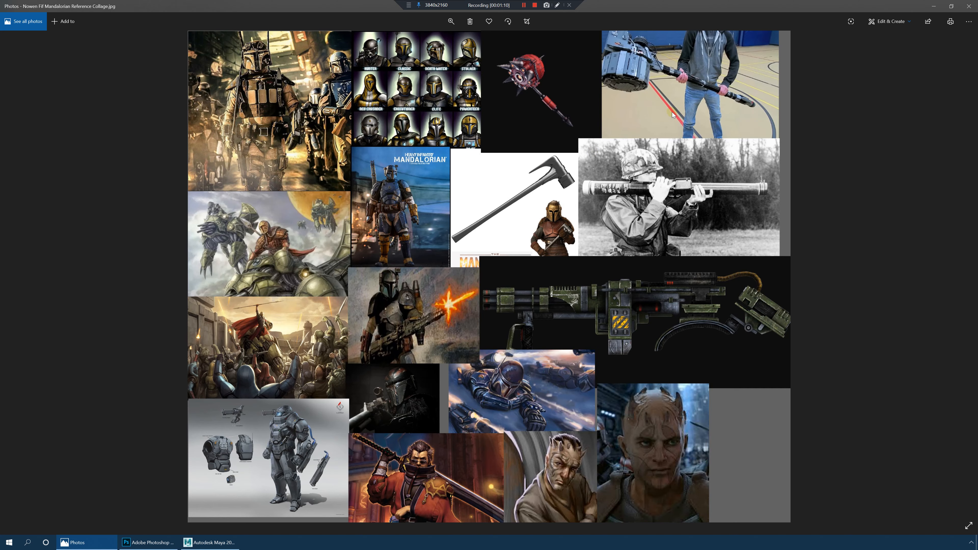
Step: Switch to Maya and examine the side and front Mandalorian image planes beside the doll mesh, selecting each in turn
{"action": "left_click", "coordinate": [934, 6]}
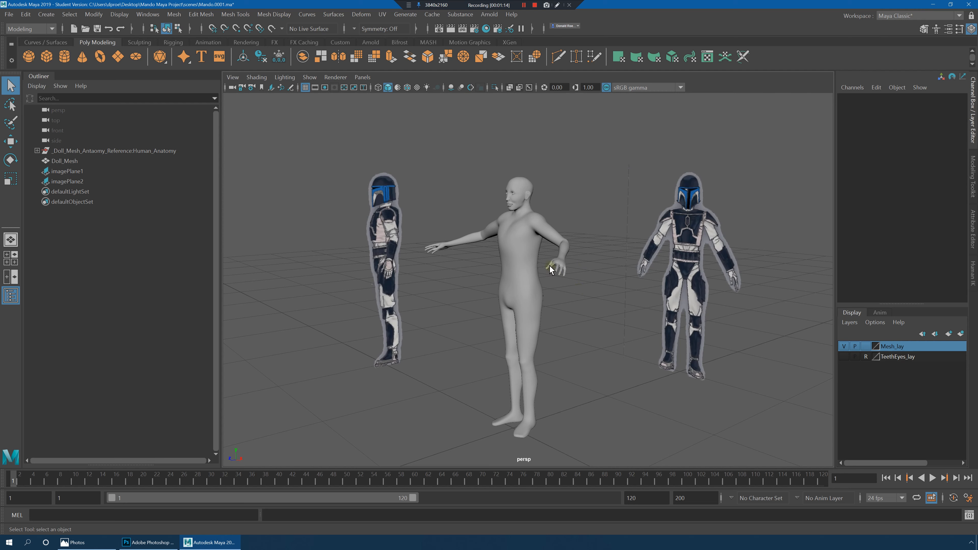
{"action": "left_click", "coordinate": [399, 259]}
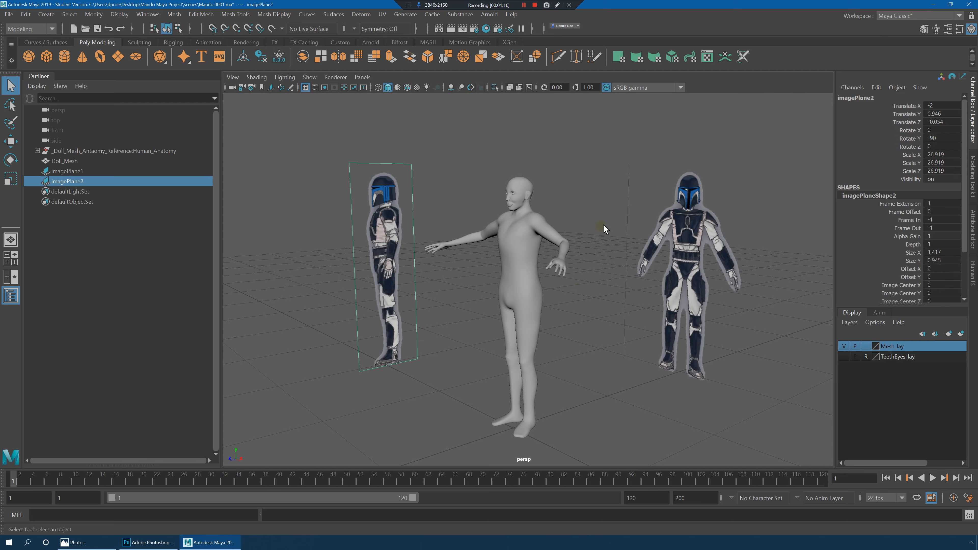
{"action": "left_click", "coordinate": [670, 222]}
{"action": "left_click", "coordinate": [394, 217]}
{"action": "left_click", "coordinate": [664, 216]}
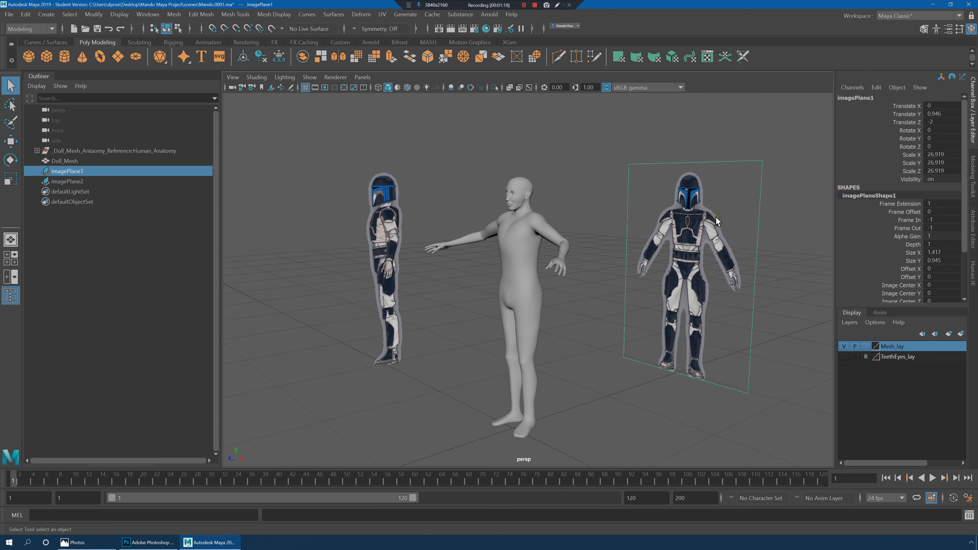
{"action": "left_click", "coordinate": [397, 221]}
{"action": "left_click", "coordinate": [703, 225]}
{"action": "left_click", "coordinate": [374, 252]}
{"action": "left_click", "coordinate": [678, 239]}
{"action": "left_click", "coordinate": [372, 227]}
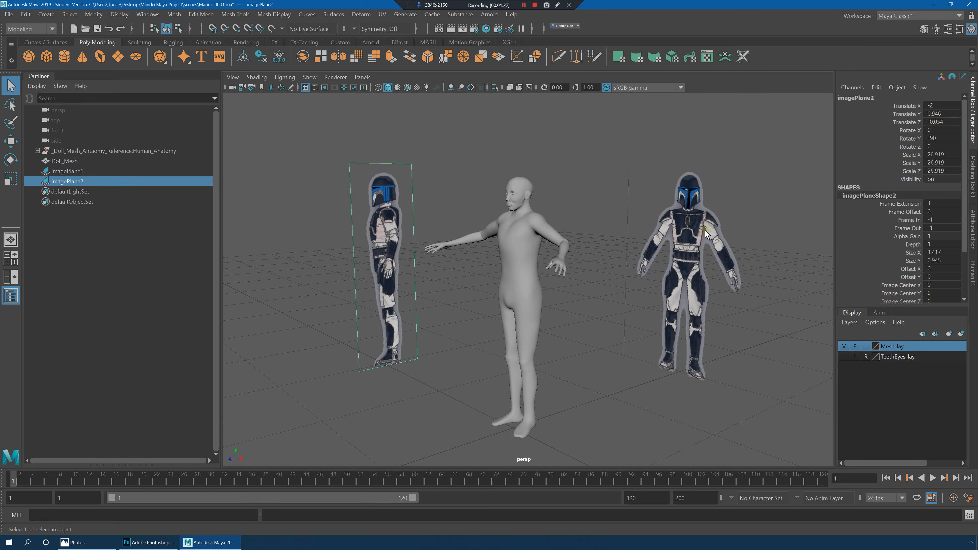
{"action": "left_click", "coordinate": [708, 233]}
Step: Open Google Chrome and run an image search for "Mandolorian Character Concept"
{"action": "left_click", "coordinate": [10, 542]}
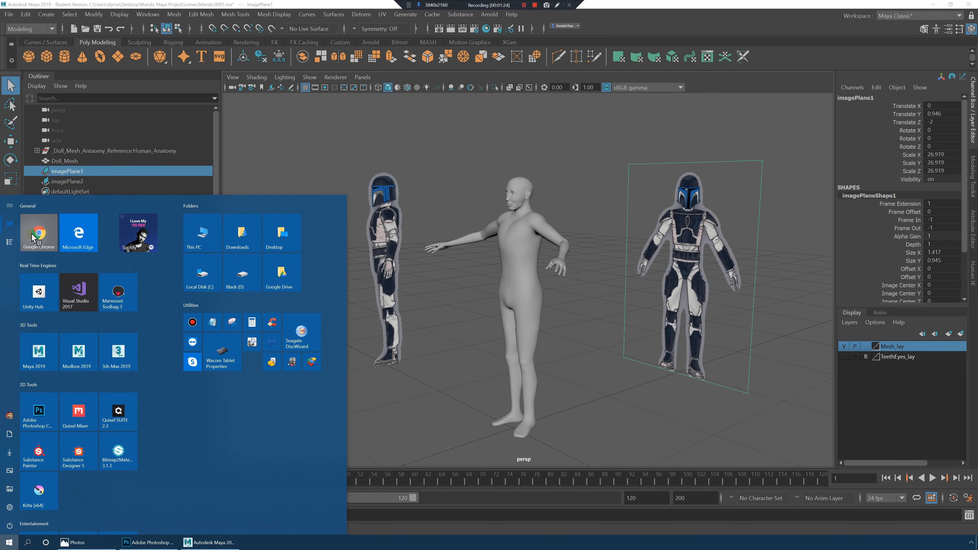
{"action": "left_click", "coordinate": [40, 236]}
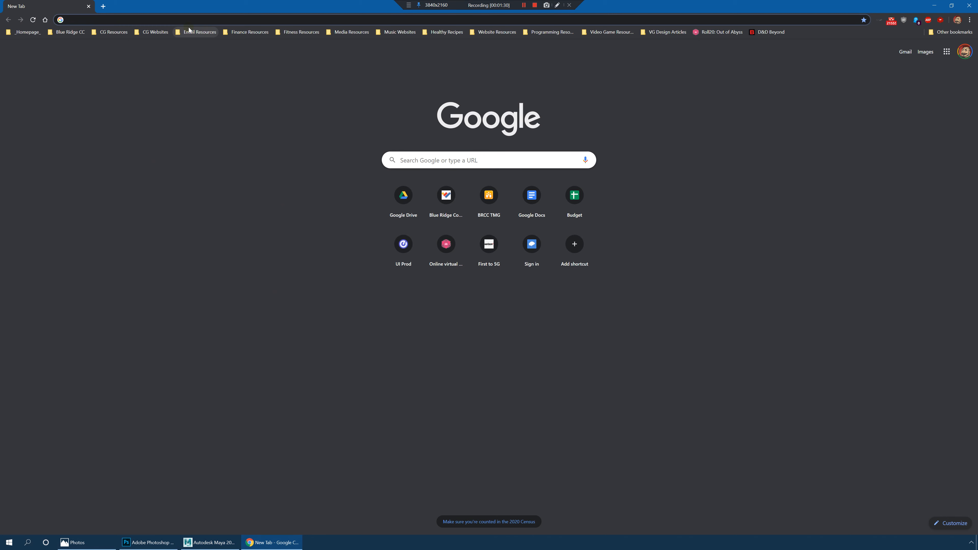
{"action": "type", "text": "Mando"}
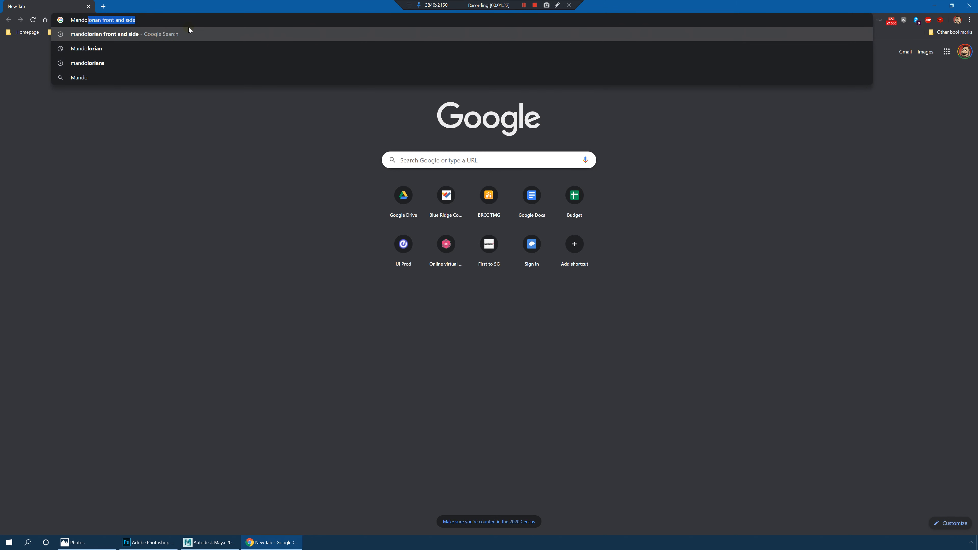
{"action": "type", "text": "lorian Charac"}
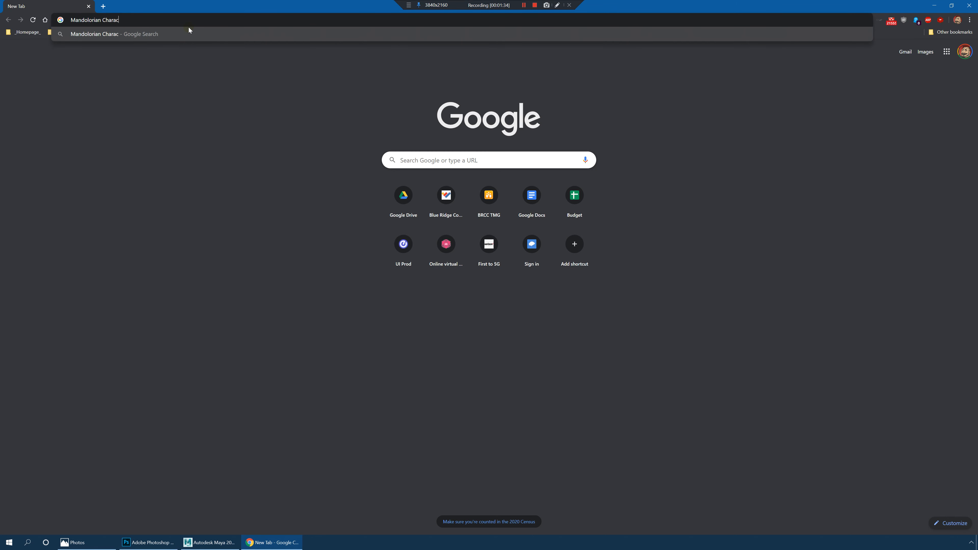
{"action": "type", "text": "ter Concept"}
{"action": "key", "text": "Return"}
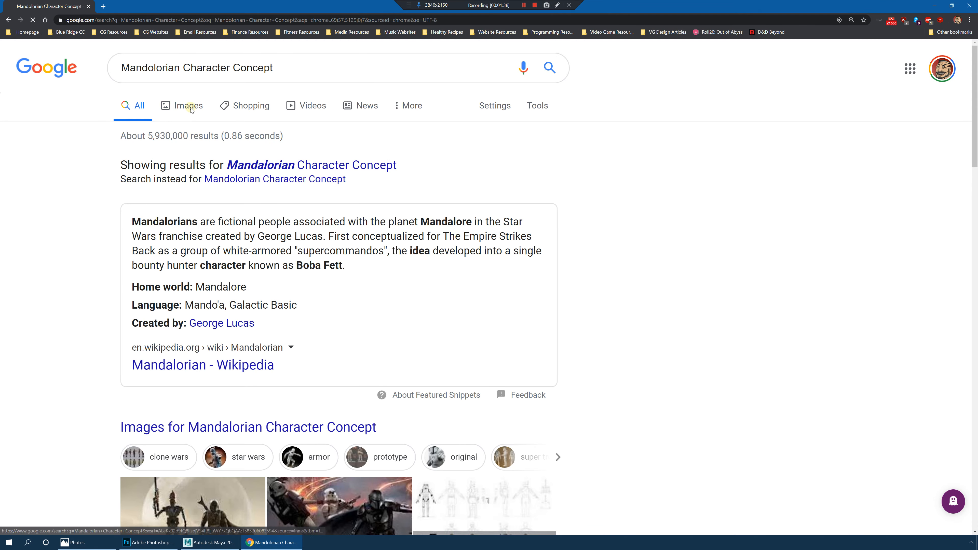
{"action": "left_click", "coordinate": [192, 108]}
Step: Browse the image results, preview the Mandalore Behind-the-Scenes Gallery model sheet from starwars.com and open its full set of related images
{"action": "scroll", "coordinate": [387, 245], "scroll_direction": "down", "scroll_amount": 4}
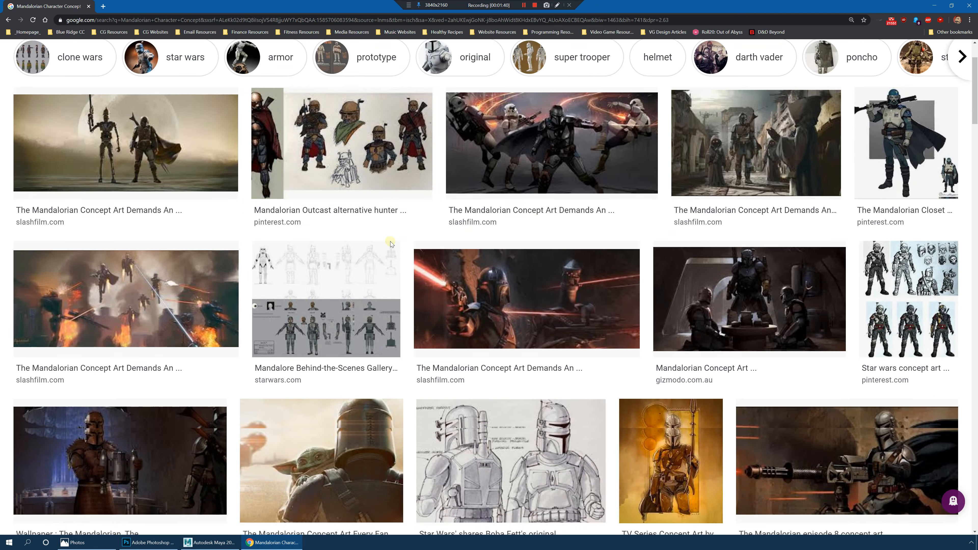
{"action": "scroll", "coordinate": [369, 224], "scroll_direction": "down", "scroll_amount": 15}
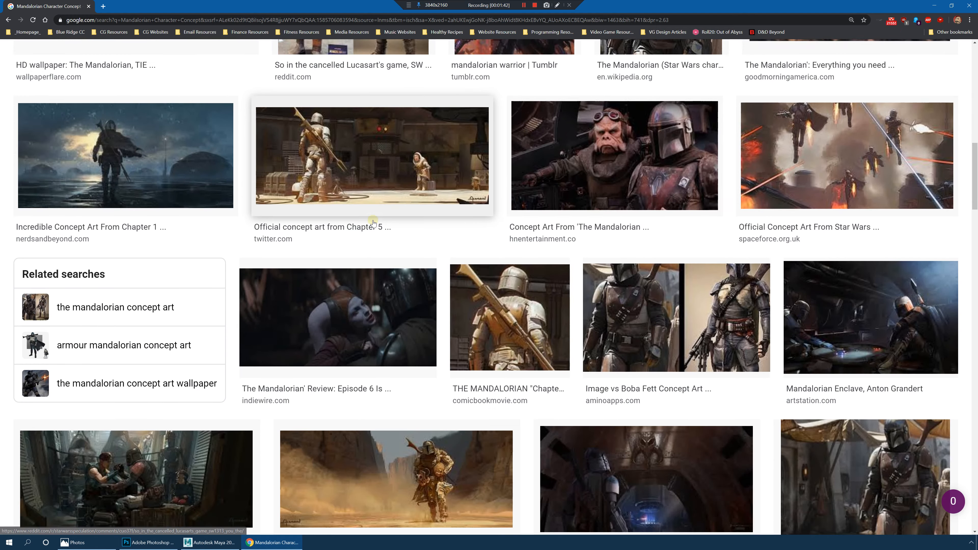
{"action": "scroll", "coordinate": [372, 222], "scroll_direction": "down", "scroll_amount": 10}
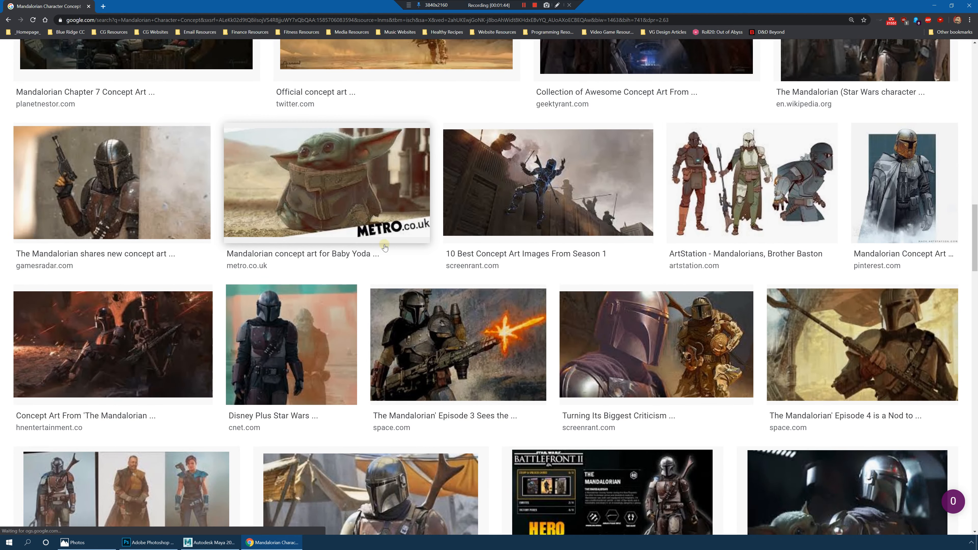
{"action": "scroll", "coordinate": [362, 223], "scroll_direction": "up", "scroll_amount": 7}
{"action": "scroll", "coordinate": [362, 223], "scroll_direction": "up", "scroll_amount": 12}
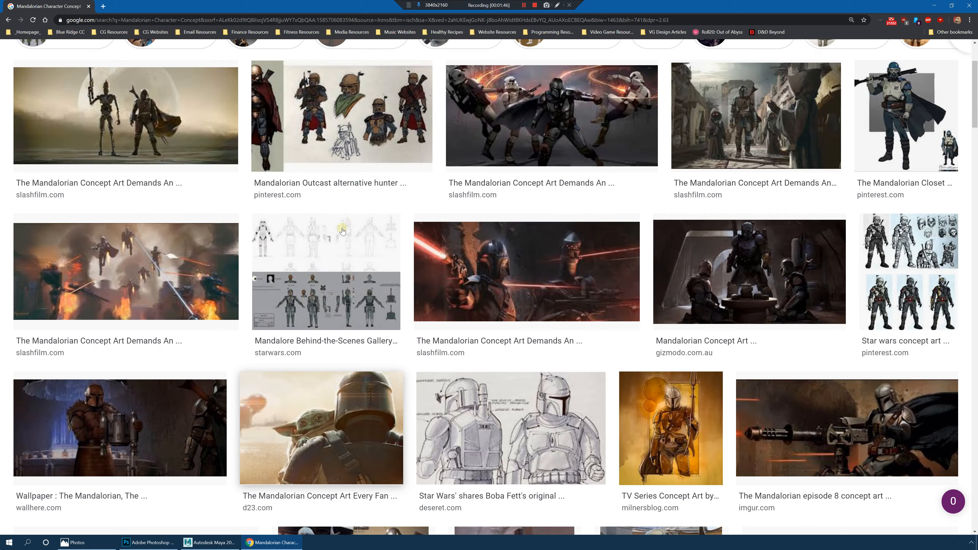
{"action": "left_click", "coordinate": [333, 282]}
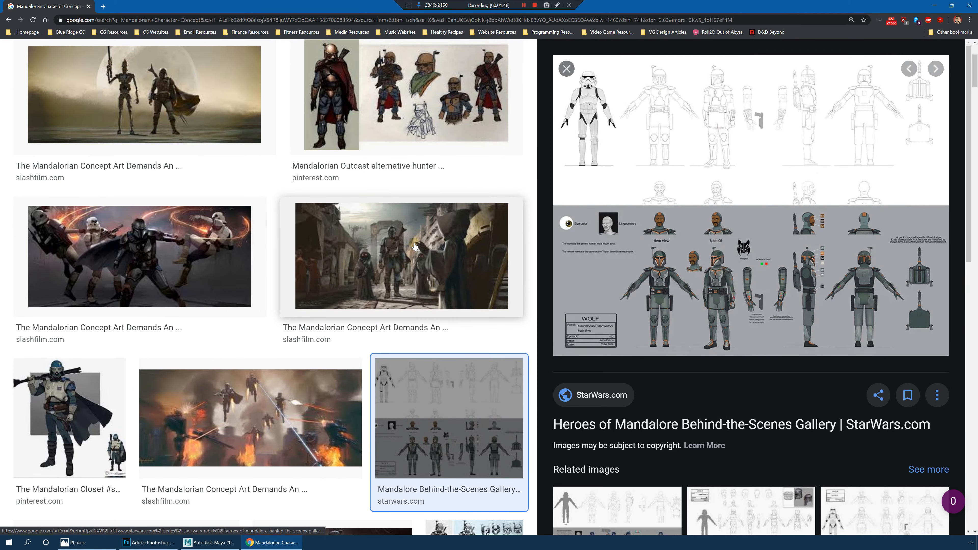
{"action": "scroll", "coordinate": [693, 285], "scroll_direction": "down", "scroll_amount": 8}
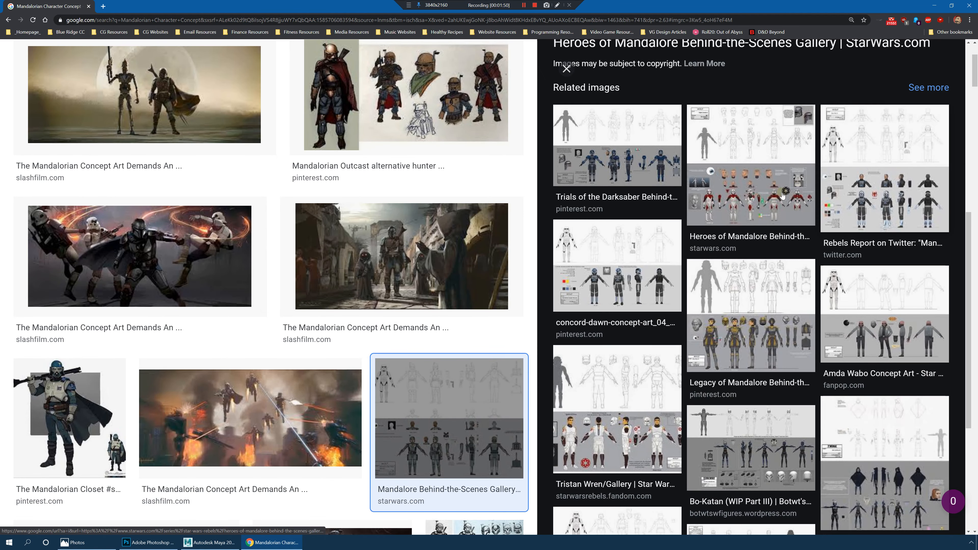
{"action": "scroll", "coordinate": [700, 263], "scroll_direction": "down", "scroll_amount": 8}
{"action": "scroll", "coordinate": [926, 253], "scroll_direction": "up", "scroll_amount": 10}
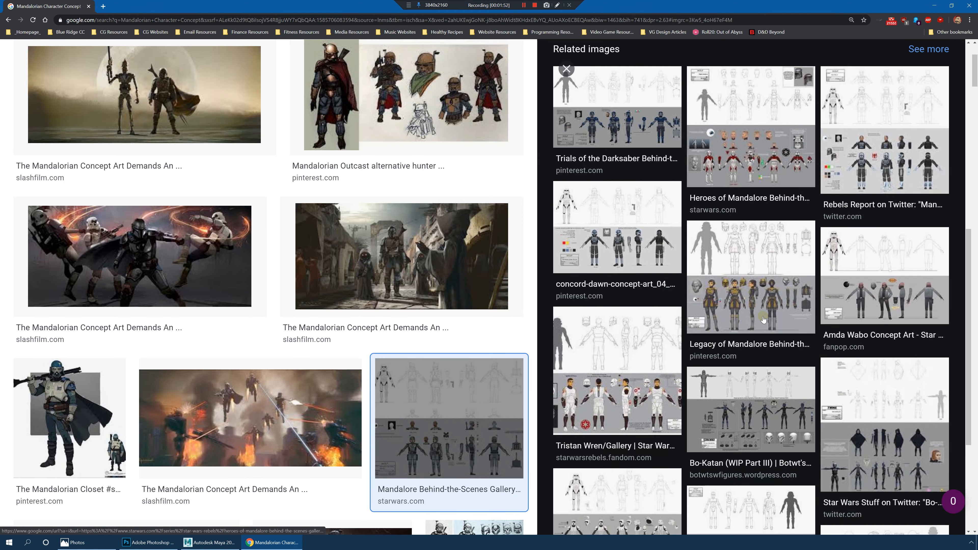
{"action": "left_click", "coordinate": [927, 246]}
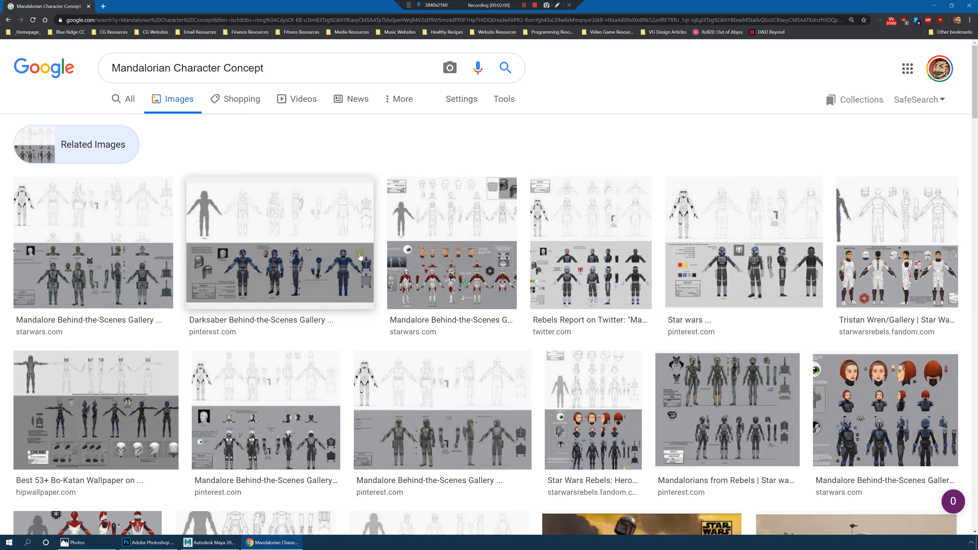
Step: Look through the related images for Mandalorian model sheets with front and side views, and put the browser away
{"action": "scroll", "coordinate": [394, 266], "scroll_direction": "down", "scroll_amount": 15}
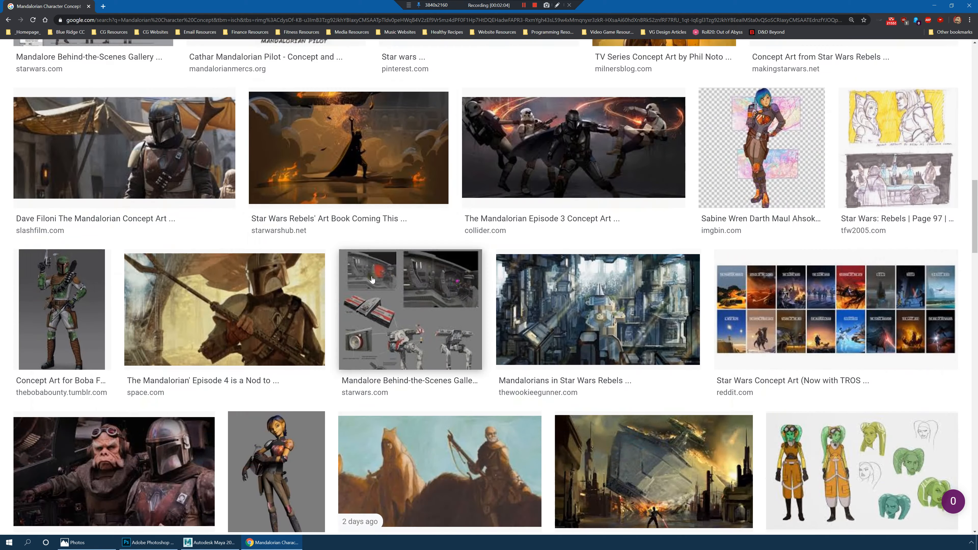
{"action": "scroll", "coordinate": [385, 280], "scroll_direction": "up", "scroll_amount": 20}
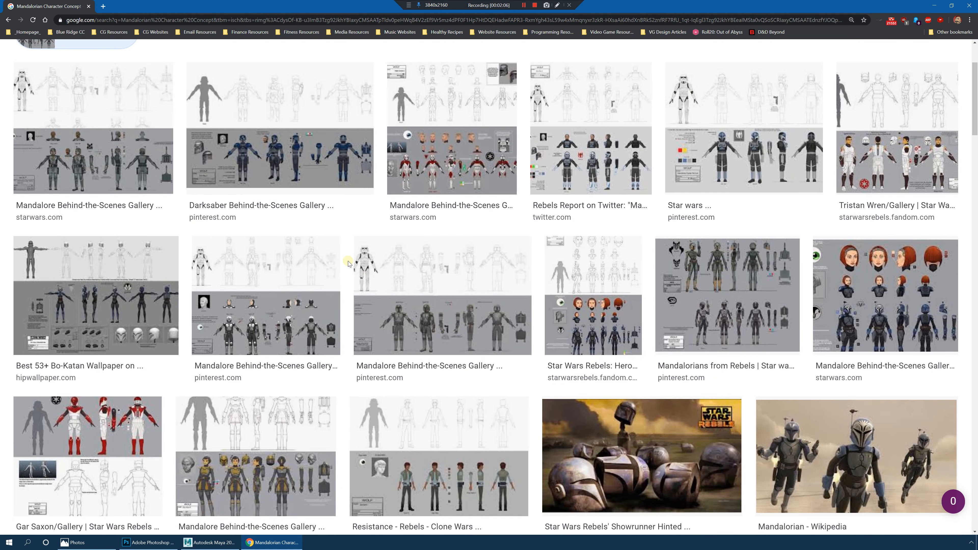
{"action": "scroll", "coordinate": [334, 254], "scroll_direction": "up", "scroll_amount": 3}
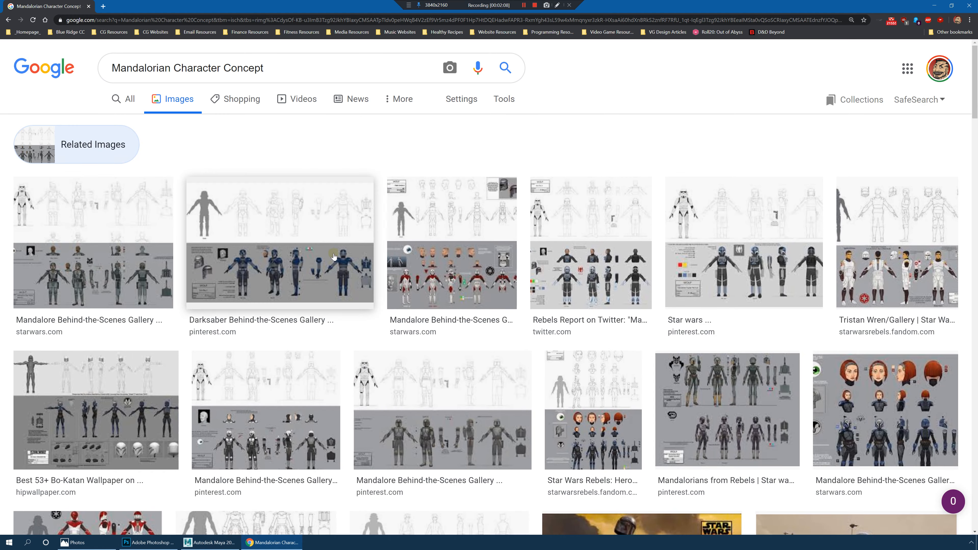
{"action": "scroll", "coordinate": [347, 251], "scroll_direction": "down", "scroll_amount": 7}
{"action": "scroll", "coordinate": [366, 247], "scroll_direction": "up", "scroll_amount": 3}
{"action": "scroll", "coordinate": [366, 247], "scroll_direction": "up", "scroll_amount": 3}
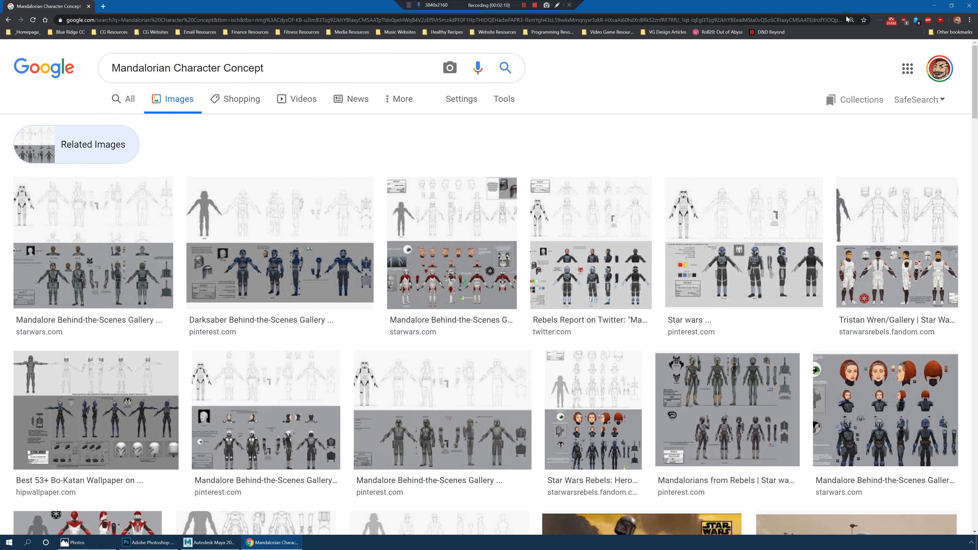
{"action": "left_click", "coordinate": [928, 6]}
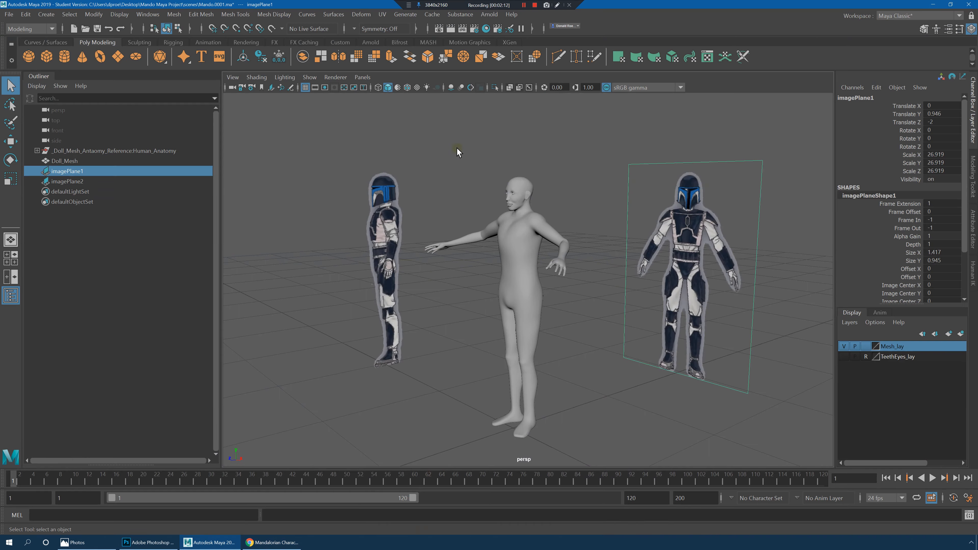
Step: Switch to Photoshop and try to open the most recent armor turnaround image, then minimize the open programs to reach the desktop
{"action": "left_click", "coordinate": [162, 543]}
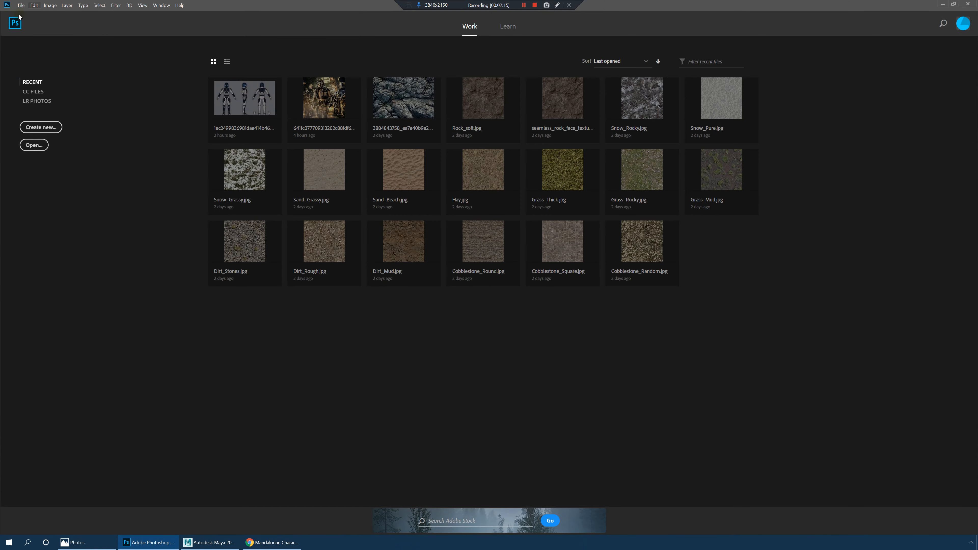
{"action": "left_click", "coordinate": [21, 6]}
{"action": "left_click", "coordinate": [243, 107]}
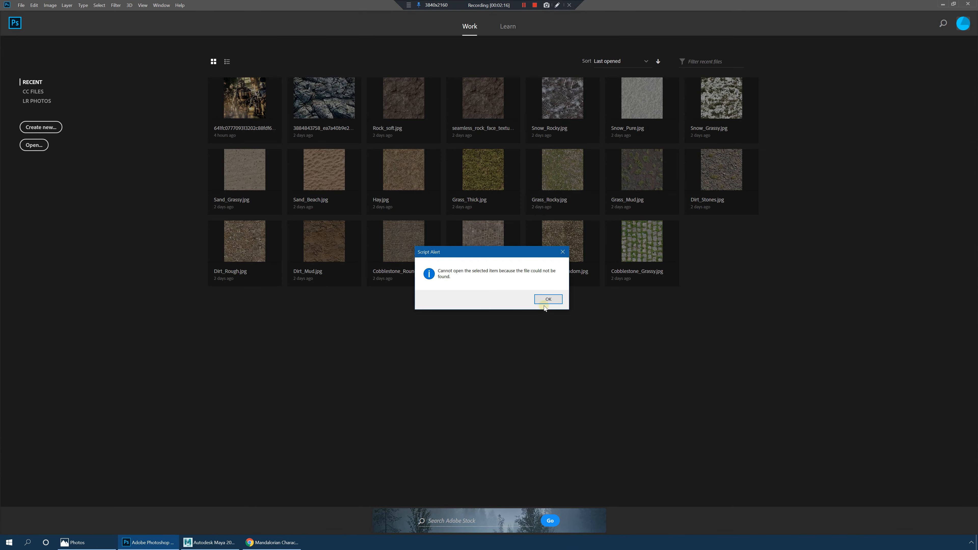
{"action": "left_click", "coordinate": [549, 300]}
{"action": "left_click", "coordinate": [21, 5]}
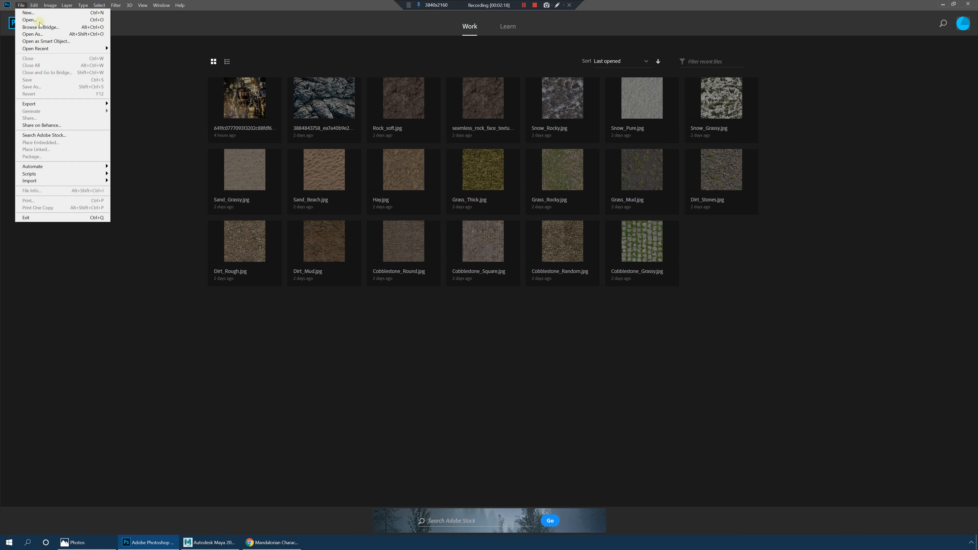
{"action": "left_click", "coordinate": [943, 5]}
{"action": "left_click", "coordinate": [935, 4]}
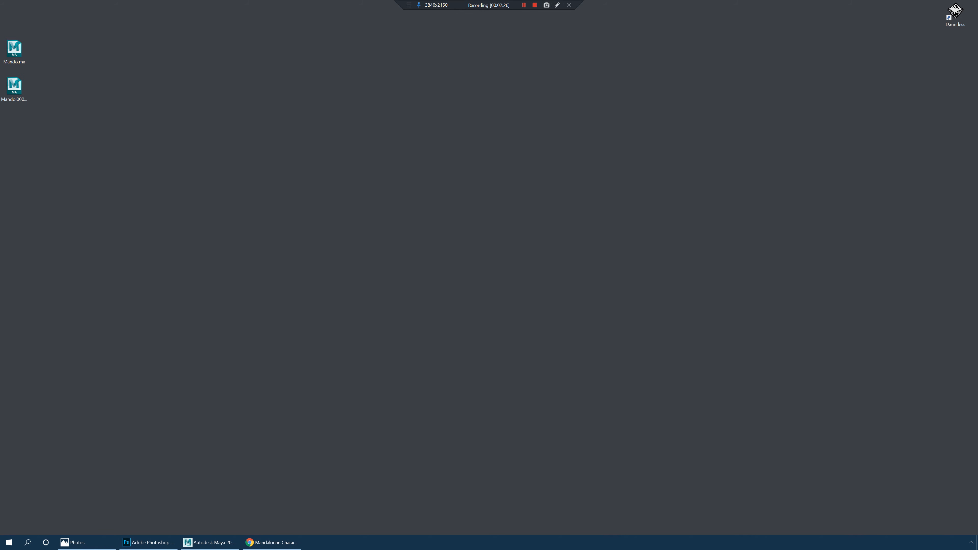
Step: Open Mando Front.png from the sourceimages folder of the Mando Maya Project
{"action": "left_click_drag", "start_coordinate": [491, 99], "coordinate": [389, 99]}
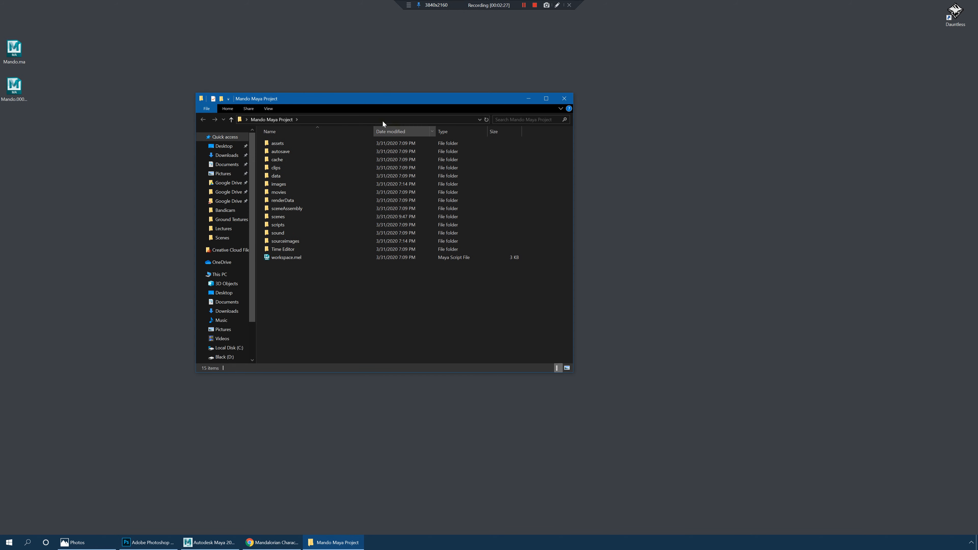
{"action": "double_click", "coordinate": [293, 242]}
{"action": "left_click", "coordinate": [328, 155]}
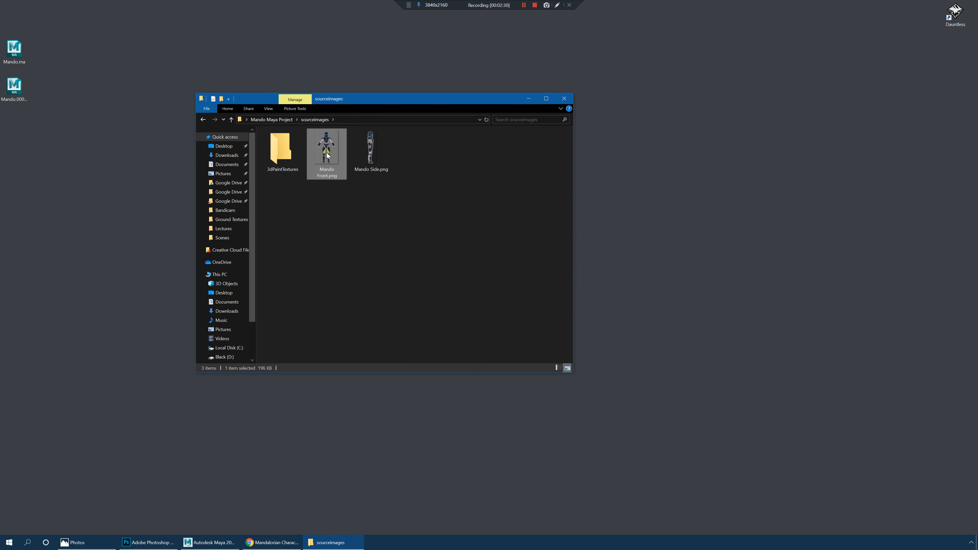
{"action": "double_click", "coordinate": [328, 155]}
Step: Compare Mando Side.png and Mando Front.png by flipping between them to check that the two figures align
{"action": "key", "text": "Right"}
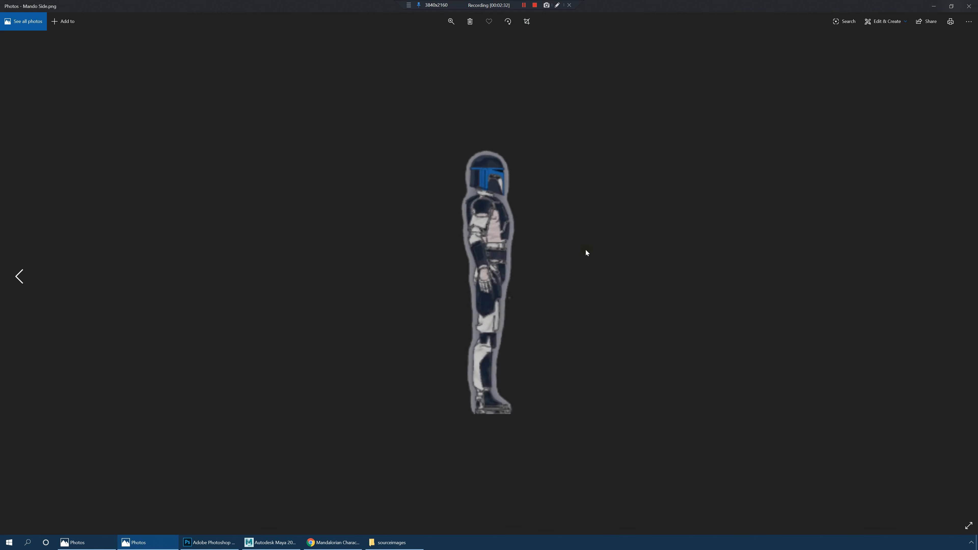
{"action": "key", "text": "Left"}
{"action": "key", "text": "Right"}
{"action": "key", "text": "Left"}
{"action": "key", "text": "Right"}
{"action": "key", "text": "Left"}
{"action": "key", "text": "Right"}
{"action": "key", "text": "Left"}
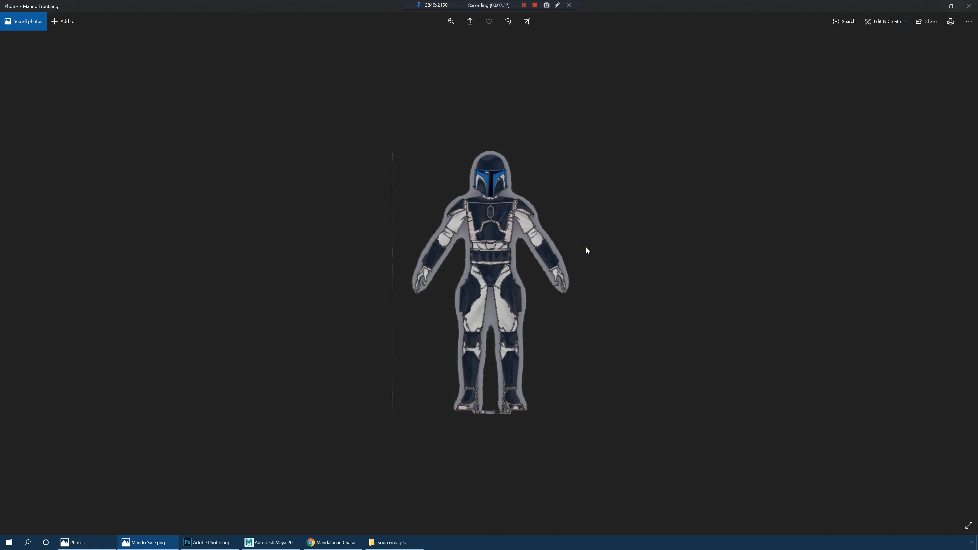
{"action": "left_click", "coordinate": [933, 6]}
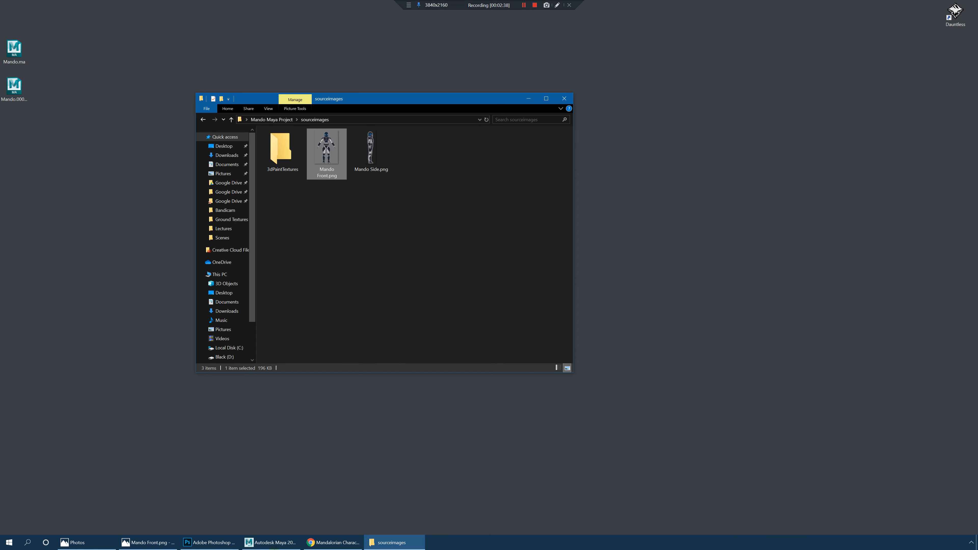
Step: Switch back to Maya and delete both the side and front reference image planes from the scene
{"action": "left_click", "coordinate": [267, 543]}
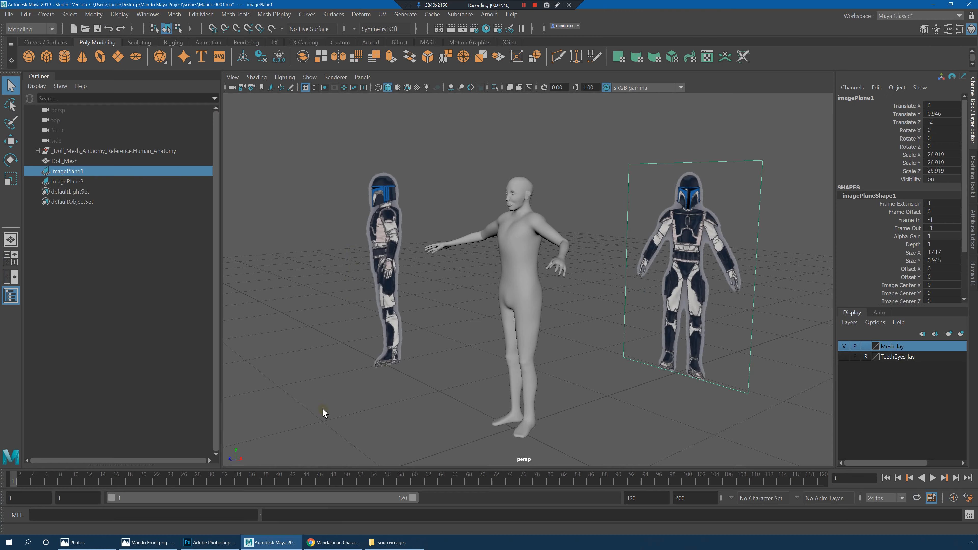
{"action": "left_click", "coordinate": [377, 219]}
{"action": "key", "text": "Delete"}
{"action": "left_click", "coordinate": [659, 217]}
{"action": "key", "text": "Delete"}
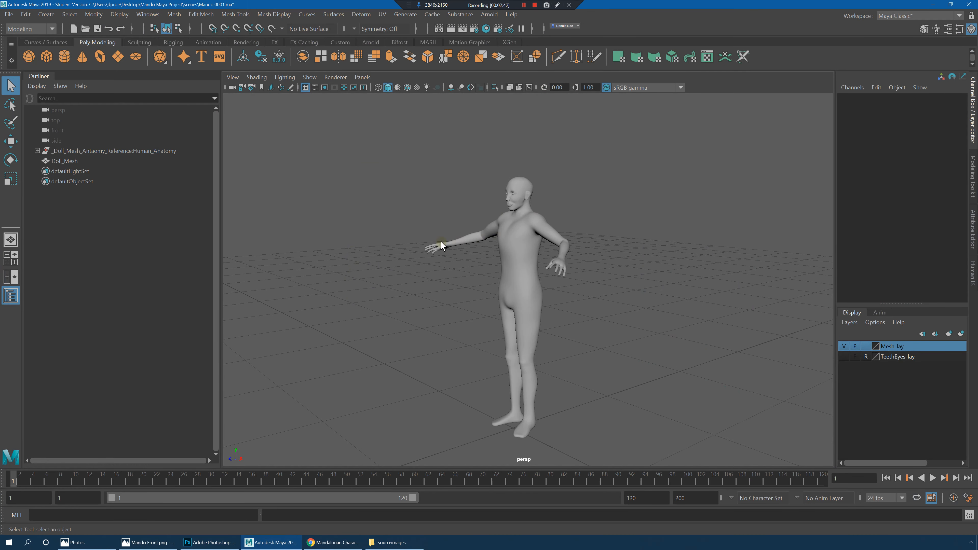
Step: Make the TeethEyes_lay display layer visible and select the doll mesh at a close-up of its face
{"action": "left_click_drag", "start_coordinate": [347, 233], "coordinate": [419, 240], "text": "alt"}
{"action": "right_click_drag", "start_coordinate": [420, 240], "coordinate": [507, 277], "text": "alt"}
{"action": "left_click_drag", "start_coordinate": [507, 277], "coordinate": [475, 281], "text": "alt"}
{"action": "right_click_drag", "start_coordinate": [475, 281], "coordinate": [843, 358], "text": "alt"}
{"action": "left_click", "coordinate": [844, 356]}
{"action": "middle_click_drag", "start_coordinate": [477, 232], "coordinate": [561, 367], "text": "alt"}
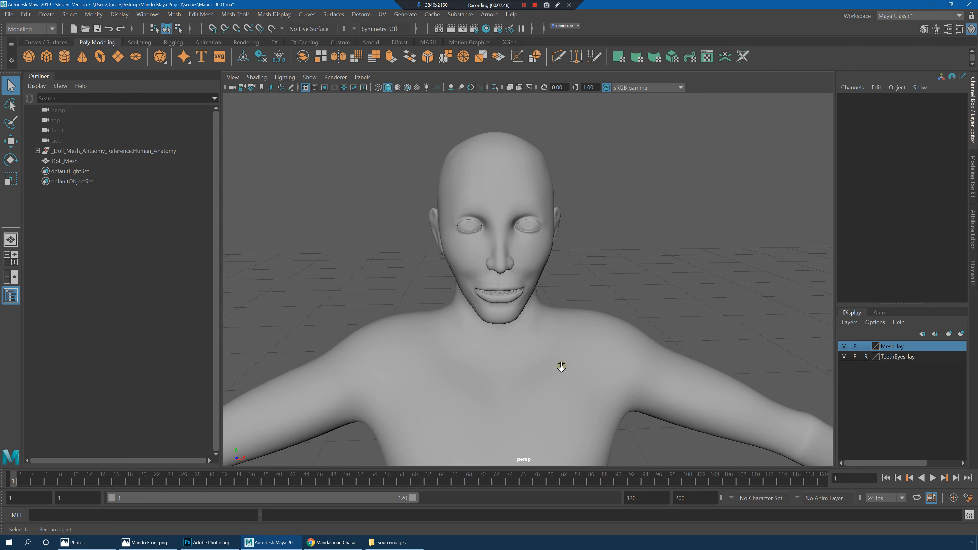
{"action": "right_click_drag", "start_coordinate": [561, 367], "coordinate": [482, 307], "text": "alt"}
{"action": "left_click", "coordinate": [482, 308]}
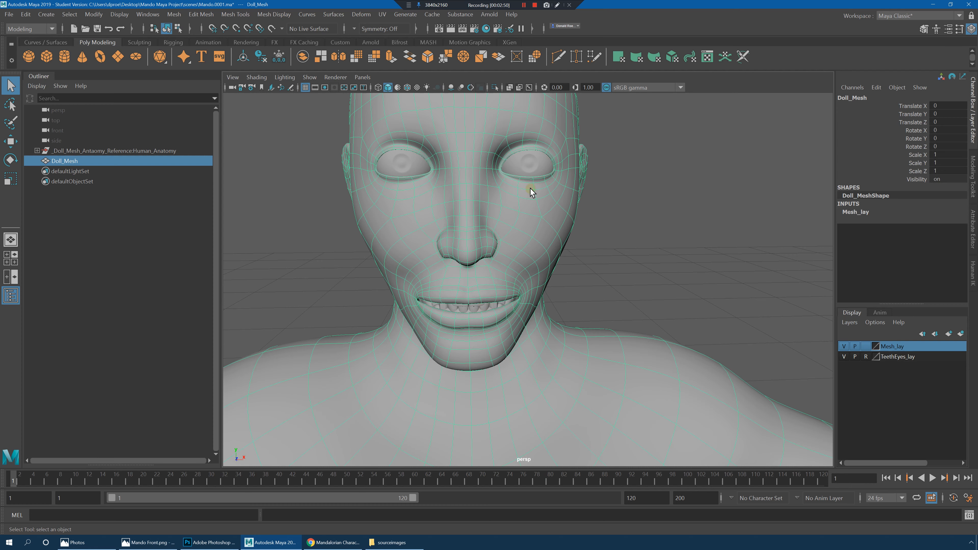
Step: Examine the doll mesh's face and full body from several angles and clear the selection
{"action": "left_click_drag", "start_coordinate": [533, 168], "coordinate": [594, 293], "text": "alt"}
{"action": "right_click_drag", "start_coordinate": [594, 289], "coordinate": [552, 275], "text": "alt"}
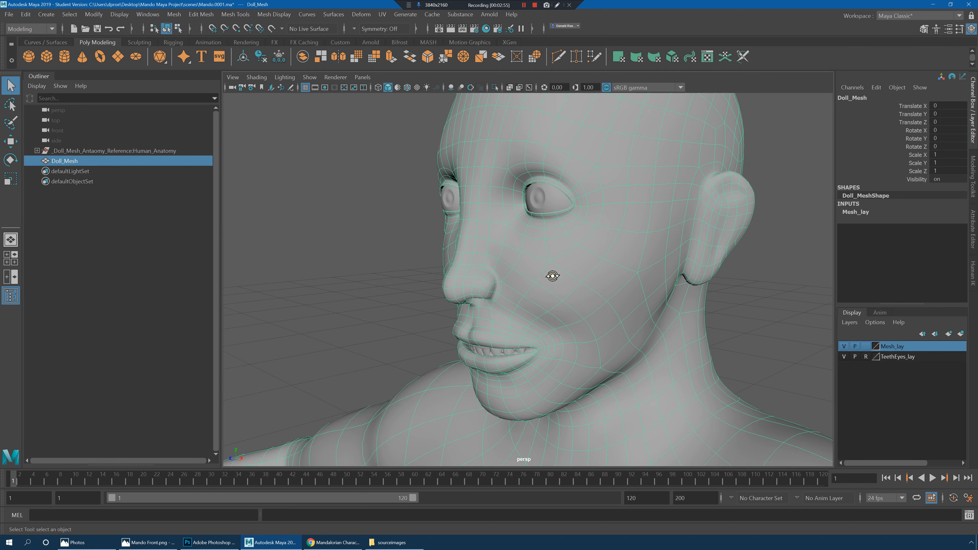
{"action": "left_click_drag", "start_coordinate": [552, 276], "coordinate": [593, 273], "text": "alt"}
{"action": "middle_click_drag", "start_coordinate": [627, 270], "coordinate": [534, 271], "text": "alt"}
{"action": "left_click_drag", "start_coordinate": [535, 273], "coordinate": [683, 287], "text": "alt"}
{"action": "left_click", "coordinate": [684, 287]}
{"action": "right_click_drag", "start_coordinate": [698, 298], "coordinate": [477, 279], "text": "alt"}
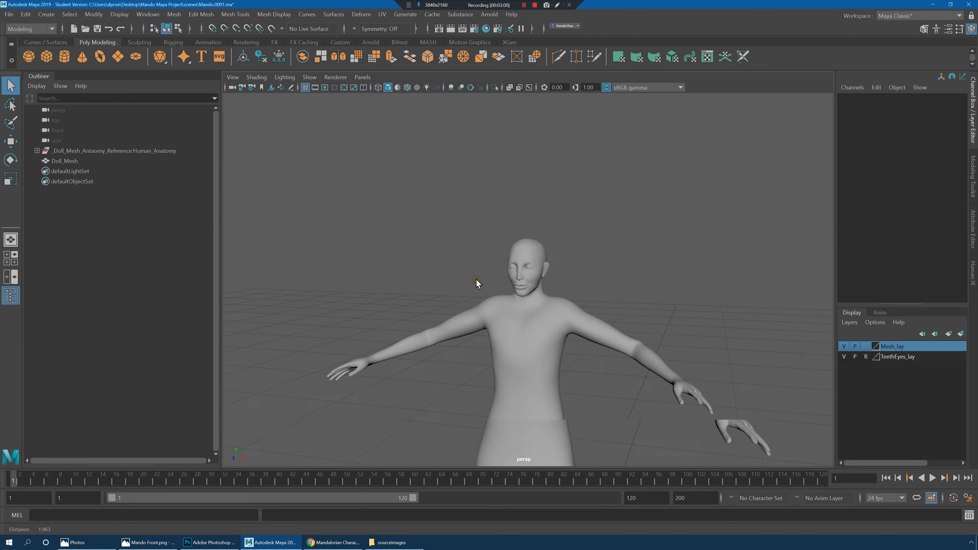
{"action": "left_click_drag", "start_coordinate": [476, 279], "coordinate": [572, 273], "text": "alt"}
{"action": "right_click_drag", "start_coordinate": [572, 273], "coordinate": [540, 243], "text": "alt"}
Step: Check the current project's name and folder locations in the Project Window and close it
{"action": "left_click", "coordinate": [9, 14]}
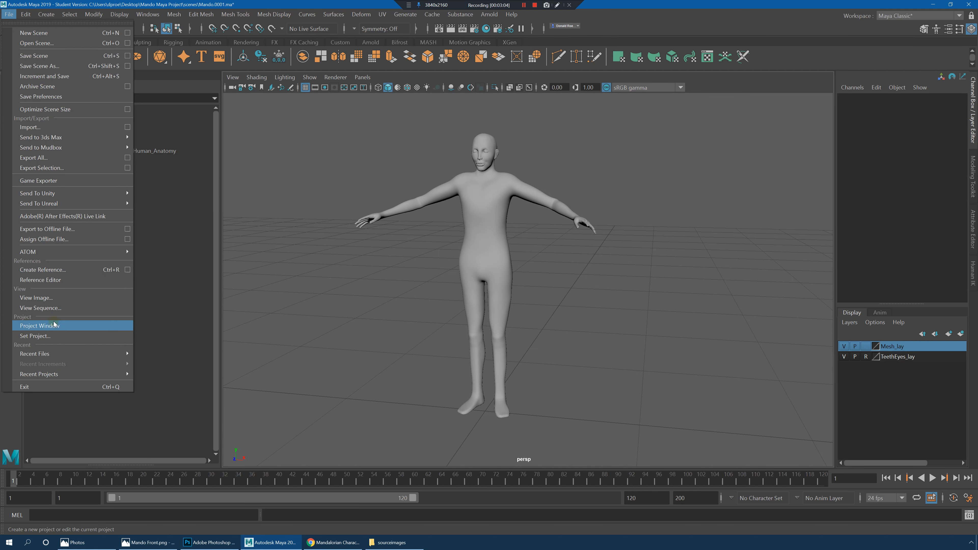
{"action": "left_click", "coordinate": [72, 327]}
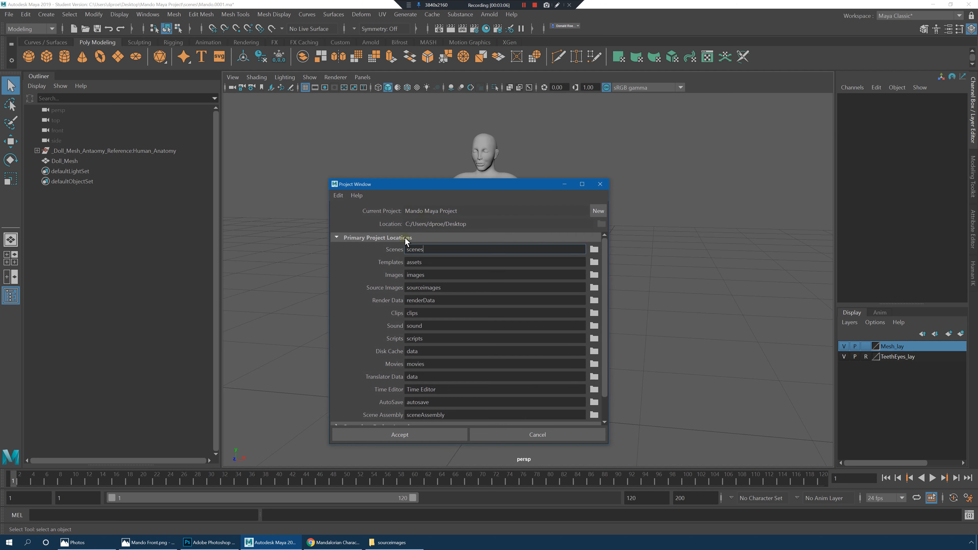
{"action": "left_click", "coordinate": [597, 190]}
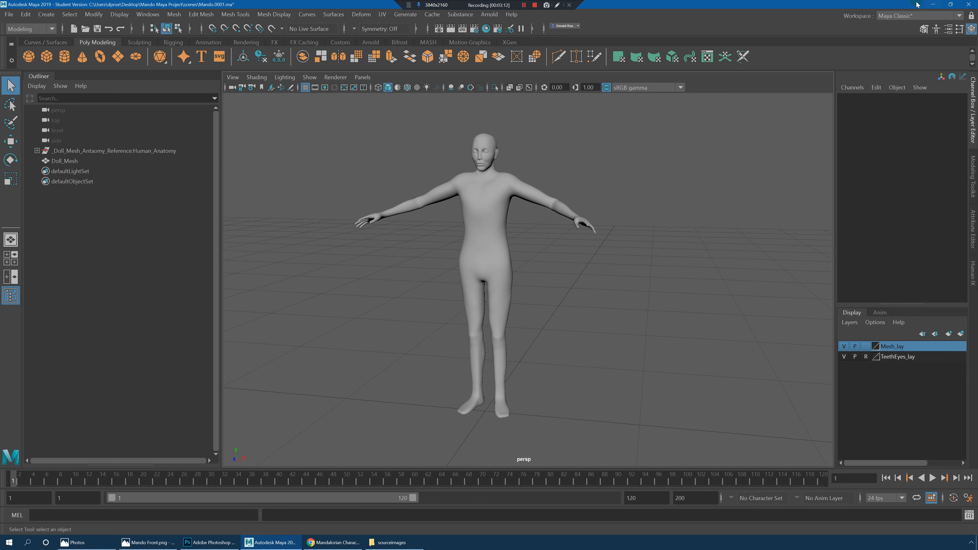
Step: Minimize Maya and inspect Mando Front.png and Mando Side.png in the project's sourceimages folder
{"action": "left_click", "coordinate": [932, 4]}
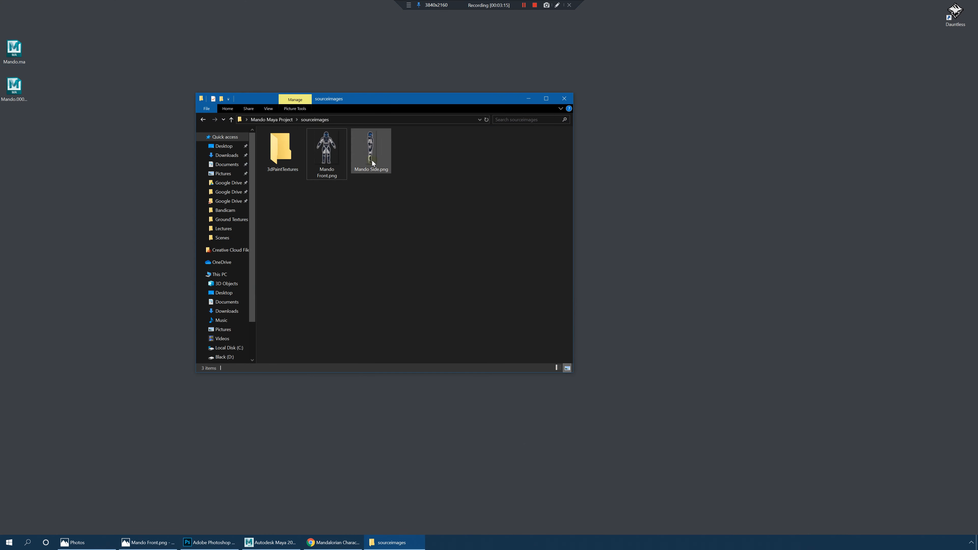
{"action": "left_click", "coordinate": [372, 160]}
{"action": "key", "text": "super+plus"}
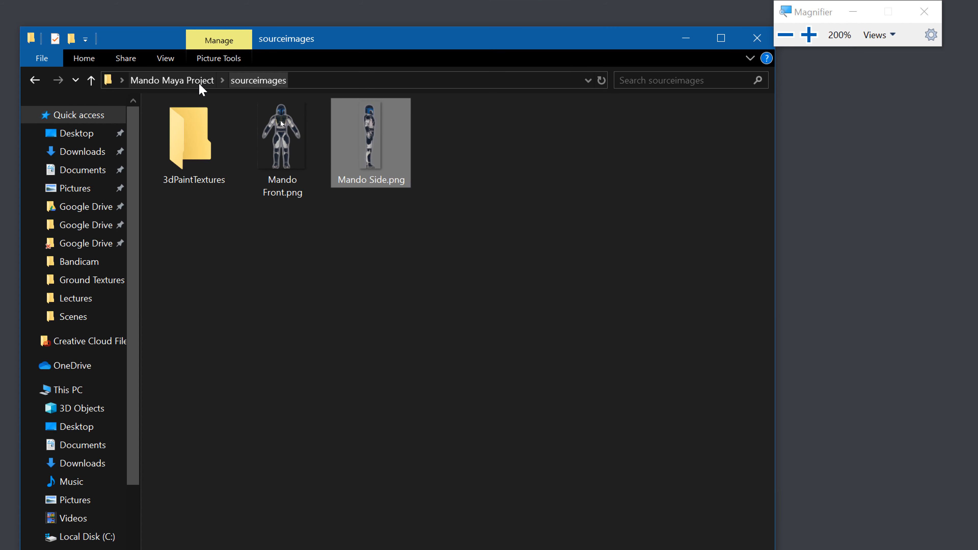
{"action": "left_click", "coordinate": [177, 80]}
{"action": "left_click", "coordinate": [294, 114]}
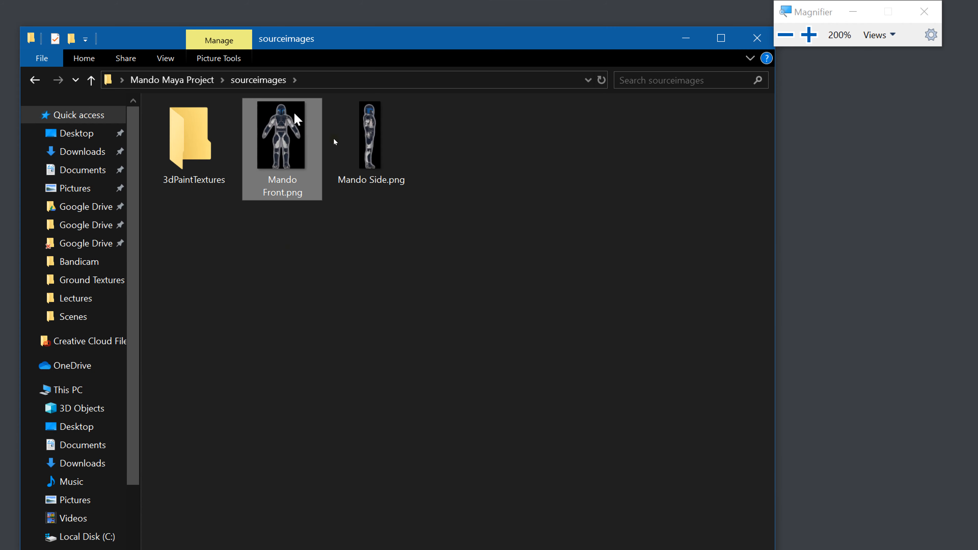
{"action": "left_click", "coordinate": [367, 130]}
{"action": "left_click", "coordinate": [295, 125]}
{"action": "left_click", "coordinate": [367, 128]}
{"action": "key", "text": "super+minus"}
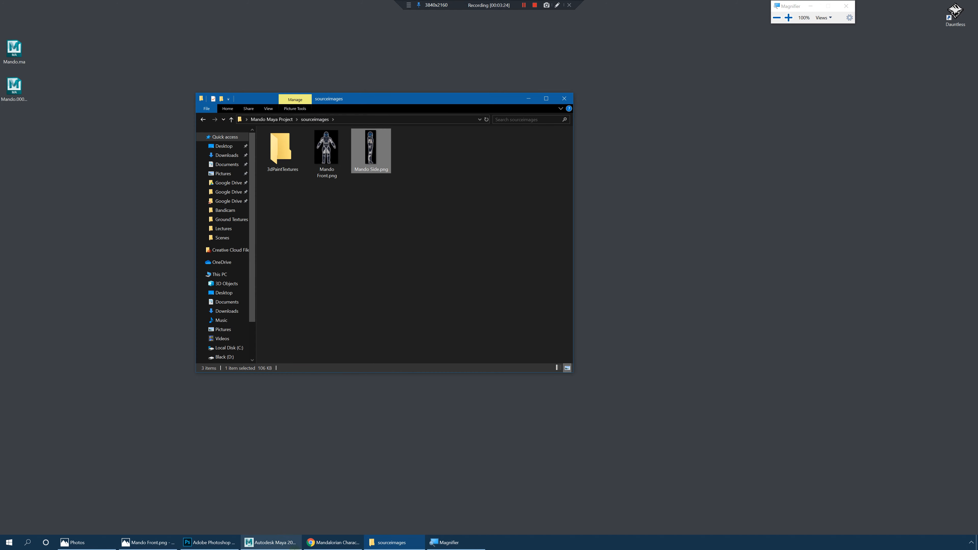
Step: Switch back to Maya and create a free image plane at the origin, framing it between the doll's feet
{"action": "left_click", "coordinate": [269, 543]}
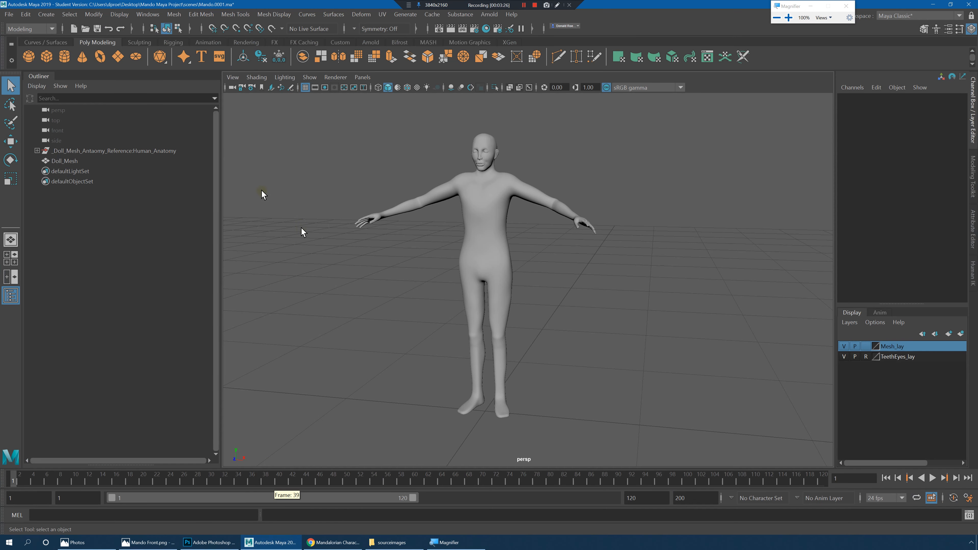
{"action": "left_click", "coordinate": [52, 16]}
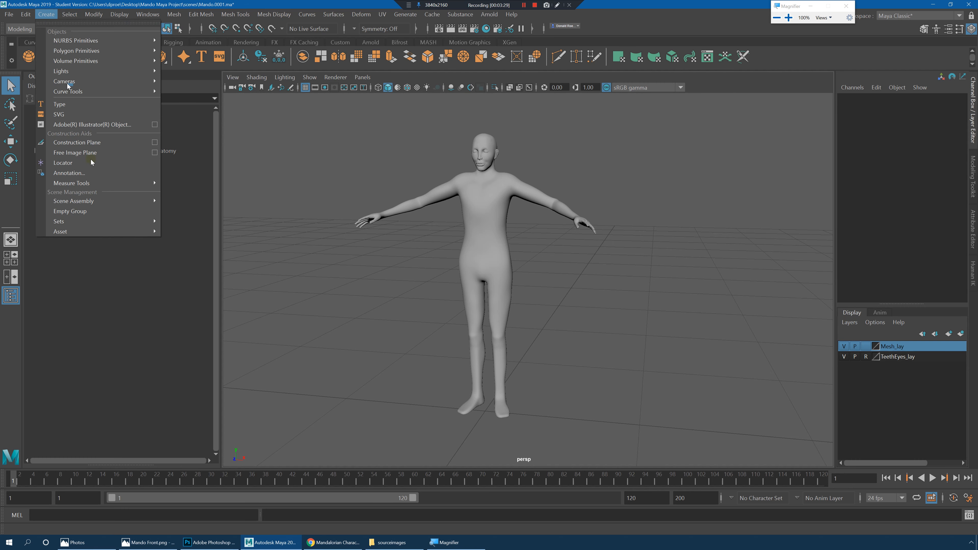
{"action": "left_click", "coordinate": [105, 154]}
{"action": "key", "text": "f"}
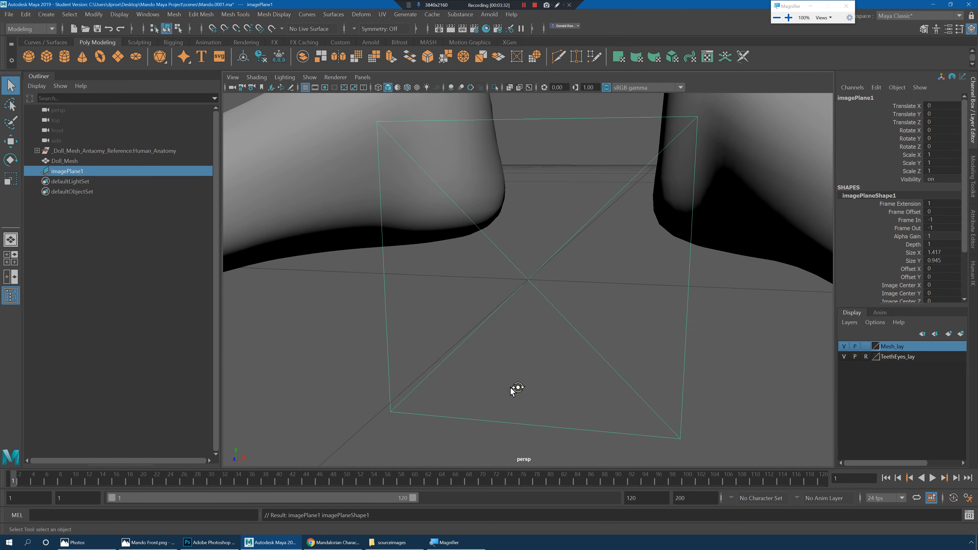
{"action": "mouse_move", "coordinate": [515, 391]}
{"action": "left_mouse_down", "text": "alt"}
{"action": "mouse_move", "coordinate": [565, 385]}
{"action": "mouse_move", "coordinate": [531, 392]}
{"action": "left_mouse_up", "text": "alt"}
{"action": "right_click_drag", "start_coordinate": [530, 393], "coordinate": [561, 350], "text": "alt"}
Step: Open the new image plane's attributes and load Mando Front.png from sourceimages as its image
{"action": "key", "text": "super+plus"}
{"action": "key", "text": "super+plus"}
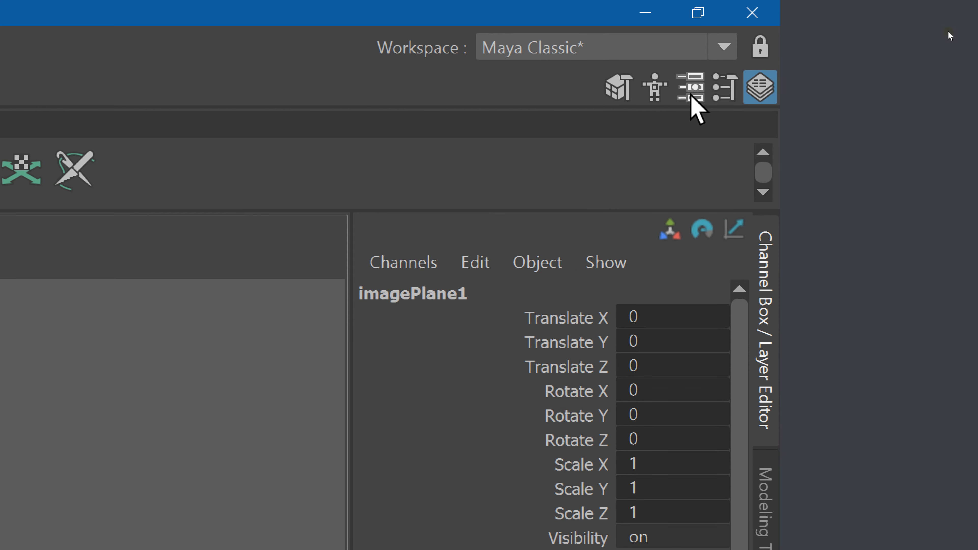
{"action": "left_click", "coordinate": [692, 91]}
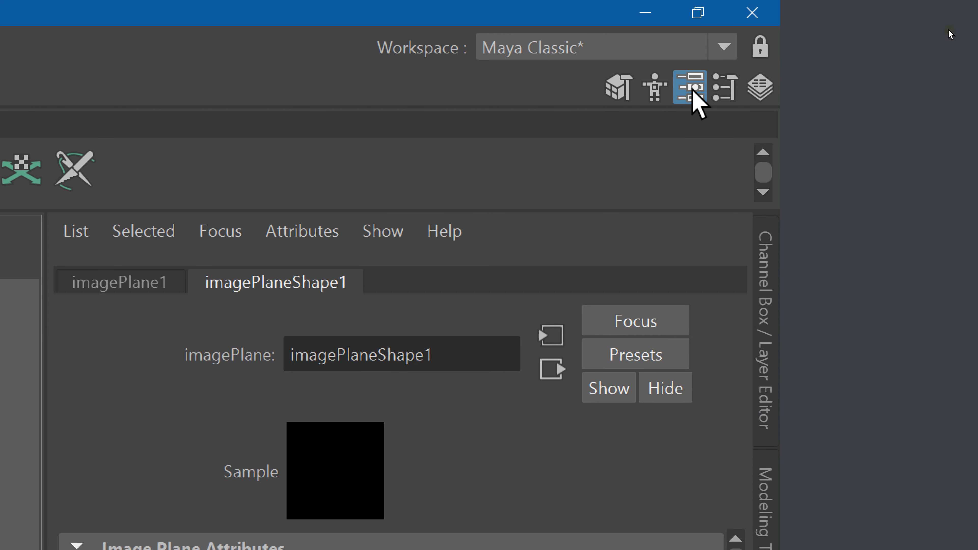
{"action": "key", "text": "super+minus"}
{"action": "key", "text": "super+minus"}
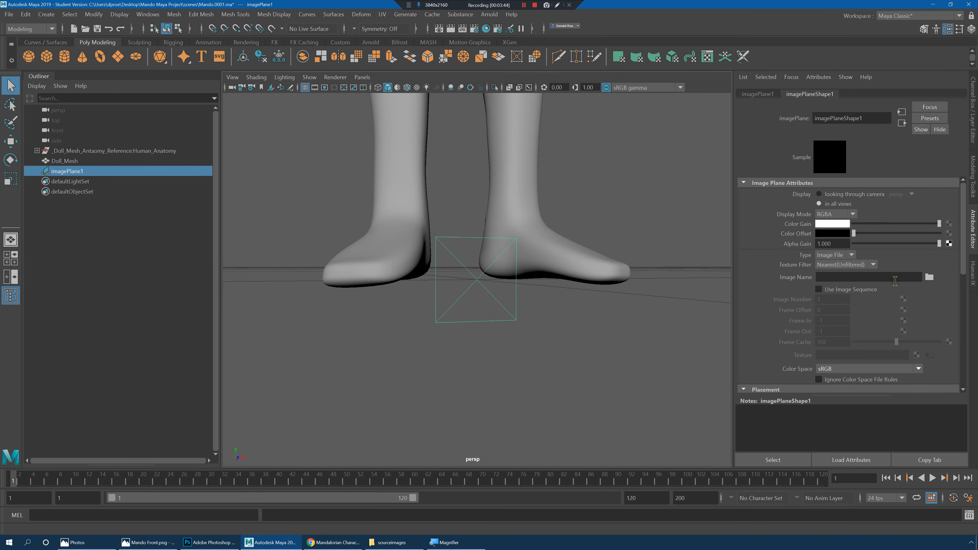
{"action": "key", "text": "super+plus"}
{"action": "key", "text": "super+plus"}
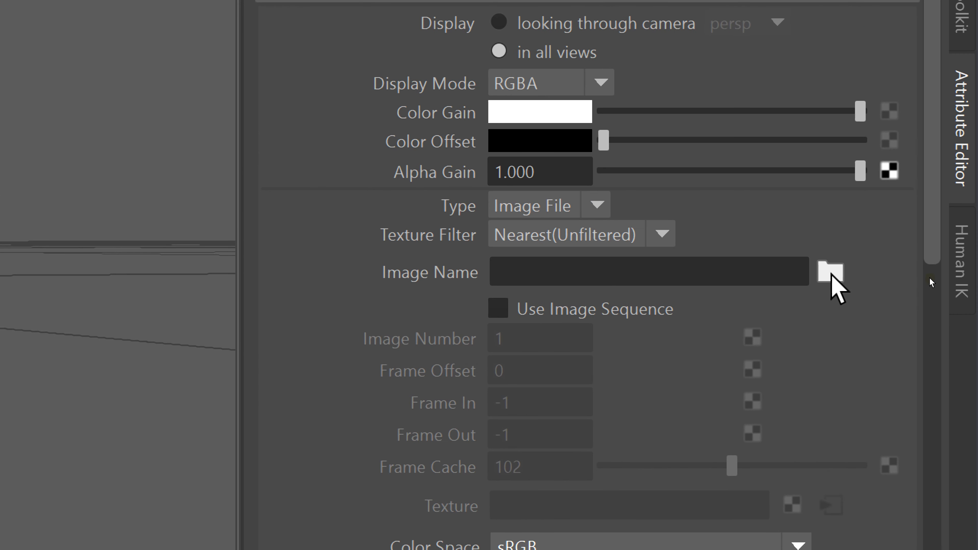
{"action": "left_click", "coordinate": [834, 274]}
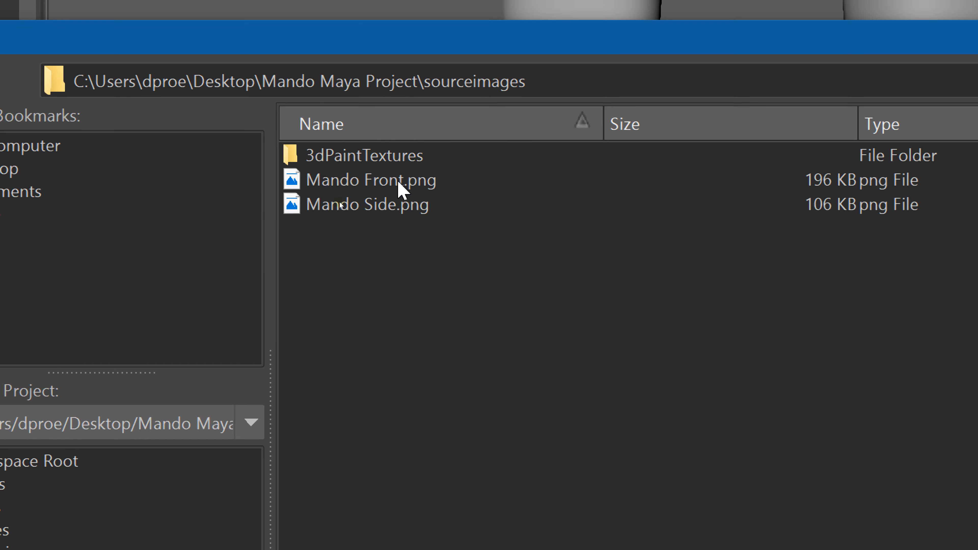
{"action": "left_click", "coordinate": [387, 181]}
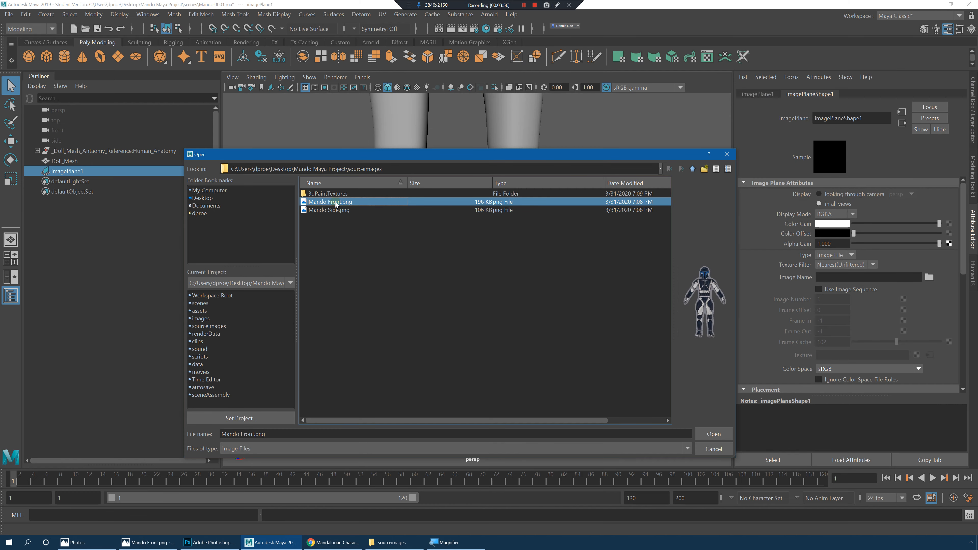
{"action": "left_click", "coordinate": [714, 433]}
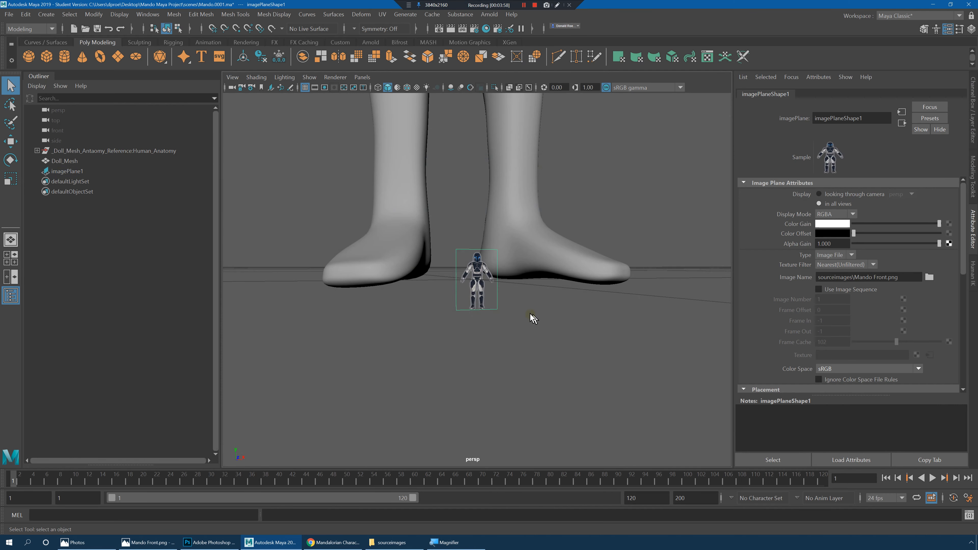
Step: Rename the image plane Front_Ref, duplicate it, and name the copy Side_Ref
{"action": "double_click", "coordinate": [76, 171]}
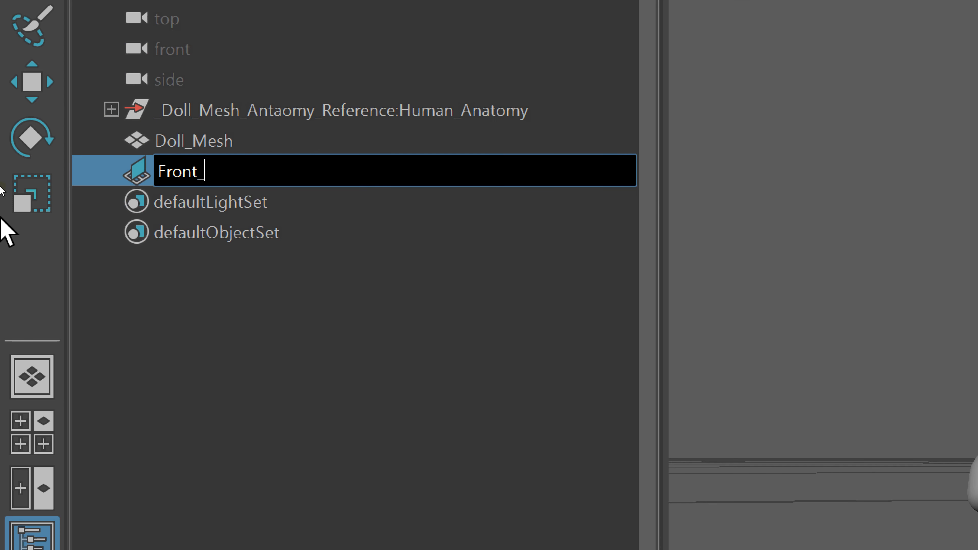
{"action": "key", "text": "Return"}
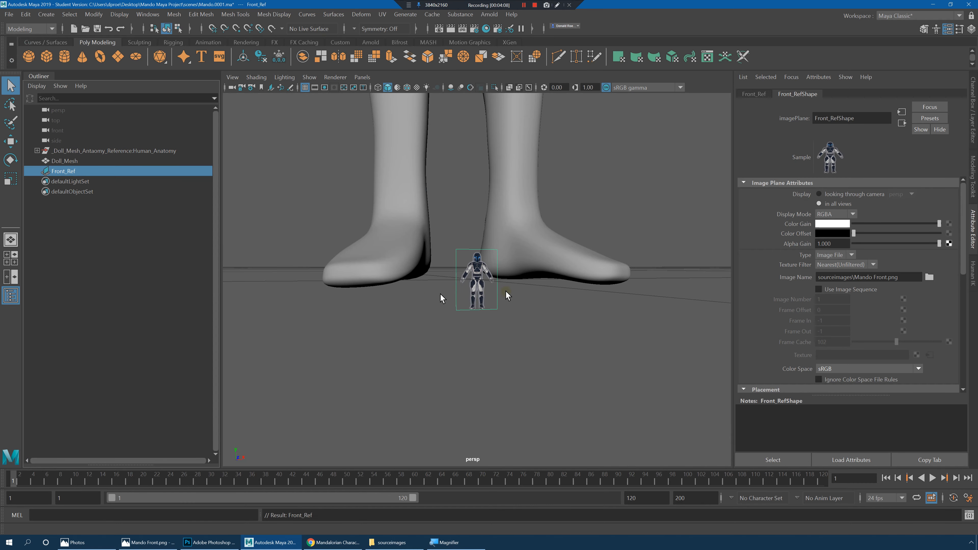
{"action": "left_click_drag", "start_coordinate": [440, 294], "coordinate": [496, 285], "text": "alt"}
{"action": "key", "text": "ctrl+d"}
{"action": "double_click", "coordinate": [64, 181]}
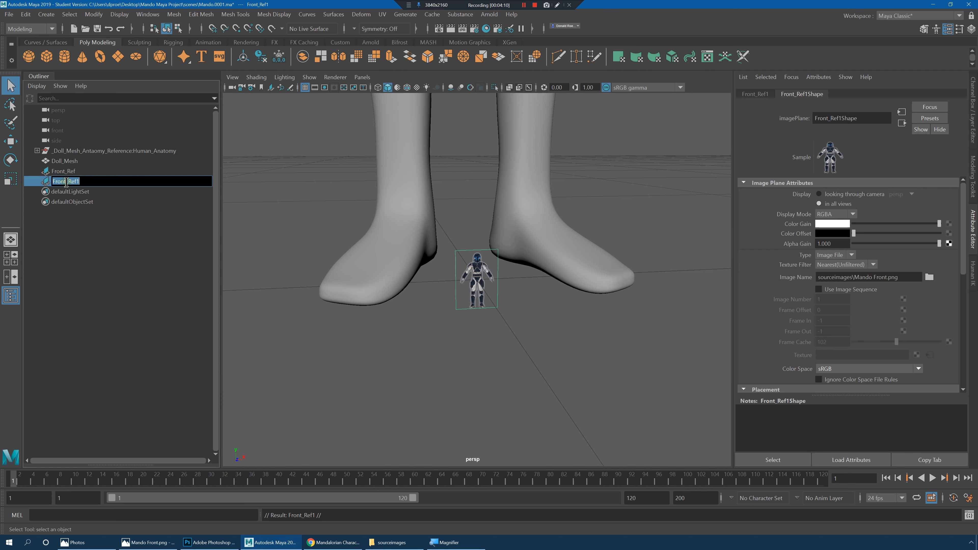
{"action": "type", "text": "Side"}
{"action": "key", "text": "BackSpace"}
{"action": "key", "text": "Return"}
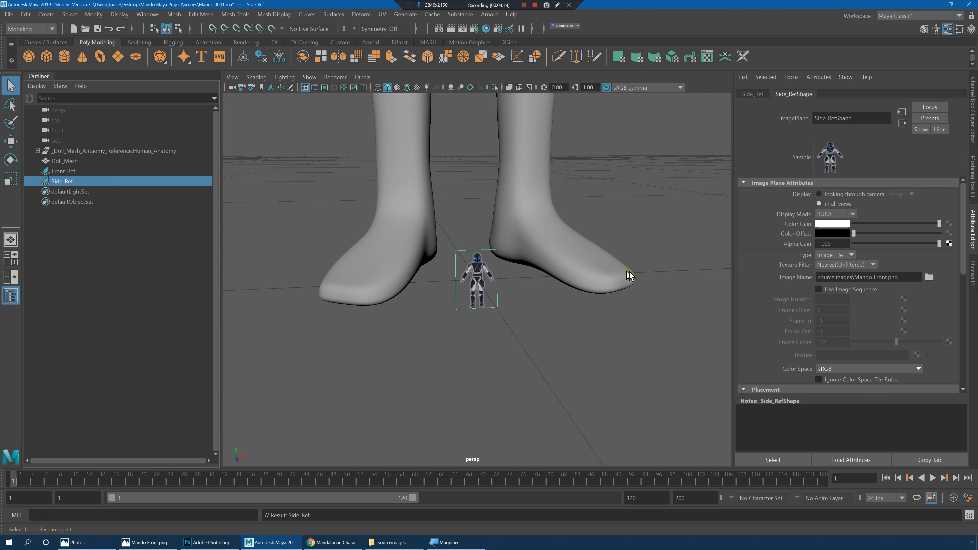
Step: Rotate the Side_Ref image plane to 90 degrees around the Y axis
{"action": "left_click_drag", "start_coordinate": [539, 281], "coordinate": [580, 289], "text": "alt"}
{"action": "key", "text": "e"}
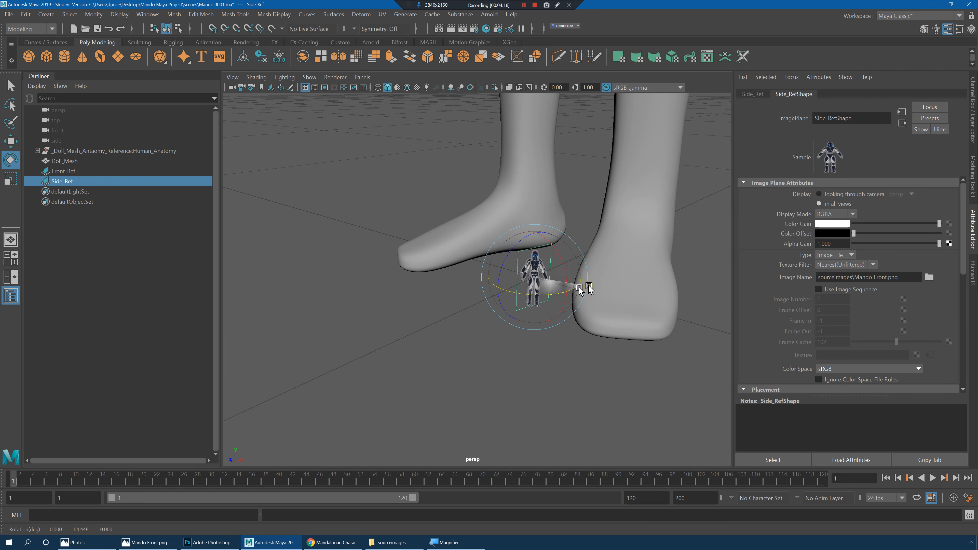
{"action": "left_click", "coordinate": [971, 31]}
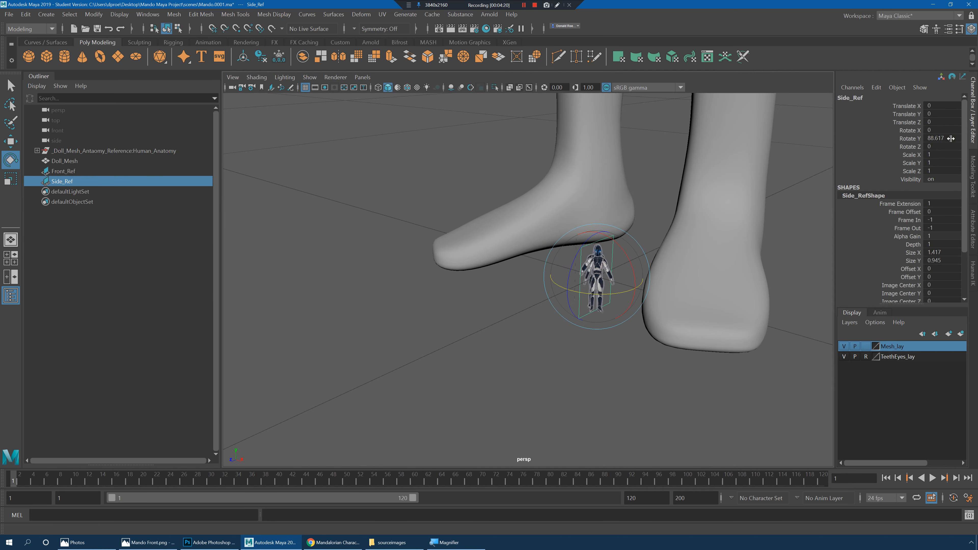
{"action": "middle_click_drag", "start_coordinate": [632, 291], "coordinate": [608, 296], "text": "alt"}
{"action": "key", "text": "f"}
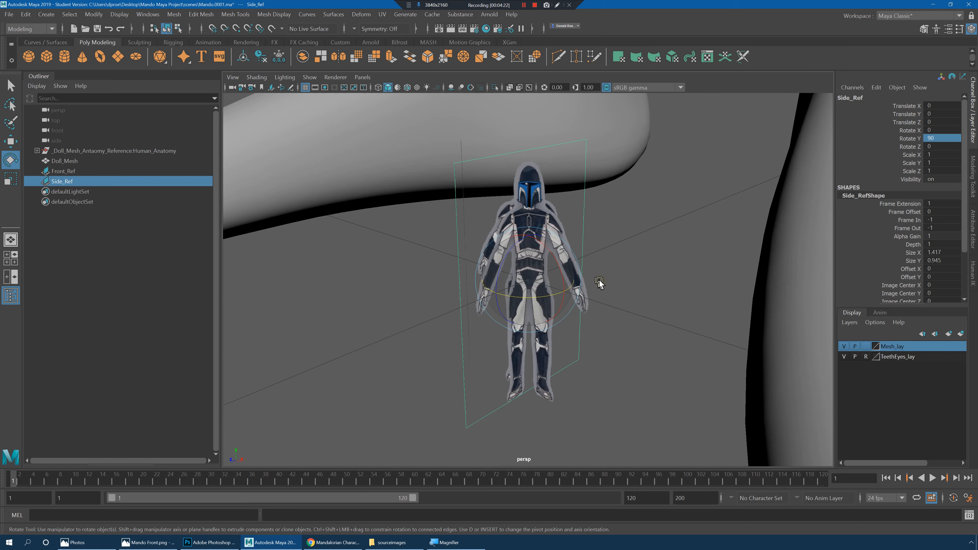
{"action": "mouse_move", "coordinate": [616, 282]}
{"action": "left_mouse_down", "text": "alt"}
{"action": "mouse_move", "coordinate": [592, 284]}
{"action": "mouse_move", "coordinate": [588, 296]}
{"action": "mouse_move", "coordinate": [605, 279]}
{"action": "left_mouse_up", "text": "alt"}
Step: Replace the image on the Side_Ref plane with Mando Side.png from the sourceimages folder
{"action": "left_click", "coordinate": [62, 171]}
{"action": "left_click", "coordinate": [62, 181]}
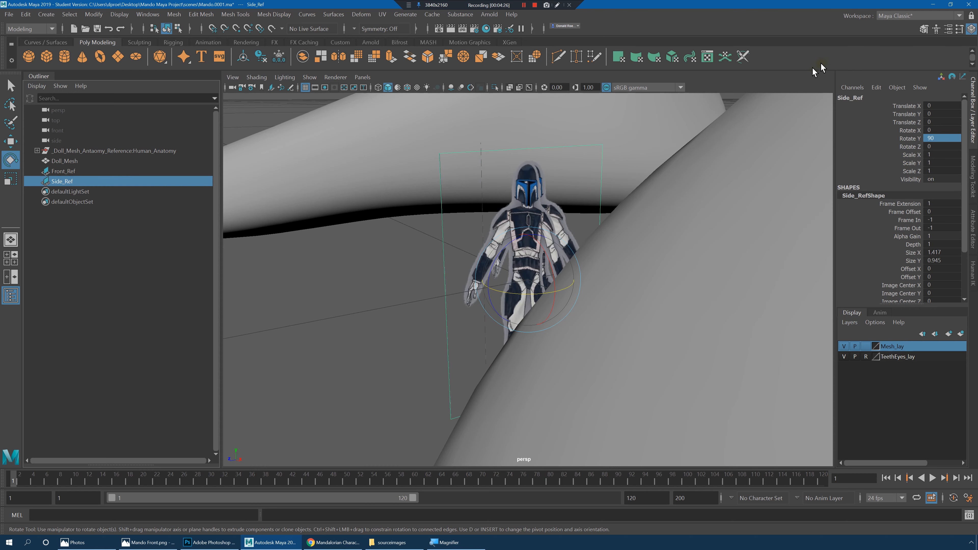
{"action": "left_click", "coordinate": [950, 30]}
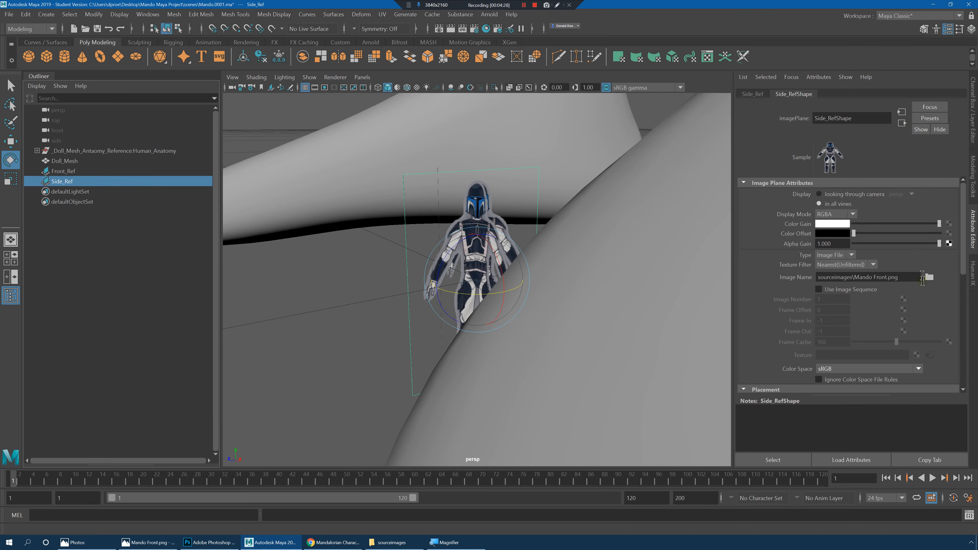
{"action": "left_click", "coordinate": [930, 278]}
{"action": "double_click", "coordinate": [349, 211]}
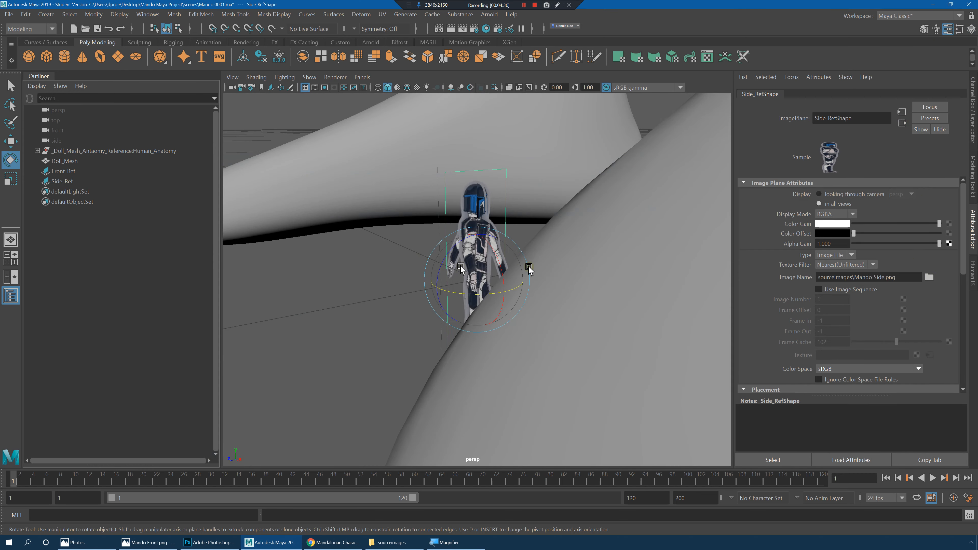
Step: Inspect how the crossed front and side reference images line up from head to feet
{"action": "left_click_drag", "start_coordinate": [536, 233], "coordinate": [518, 192], "text": "alt"}
{"action": "scroll", "coordinate": [523, 231], "scroll_direction": "up", "scroll_amount": 7}
{"action": "scroll", "coordinate": [524, 232], "scroll_direction": "down", "scroll_amount": 3}
{"action": "scroll", "coordinate": [535, 227], "scroll_direction": "down", "scroll_amount": 7}
{"action": "scroll", "coordinate": [543, 224], "scroll_direction": "up", "scroll_amount": 5}
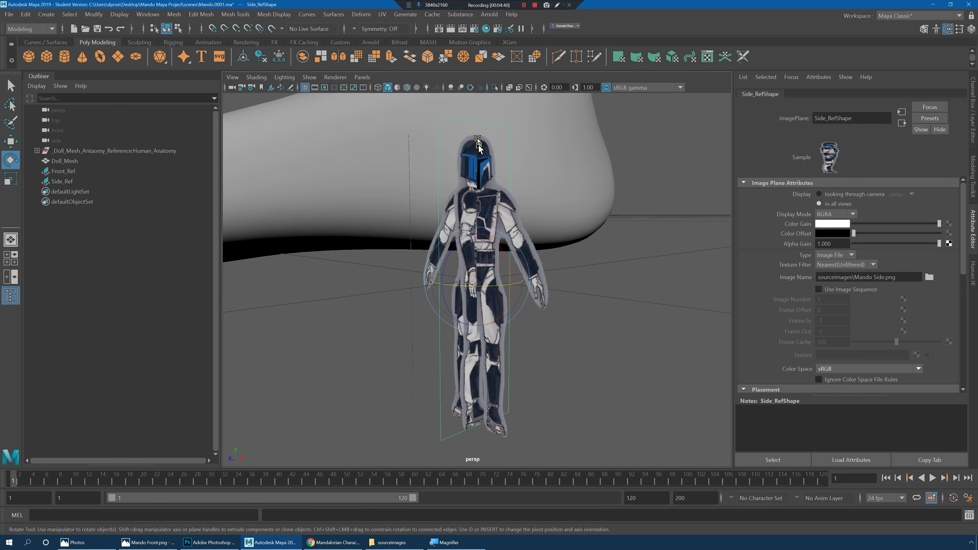
{"action": "left_click_drag", "start_coordinate": [479, 147], "coordinate": [500, 160], "text": "alt"}
{"action": "scroll", "coordinate": [499, 185], "scroll_direction": "down", "scroll_amount": 8}
{"action": "left_click_drag", "start_coordinate": [497, 199], "coordinate": [478, 259], "text": "alt"}
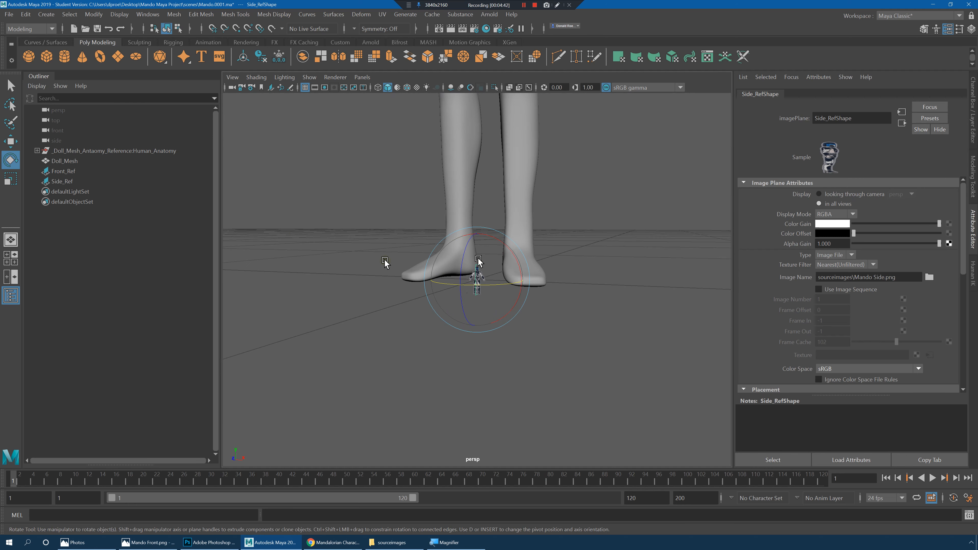
Step: Select Front_Ref and Side_Ref together and scale them up uniformly in the front view
{"action": "left_click", "coordinate": [64, 171]}
{"action": "left_click", "coordinate": [62, 181], "text": "shift"}
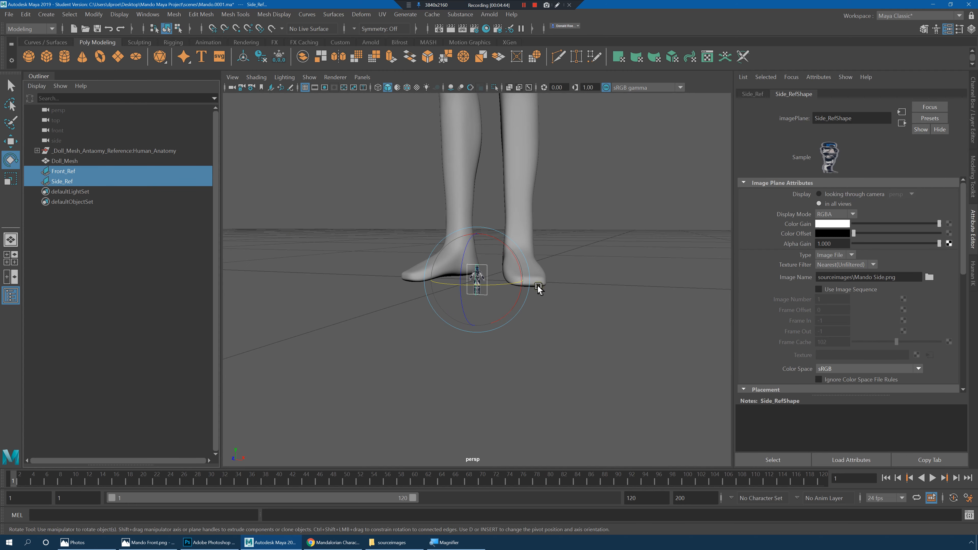
{"action": "key", "text": "space"}
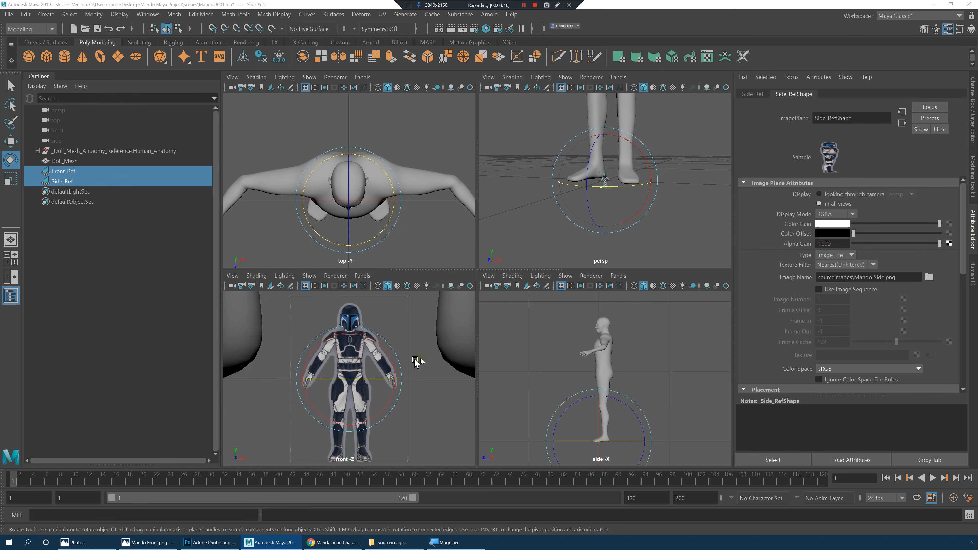
{"action": "key", "text": "space"}
{"action": "right_click_drag", "start_coordinate": [590, 273], "coordinate": [281, 266], "text": "alt"}
{"action": "middle_click_drag", "start_coordinate": [526, 286], "coordinate": [514, 354], "text": "alt"}
{"action": "key", "text": "r"}
{"action": "left_click_drag", "start_coordinate": [464, 351], "coordinate": [716, 344]}
Step: Move both reference planes up over the doll mesh in the front view and scale them uniformly closer to its body size
{"action": "right_click_drag", "start_coordinate": [670, 266], "coordinate": [478, 250], "text": "alt"}
{"action": "middle_click_drag", "start_coordinate": [578, 238], "coordinate": [579, 348], "text": "alt"}
{"action": "right_click_drag", "start_coordinate": [579, 350], "coordinate": [447, 333], "text": "alt"}
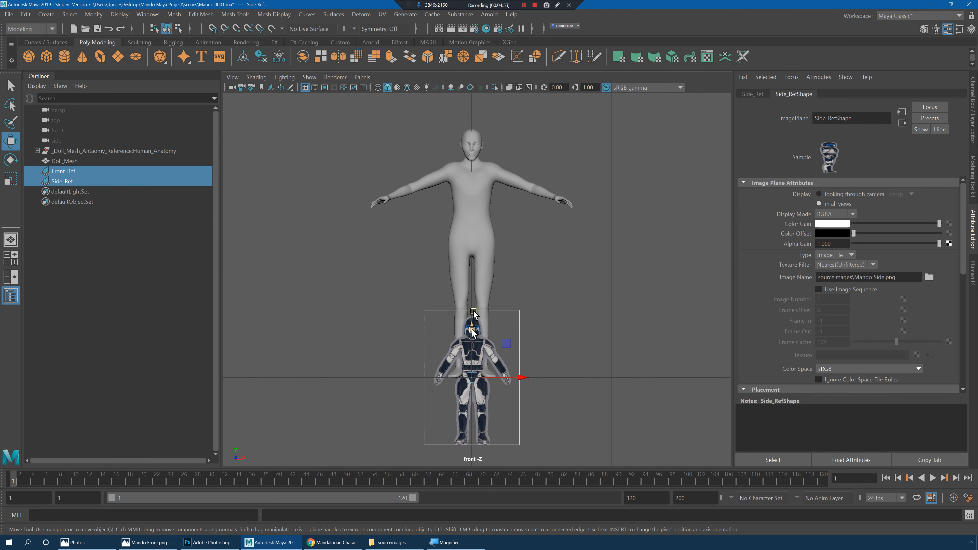
{"action": "left_click_drag", "start_coordinate": [473, 332], "coordinate": [479, 212]}
{"action": "left_click_drag", "start_coordinate": [477, 260], "coordinate": [529, 258]}
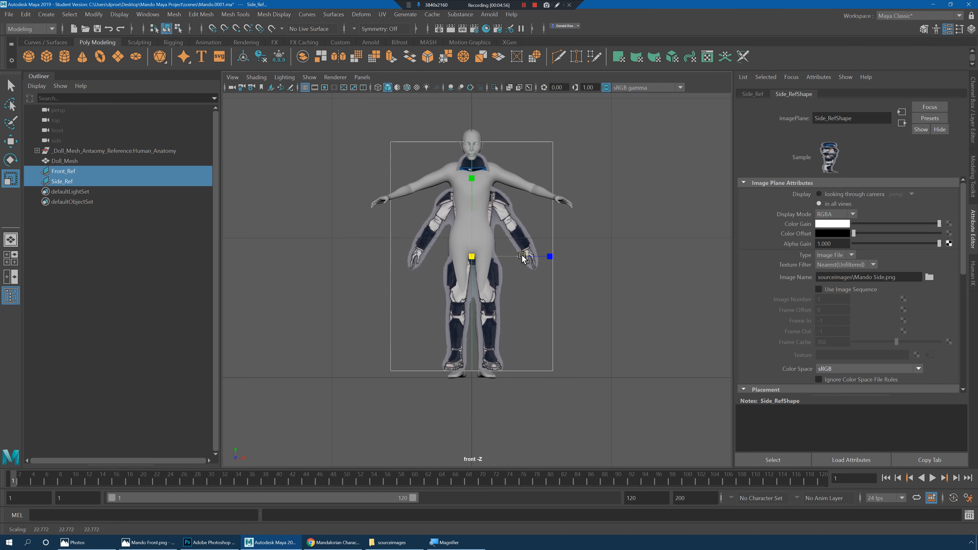
Step: Enlarge both reference planes further and shift them vertically until the helmet surrounds the doll's head
{"action": "key", "text": "w"}
{"action": "left_click_drag", "start_coordinate": [473, 210], "coordinate": [474, 212]}
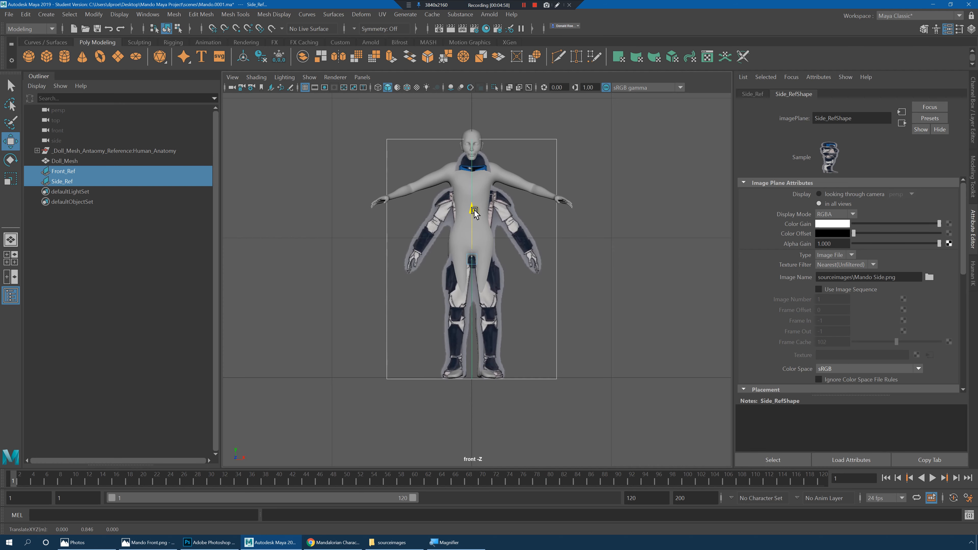
{"action": "left_click_drag", "start_coordinate": [472, 260], "coordinate": [487, 259]}
{"action": "key", "text": "w"}
{"action": "left_click_drag", "start_coordinate": [474, 216], "coordinate": [473, 200]}
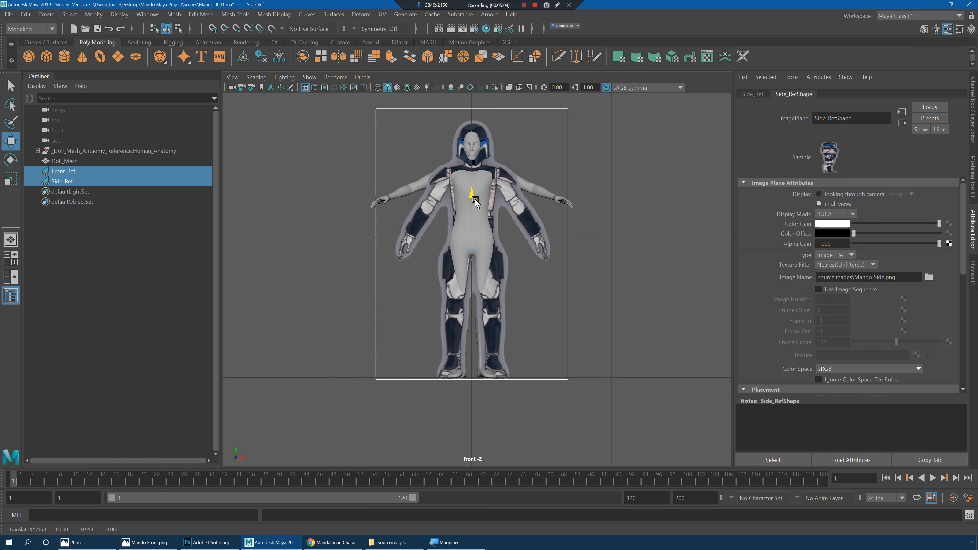
Step: Adjust the planes' height against the doll's feet and check the helmet alignment at the head
{"action": "left_click_drag", "start_coordinate": [476, 204], "coordinate": [476, 215]}
{"action": "scroll", "coordinate": [496, 326], "scroll_direction": "up", "scroll_amount": 6}
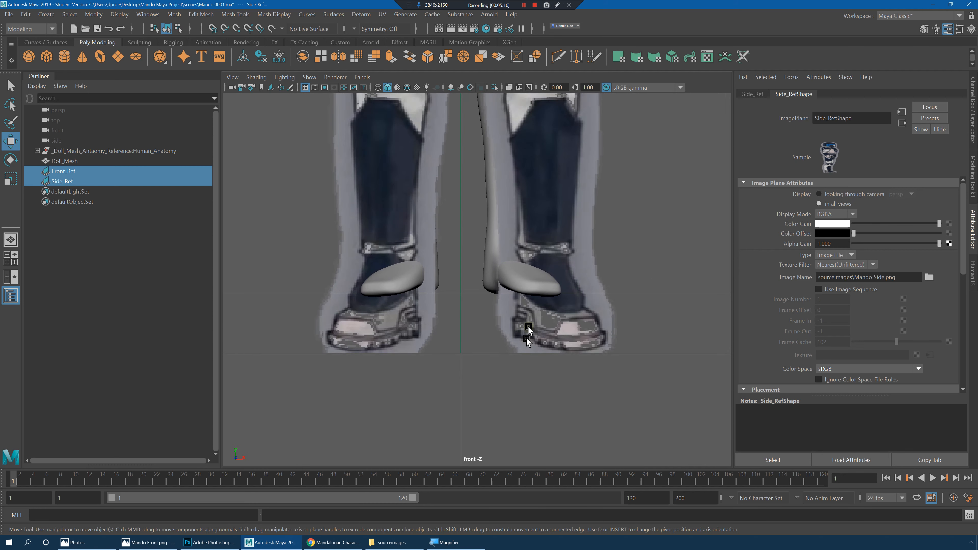
{"action": "scroll", "coordinate": [501, 295], "scroll_direction": "down", "scroll_amount": 2}
{"action": "scroll", "coordinate": [496, 211], "scroll_direction": "down", "scroll_amount": 6}
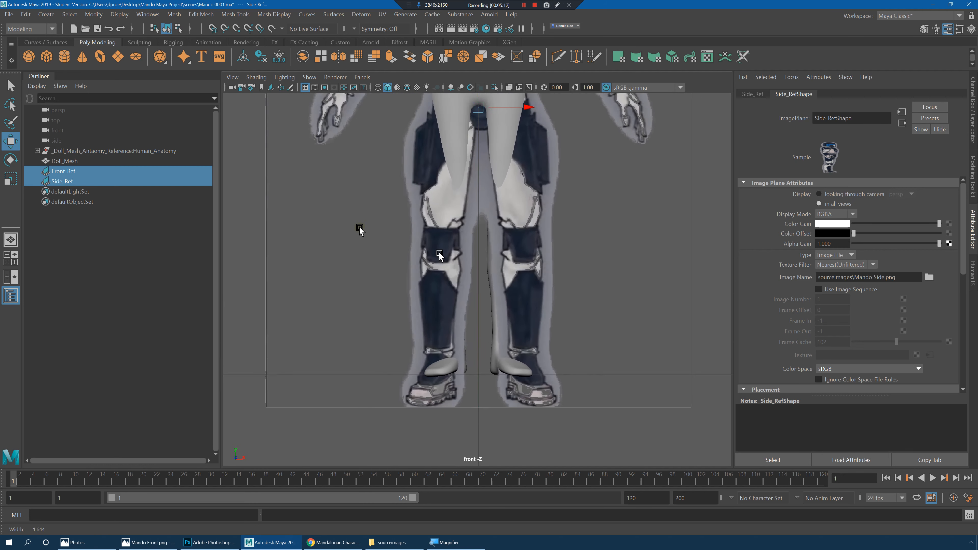
{"action": "left_click_drag", "start_coordinate": [488, 145], "coordinate": [488, 131]}
{"action": "middle_click_drag", "start_coordinate": [535, 112], "coordinate": [545, 258], "text": "alt"}
{"action": "right_click_drag", "start_coordinate": [546, 260], "coordinate": [652, 259], "text": "alt"}
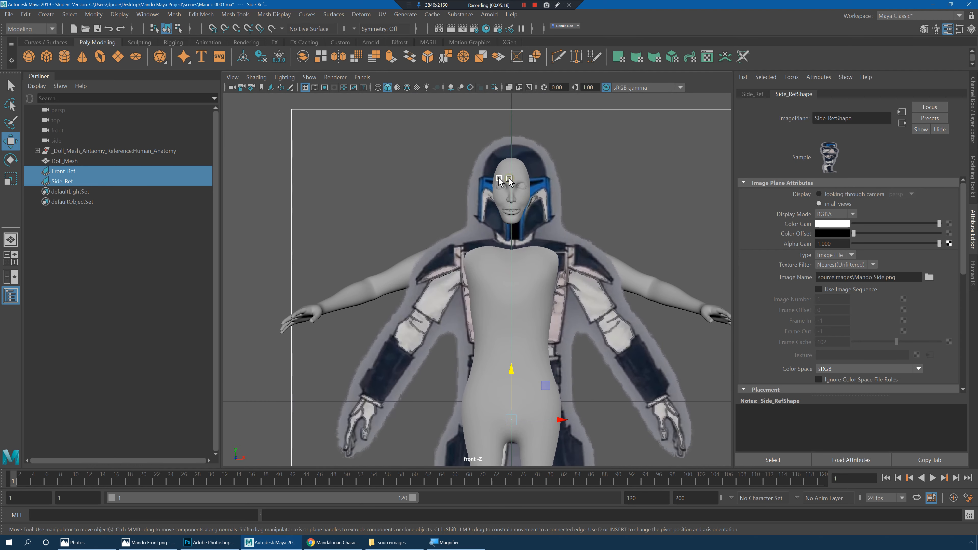
Step: Scale both reference planes down slightly and nudge them vertically so the boots meet the doll's feet
{"action": "right_click_drag", "start_coordinate": [592, 314], "coordinate": [444, 291], "text": "alt"}
{"action": "middle_click_drag", "start_coordinate": [502, 360], "coordinate": [489, 229], "text": "alt"}
{"action": "key", "text": "r"}
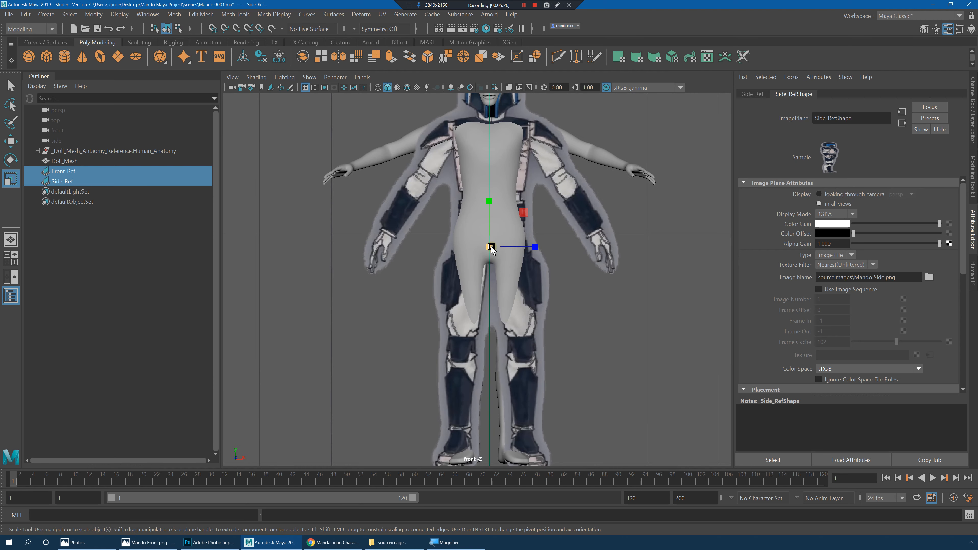
{"action": "left_click_drag", "start_coordinate": [491, 248], "coordinate": [486, 248]}
{"action": "middle_click_drag", "start_coordinate": [511, 258], "coordinate": [513, 235], "text": "alt"}
{"action": "key", "text": "w"}
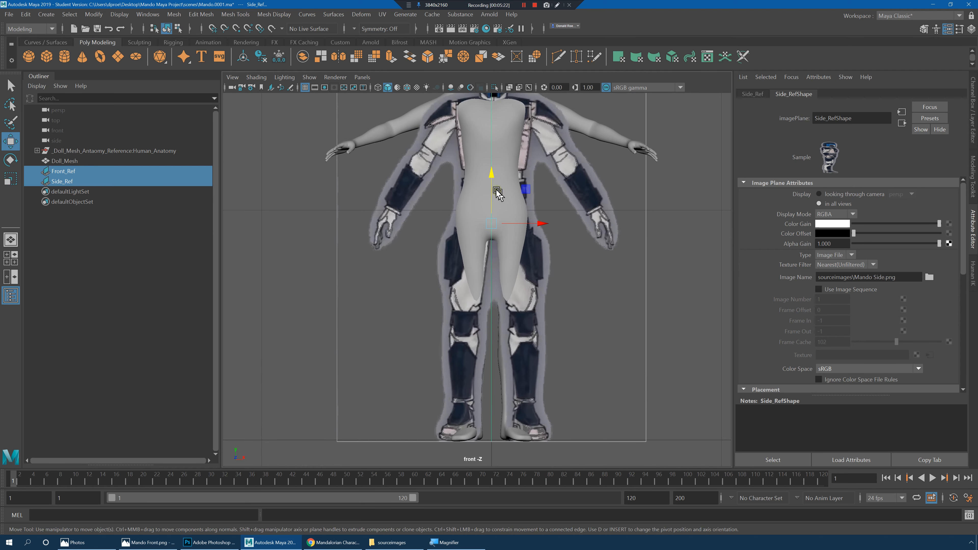
{"action": "left_click_drag", "start_coordinate": [492, 178], "coordinate": [493, 184]}
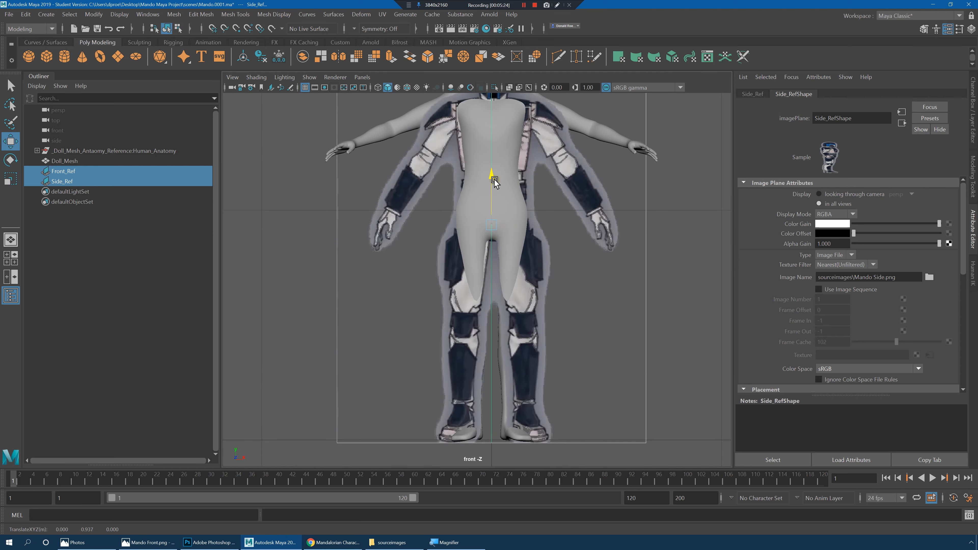
{"action": "middle_click_drag", "start_coordinate": [518, 186], "coordinate": [551, 282], "text": "alt"}
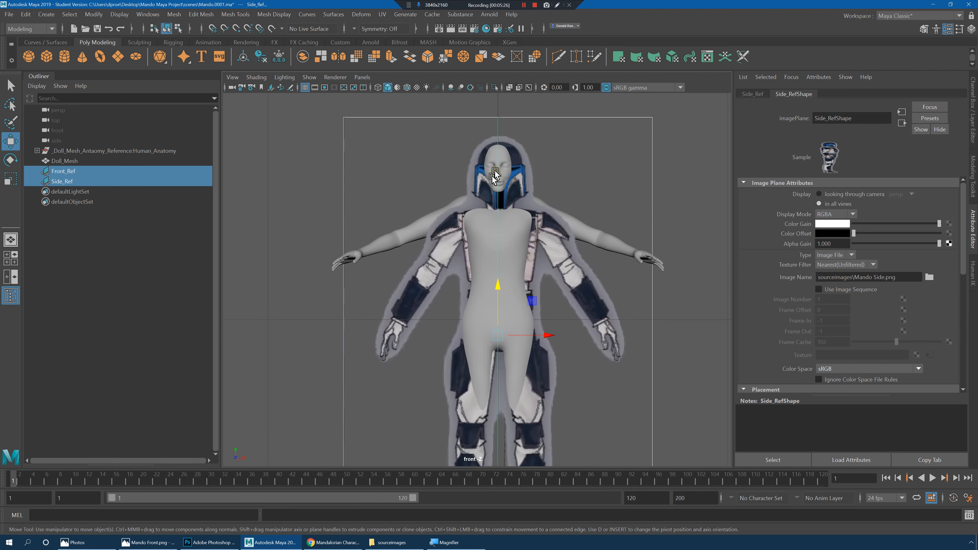
{"action": "left_click_drag", "start_coordinate": [496, 281], "coordinate": [497, 280]}
Step: Fine-tune the planes' uniform scale and set their height to about 0.939 on the Y axis
{"action": "right_click_drag", "start_coordinate": [578, 327], "coordinate": [551, 327], "text": "alt"}
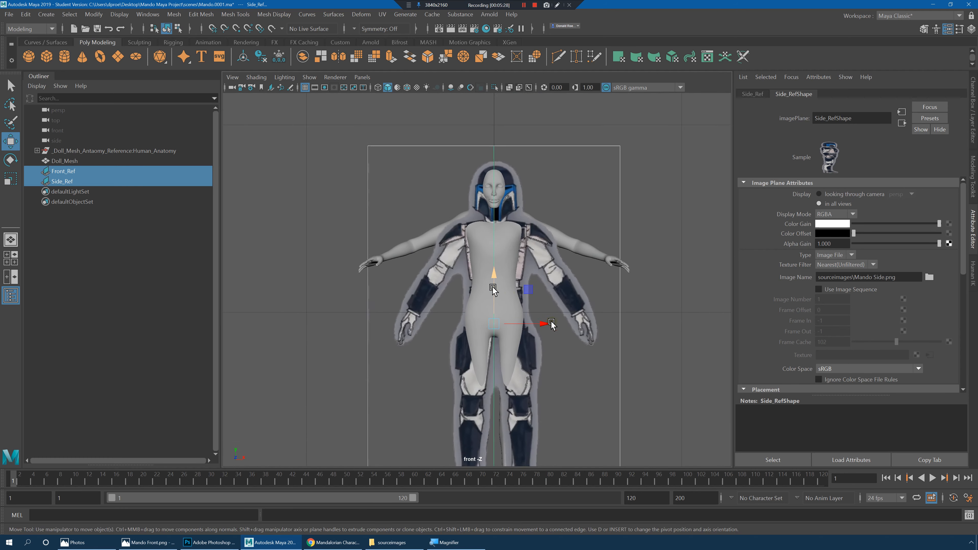
{"action": "middle_click_drag", "start_coordinate": [551, 327], "coordinate": [545, 211], "text": "alt"}
{"action": "right_click_drag", "start_coordinate": [546, 211], "coordinate": [612, 246], "text": "alt"}
{"action": "key", "text": "r"}
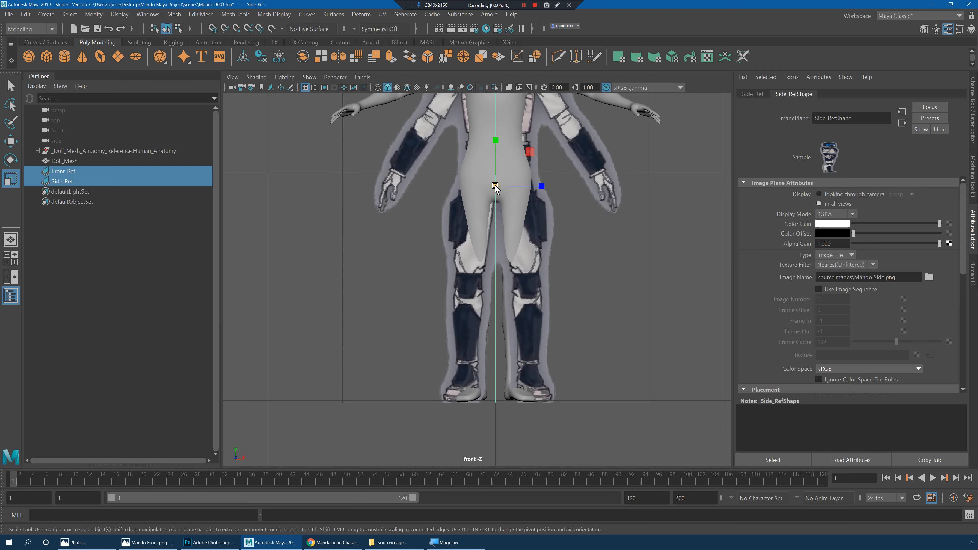
{"action": "left_click_drag", "start_coordinate": [496, 187], "coordinate": [497, 187]}
{"action": "key", "text": "w"}
{"action": "middle_click_drag", "start_coordinate": [531, 195], "coordinate": [536, 207], "text": "alt"}
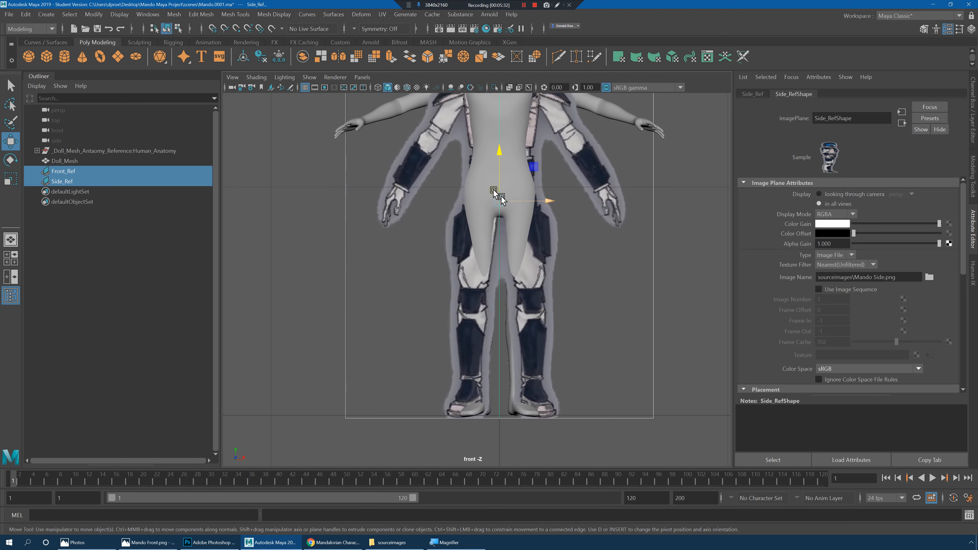
{"action": "left_click_drag", "start_coordinate": [500, 155], "coordinate": [501, 155]}
Step: In the side view, select only Side_Ref and move it in front of the doll to about 0.62 on Z
{"action": "key", "text": "space"}
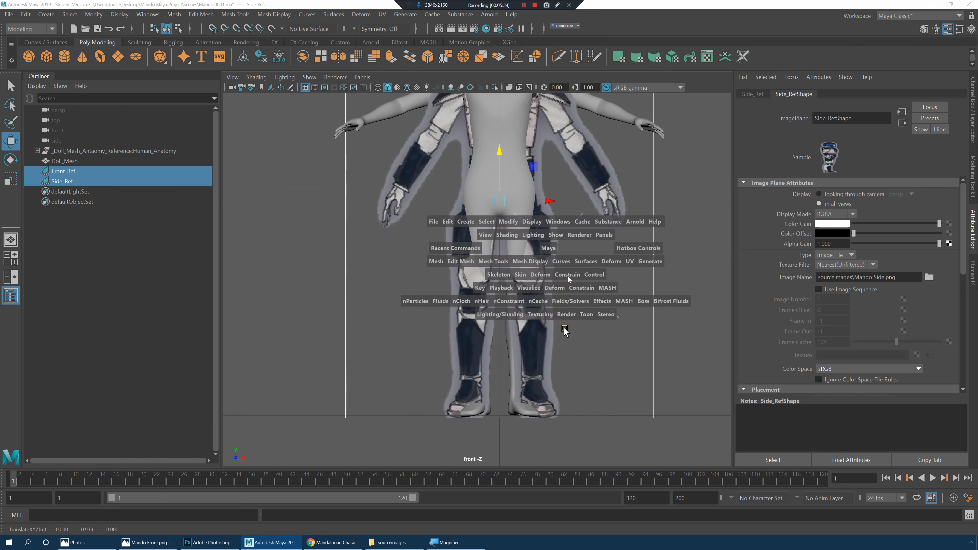
{"action": "key", "text": "space"}
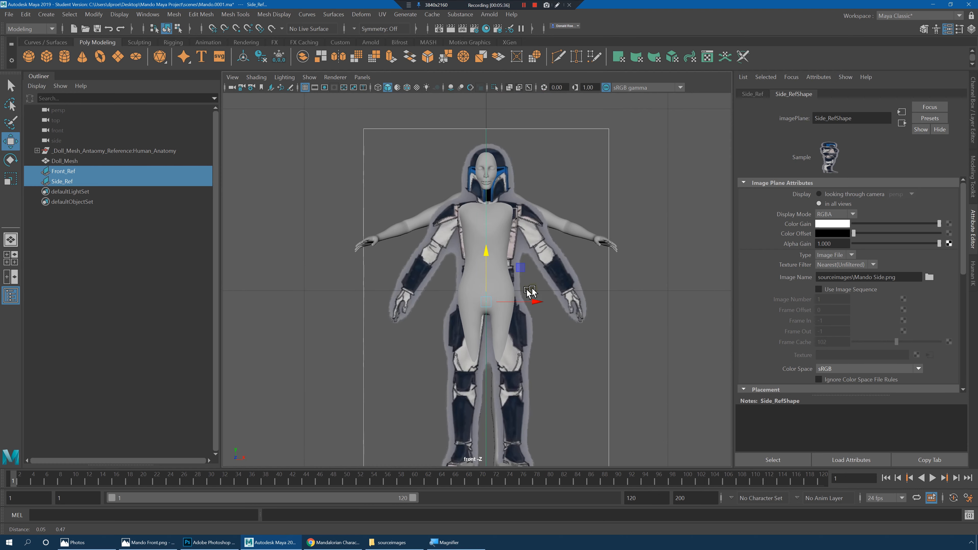
{"action": "key", "text": "space"}
{"action": "key", "text": "space"}
{"action": "scroll", "coordinate": [574, 258], "scroll_direction": "up", "scroll_amount": 5}
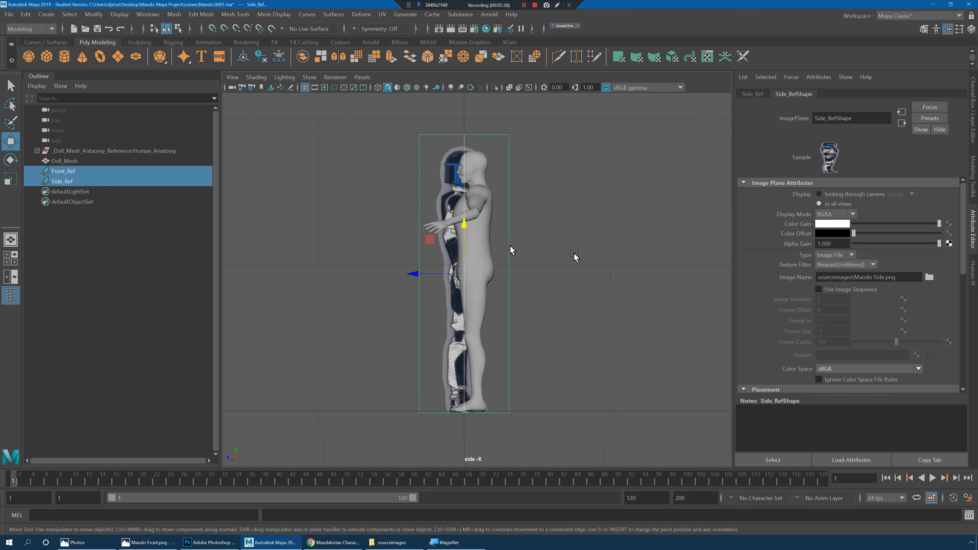
{"action": "left_click_drag", "start_coordinate": [420, 141], "coordinate": [421, 141]}
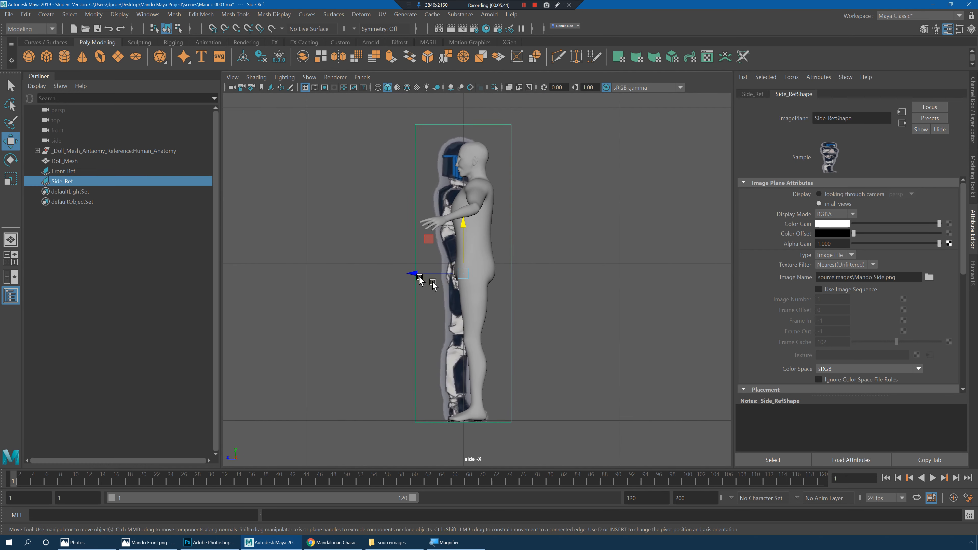
{"action": "left_click_drag", "start_coordinate": [416, 274], "coordinate": [323, 274]}
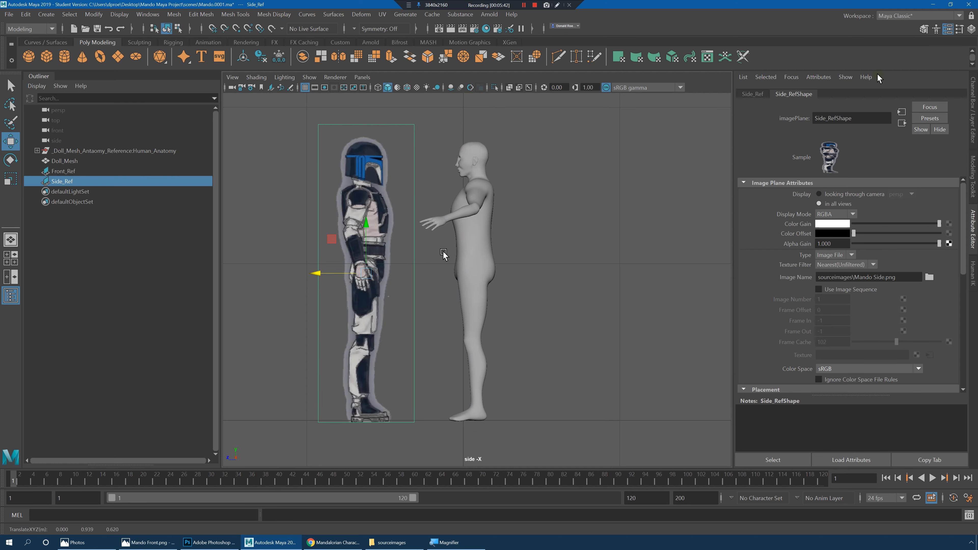
Step: Set Side_Ref's Rotate Y to -90 and move it back over the doll at about -0.051 on Z
{"action": "left_click", "coordinate": [971, 29]}
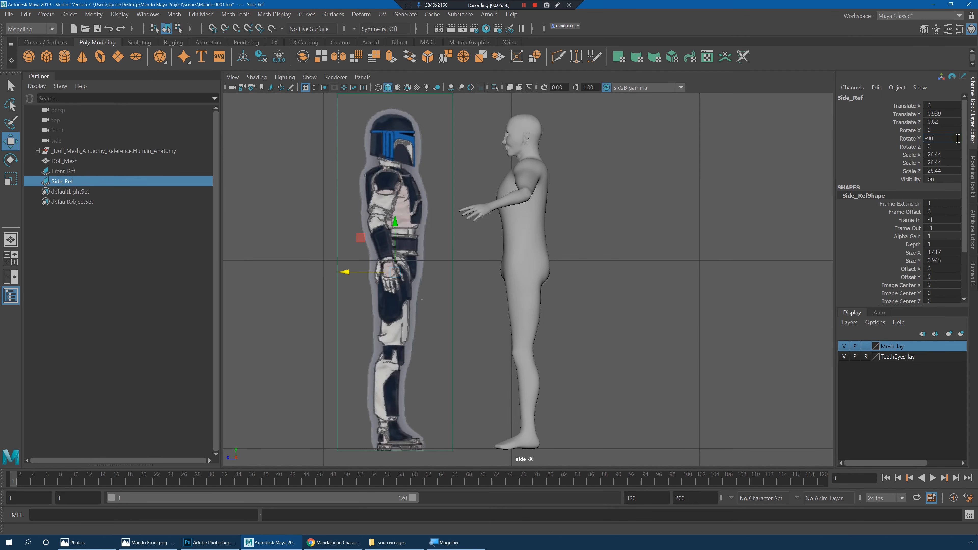
{"action": "key", "text": "Return"}
{"action": "left_click_drag", "start_coordinate": [349, 273], "coordinate": [476, 283]}
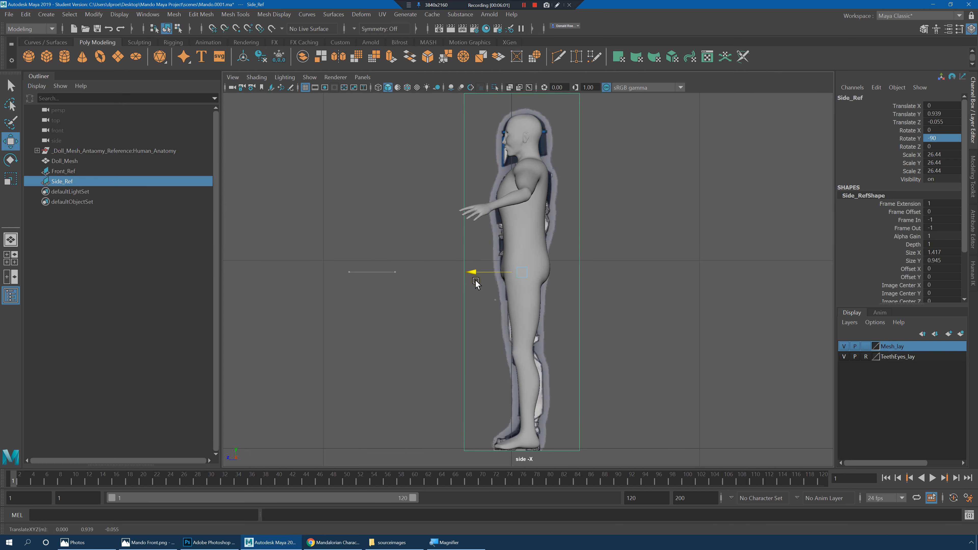
{"action": "left_click_drag", "start_coordinate": [474, 275], "coordinate": [471, 272]}
Step: Compare the doll mesh's arms with the armored arms of the front reference in the front view
{"action": "key", "text": "space"}
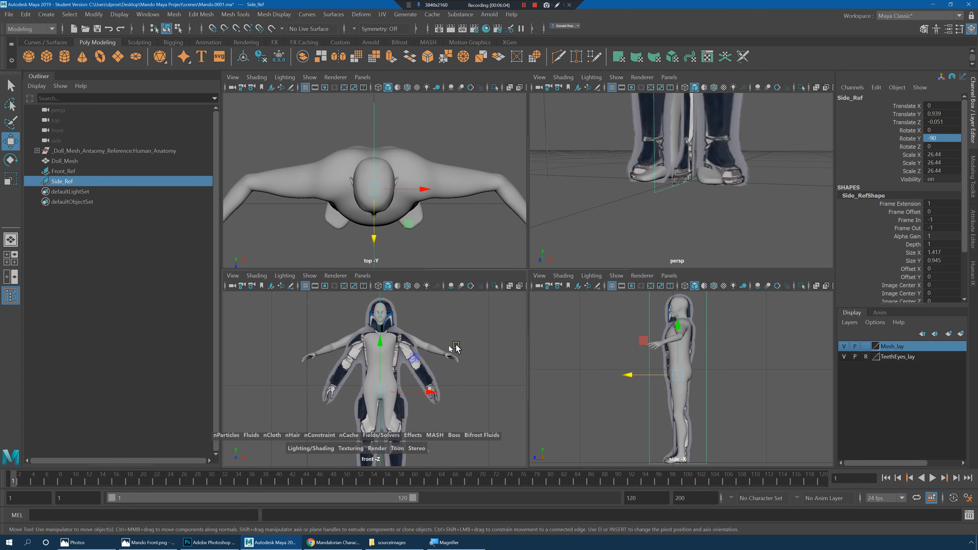
{"action": "key", "text": "space"}
{"action": "scroll", "coordinate": [491, 328], "scroll_direction": "up", "scroll_amount": 4}
{"action": "left_click", "coordinate": [619, 260]}
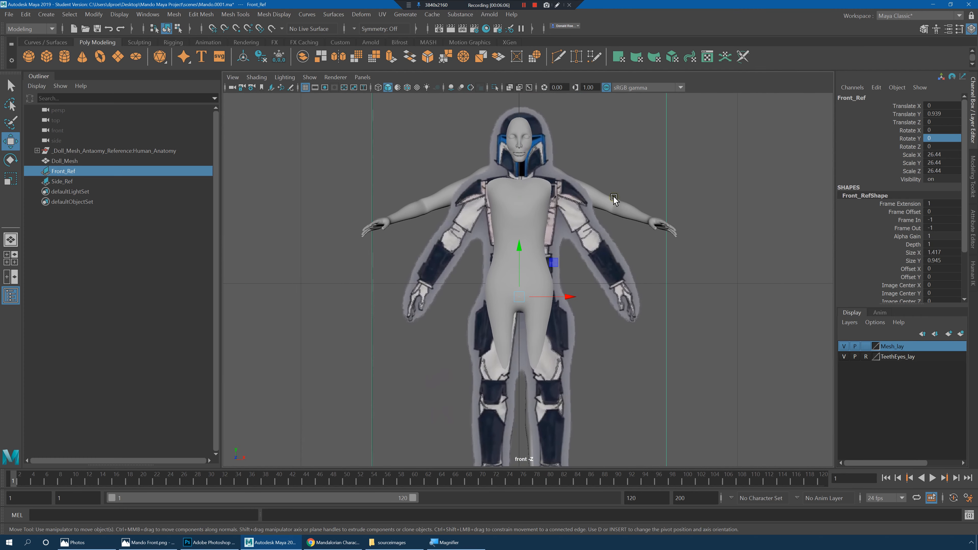
{"action": "left_click", "coordinate": [617, 204]}
{"action": "left_click", "coordinate": [608, 259]}
{"action": "left_click", "coordinate": [625, 207]}
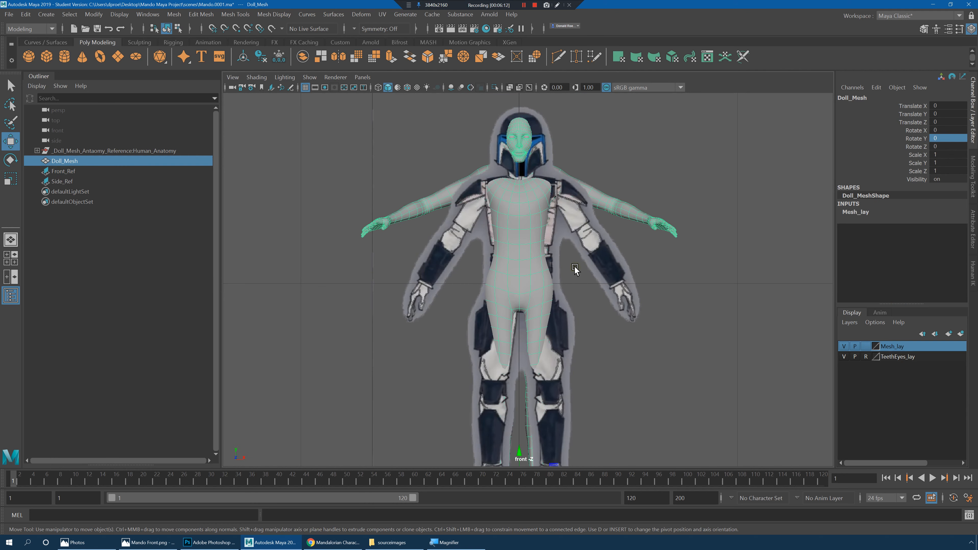
Step: In the perspective view, select Front_Ref and move it behind the doll mesh to -2 on the Z axis
{"action": "key", "text": "space"}
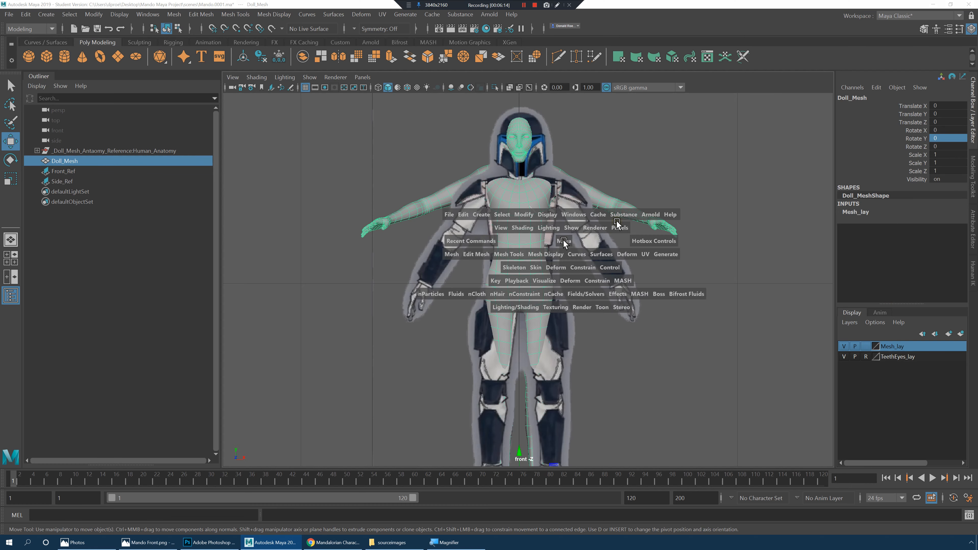
{"action": "key", "text": "space"}
{"action": "left_click_drag", "start_coordinate": [554, 189], "coordinate": [478, 188], "text": "alt"}
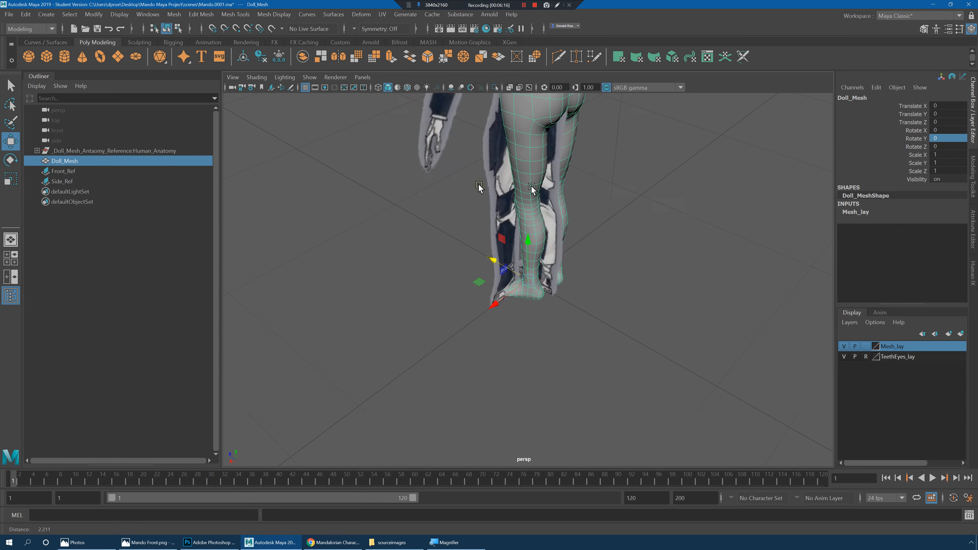
{"action": "scroll", "coordinate": [479, 188], "scroll_direction": "down", "scroll_amount": 4}
{"action": "middle_click_drag", "start_coordinate": [479, 188], "coordinate": [498, 282], "text": "alt"}
{"action": "left_click_drag", "start_coordinate": [498, 282], "coordinate": [585, 260], "text": "alt"}
{"action": "middle_click_drag", "start_coordinate": [585, 260], "coordinate": [568, 291], "text": "alt"}
{"action": "left_click_drag", "start_coordinate": [569, 292], "coordinate": [545, 314], "text": "alt"}
{"action": "left_click", "coordinate": [582, 271]}
{"action": "left_click_drag", "start_coordinate": [492, 286], "coordinate": [660, 285]}
{"action": "middle_click_drag", "start_coordinate": [661, 285], "coordinate": [582, 274], "text": "alt"}
{"action": "left_click_drag", "start_coordinate": [582, 274], "coordinate": [668, 232], "text": "alt"}
Step: Select Side_Ref and move it along the X axis so it stands clear beside the doll mesh
{"action": "left_click_drag", "start_coordinate": [417, 291], "coordinate": [538, 273], "text": "alt"}
{"action": "left_click_drag", "start_coordinate": [537, 217], "coordinate": [416, 216], "text": "alt"}
{"action": "left_click", "coordinate": [479, 162]}
{"action": "left_click_drag", "start_coordinate": [479, 163], "coordinate": [502, 272], "text": "alt"}
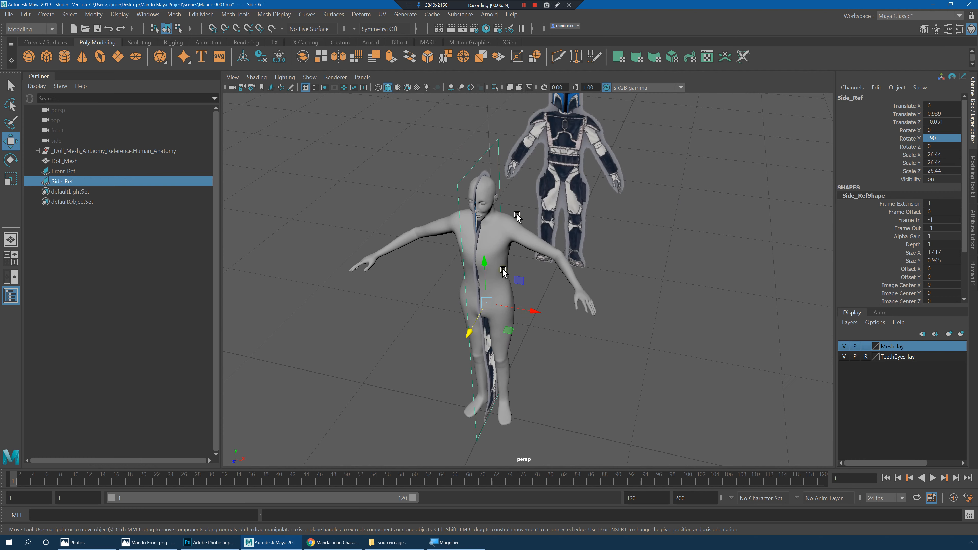
{"action": "left_click_drag", "start_coordinate": [532, 311], "coordinate": [246, 271]}
{"action": "left_click_drag", "start_coordinate": [664, 318], "coordinate": [544, 345], "text": "alt"}
{"action": "left_click", "coordinate": [655, 356]}
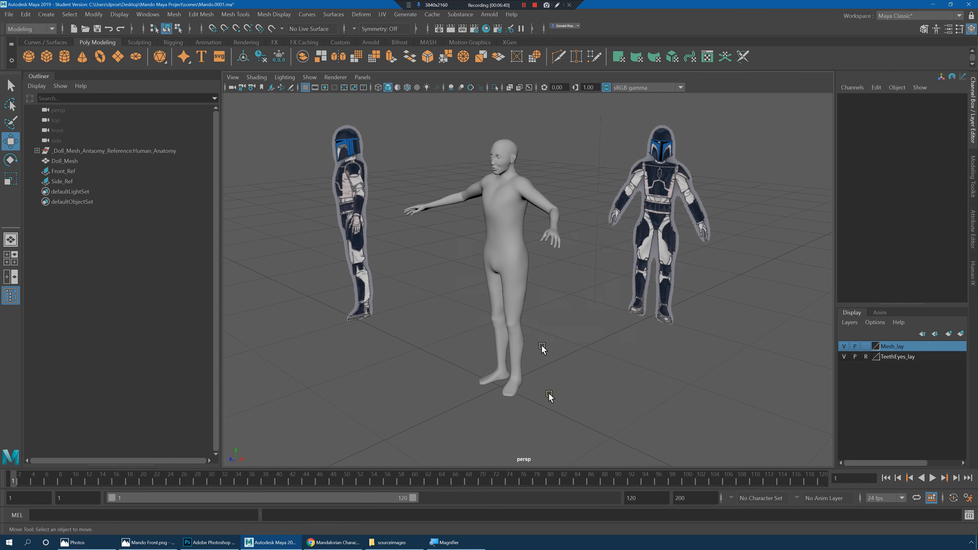
Step: Examine how the doll mesh overlaps the separated reference images in the orthographic and perspective views
{"action": "key", "text": "space"}
{"action": "key", "text": "space"}
{"action": "middle_click_drag", "start_coordinate": [612, 303], "coordinate": [609, 314], "text": "alt"}
{"action": "right_click_drag", "start_coordinate": [609, 316], "coordinate": [547, 293], "text": "alt"}
{"action": "middle_click_drag", "start_coordinate": [520, 358], "coordinate": [548, 305], "text": "alt"}
{"action": "key", "text": "alt+Tab"}
{"action": "key", "text": "space"}
{"action": "key", "text": "space"}
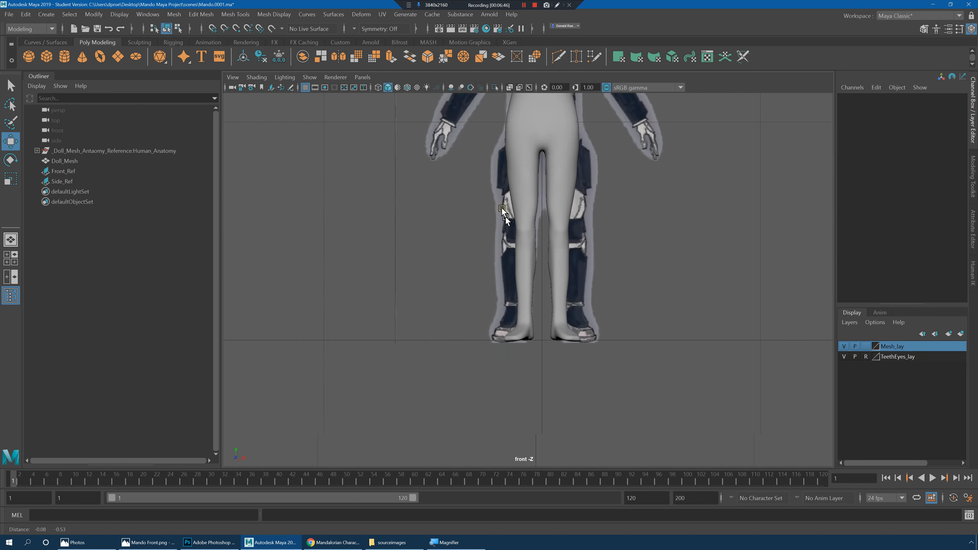
{"action": "scroll", "coordinate": [473, 395], "scroll_direction": "down", "scroll_amount": 3}
{"action": "middle_click_drag", "start_coordinate": [473, 393], "coordinate": [471, 419], "text": "alt"}
{"action": "mouse_move", "coordinate": [541, 351]}
{"action": "middle_mouse_down", "text": "alt"}
{"action": "mouse_move", "coordinate": [542, 317]}
{"action": "mouse_move", "coordinate": [535, 337]}
{"action": "middle_mouse_up", "text": "alt"}
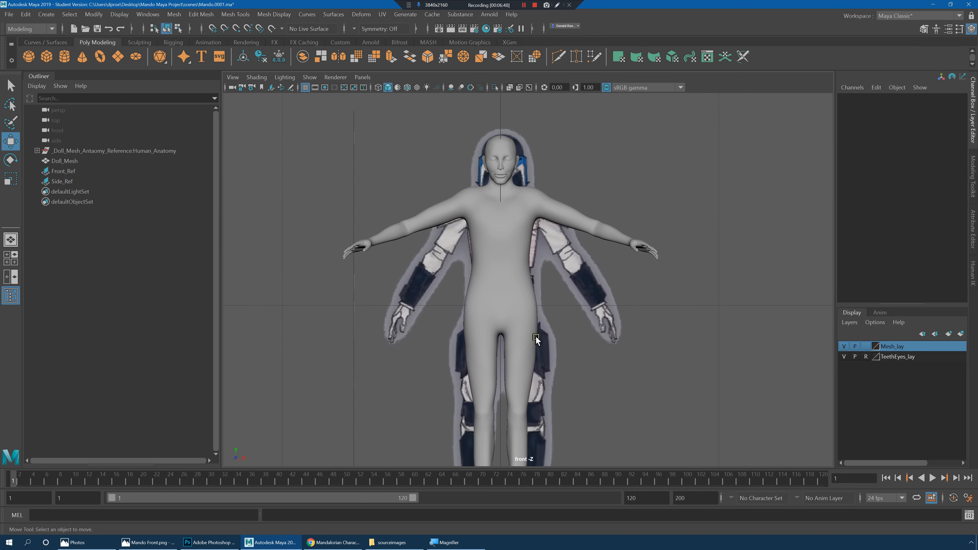
{"action": "key", "text": "space"}
{"action": "key", "text": "space"}
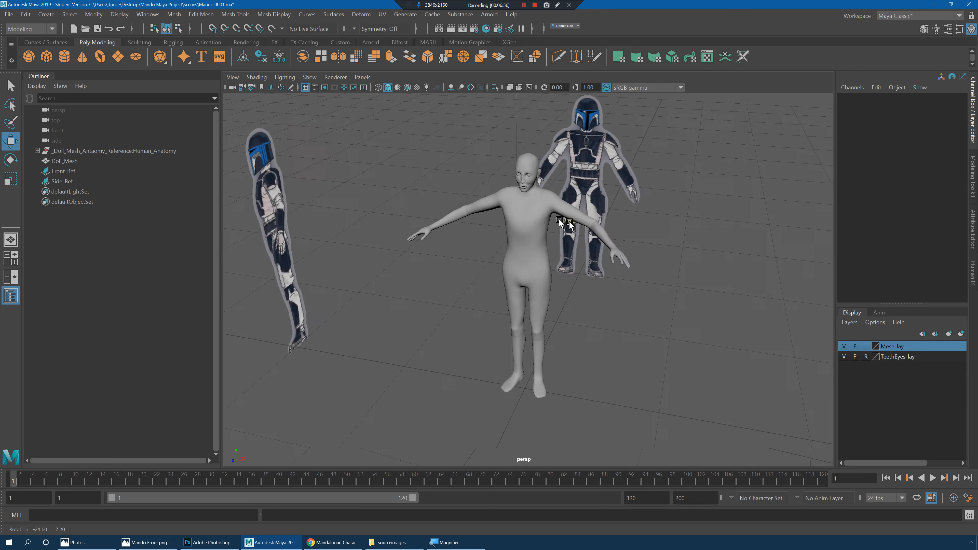
Step: Select Side_Ref and Front_Ref together and create a new display layer containing them
{"action": "left_click_drag", "start_coordinate": [673, 166], "coordinate": [539, 216], "text": "alt"}
{"action": "left_click_drag", "start_coordinate": [290, 131], "coordinate": [345, 195]}
{"action": "left_click", "coordinate": [665, 227], "text": "shift"}
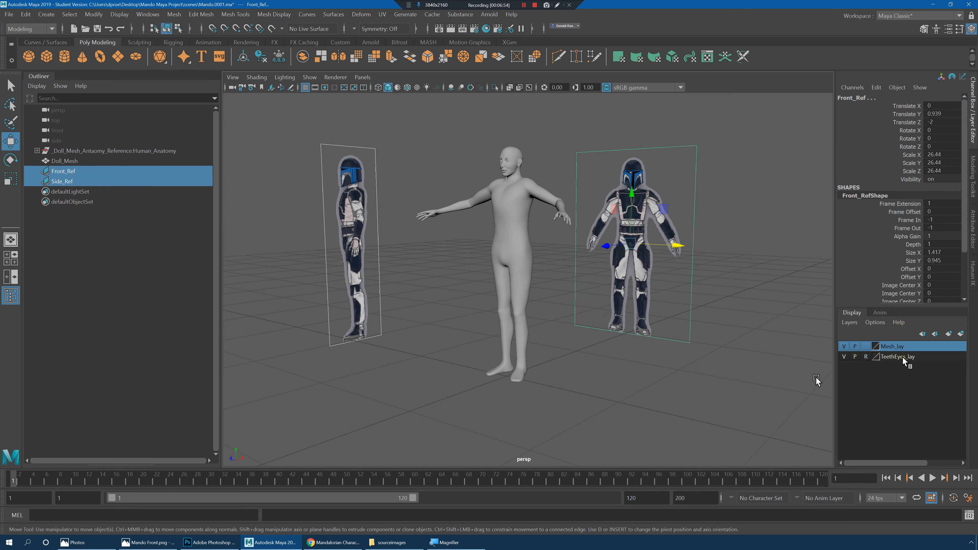
{"action": "left_click", "coordinate": [959, 335]}
Step: Rename the new display layer to Image_lay and set its display type to Reference so the images stay visible but locked
{"action": "double_click", "coordinate": [888, 347]}
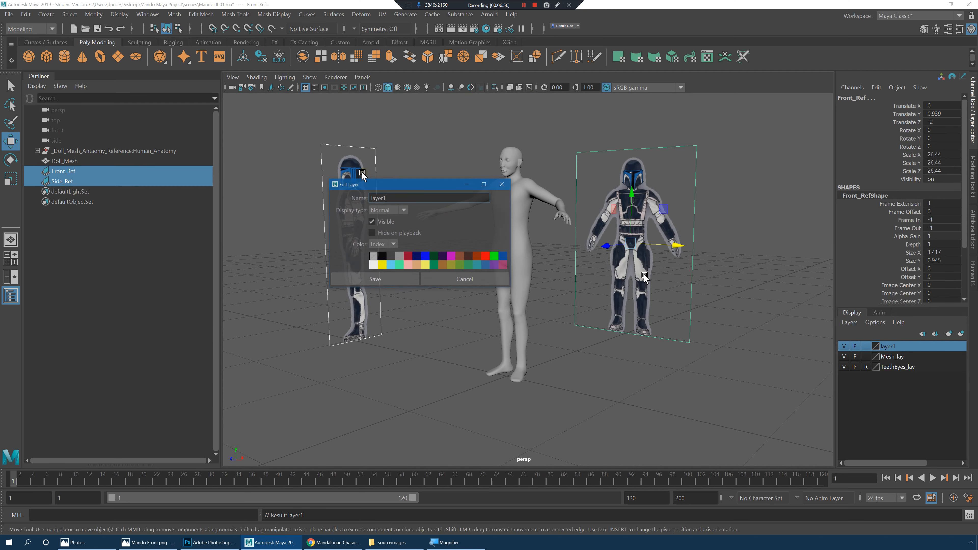
{"action": "type", "text": "I"}
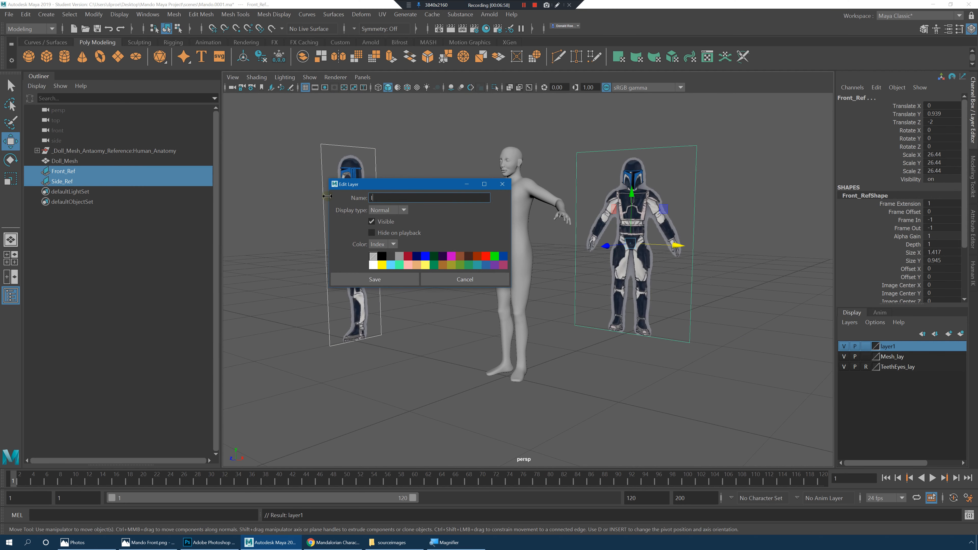
{"action": "type", "text": "mage_lay"}
{"action": "left_click", "coordinate": [371, 280]}
{"action": "left_click", "coordinate": [866, 346]}
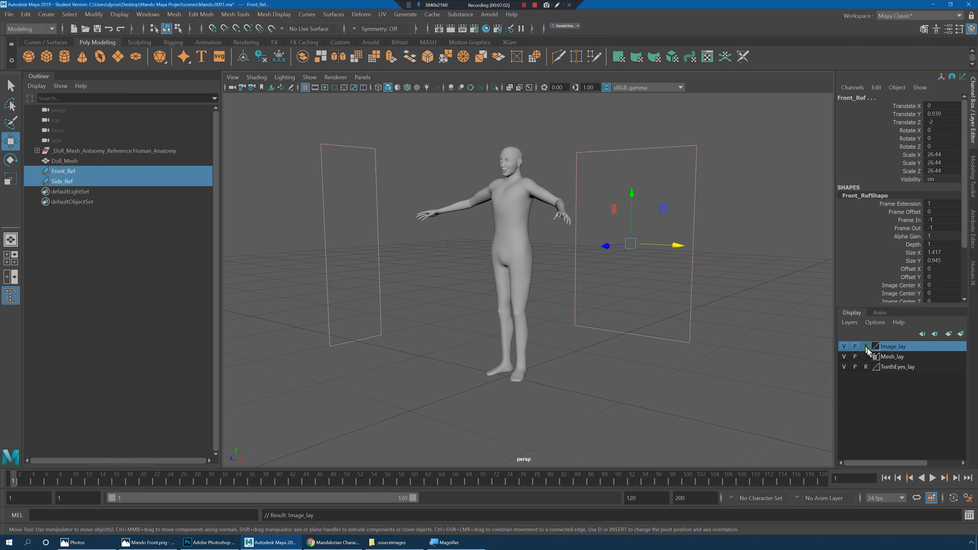
{"action": "left_click", "coordinate": [867, 347]}
Step: Select the doll mesh and examine it against the locked front and side references from several angles in the perspective view
{"action": "left_click", "coordinate": [545, 217]}
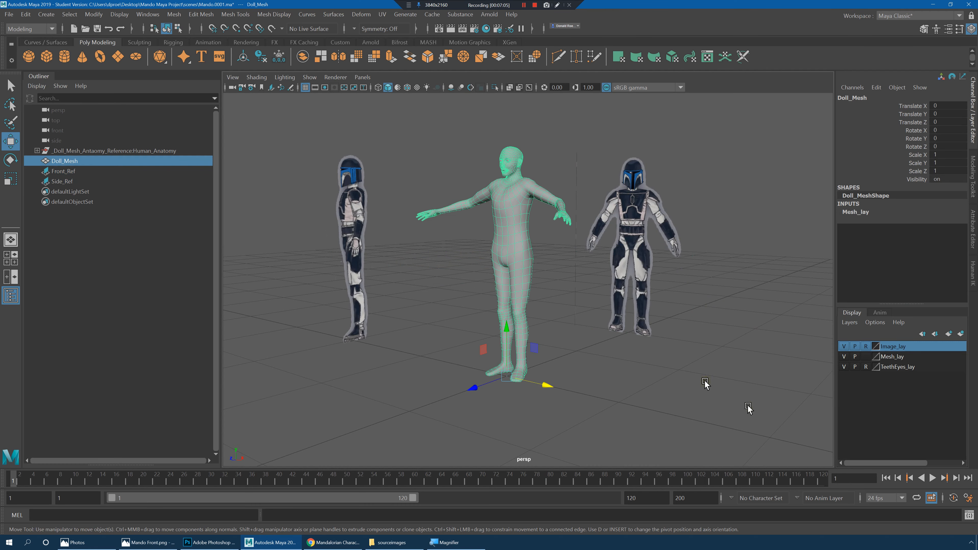
{"action": "scroll", "coordinate": [585, 287], "scroll_direction": "up", "scroll_amount": 4}
{"action": "middle_click_drag", "start_coordinate": [585, 287], "coordinate": [607, 407], "text": "alt"}
{"action": "left_click_drag", "start_coordinate": [660, 383], "coordinate": [682, 387], "text": "alt"}
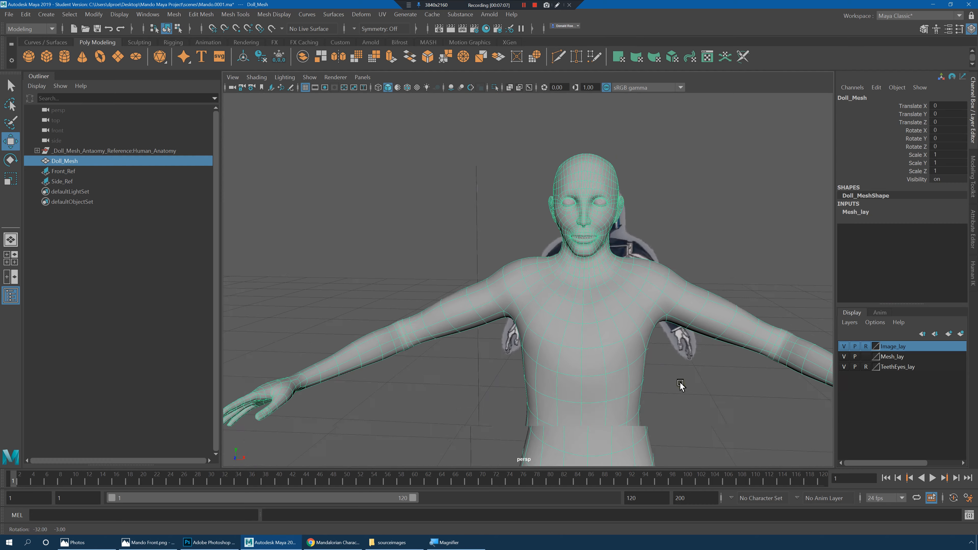
{"action": "right_click_drag", "start_coordinate": [682, 386], "coordinate": [716, 389], "text": "alt"}
{"action": "left_click_drag", "start_coordinate": [715, 388], "coordinate": [620, 361], "text": "alt"}
{"action": "right_click_drag", "start_coordinate": [620, 360], "coordinate": [637, 371], "text": "alt"}
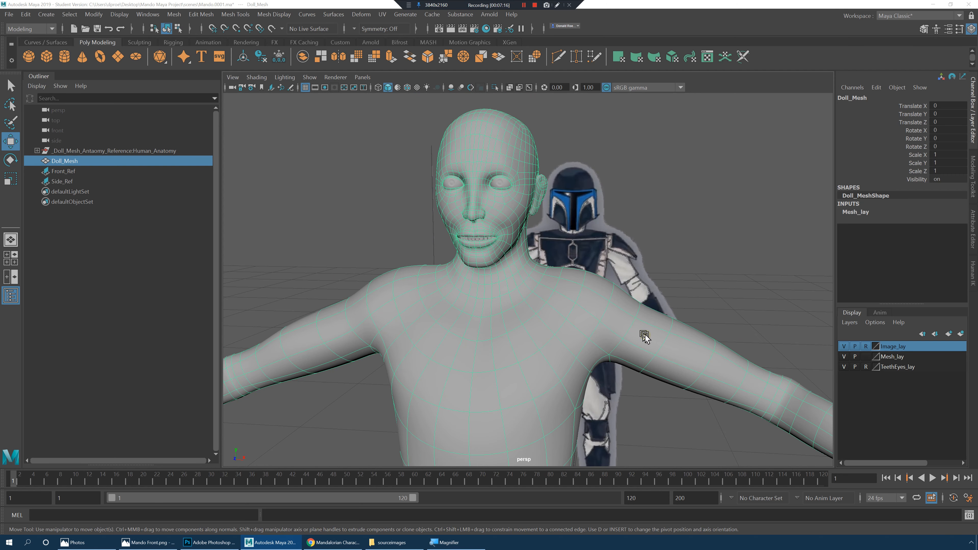
{"action": "left_click_drag", "start_coordinate": [644, 337], "coordinate": [533, 284], "text": "alt"}
{"action": "right_click_drag", "start_coordinate": [613, 288], "coordinate": [500, 349], "text": "alt"}
{"action": "middle_click_drag", "start_coordinate": [500, 350], "coordinate": [502, 270], "text": "alt"}
{"action": "right_click_drag", "start_coordinate": [559, 274], "coordinate": [526, 269], "text": "alt"}
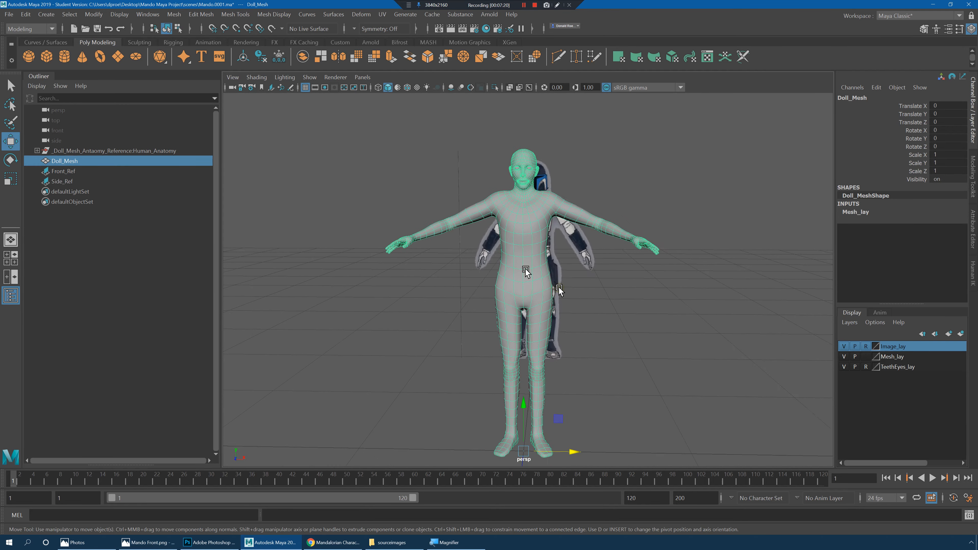
{"action": "left_click_drag", "start_coordinate": [526, 271], "coordinate": [447, 235], "text": "alt"}
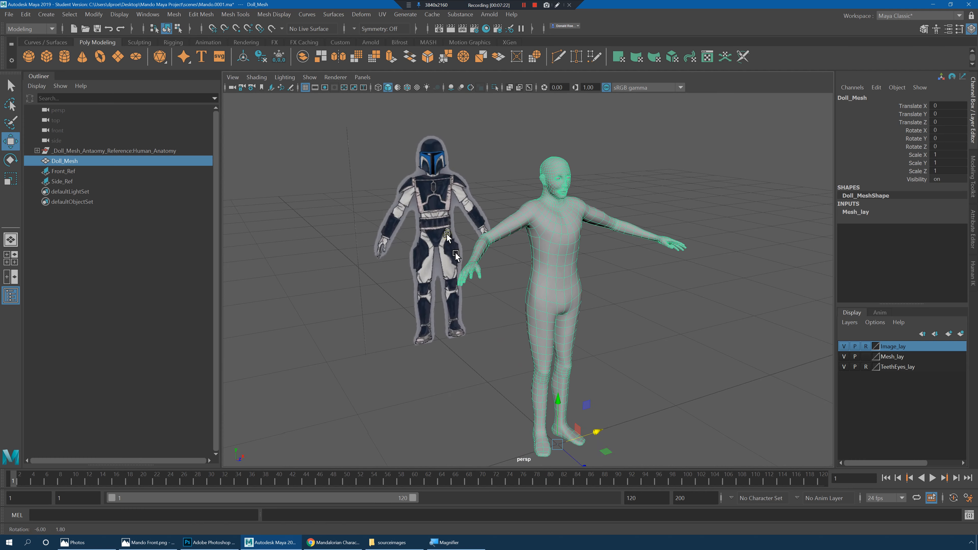
{"action": "left_click", "coordinate": [470, 216]}
{"action": "left_click", "coordinate": [565, 253]}
{"action": "left_click_drag", "start_coordinate": [697, 328], "coordinate": [644, 297], "text": "alt"}
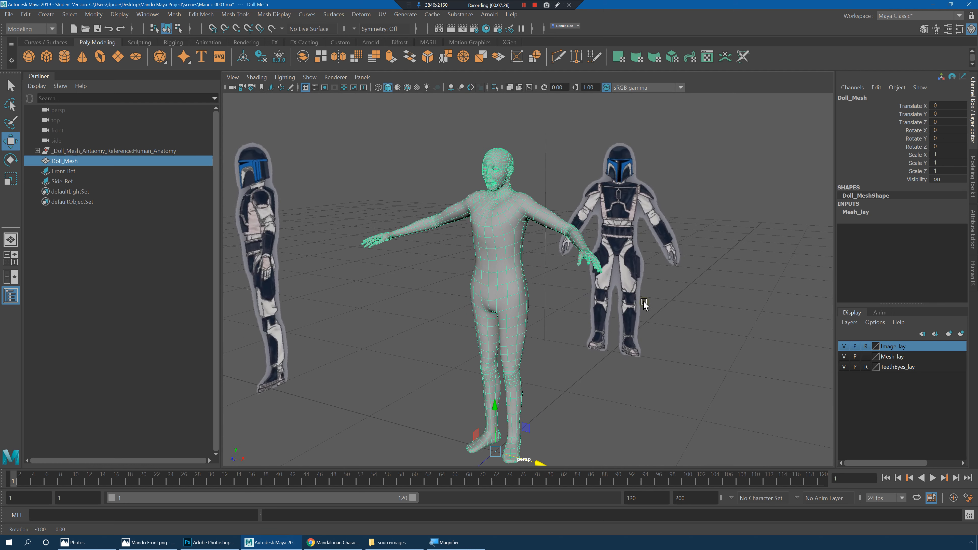
Step: Switch to the front orthographic view and display the doll mesh in wireframe over the front reference image
{"action": "key", "text": "space"}
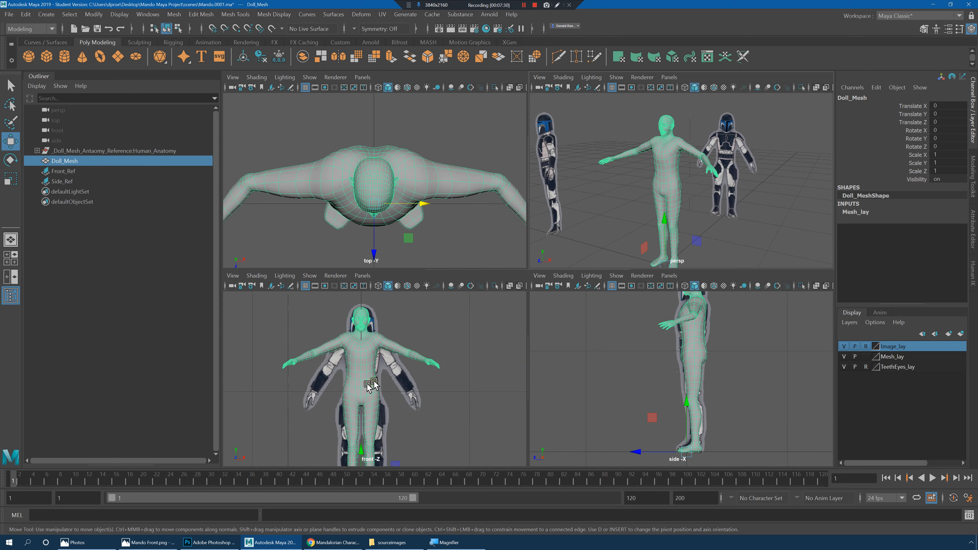
{"action": "key", "text": "space"}
{"action": "middle_click_drag", "start_coordinate": [525, 277], "coordinate": [526, 245], "text": "alt"}
{"action": "middle_click_drag", "start_coordinate": [578, 338], "coordinate": [586, 381], "text": "alt"}
{"action": "middle_click_drag", "start_coordinate": [550, 229], "coordinate": [547, 273], "text": "alt"}
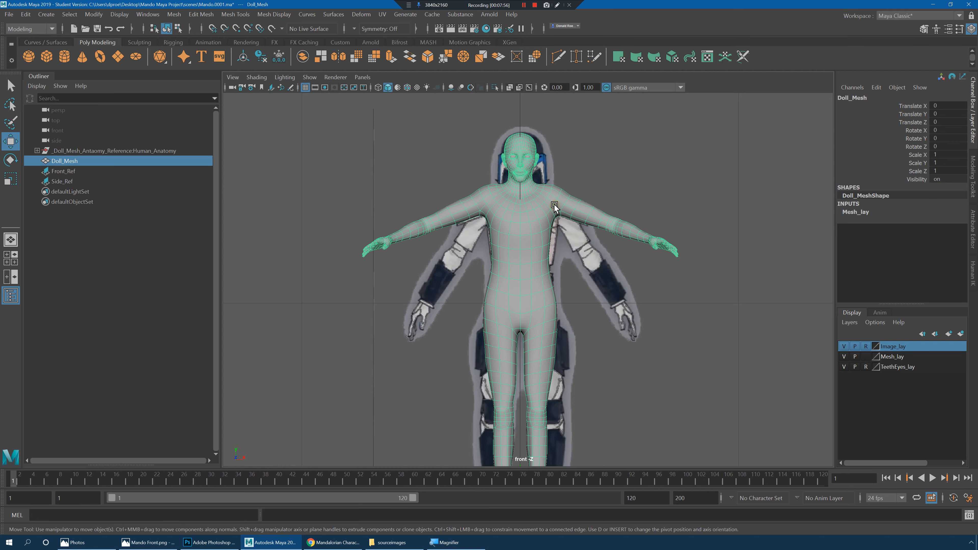
{"action": "middle_click_drag", "start_coordinate": [633, 218], "coordinate": [616, 222], "text": "alt"}
{"action": "right_click_drag", "start_coordinate": [606, 225], "coordinate": [617, 227], "text": "alt"}
{"action": "key", "text": "4"}
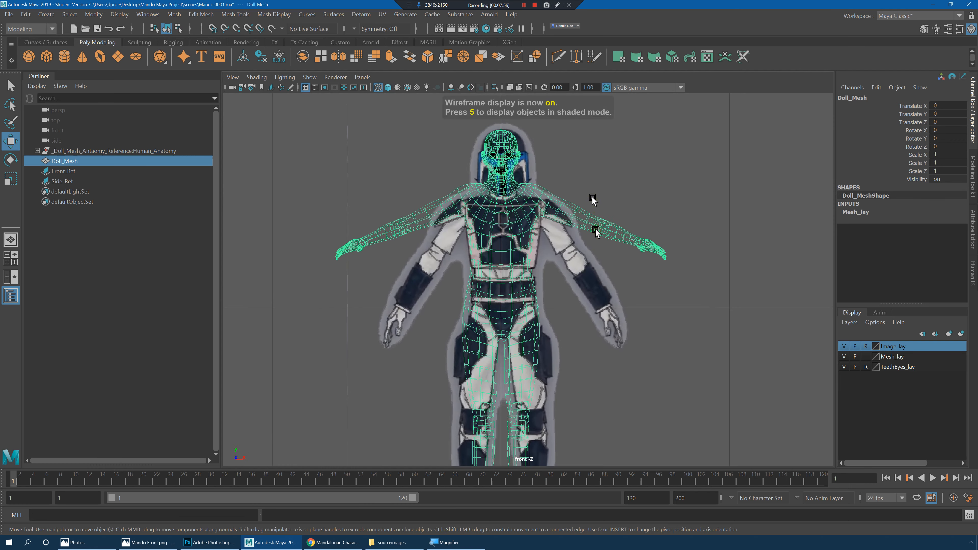
Step: Compare the wireframe mesh with the front reference at the head, shoulders, waist, crotch, legs and feet
{"action": "middle_click_drag", "start_coordinate": [593, 199], "coordinate": [596, 253], "text": "alt"}
{"action": "right_click_drag", "start_coordinate": [597, 253], "coordinate": [766, 291], "text": "alt"}
{"action": "mouse_move", "coordinate": [583, 236]}
{"action": "right_mouse_down", "text": "alt"}
{"action": "mouse_move", "coordinate": [617, 240]}
{"action": "mouse_move", "coordinate": [566, 236]}
{"action": "right_mouse_up", "text": "alt"}
{"action": "middle_click_drag", "start_coordinate": [639, 382], "coordinate": [642, 244], "text": "alt"}
{"action": "right_click_drag", "start_coordinate": [642, 245], "coordinate": [559, 270], "text": "alt"}
{"action": "middle_click_drag", "start_coordinate": [567, 368], "coordinate": [566, 321], "text": "alt"}
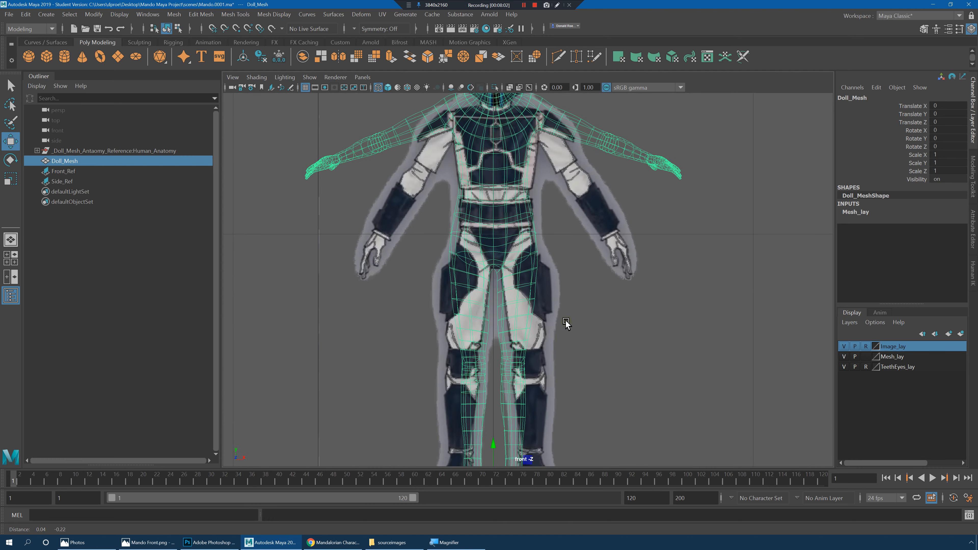
{"action": "right_click_drag", "start_coordinate": [566, 322], "coordinate": [717, 343], "text": "alt"}
{"action": "middle_click_drag", "start_coordinate": [457, 256], "coordinate": [514, 323], "text": "alt"}
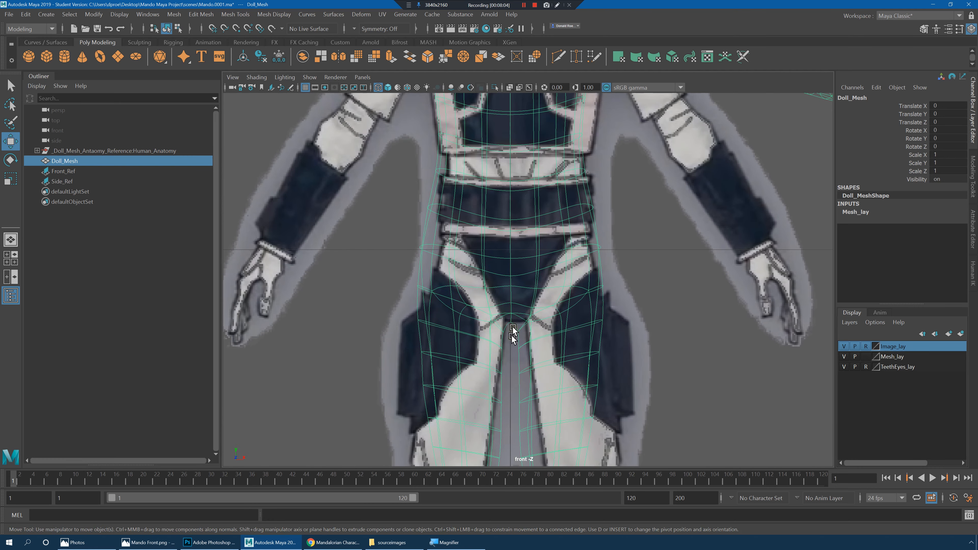
{"action": "middle_click_drag", "start_coordinate": [563, 271], "coordinate": [569, 295], "text": "alt"}
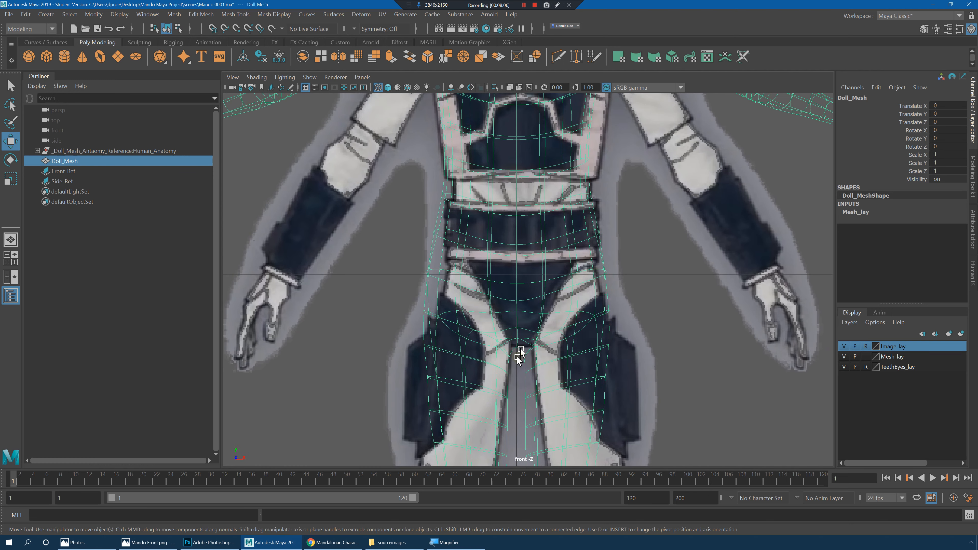
{"action": "middle_click_drag", "start_coordinate": [565, 416], "coordinate": [589, 170], "text": "alt"}
{"action": "middle_click_drag", "start_coordinate": [618, 374], "coordinate": [607, 133], "text": "alt"}
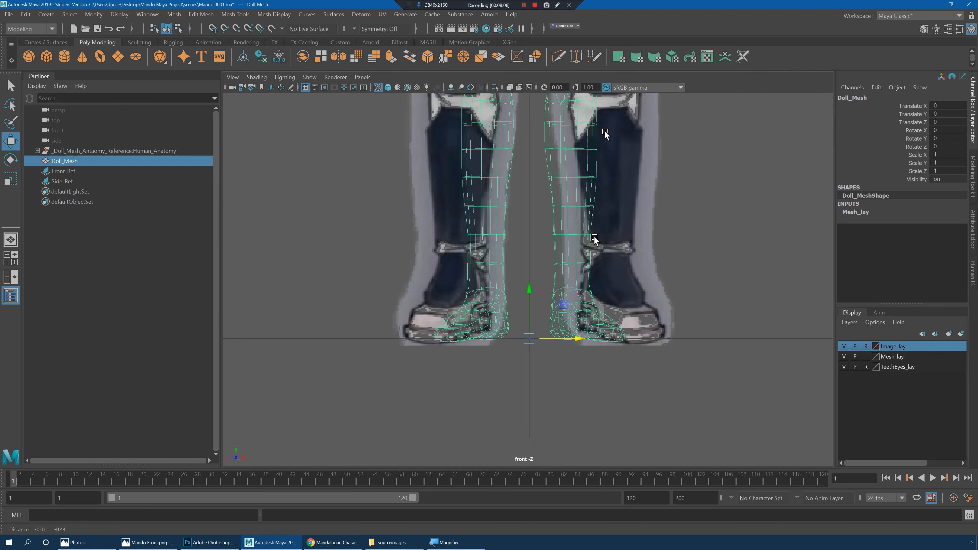
{"action": "middle_click_drag", "start_coordinate": [594, 255], "coordinate": [598, 332], "text": "alt"}
{"action": "right_click_drag", "start_coordinate": [662, 257], "coordinate": [554, 181], "text": "alt"}
{"action": "middle_click_drag", "start_coordinate": [558, 111], "coordinate": [566, 266], "text": "alt"}
{"action": "scroll", "coordinate": [566, 266], "scroll_direction": "up", "scroll_amount": 5}
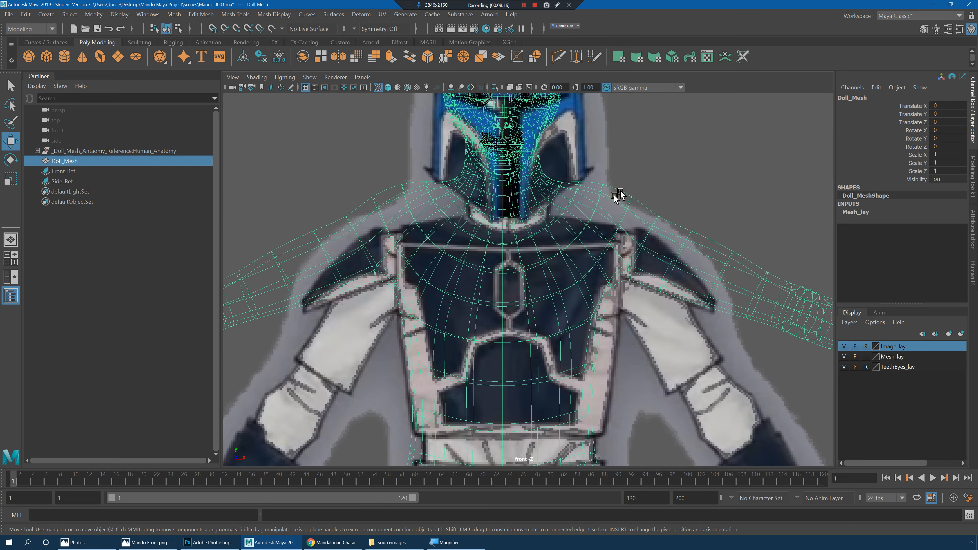
{"action": "scroll", "coordinate": [618, 195], "scroll_direction": "down", "scroll_amount": 6}
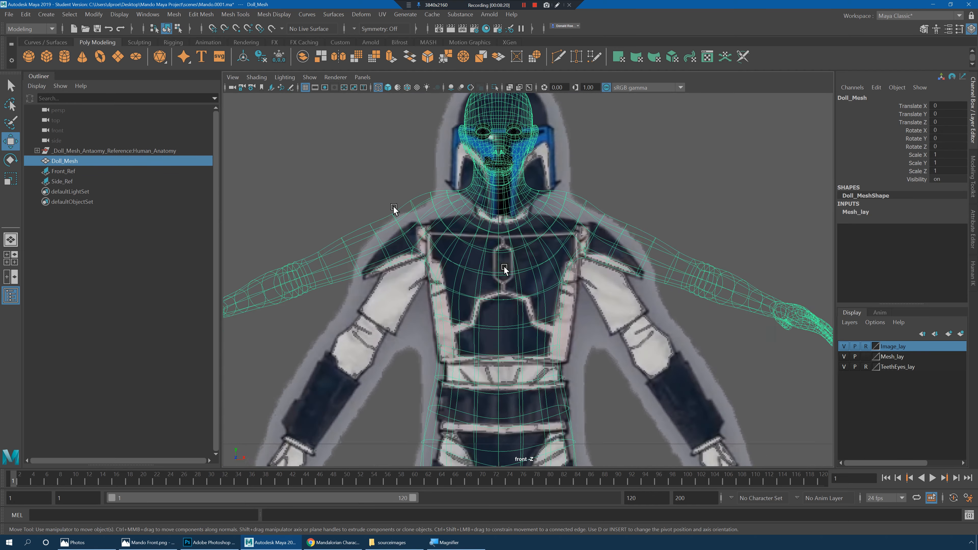
{"action": "middle_click_drag", "start_coordinate": [505, 270], "coordinate": [609, 206], "text": "alt"}
Step: Enter vertex mode on the doll mesh, select all vertices from the lower chest up, including both arms, and enable Soft Select
{"action": "left_click", "coordinate": [623, 185]}
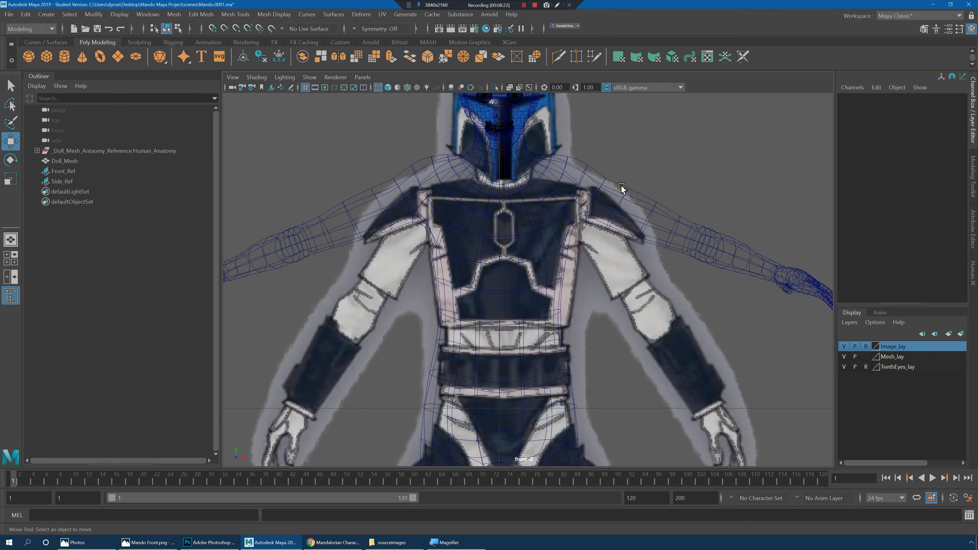
{"action": "left_click", "coordinate": [622, 187]}
{"action": "right_click_drag", "start_coordinate": [627, 190], "coordinate": [555, 190]}
{"action": "right_click_drag", "start_coordinate": [563, 249], "coordinate": [186, 162], "text": "alt"}
{"action": "left_click_drag", "start_coordinate": [271, 97], "coordinate": [746, 310]}
{"action": "scroll", "coordinate": [625, 290], "scroll_direction": "up", "scroll_amount": 3}
{"action": "key", "text": "b"}
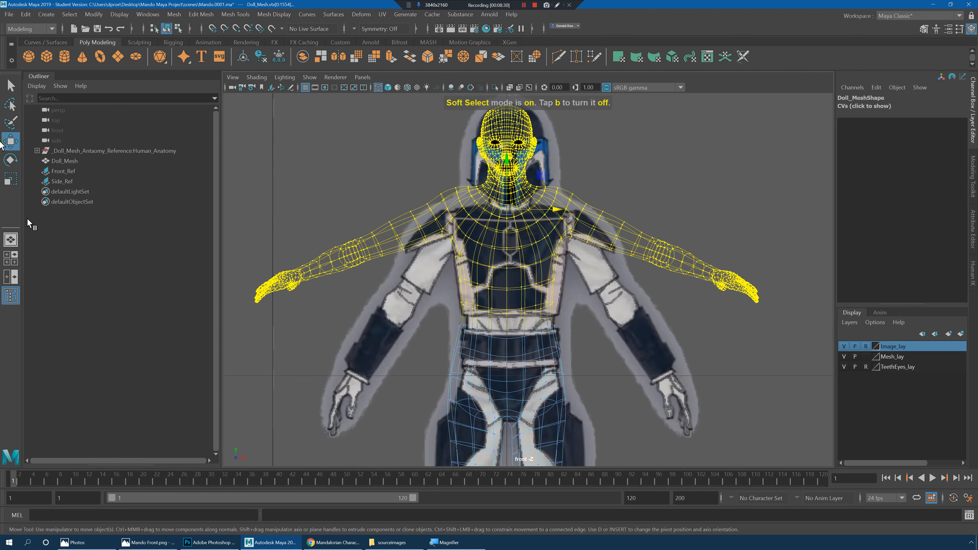
Step: Open the Move Tool settings and set the soft selection falloff radius to 14.25
{"action": "double_click", "coordinate": [10, 142]}
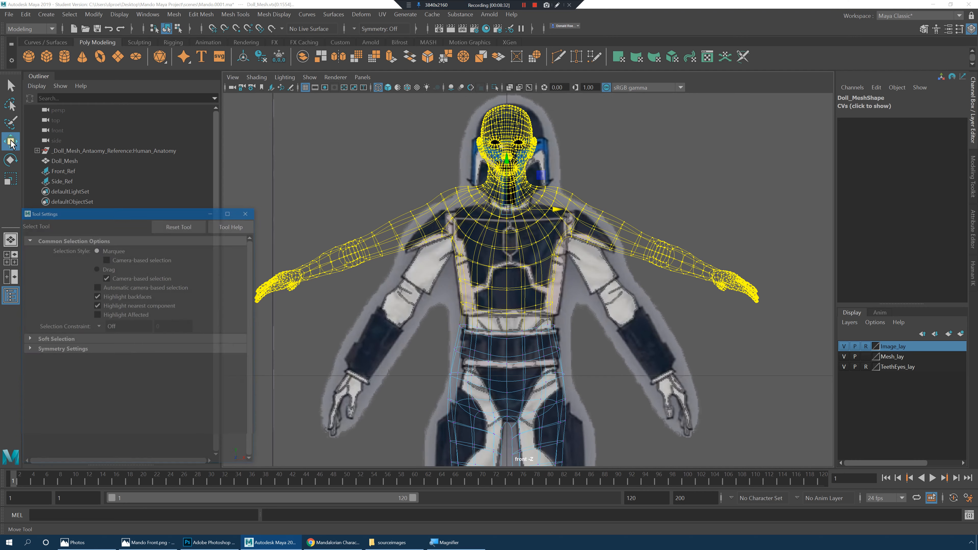
{"action": "left_click", "coordinate": [29, 424]}
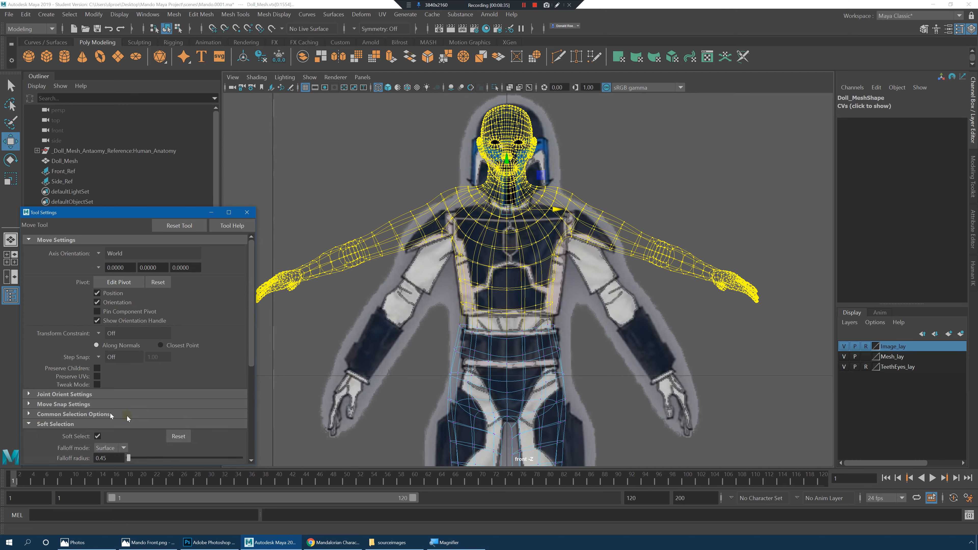
{"action": "left_click_drag", "start_coordinate": [133, 413], "coordinate": [146, 413]}
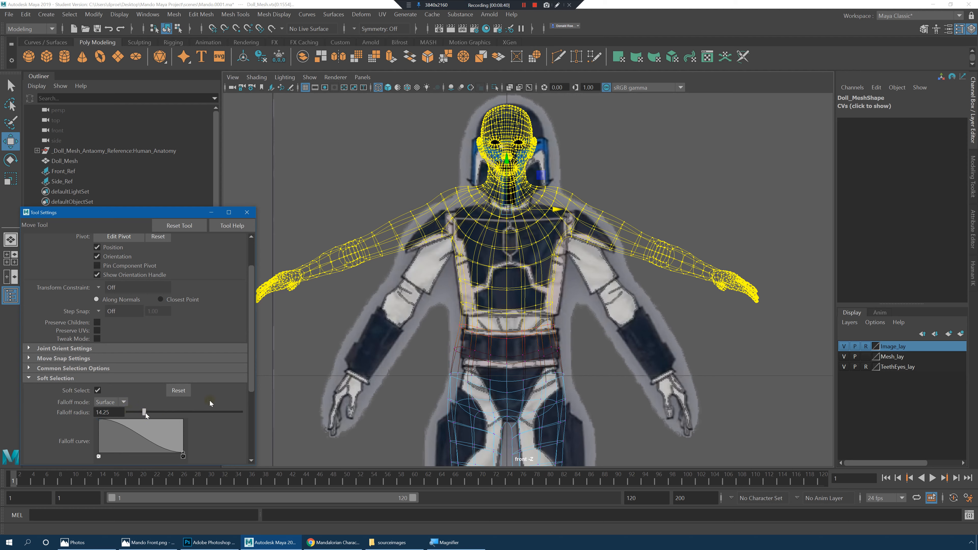
Step: Try lowering the selected upper-body vertices with the soft falloff and undo each move
{"action": "left_click_drag", "start_coordinate": [507, 158], "coordinate": [509, 183]}
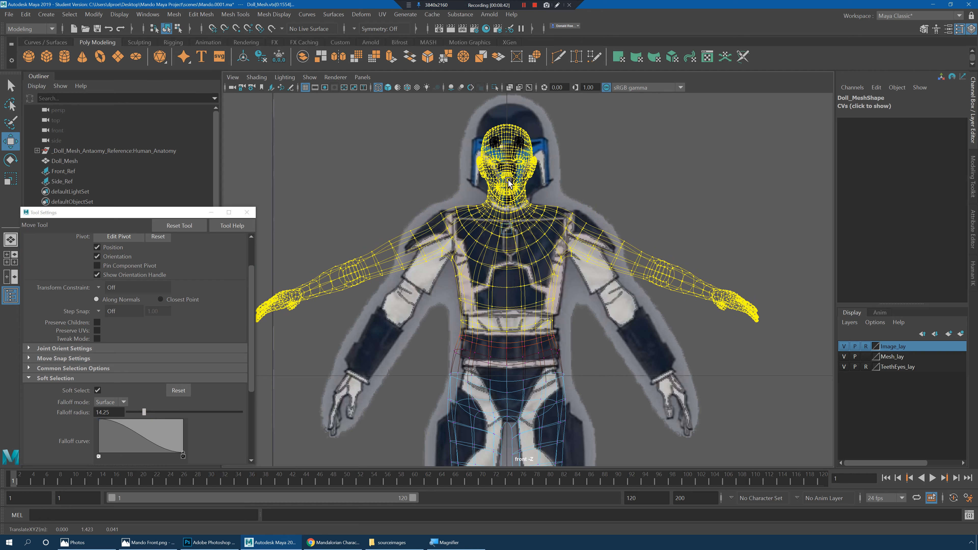
{"action": "key", "text": "ctrl+z"}
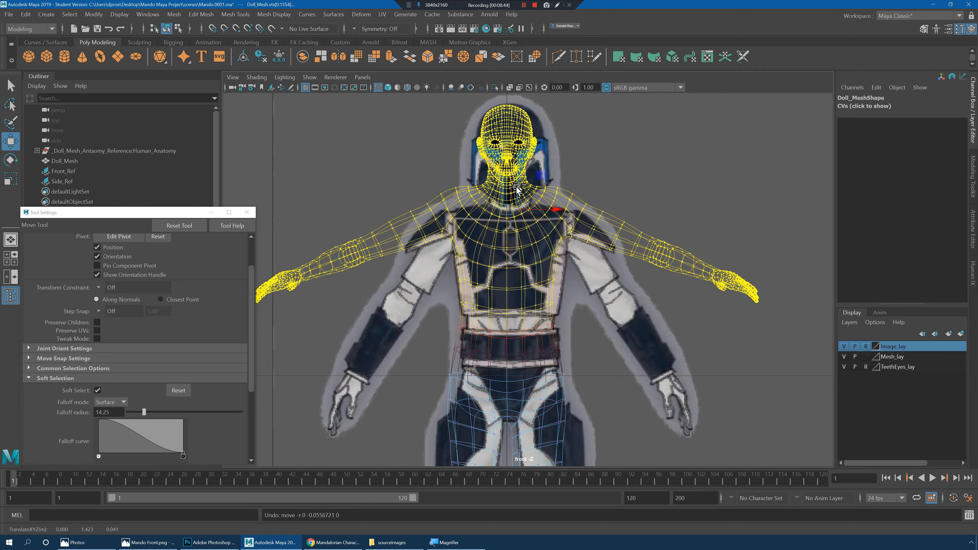
{"action": "left_click_drag", "start_coordinate": [505, 175], "coordinate": [512, 186]}
{"action": "key", "text": "ctrl+z"}
Step: Turn off the smooth mesh preview, try lowering the vertices without Soft Select, undo the moves and enable Soft Select again
{"action": "key", "text": "b"}
{"action": "left_click_drag", "start_coordinate": [507, 177], "coordinate": [508, 210]}
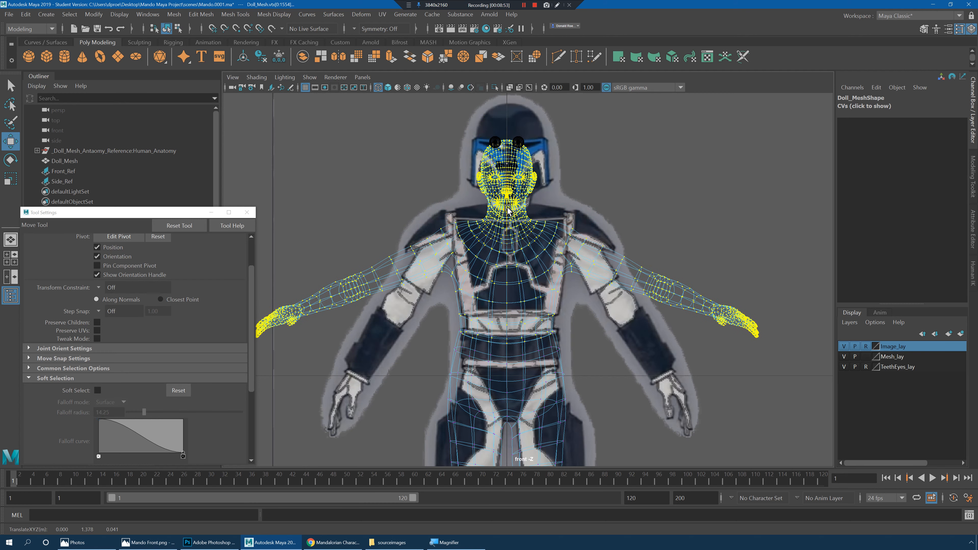
{"action": "key", "text": "1"}
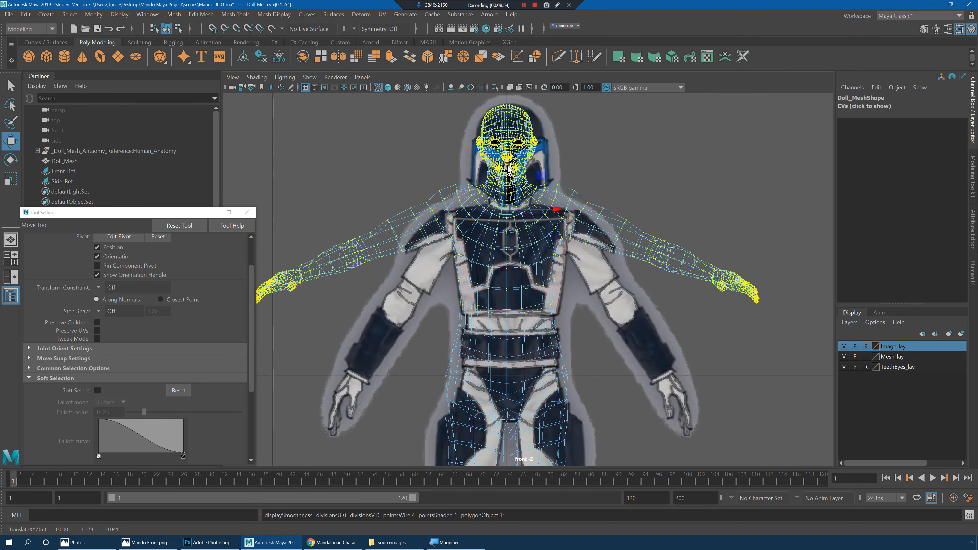
{"action": "left_click_drag", "start_coordinate": [507, 169], "coordinate": [510, 178]}
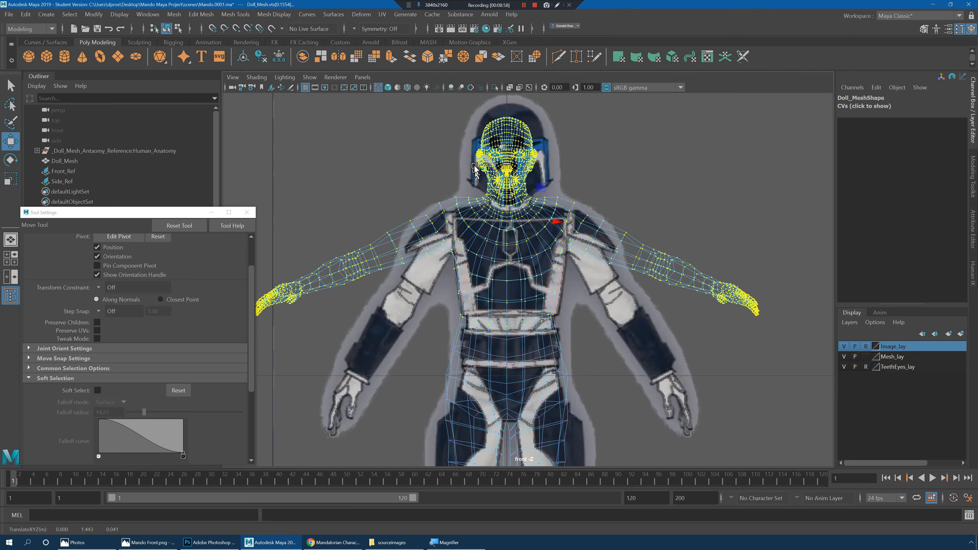
{"action": "key", "text": "ctrl+z"}
{"action": "key", "text": "b"}
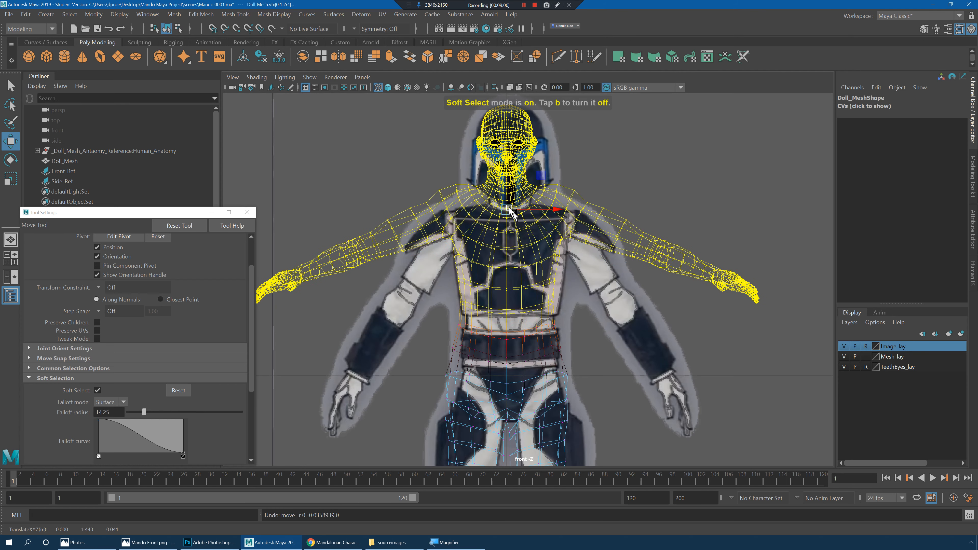
Step: Set the falloff radius to 21.95, lower the upper-body vertices towards the reference's shoulder line and return to object mode
{"action": "left_click_drag", "start_coordinate": [144, 412], "coordinate": [153, 412]}
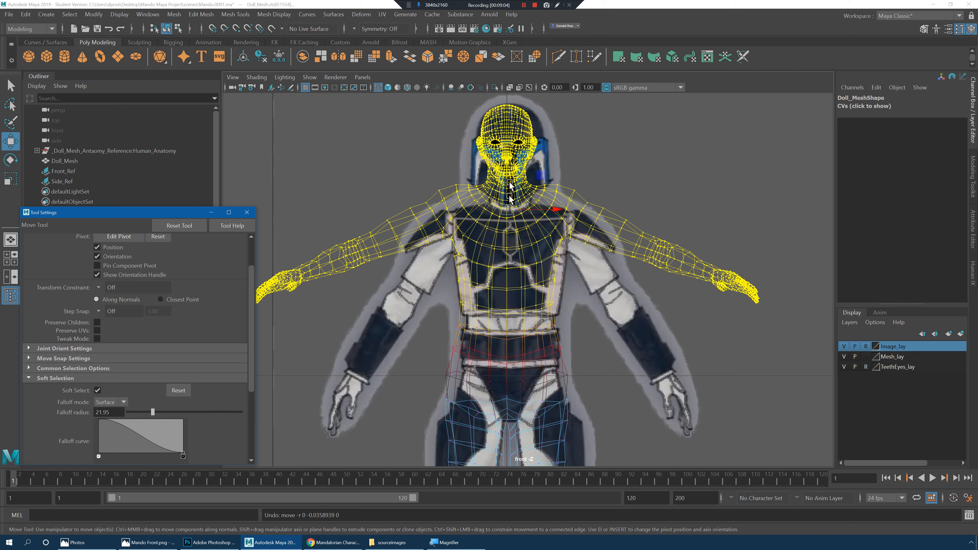
{"action": "mouse_move", "coordinate": [508, 165]}
{"action": "left_mouse_down"}
{"action": "mouse_move", "coordinate": [510, 187]}
{"action": "mouse_move", "coordinate": [509, 179]}
{"action": "left_mouse_up"}
{"action": "middle_click_drag", "start_coordinate": [565, 313], "coordinate": [563, 266], "text": "alt"}
{"action": "right_click_drag", "start_coordinate": [563, 269], "coordinate": [568, 304], "text": "alt"}
{"action": "middle_click_drag", "start_coordinate": [564, 306], "coordinate": [562, 288], "text": "alt"}
{"action": "right_click_drag", "start_coordinate": [533, 211], "coordinate": [575, 190]}
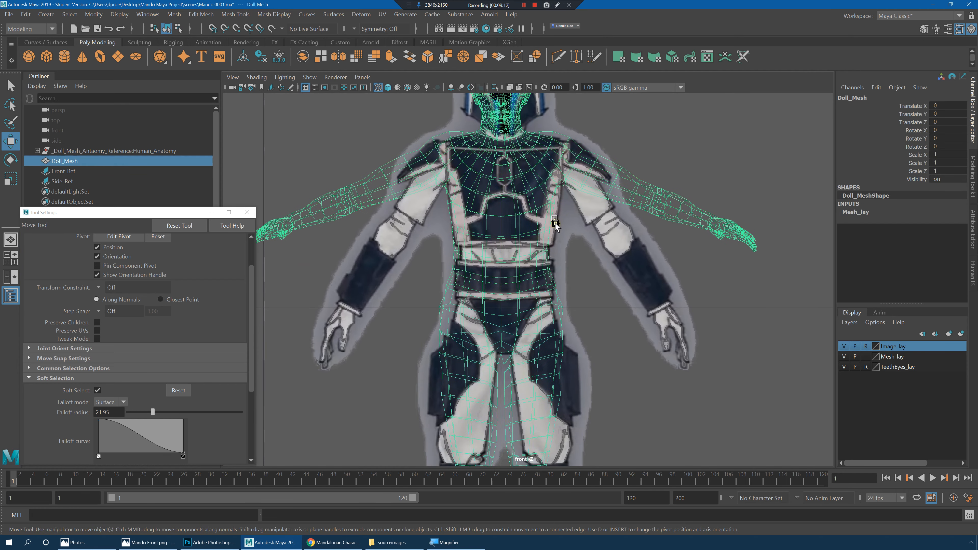
Step: Detach the Sculpting Tools list as a floating window, place it clear of the figure and activate the Sculpt Tool on the doll mesh
{"action": "middle_click_drag", "start_coordinate": [555, 224], "coordinate": [526, 262], "text": "alt"}
{"action": "left_click", "coordinate": [553, 231]}
{"action": "left_click", "coordinate": [542, 262]}
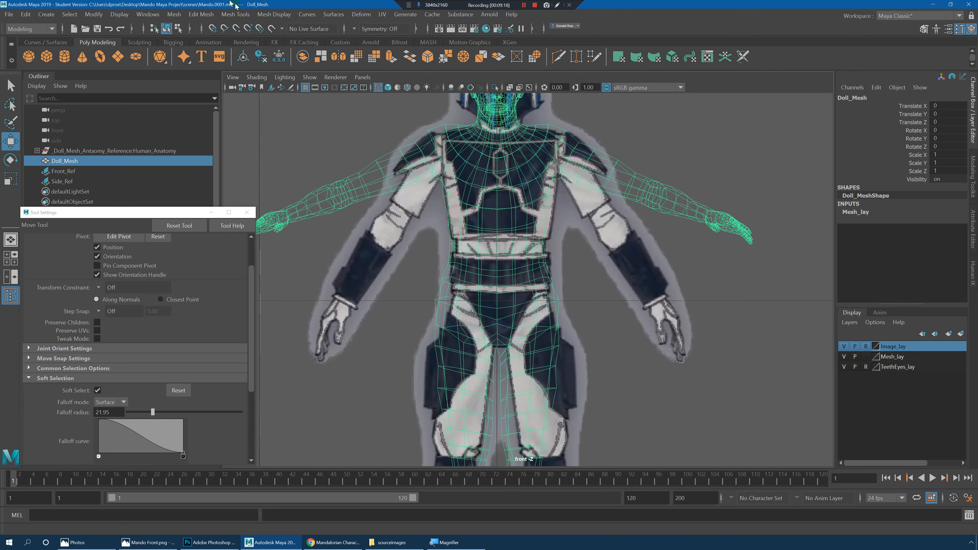
{"action": "left_click", "coordinate": [240, 16]}
{"action": "mouse_move", "coordinate": [297, 163]}
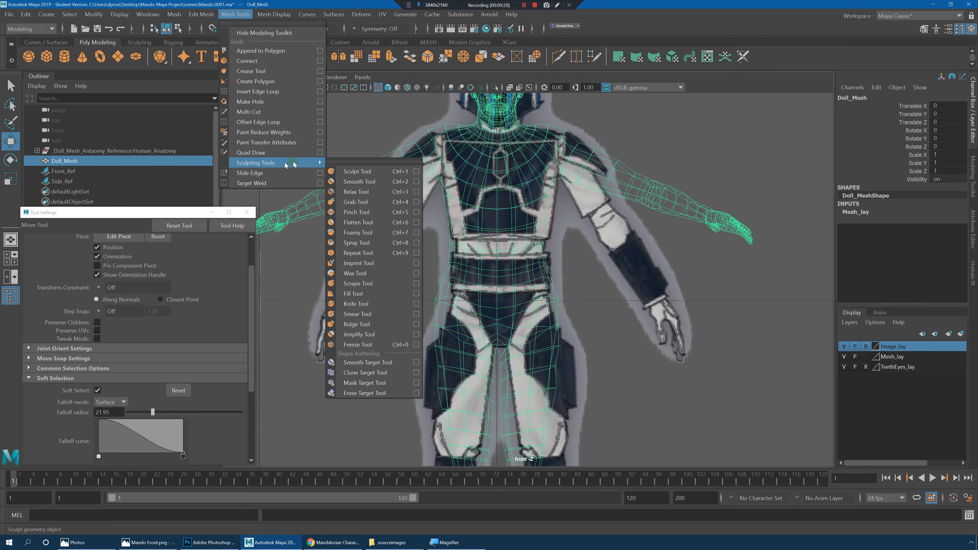
{"action": "left_click", "coordinate": [338, 161]}
{"action": "left_click", "coordinate": [370, 171]}
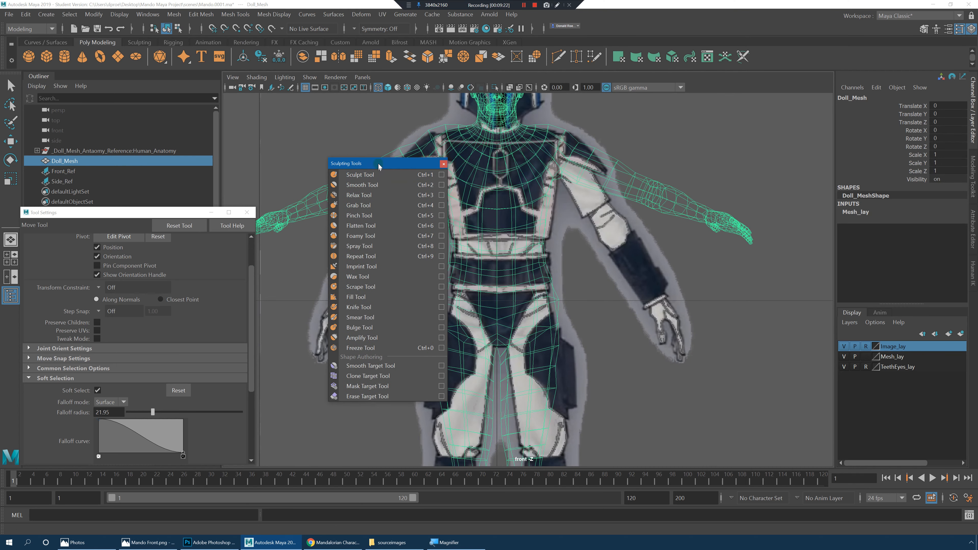
{"action": "mouse_move", "coordinate": [376, 162]}
{"action": "left_mouse_down"}
{"action": "mouse_move", "coordinate": [715, 121]}
{"action": "mouse_move", "coordinate": [770, 85]}
{"action": "mouse_move", "coordinate": [764, 80]}
{"action": "left_mouse_up"}
{"action": "left_click", "coordinate": [655, 198]}
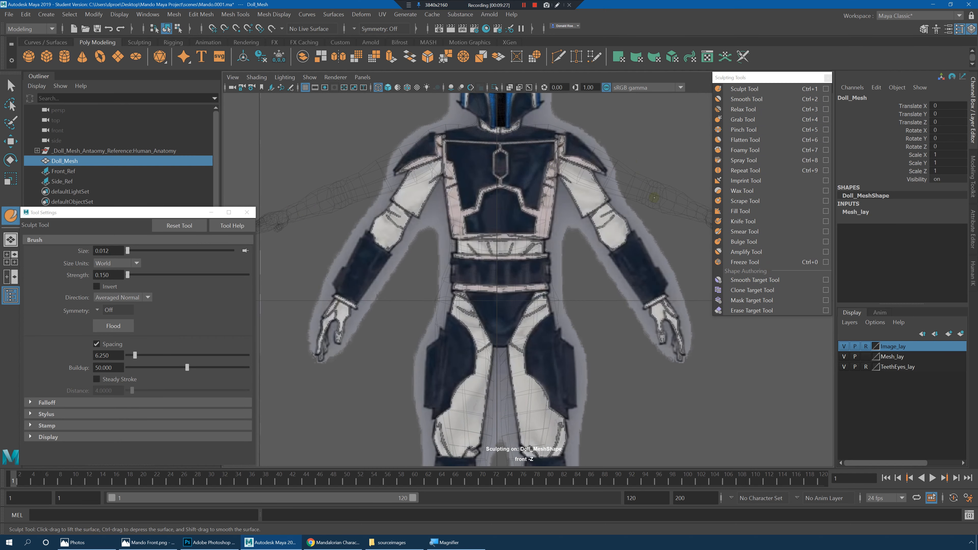
Step: Activate the Grab Tool on the doll mesh with a brush size of 0.128, Object X symmetry and shaded display
{"action": "key", "text": "q"}
{"action": "left_click", "coordinate": [623, 147]}
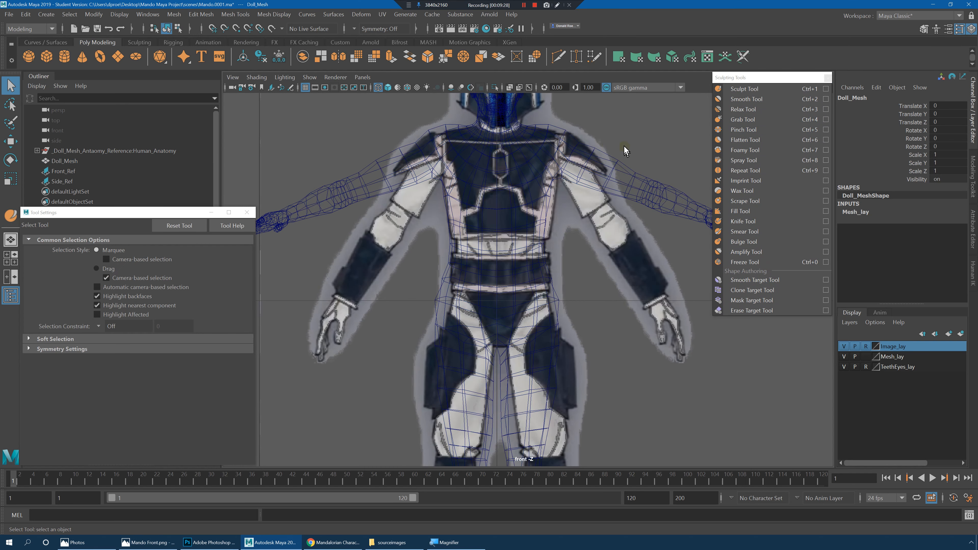
{"action": "left_click", "coordinate": [633, 199]}
{"action": "left_click", "coordinate": [743, 120]}
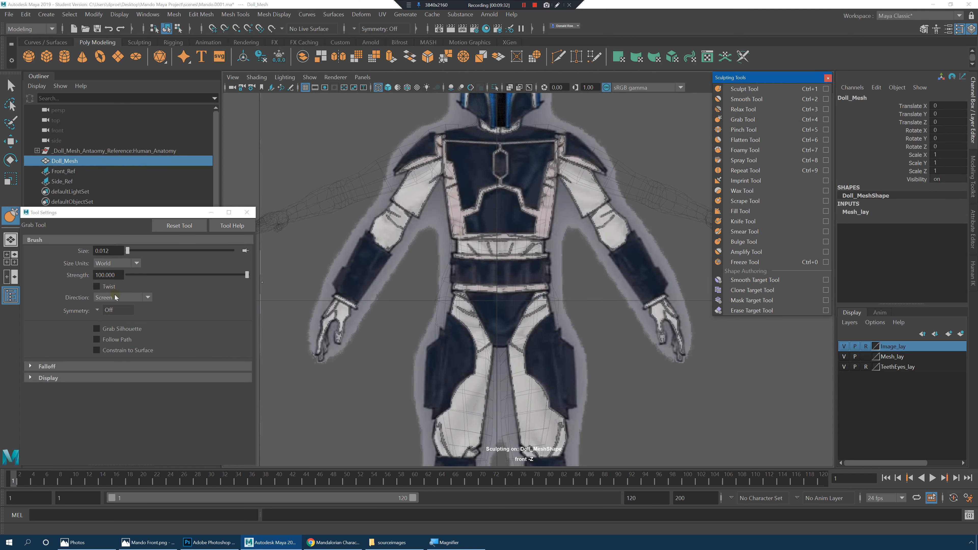
{"action": "middle_click_drag", "start_coordinate": [524, 257], "coordinate": [534, 249], "text": "alt"}
{"action": "key", "text": "b"}
{"action": "left_click_drag", "start_coordinate": [530, 249], "coordinate": [575, 249]}
{"action": "left_click", "coordinate": [354, 31]}
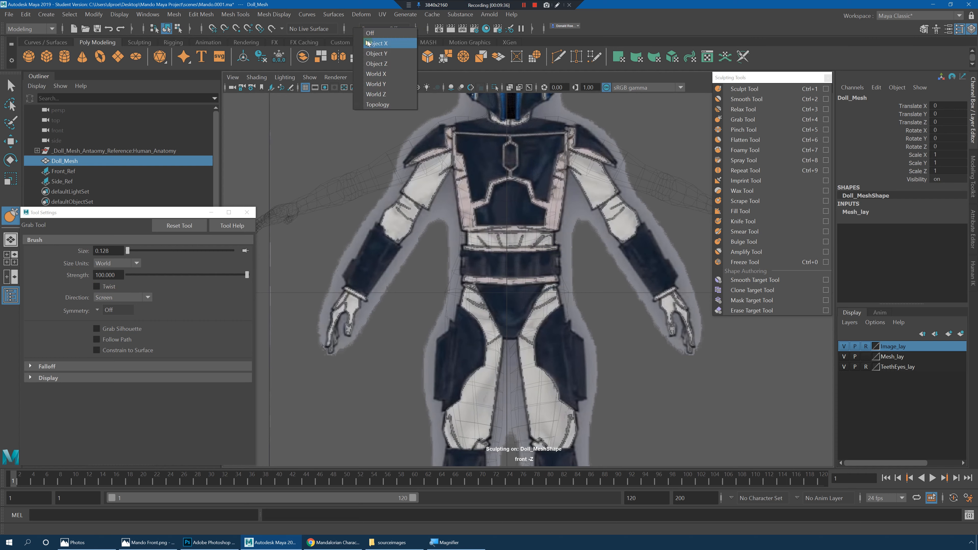
{"action": "left_click", "coordinate": [372, 46]}
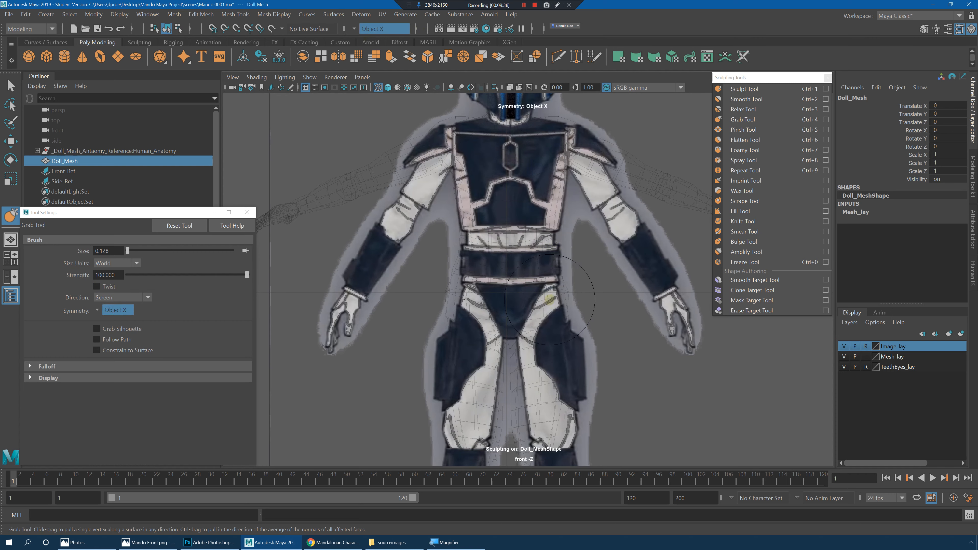
{"action": "key", "text": "5"}
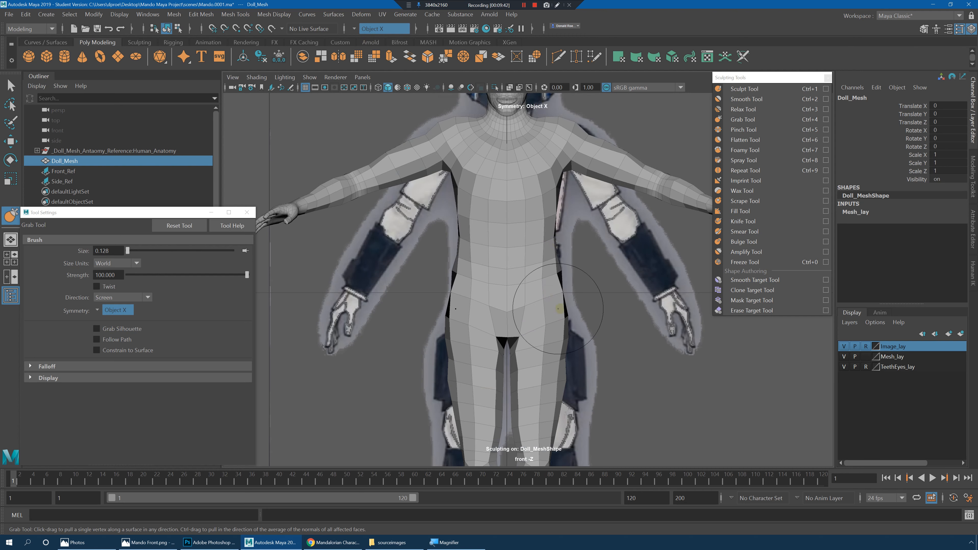
Step: Grab the doll's hips, armpits and shoulders in the front view to fit them to the reference's silhouette
{"action": "left_click_drag", "start_coordinate": [558, 309], "coordinate": [557, 296]}
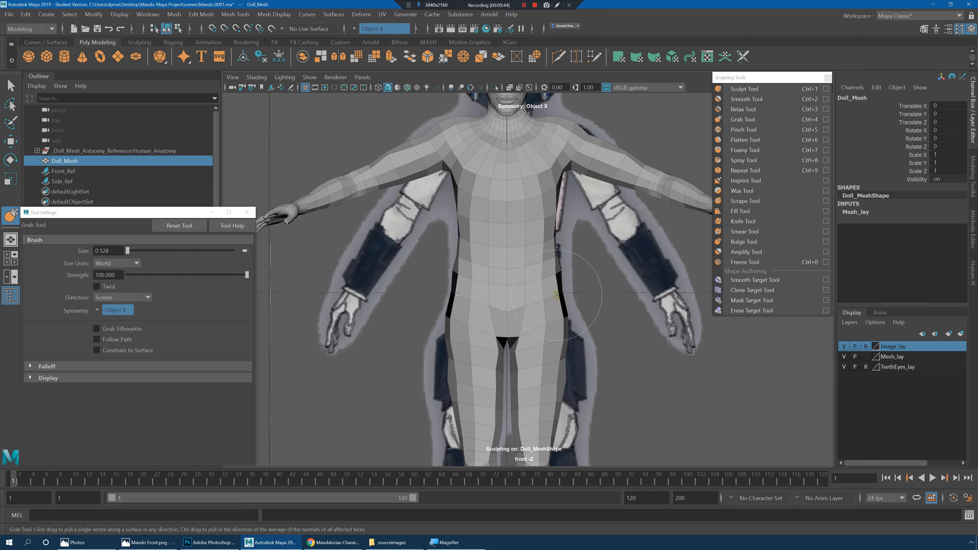
{"action": "left_click_drag", "start_coordinate": [563, 176], "coordinate": [567, 174]}
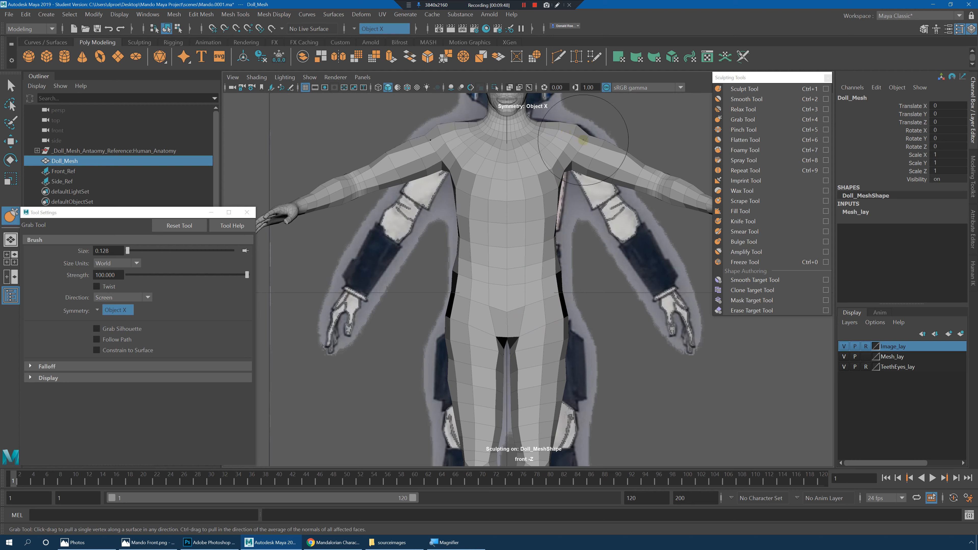
{"action": "left_click_drag", "start_coordinate": [589, 140], "coordinate": [568, 130]}
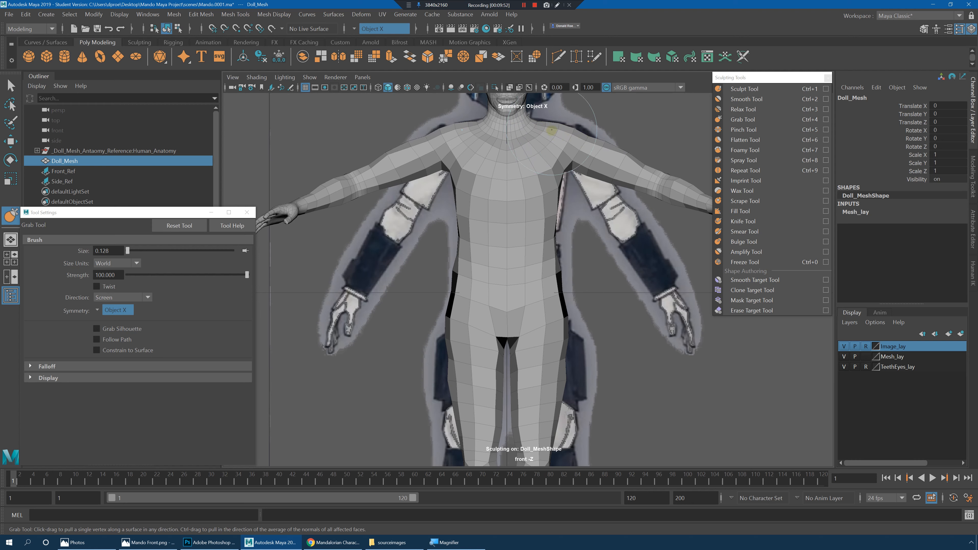
{"action": "left_click_drag", "start_coordinate": [554, 127], "coordinate": [553, 130]}
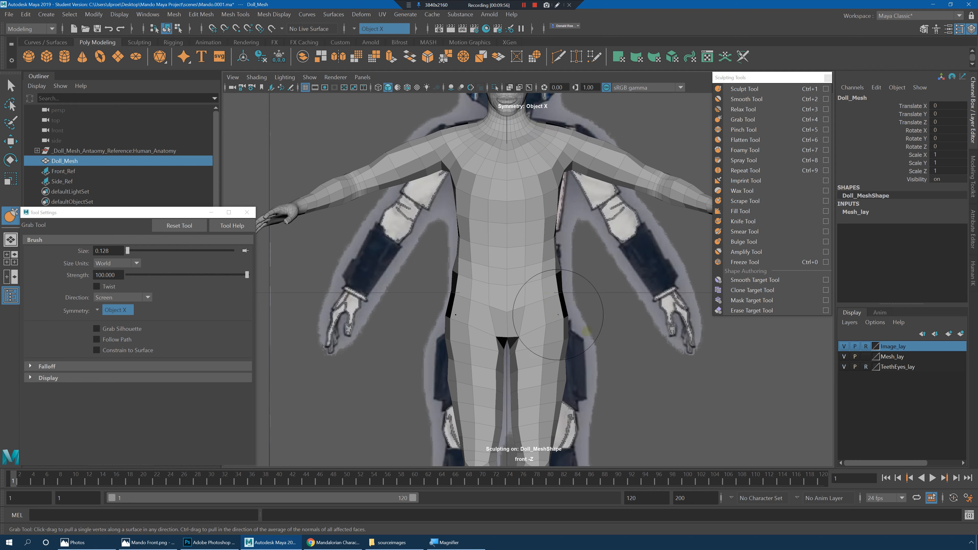
Step: Try to reshape the doll's inner thighs in the front view and undo the stroke
{"action": "middle_click_drag", "start_coordinate": [583, 330], "coordinate": [546, 312], "text": "alt"}
{"action": "mouse_move", "coordinate": [528, 428]}
{"action": "middle_mouse_down", "text": "alt"}
{"action": "mouse_move", "coordinate": [552, 210]}
{"action": "mouse_move", "coordinate": [522, 348]}
{"action": "middle_mouse_up", "text": "alt"}
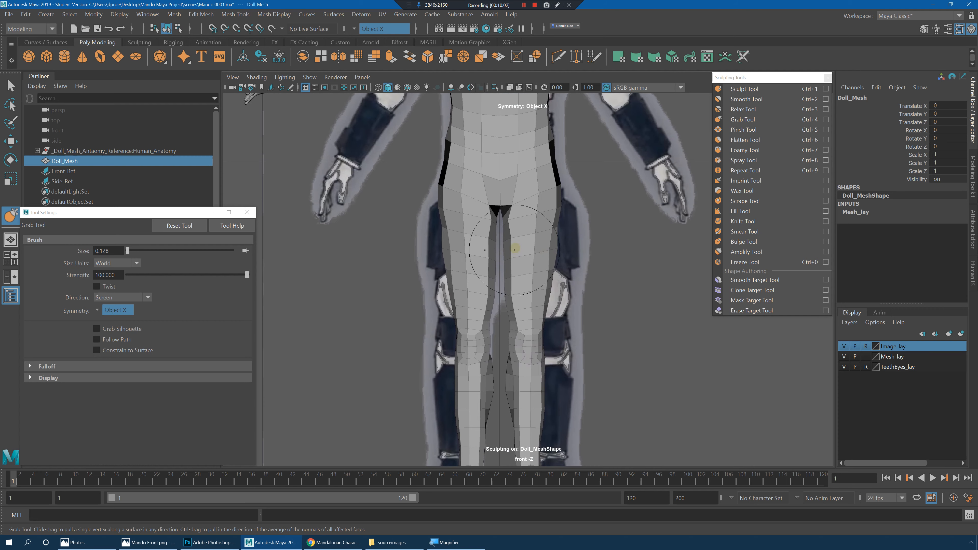
{"action": "key", "text": "ctrl+z"}
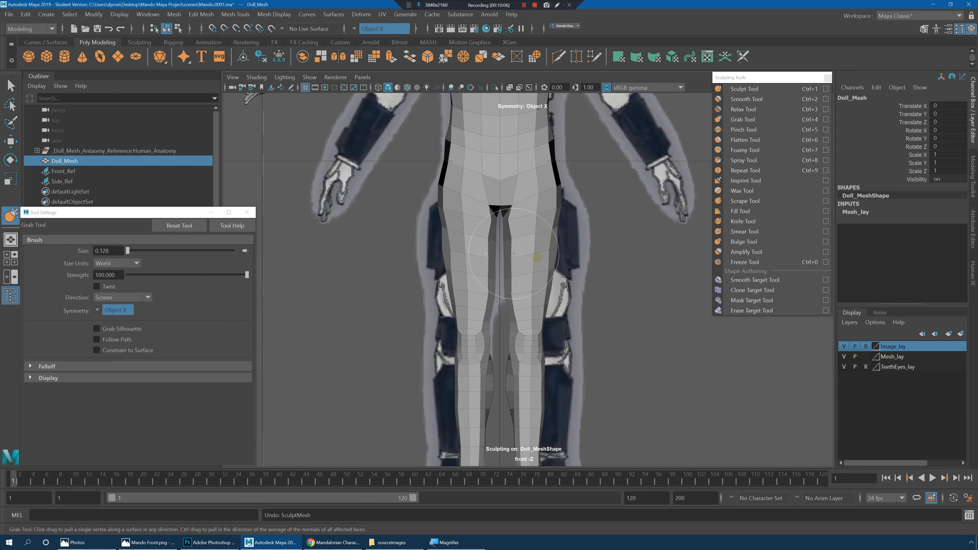
Step: Switch to the side view and reshape the front of the doll's abdomen and waist towards the reference outline
{"action": "middle_click_drag", "start_coordinate": [566, 198], "coordinate": [567, 316], "text": "alt"}
{"action": "key", "text": "space"}
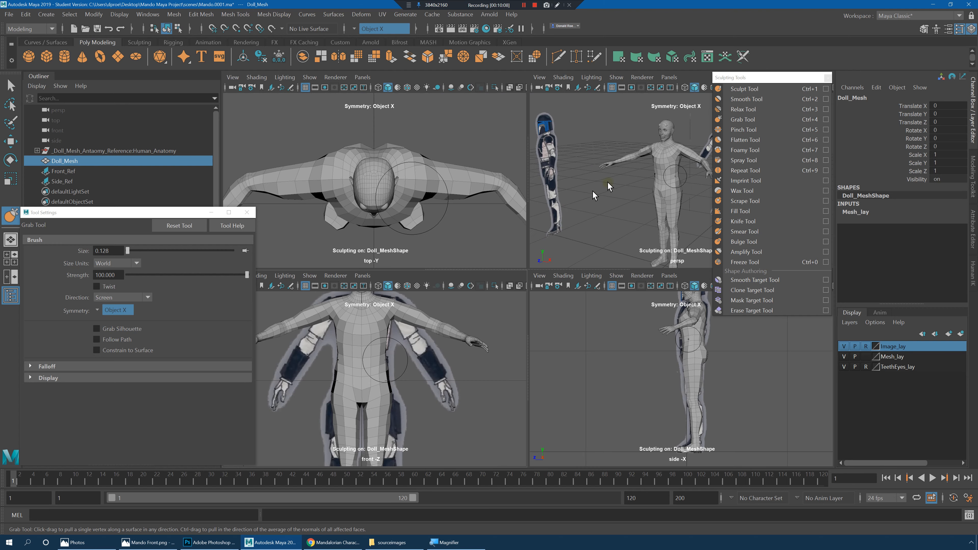
{"action": "key", "text": "space"}
{"action": "scroll", "coordinate": [510, 250], "scroll_direction": "up", "scroll_amount": 6}
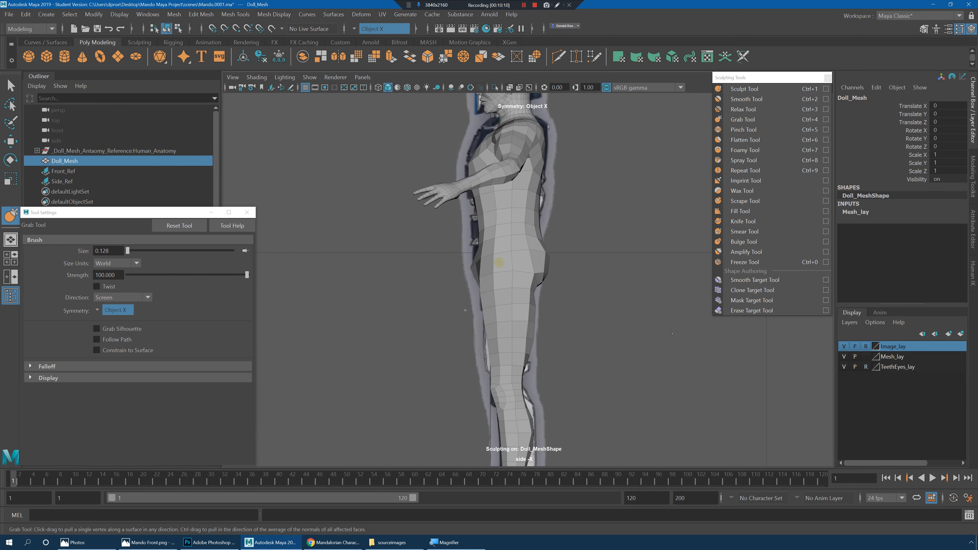
{"action": "left_click_drag", "start_coordinate": [458, 266], "coordinate": [465, 264]}
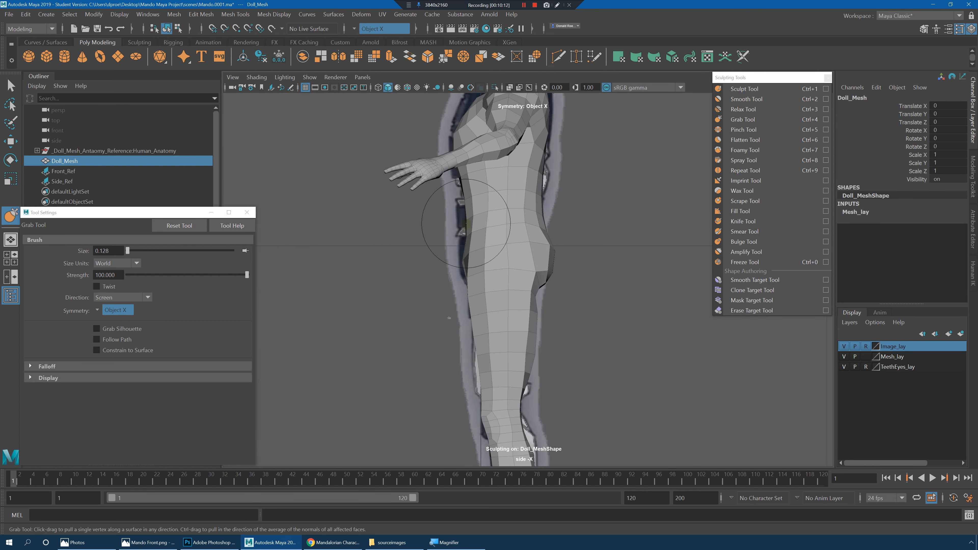
{"action": "left_click_drag", "start_coordinate": [467, 223], "coordinate": [463, 201]}
Step: Push the buttocks and the back of the upper thighs inwards in the side view, checking against the reference in wireframe
{"action": "middle_click_drag", "start_coordinate": [558, 268], "coordinate": [560, 284], "text": "alt"}
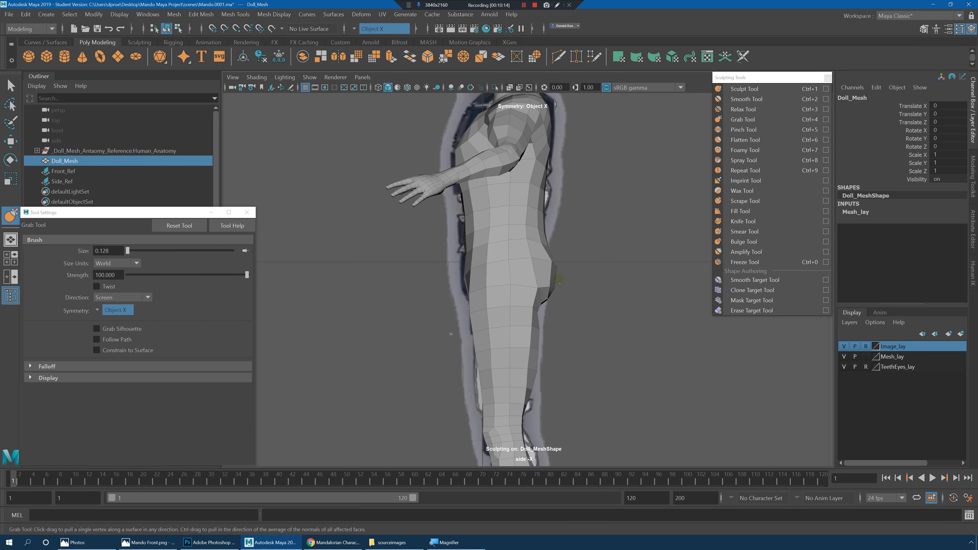
{"action": "left_click_drag", "start_coordinate": [560, 284], "coordinate": [555, 272]}
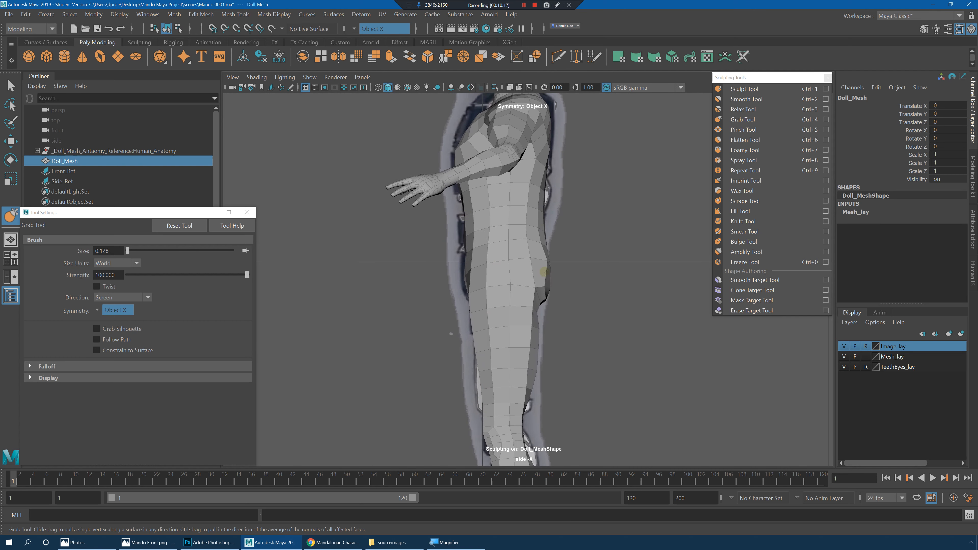
{"action": "left_click_drag", "start_coordinate": [539, 304], "coordinate": [535, 304]}
{"action": "key", "text": "4"}
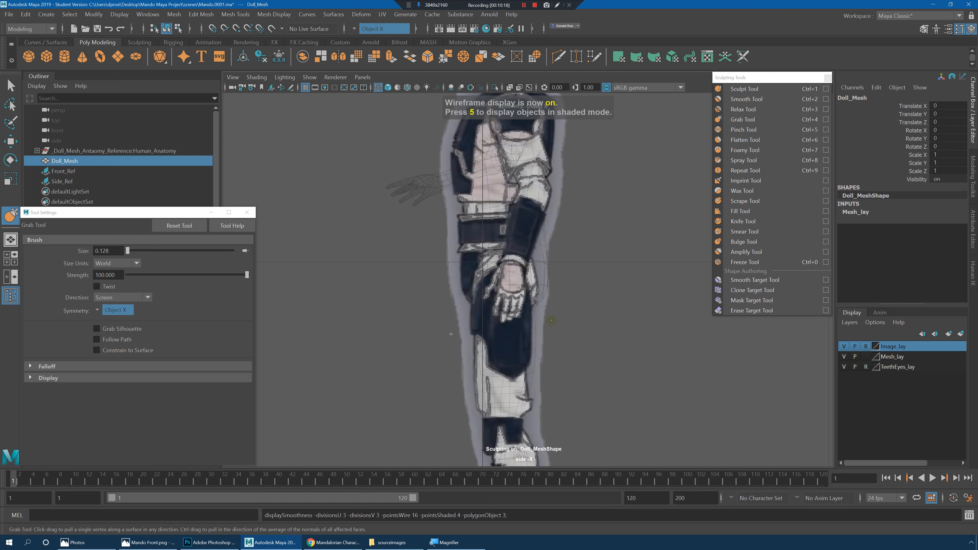
{"action": "left_click_drag", "start_coordinate": [539, 338], "coordinate": [534, 339]}
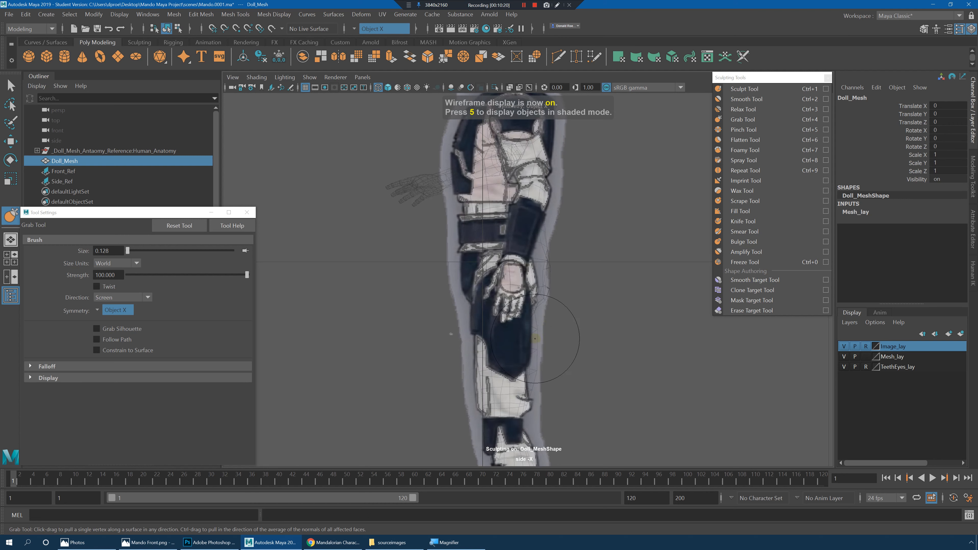
Step: Examine how the doll's legs, feet and upper body fit the side reference in wireframe and shaded display
{"action": "middle_click_drag", "start_coordinate": [571, 358], "coordinate": [586, 307], "text": "alt"}
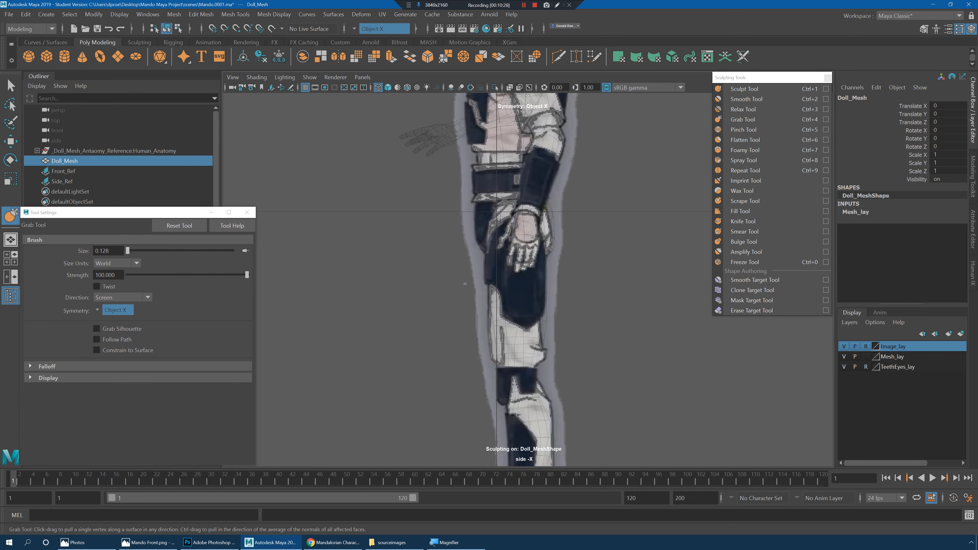
{"action": "key", "text": "5"}
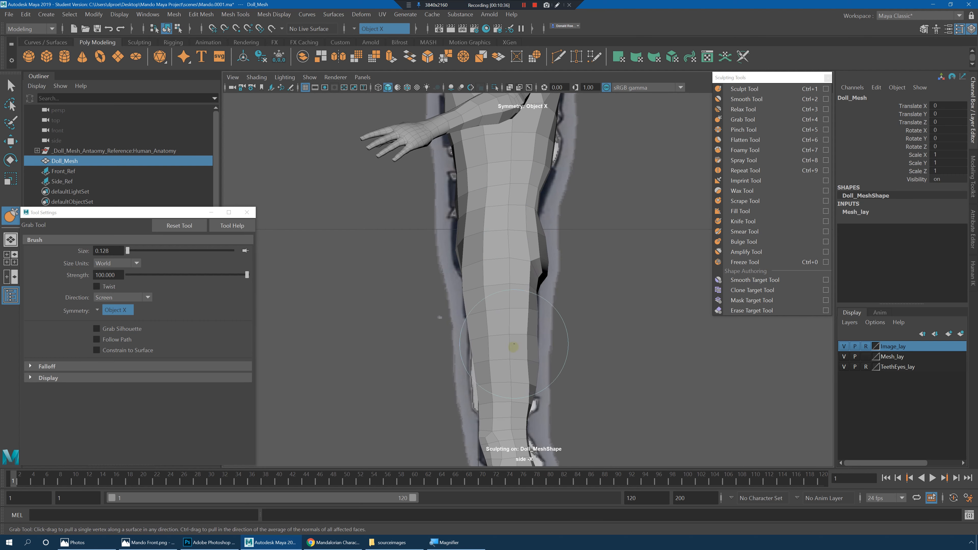
{"action": "middle_click_drag", "start_coordinate": [515, 344], "coordinate": [541, 271], "text": "alt"}
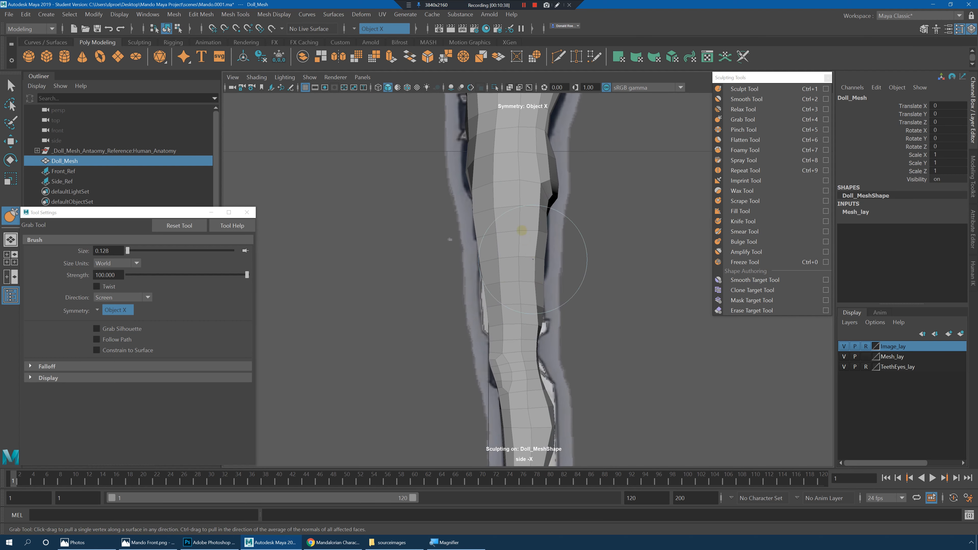
{"action": "mouse_move", "coordinate": [532, 307]}
{"action": "middle_mouse_down", "text": "alt"}
{"action": "mouse_move", "coordinate": [551, 244]}
{"action": "mouse_move", "coordinate": [543, 294]}
{"action": "middle_mouse_up", "text": "alt"}
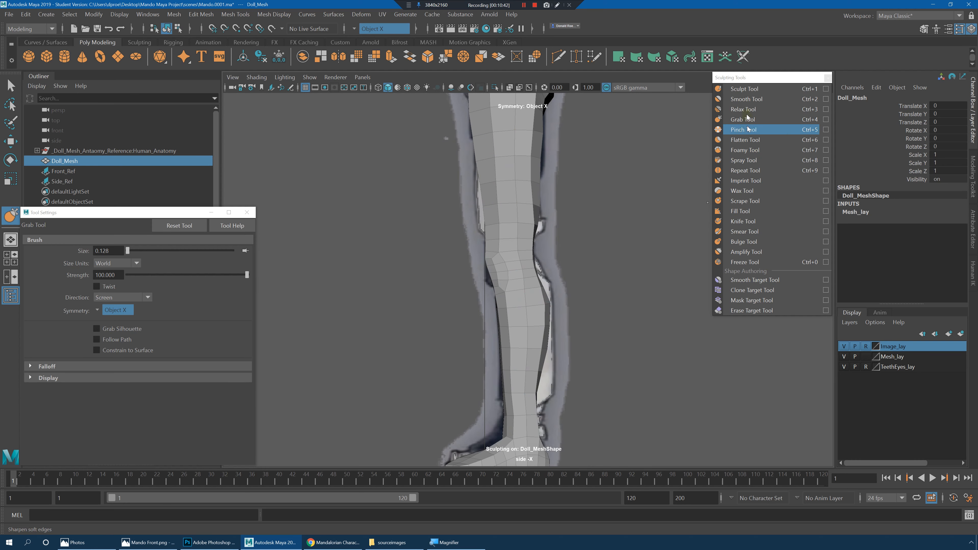
{"action": "left_click", "coordinate": [743, 109]}
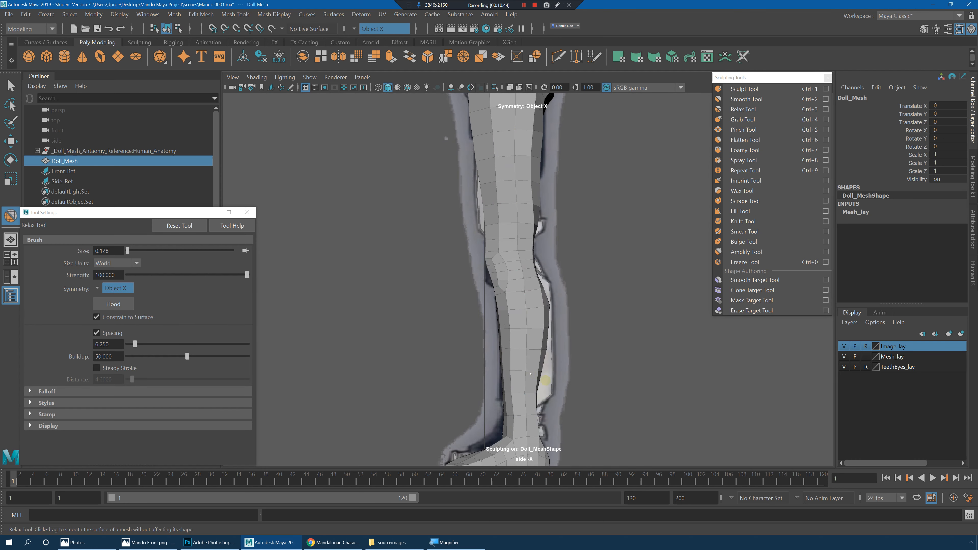
{"action": "middle_click_drag", "start_coordinate": [544, 380], "coordinate": [553, 299], "text": "alt"}
{"action": "middle_click_drag", "start_coordinate": [580, 329], "coordinate": [597, 262], "text": "alt"}
{"action": "right_click_drag", "start_coordinate": [607, 272], "coordinate": [720, 310], "text": "alt"}
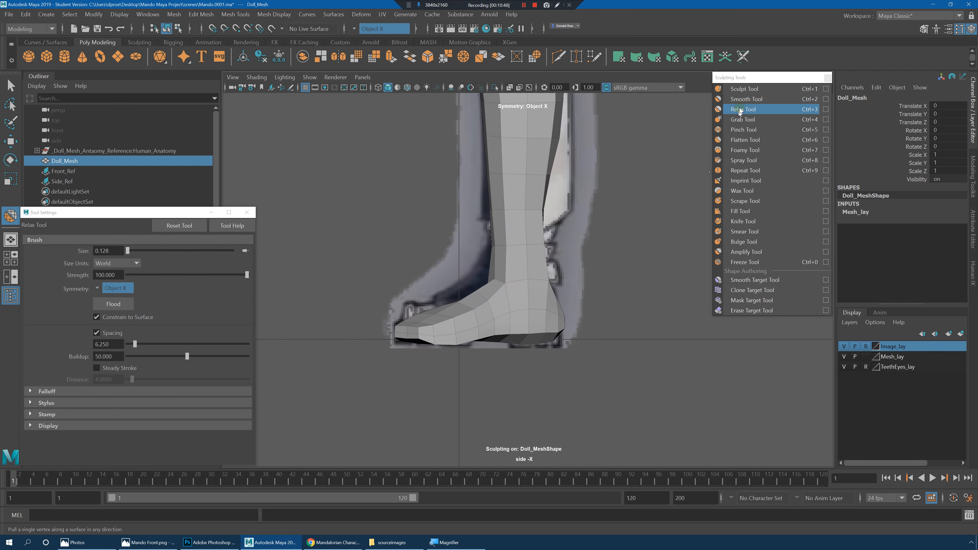
{"action": "left_click", "coordinate": [743, 120]}
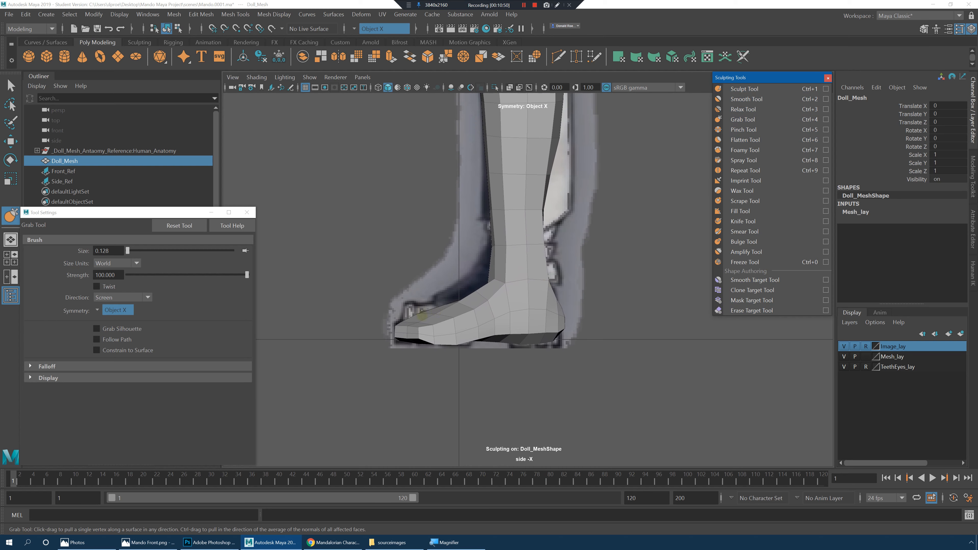
{"action": "middle_click_drag", "start_coordinate": [504, 246], "coordinate": [487, 433], "text": "alt"}
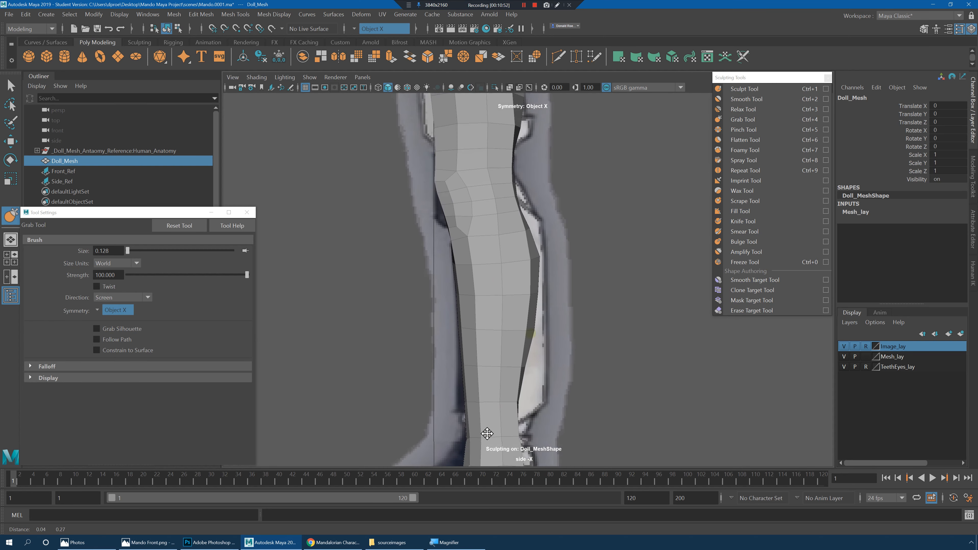
{"action": "right_click_drag", "start_coordinate": [487, 433], "coordinate": [416, 416], "text": "alt"}
{"action": "middle_click_drag", "start_coordinate": [497, 235], "coordinate": [497, 305], "text": "alt"}
{"action": "middle_click_drag", "start_coordinate": [492, 167], "coordinate": [497, 448], "text": "alt"}
{"action": "scroll", "coordinate": [497, 448], "scroll_direction": "down", "scroll_amount": 3}
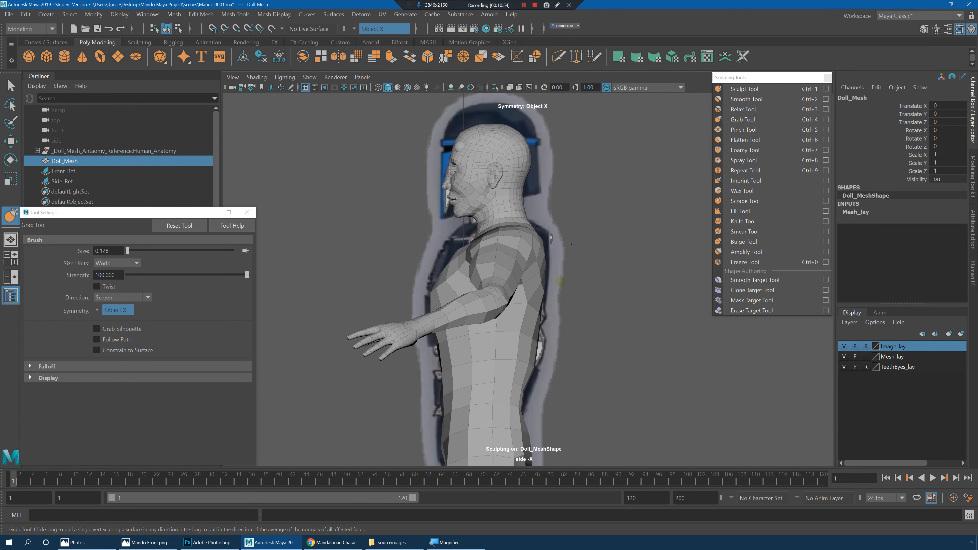
Step: Switch to the perspective view, pick the Relax Tool to examine the doll's shoulders and head, and return to plain selection
{"action": "key", "text": "space"}
{"action": "key", "text": "space"}
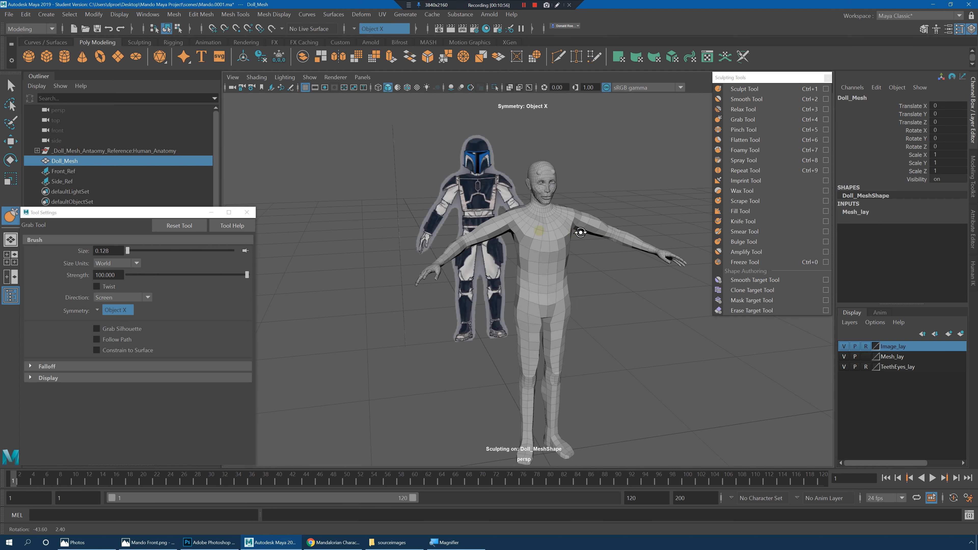
{"action": "scroll", "coordinate": [513, 229], "scroll_direction": "up", "scroll_amount": 5}
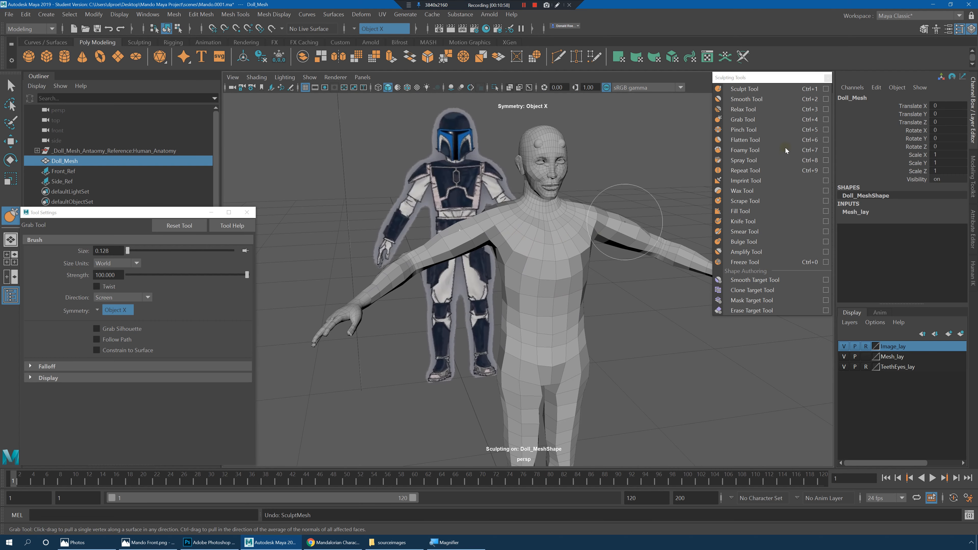
{"action": "left_click", "coordinate": [752, 111]}
{"action": "mouse_move", "coordinate": [500, 254]}
{"action": "left_mouse_down", "text": "alt"}
{"action": "mouse_move", "coordinate": [608, 254]}
{"action": "mouse_move", "coordinate": [600, 268]}
{"action": "mouse_move", "coordinate": [573, 268]}
{"action": "mouse_move", "coordinate": [528, 253]}
{"action": "left_mouse_up", "text": "alt"}
{"action": "middle_click_drag", "start_coordinate": [554, 250], "coordinate": [564, 312], "text": "alt"}
{"action": "right_click_drag", "start_coordinate": [565, 312], "coordinate": [655, 327], "text": "alt"}
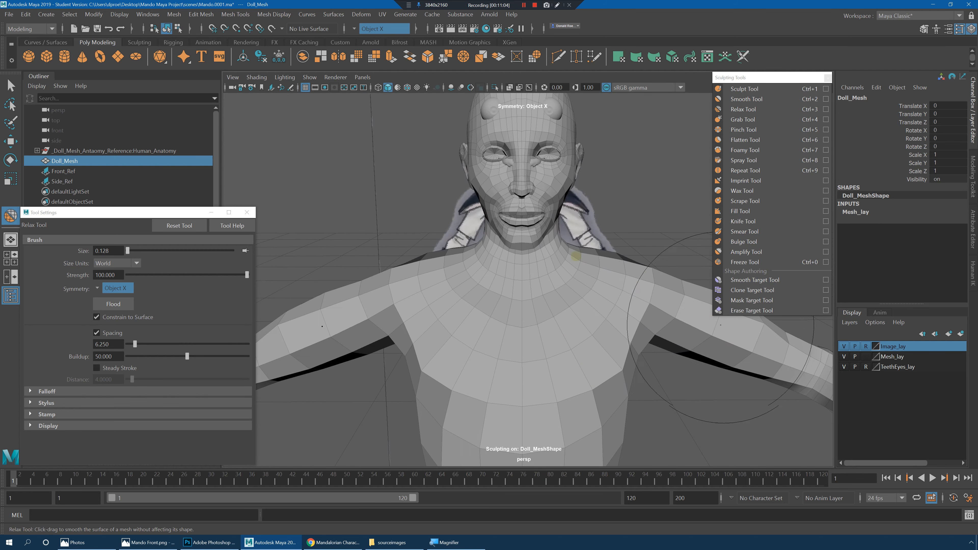
{"action": "right_click_drag", "start_coordinate": [567, 258], "coordinate": [611, 245], "text": "alt"}
{"action": "middle_click_drag", "start_coordinate": [611, 245], "coordinate": [607, 312], "text": "alt"}
{"action": "key", "text": "q"}
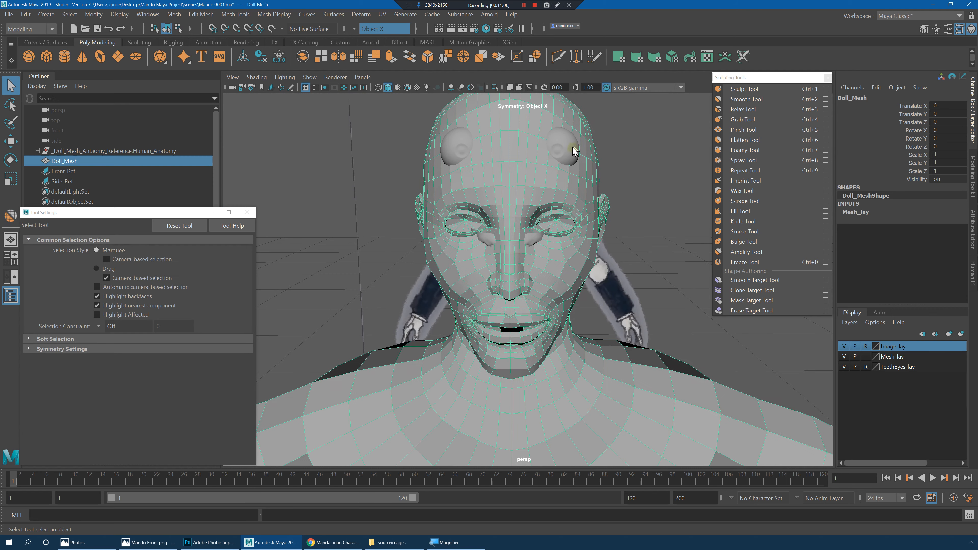
Step: Take the TeethEyes_lay layer out of reference mode so that the eyes and teeth can be selected
{"action": "left_click_drag", "start_coordinate": [616, 228], "coordinate": [572, 160], "text": "alt"}
{"action": "left_click", "coordinate": [870, 367]}
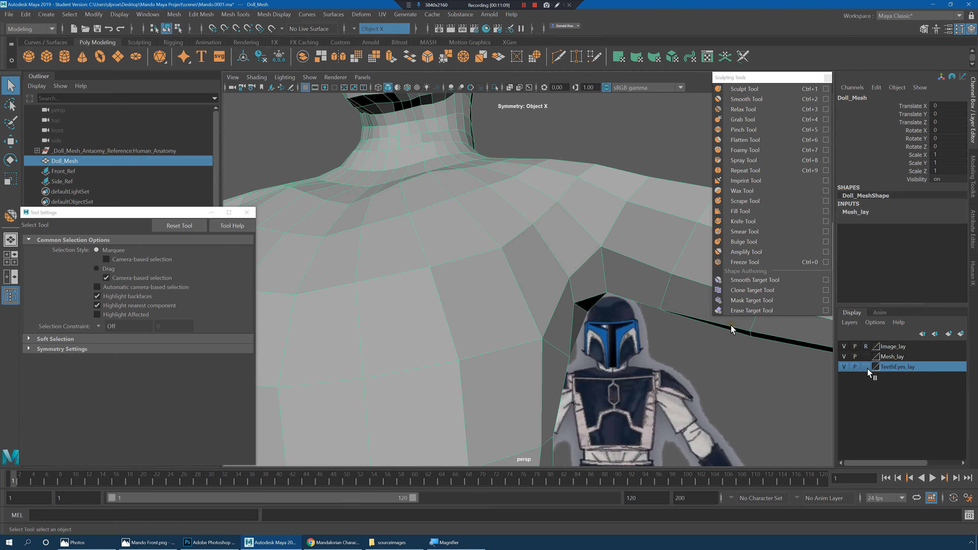
{"action": "middle_click_drag", "start_coordinate": [464, 137], "coordinate": [550, 324], "text": "alt"}
{"action": "right_click_drag", "start_coordinate": [478, 294], "coordinate": [513, 302], "text": "alt"}
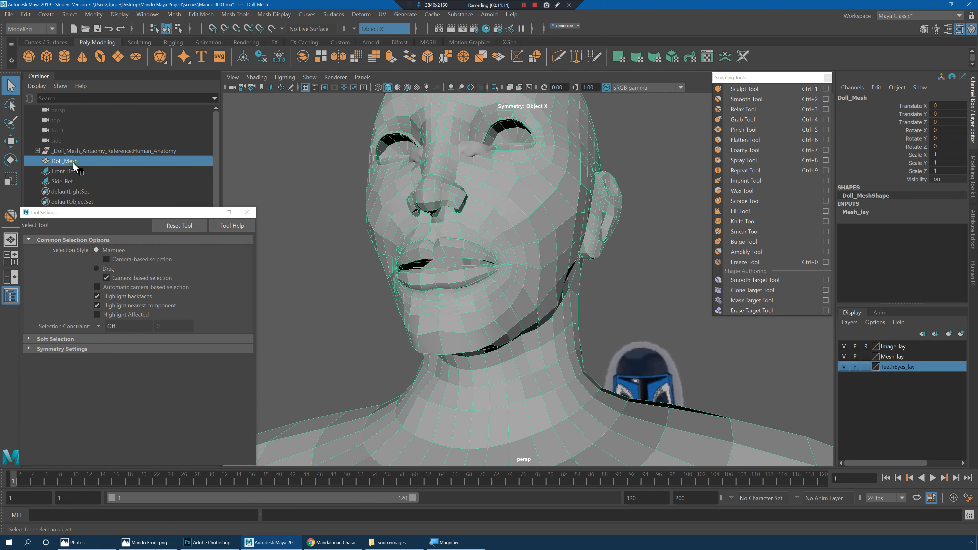
Step: Centre the pivot of the Human_Anatomy eyes and teeth group and move it down by 0.05 into the eye sockets and mouth
{"action": "left_click", "coordinate": [70, 151]}
{"action": "key", "text": "f"}
{"action": "key", "text": "w"}
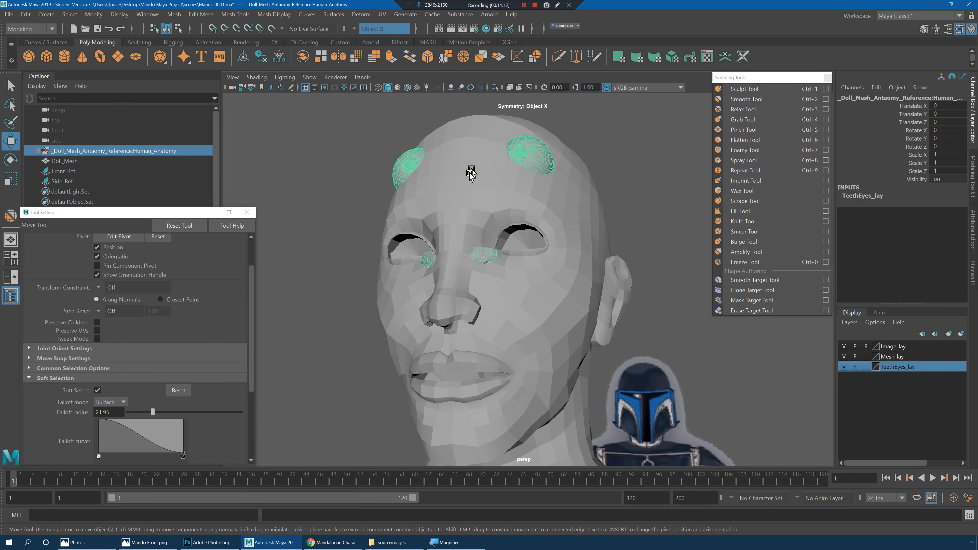
{"action": "left_click", "coordinate": [93, 14]}
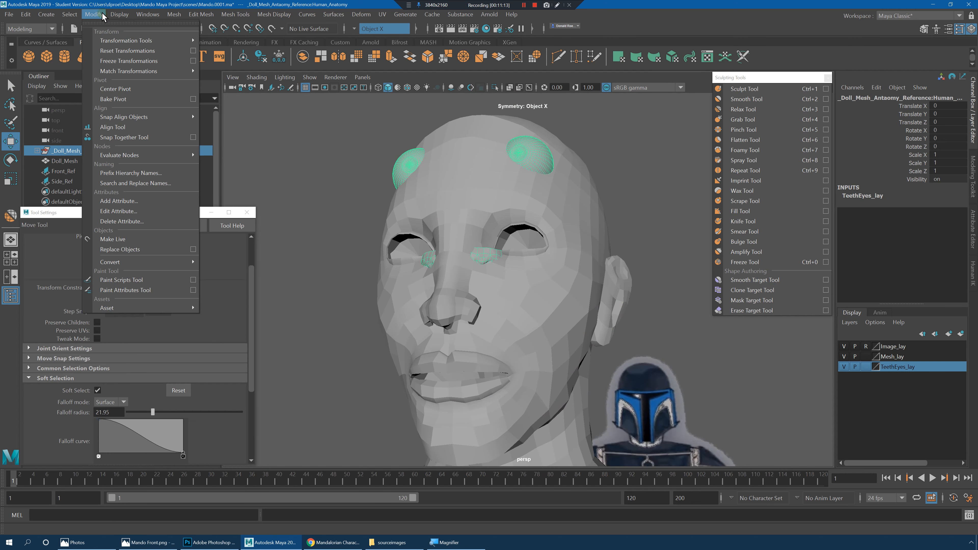
{"action": "left_click", "coordinate": [139, 87]}
{"action": "left_click_drag", "start_coordinate": [471, 179], "coordinate": [477, 253]}
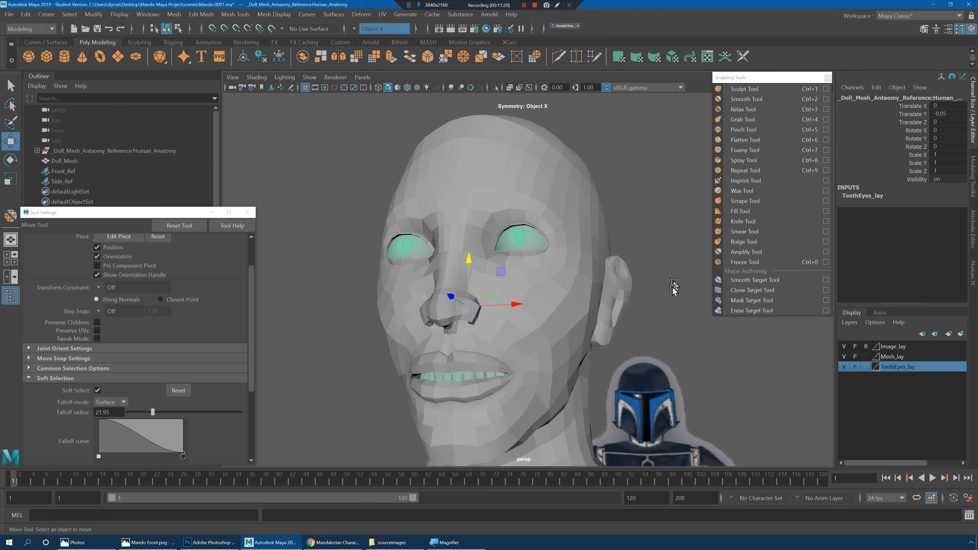
{"action": "left_click", "coordinate": [674, 290]}
Step: Switch to the front view in wireframe, check the doll's hips and torso against the reference and select Doll_Mesh
{"action": "right_click_drag", "start_coordinate": [674, 299], "coordinate": [482, 268], "text": "alt"}
{"action": "middle_click_drag", "start_coordinate": [483, 268], "coordinate": [485, 210], "text": "alt"}
{"action": "left_click_drag", "start_coordinate": [528, 219], "coordinate": [544, 255], "text": "alt"}
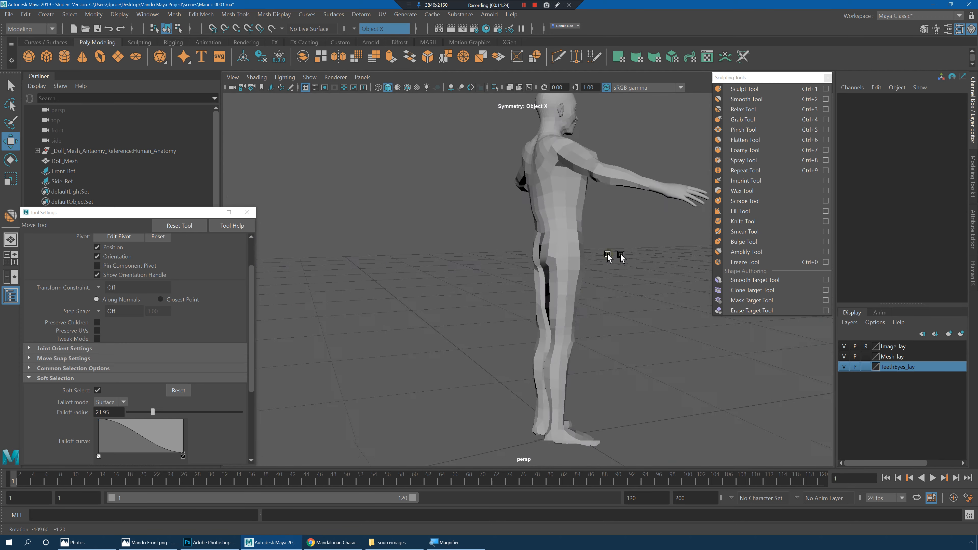
{"action": "key", "text": "space"}
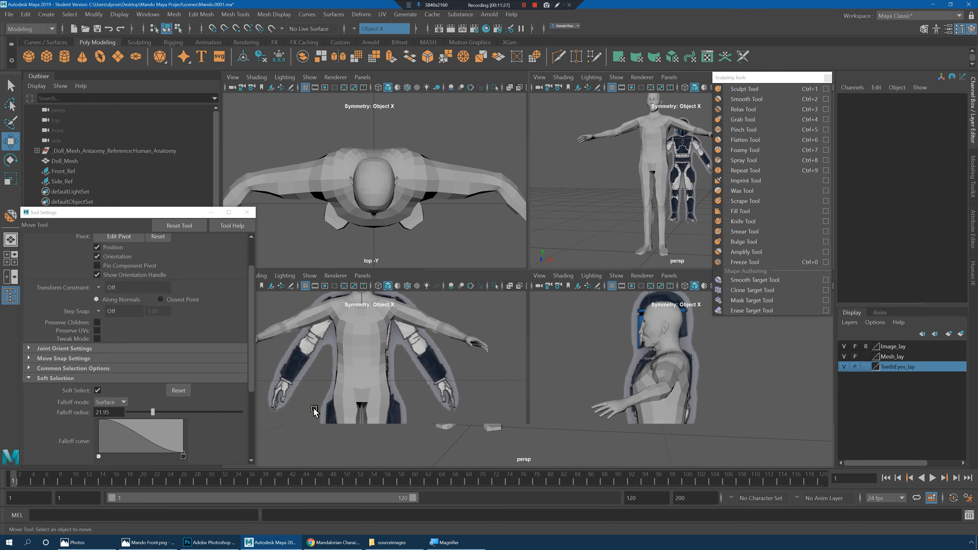
{"action": "key", "text": "space"}
{"action": "key", "text": "4"}
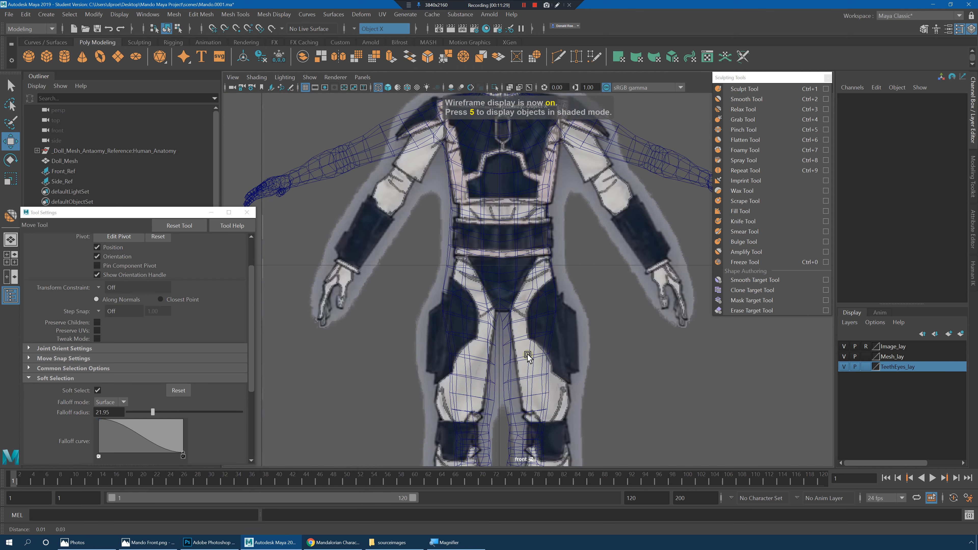
{"action": "right_click_drag", "start_coordinate": [528, 356], "coordinate": [630, 359], "text": "alt"}
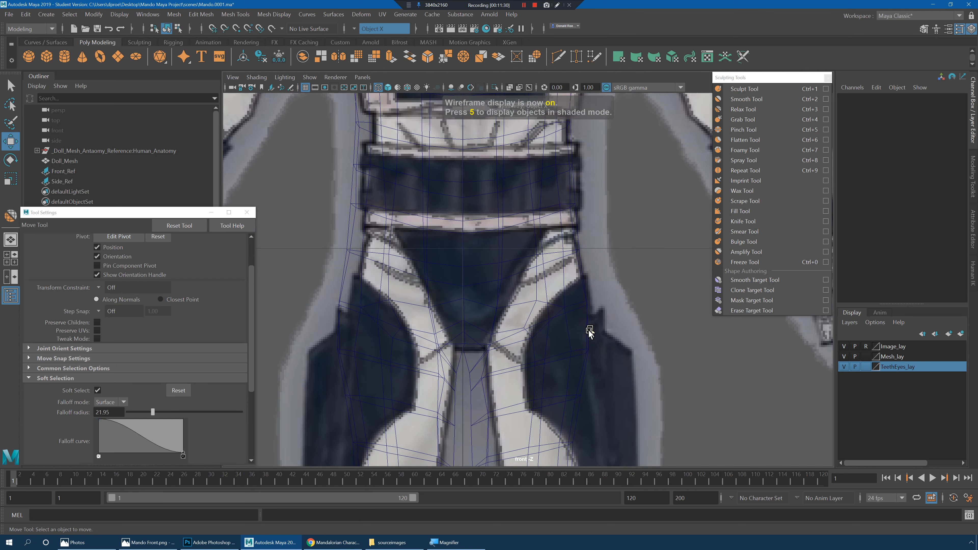
{"action": "middle_click_drag", "start_coordinate": [589, 331], "coordinate": [589, 413], "text": "alt"}
{"action": "middle_click_drag", "start_coordinate": [579, 270], "coordinate": [568, 379], "text": "alt"}
{"action": "left_click", "coordinate": [555, 211]}
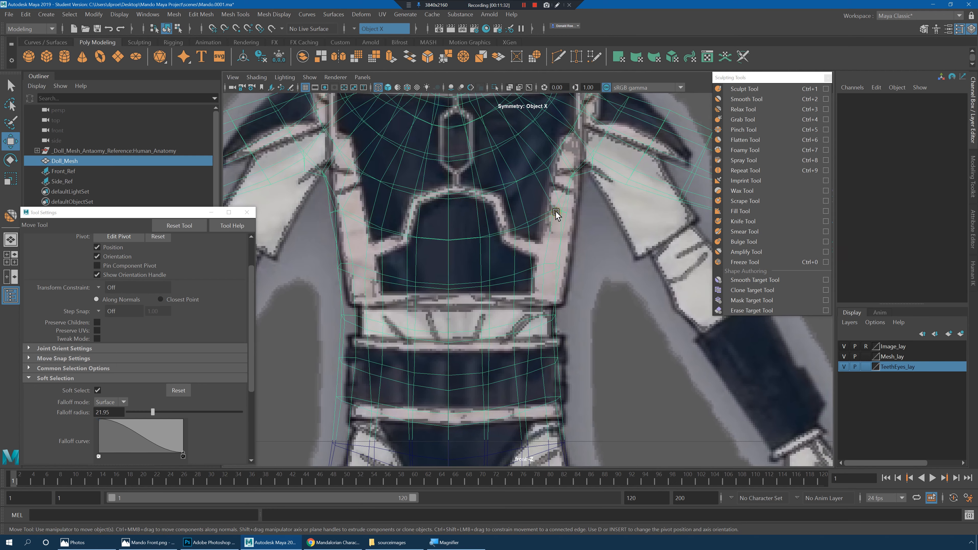
Step: Examine how the selected doll mesh lines up with the front reference from the head and arms down to the feet
{"action": "middle_click_drag", "start_coordinate": [585, 225], "coordinate": [540, 212], "text": "alt"}
{"action": "scroll", "coordinate": [579, 334], "scroll_direction": "down", "scroll_amount": 2}
{"action": "scroll", "coordinate": [562, 341], "scroll_direction": "down", "scroll_amount": 5}
{"action": "scroll", "coordinate": [561, 343], "scroll_direction": "down", "scroll_amount": 2}
{"action": "middle_click_drag", "start_coordinate": [541, 305], "coordinate": [525, 202], "text": "alt"}
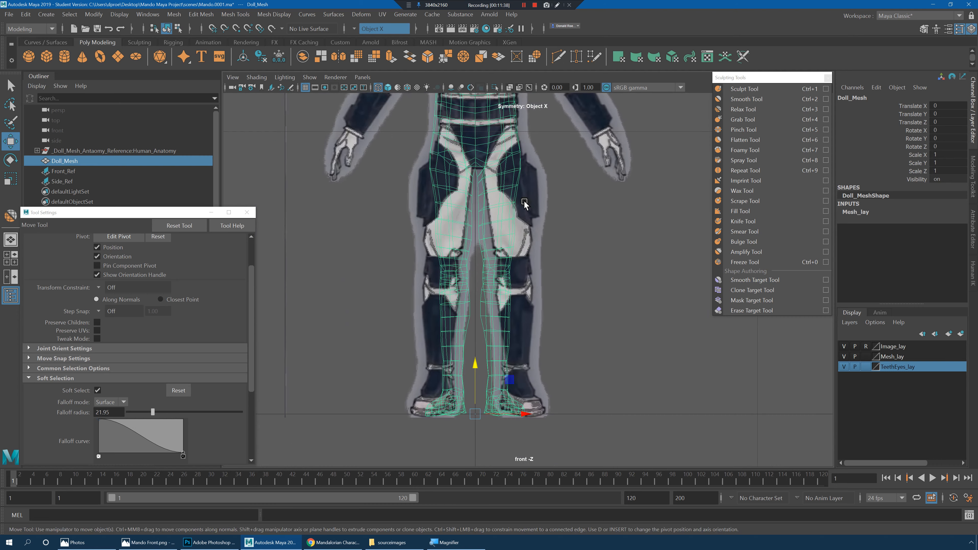
{"action": "scroll", "coordinate": [519, 283], "scroll_direction": "up", "scroll_amount": 4}
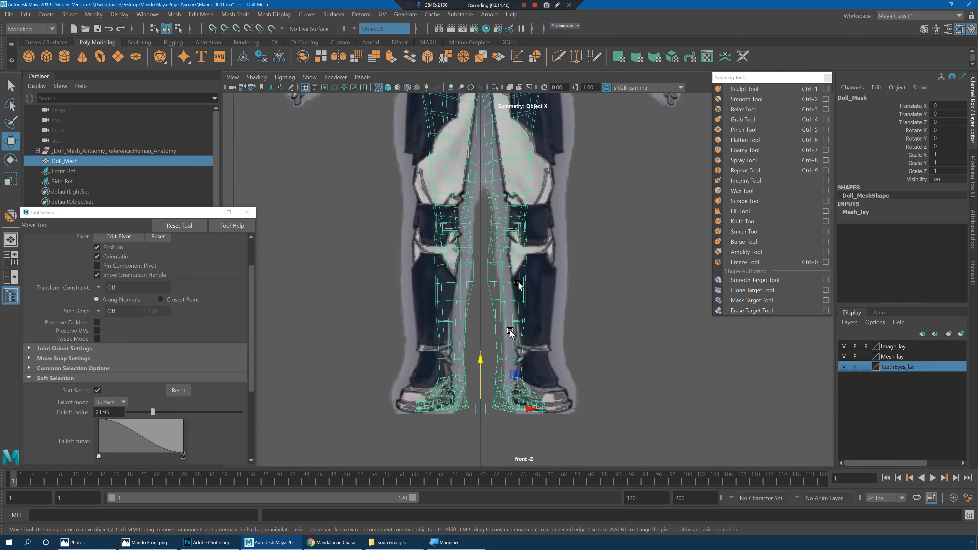
{"action": "middle_click_drag", "start_coordinate": [510, 332], "coordinate": [516, 249], "text": "alt"}
{"action": "right_click_drag", "start_coordinate": [518, 262], "coordinate": [579, 286], "text": "alt"}
{"action": "middle_click_drag", "start_coordinate": [548, 143], "coordinate": [566, 373], "text": "alt"}
{"action": "middle_click_drag", "start_coordinate": [539, 248], "coordinate": [530, 377], "text": "alt"}
{"action": "middle_click_drag", "start_coordinate": [547, 166], "coordinate": [540, 285], "text": "alt"}
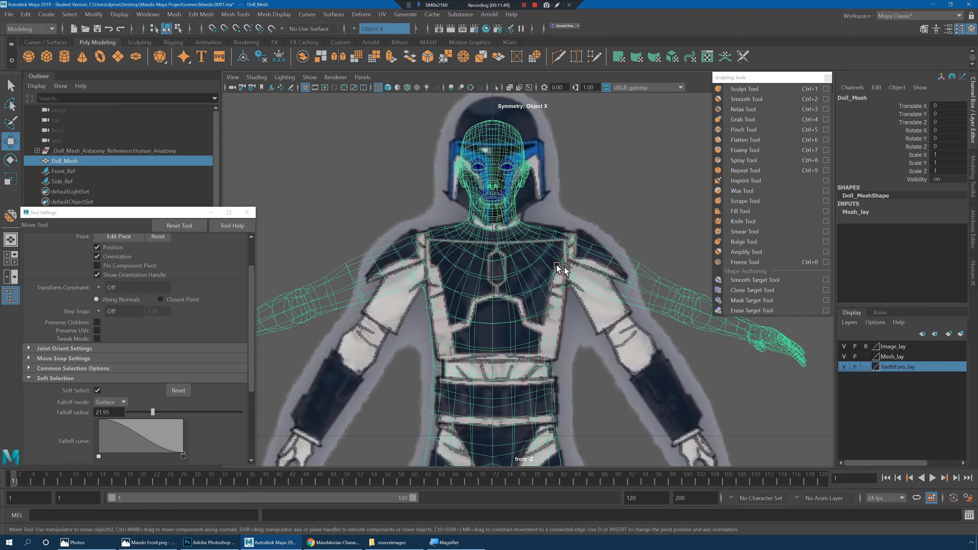
{"action": "middle_click_drag", "start_coordinate": [569, 294], "coordinate": [544, 181], "text": "alt"}
{"action": "middle_click_drag", "start_coordinate": [544, 337], "coordinate": [543, 258], "text": "alt"}
{"action": "middle_click_drag", "start_coordinate": [570, 346], "coordinate": [589, 318], "text": "alt"}
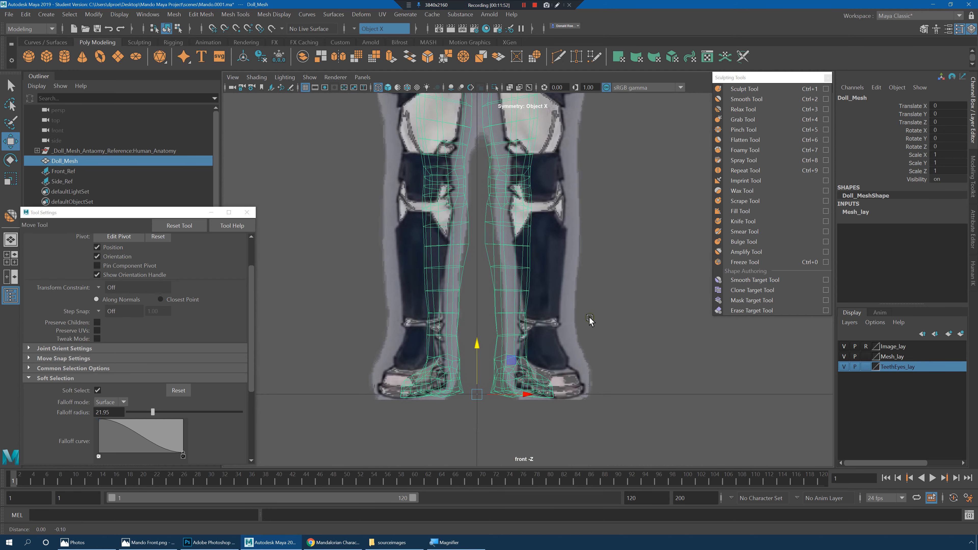
Step: Return to the perspective view and examine the whole doll beside the front and side reference images
{"action": "key", "text": "space"}
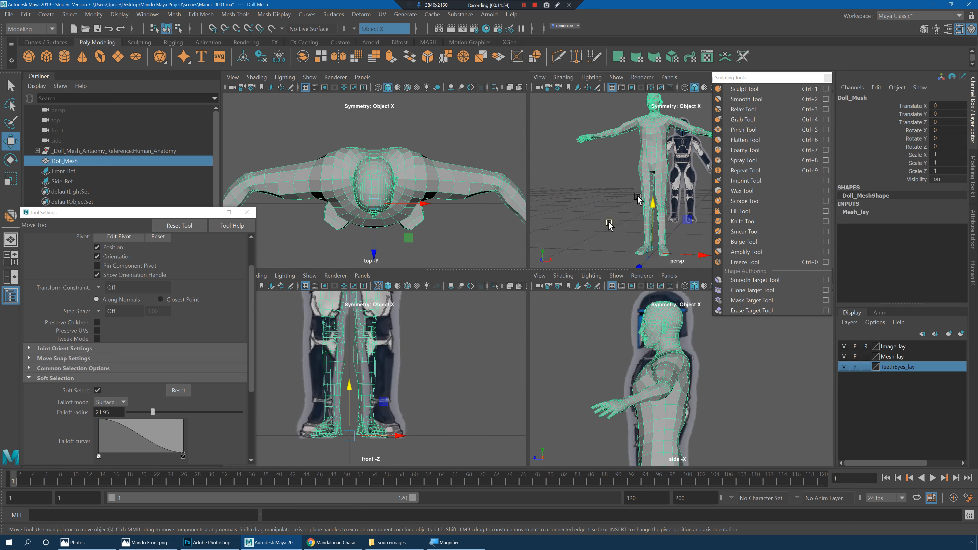
{"action": "key", "text": "space"}
{"action": "left_click_drag", "start_coordinate": [637, 197], "coordinate": [619, 324], "text": "alt"}
{"action": "right_click_drag", "start_coordinate": [685, 327], "coordinate": [615, 331], "text": "alt"}
{"action": "middle_click_drag", "start_coordinate": [615, 332], "coordinate": [625, 257], "text": "alt"}
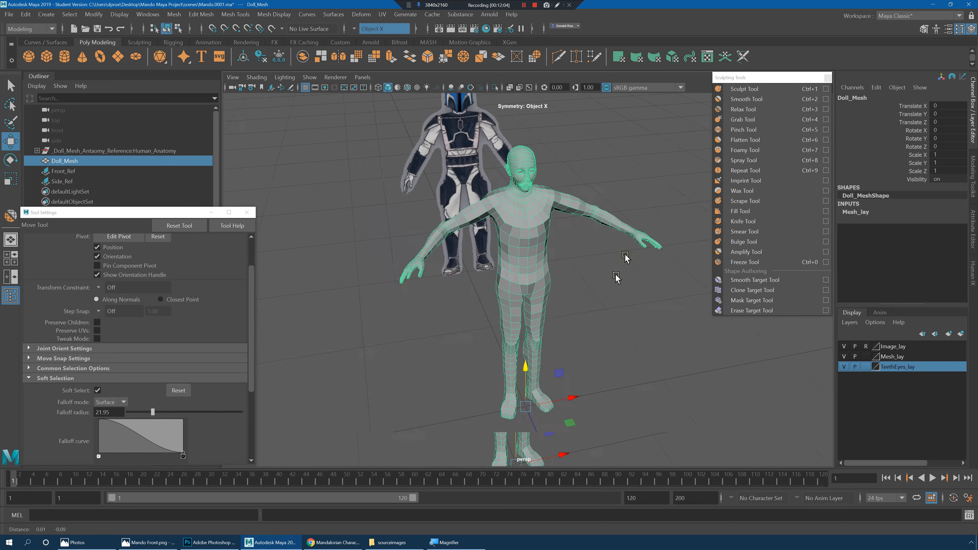
{"action": "left_click_drag", "start_coordinate": [615, 277], "coordinate": [607, 308], "text": "alt"}
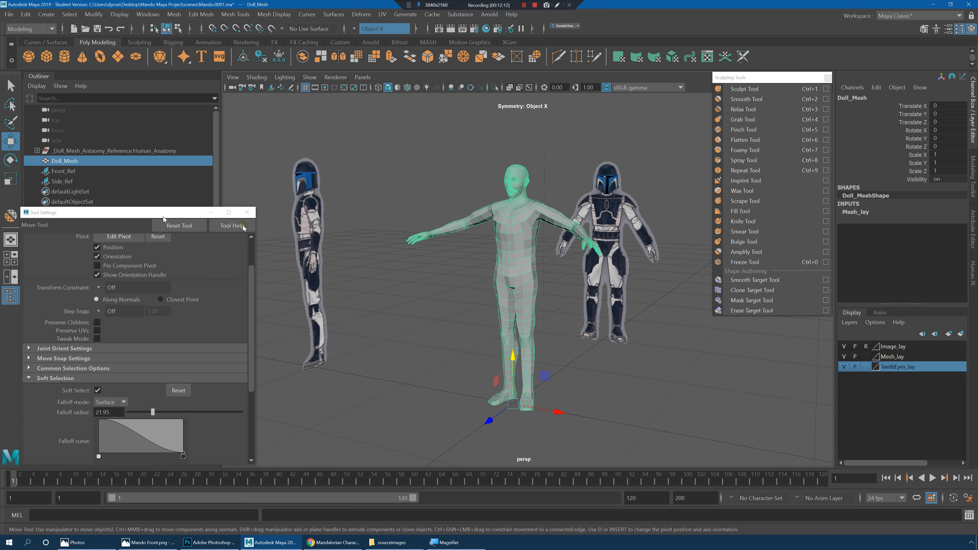
Step: Try to raise the vertices of the doll's upper body with soft selection on
{"action": "key", "text": "b"}
{"action": "right_click_drag", "start_coordinate": [493, 254], "coordinate": [404, 178]}
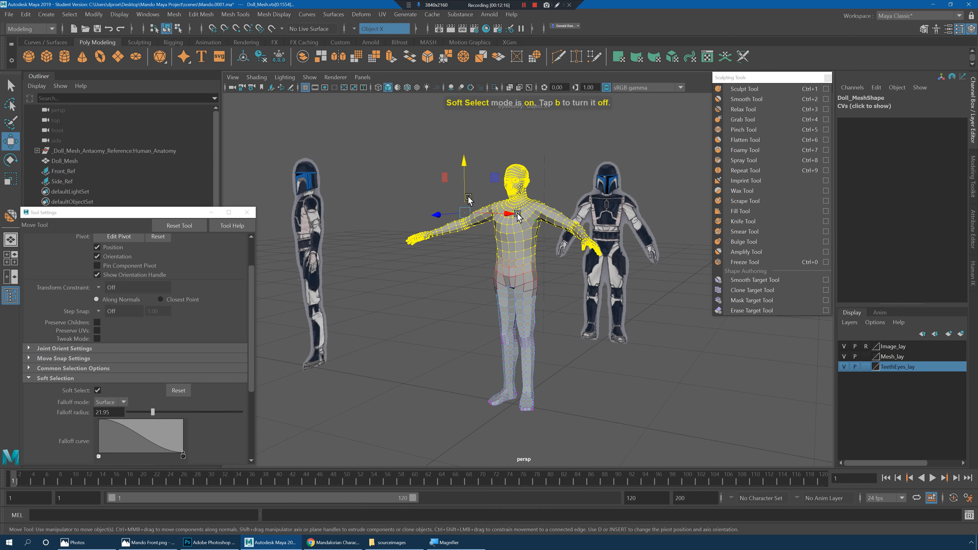
{"action": "left_click_drag", "start_coordinate": [465, 168], "coordinate": [470, 158]}
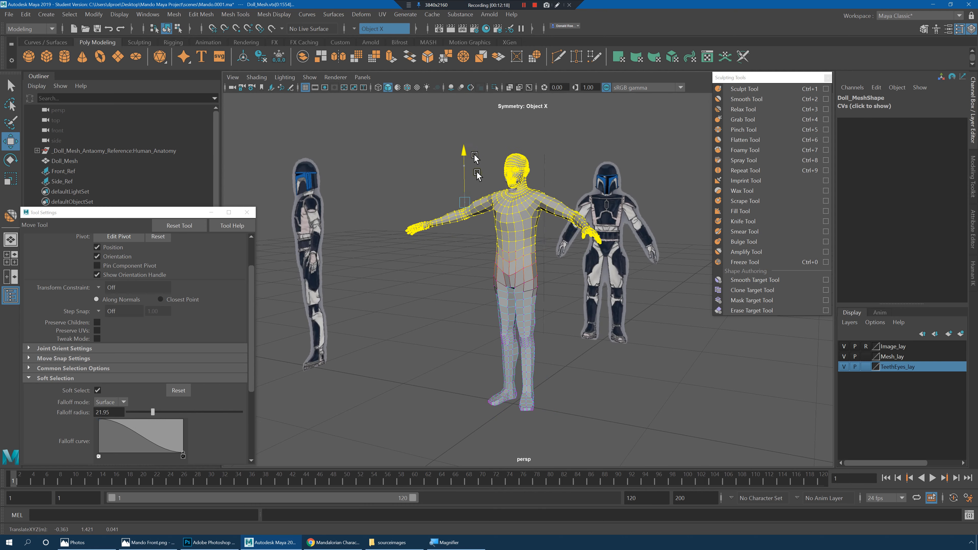
{"action": "left_click", "coordinate": [603, 306]}
Step: Return from vertex to object selection and select the whole doll mesh
{"action": "left_click_drag", "start_coordinate": [532, 269], "coordinate": [529, 262], "text": "alt"}
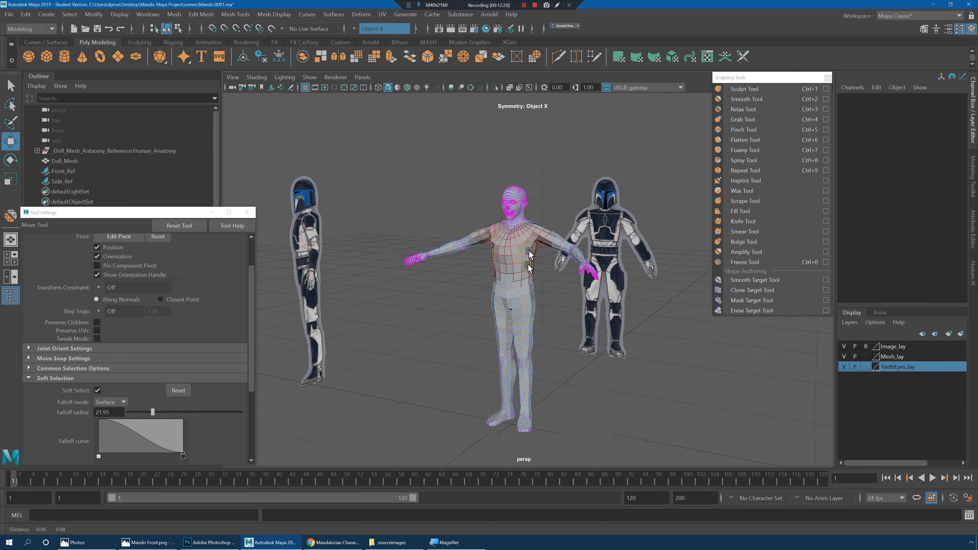
{"action": "right_click_drag", "start_coordinate": [529, 262], "coordinate": [561, 267], "text": "alt"}
{"action": "left_click_drag", "start_coordinate": [562, 266], "coordinate": [510, 203], "text": "alt"}
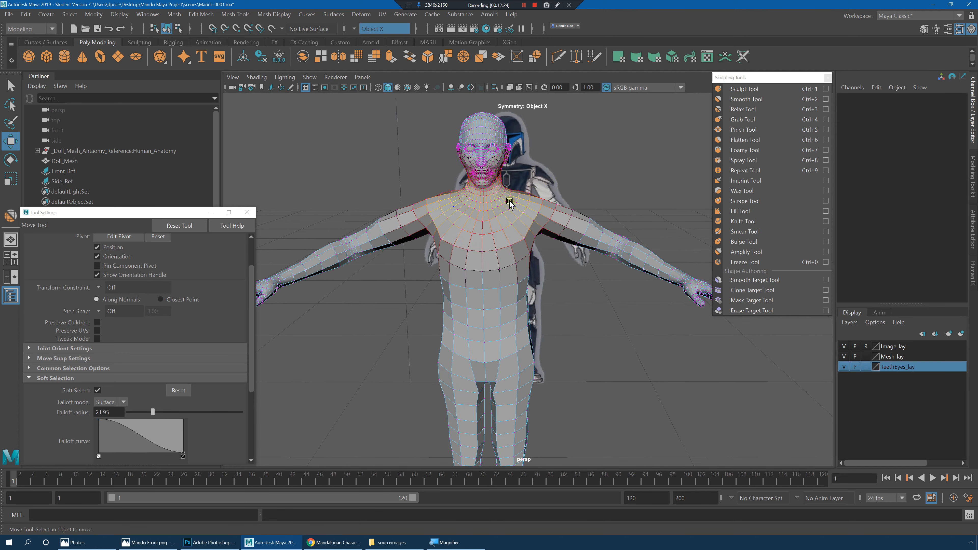
{"action": "right_click_drag", "start_coordinate": [511, 204], "coordinate": [639, 182]}
{"action": "left_click", "coordinate": [640, 183]}
{"action": "left_click", "coordinate": [503, 243]}
{"action": "left_click_drag", "start_coordinate": [502, 243], "coordinate": [522, 276], "text": "alt"}
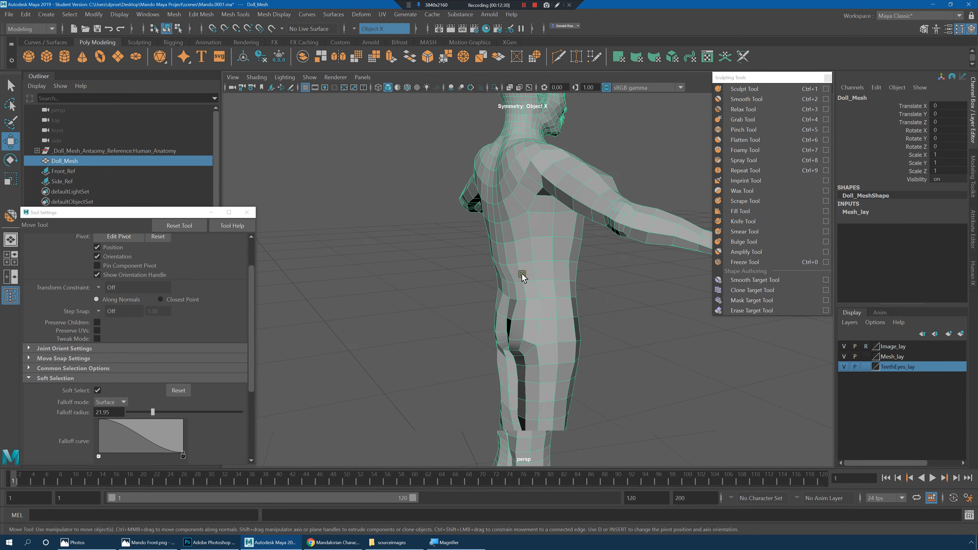
Step: Pick the Grab Tool and examine the doll's torso, arms and back from several sides
{"action": "left_click", "coordinate": [751, 100]}
{"action": "left_click", "coordinate": [751, 120]}
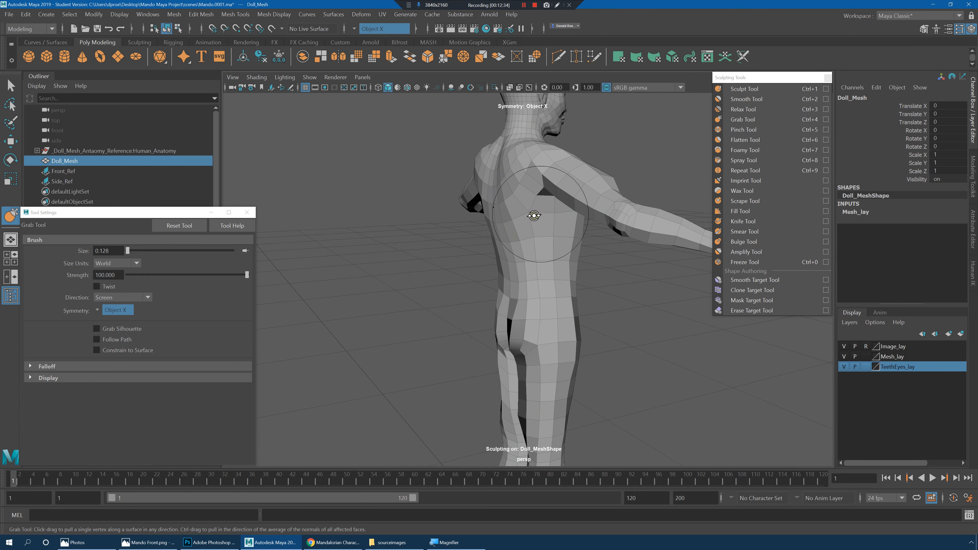
{"action": "mouse_move", "coordinate": [534, 215]}
{"action": "left_mouse_down", "text": "alt"}
{"action": "mouse_move", "coordinate": [485, 215]}
{"action": "mouse_move", "coordinate": [534, 231]}
{"action": "left_mouse_up", "text": "alt"}
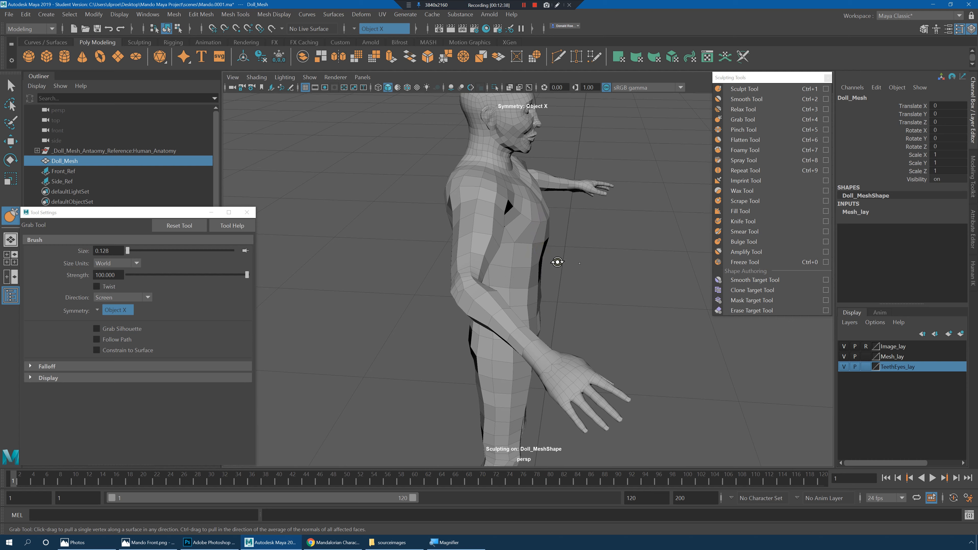
{"action": "left_click_drag", "start_coordinate": [557, 262], "coordinate": [514, 252], "text": "alt"}
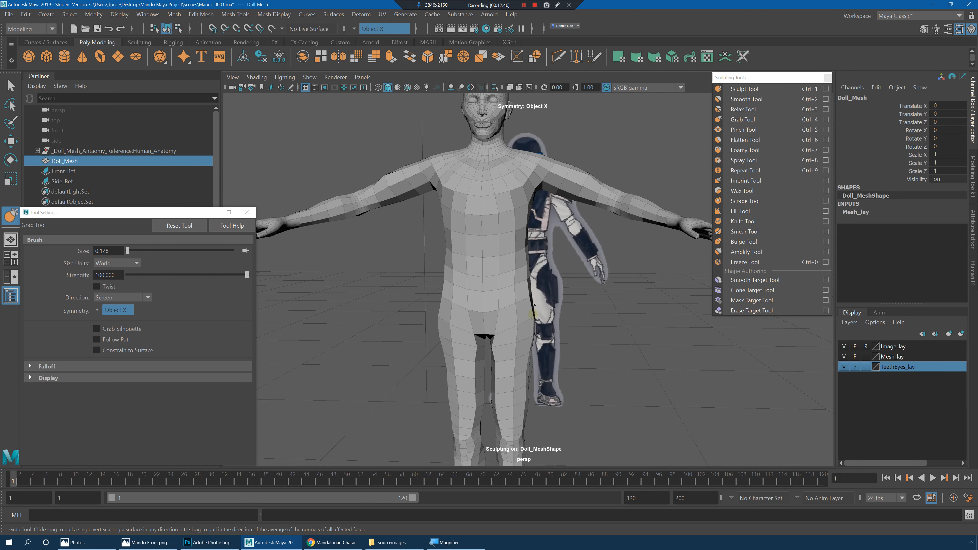
{"action": "left_click_drag", "start_coordinate": [539, 322], "coordinate": [520, 203], "text": "alt"}
{"action": "left_click_drag", "start_coordinate": [531, 250], "coordinate": [561, 165], "text": "alt"}
Step: Pick the Relax Tool and display the doll mesh with its smooth preview
{"action": "left_click", "coordinate": [741, 110]}
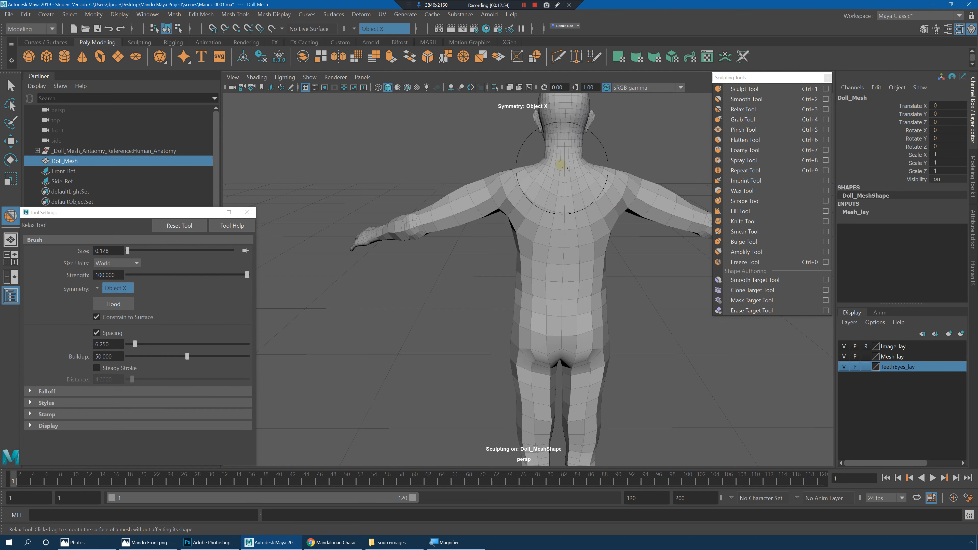
{"action": "left_click_drag", "start_coordinate": [546, 254], "coordinate": [609, 231], "text": "alt"}
{"action": "left_click_drag", "start_coordinate": [671, 322], "coordinate": [377, 222], "text": "alt"}
{"action": "mouse_move", "coordinate": [541, 255]}
{"action": "left_mouse_down", "text": "alt"}
{"action": "mouse_move", "coordinate": [548, 247]}
{"action": "mouse_move", "coordinate": [544, 259]}
{"action": "left_mouse_up", "text": "alt"}
{"action": "right_click_drag", "start_coordinate": [544, 259], "coordinate": [572, 267], "text": "alt"}
{"action": "left_click_drag", "start_coordinate": [572, 266], "coordinate": [591, 289], "text": "alt"}
{"action": "right_click_drag", "start_coordinate": [618, 244], "coordinate": [655, 208], "text": "alt"}
{"action": "middle_click_drag", "start_coordinate": [655, 208], "coordinate": [623, 95], "text": "alt"}
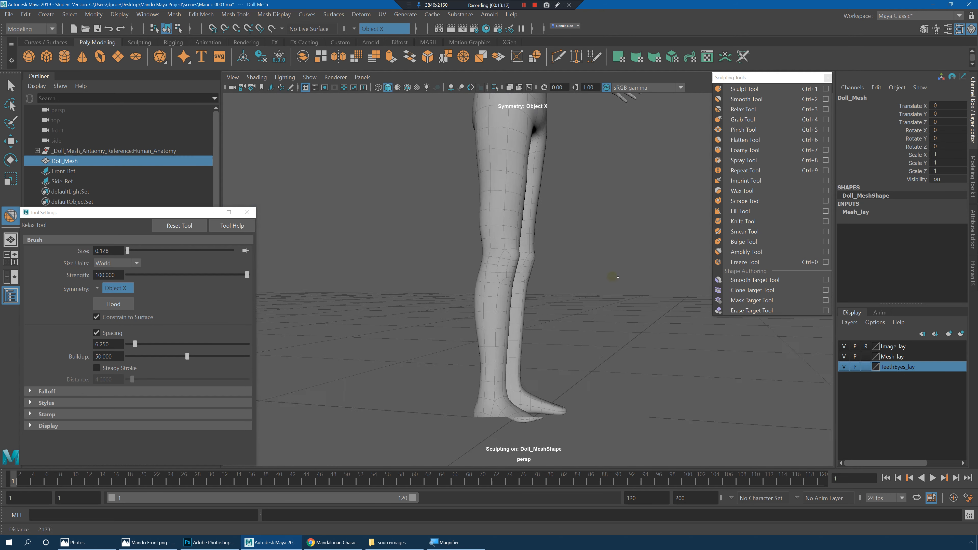
Step: Examine the smooth-previewed doll's legs, head and torso in the perspective view
{"action": "left_click_drag", "start_coordinate": [655, 267], "coordinate": [557, 275], "text": "alt"}
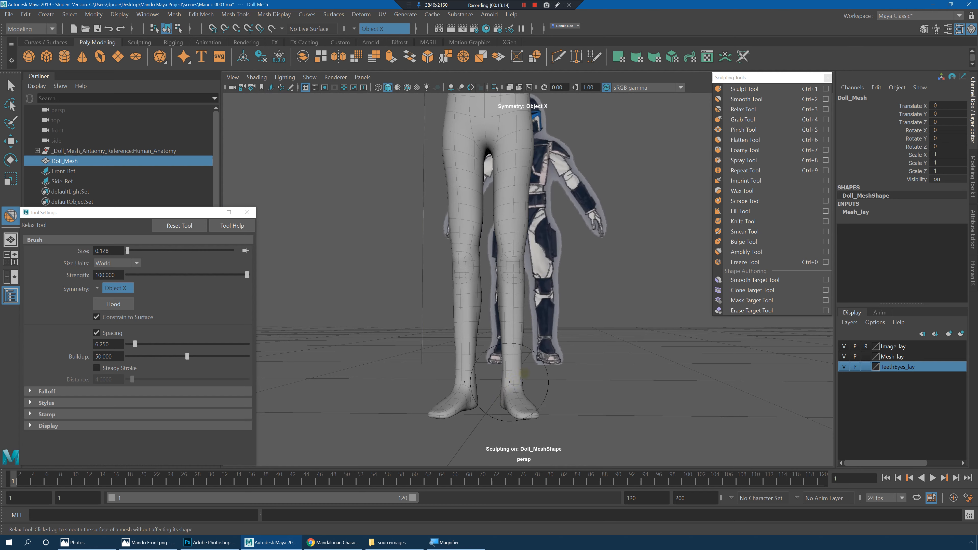
{"action": "middle_click_drag", "start_coordinate": [537, 150], "coordinate": [548, 265], "text": "alt"}
{"action": "right_click_drag", "start_coordinate": [548, 265], "coordinate": [529, 215], "text": "alt"}
{"action": "middle_click_drag", "start_coordinate": [539, 212], "coordinate": [549, 274], "text": "alt"}
{"action": "left_click_drag", "start_coordinate": [572, 272], "coordinate": [557, 251], "text": "alt"}
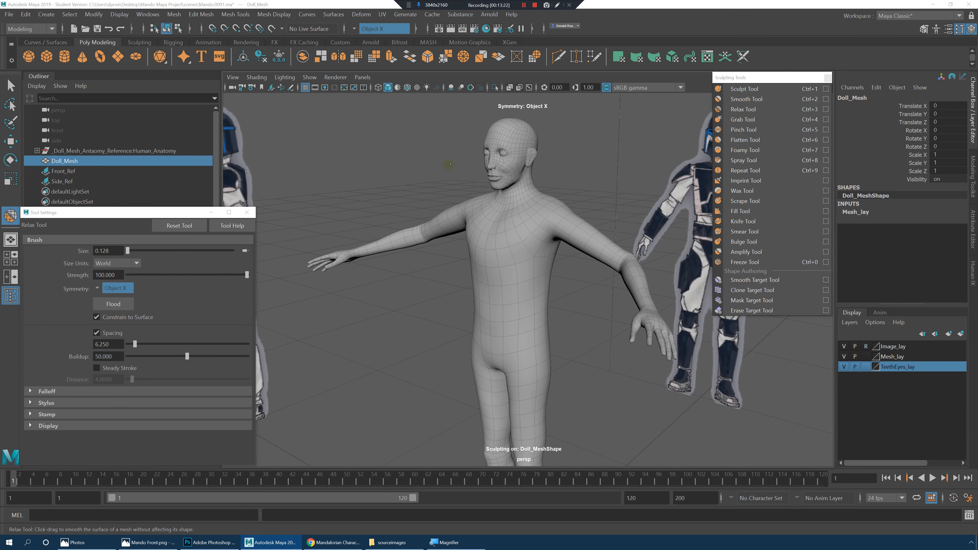
{"action": "middle_click_drag", "start_coordinate": [521, 301], "coordinate": [542, 242], "text": "alt"}
{"action": "middle_click_drag", "start_coordinate": [539, 385], "coordinate": [537, 179], "text": "alt"}
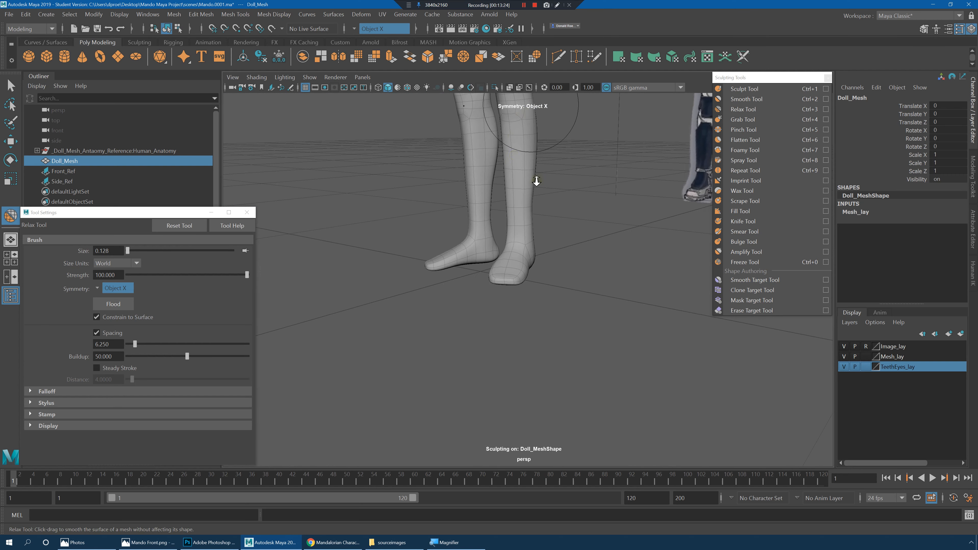
Step: Examine the doll's feet and ankles up close in the smooth preview
{"action": "right_click_drag", "start_coordinate": [536, 179], "coordinate": [601, 169], "text": "alt"}
{"action": "middle_click_drag", "start_coordinate": [601, 170], "coordinate": [638, 217], "text": "alt"}
{"action": "right_click_drag", "start_coordinate": [638, 217], "coordinate": [670, 212], "text": "alt"}
{"action": "left_click_drag", "start_coordinate": [600, 211], "coordinate": [710, 237], "text": "alt"}
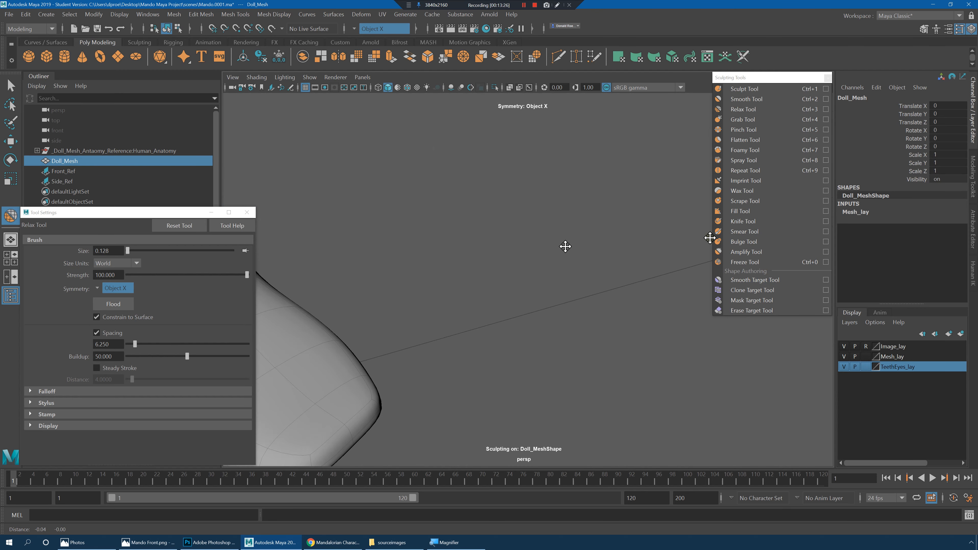
{"action": "middle_click_drag", "start_coordinate": [565, 247], "coordinate": [690, 243], "text": "alt"}
{"action": "right_click_drag", "start_coordinate": [689, 243], "coordinate": [601, 242], "text": "alt"}
{"action": "left_click_drag", "start_coordinate": [600, 242], "coordinate": [560, 244], "text": "alt"}
{"action": "middle_click_drag", "start_coordinate": [580, 247], "coordinate": [620, 270], "text": "alt"}
{"action": "mouse_move", "coordinate": [628, 272]}
{"action": "left_mouse_down", "text": "alt"}
{"action": "mouse_move", "coordinate": [583, 267]}
{"action": "mouse_move", "coordinate": [640, 247]}
{"action": "left_mouse_up", "text": "alt"}
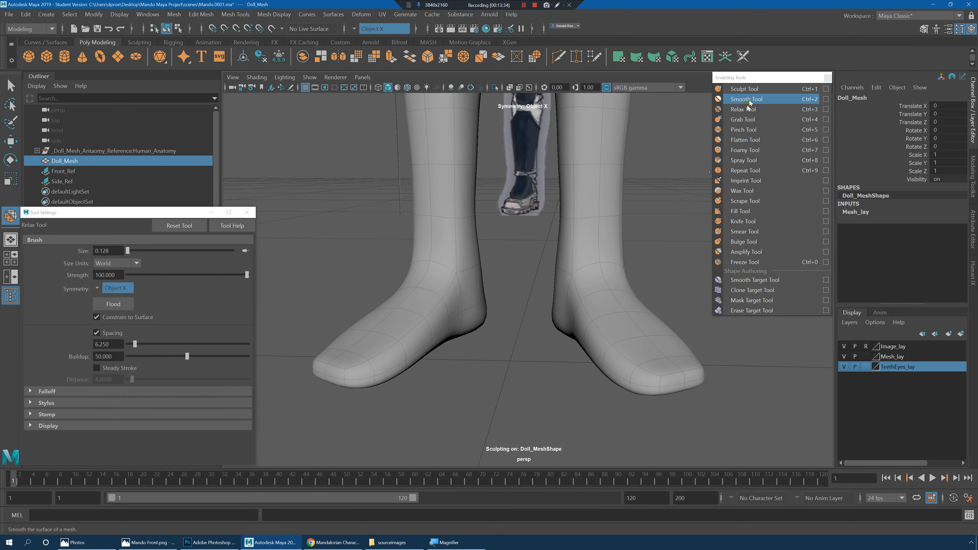
Step: Pick the Sculpt Tool with a brush size of about 0.042 and examine the feet and heels from several sides
{"action": "left_click", "coordinate": [745, 89]}
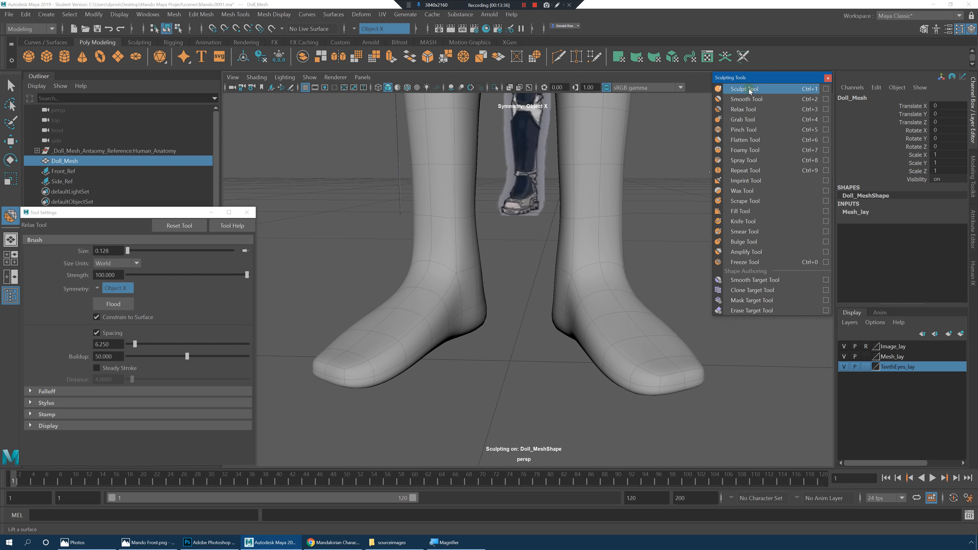
{"action": "left_click_drag", "start_coordinate": [586, 268], "coordinate": [530, 273]}
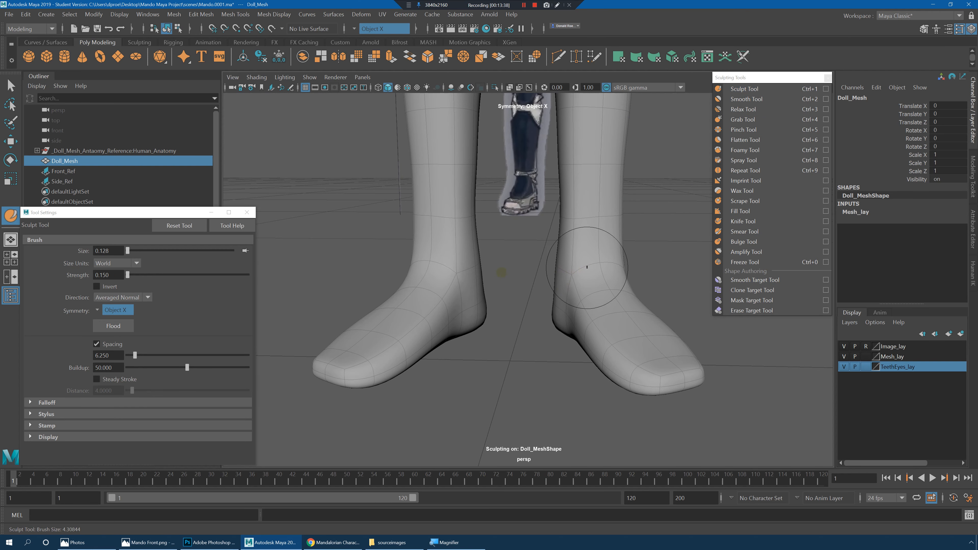
{"action": "left_click_drag", "start_coordinate": [585, 255], "coordinate": [493, 292], "text": "alt"}
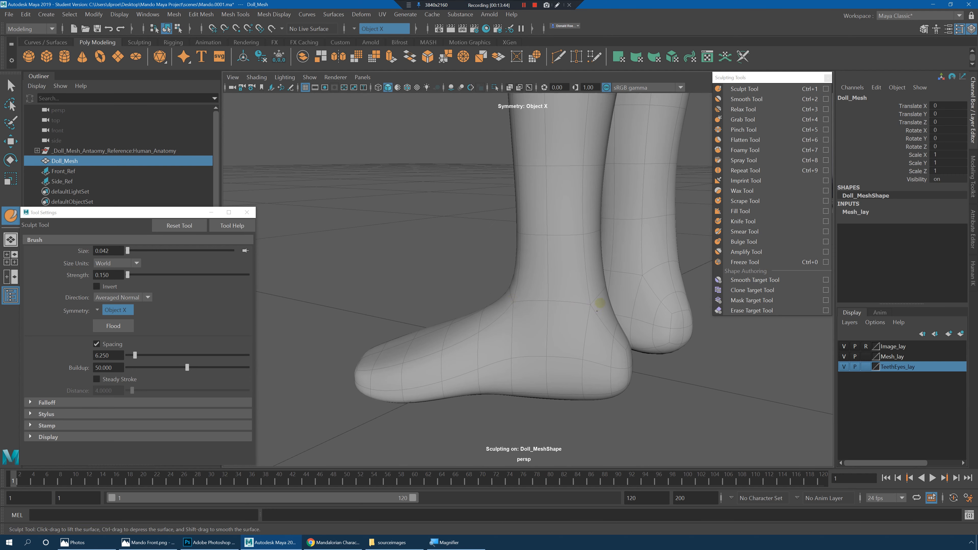
{"action": "left_click_drag", "start_coordinate": [598, 308], "coordinate": [485, 307], "text": "alt"}
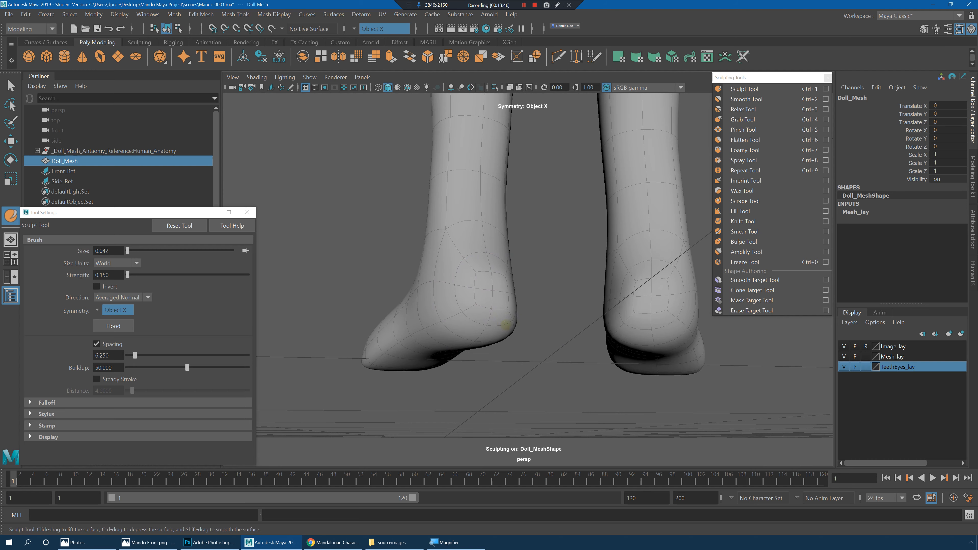
{"action": "mouse_move", "coordinate": [505, 324]}
{"action": "left_mouse_down", "text": "alt"}
{"action": "mouse_move", "coordinate": [550, 330]}
{"action": "mouse_move", "coordinate": [595, 284]}
{"action": "mouse_move", "coordinate": [651, 284]}
{"action": "mouse_move", "coordinate": [578, 244]}
{"action": "mouse_move", "coordinate": [529, 245]}
{"action": "mouse_move", "coordinate": [585, 234]}
{"action": "mouse_move", "coordinate": [497, 258]}
{"action": "mouse_move", "coordinate": [484, 249]}
{"action": "mouse_move", "coordinate": [423, 290]}
{"action": "mouse_move", "coordinate": [458, 287]}
{"action": "mouse_move", "coordinate": [448, 284]}
{"action": "mouse_move", "coordinate": [471, 300]}
{"action": "mouse_move", "coordinate": [470, 289]}
{"action": "mouse_move", "coordinate": [449, 345]}
{"action": "left_mouse_up", "text": "alt"}
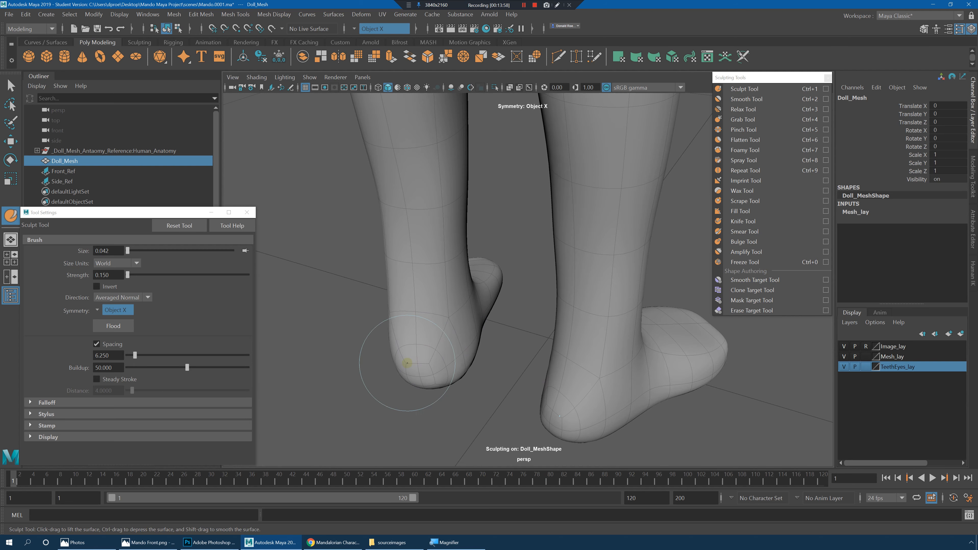
{"action": "mouse_move", "coordinate": [417, 375]}
{"action": "left_mouse_down", "text": "alt"}
{"action": "mouse_move", "coordinate": [489, 362]}
{"action": "mouse_move", "coordinate": [559, 376]}
{"action": "mouse_move", "coordinate": [576, 361]}
{"action": "mouse_move", "coordinate": [551, 283]}
{"action": "mouse_move", "coordinate": [573, 305]}
{"action": "left_mouse_up", "text": "alt"}
{"action": "mouse_move", "coordinate": [572, 306]}
{"action": "left_mouse_down", "text": "alt"}
{"action": "mouse_move", "coordinate": [582, 314]}
{"action": "mouse_move", "coordinate": [583, 298]}
{"action": "mouse_move", "coordinate": [636, 356]}
{"action": "mouse_move", "coordinate": [595, 285]}
{"action": "mouse_move", "coordinate": [621, 354]}
{"action": "left_mouse_up", "text": "alt"}
{"action": "middle_click_drag", "start_coordinate": [620, 355], "coordinate": [609, 339], "text": "alt"}
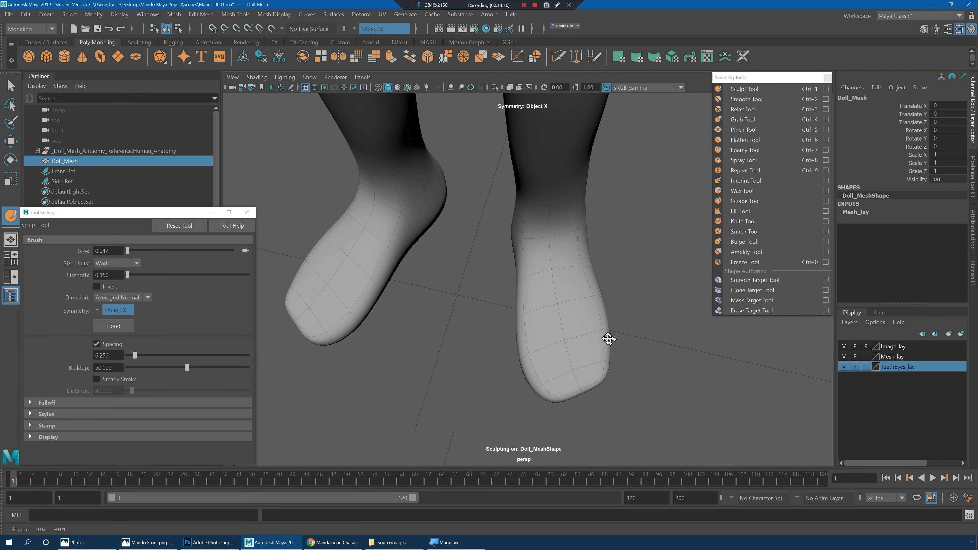
{"action": "left_click_drag", "start_coordinate": [609, 339], "coordinate": [615, 337], "text": "alt"}
Step: Broaden the front of the feet from above with the Grab Tool at a brush size of 0.066
{"action": "left_click", "coordinate": [743, 120]}
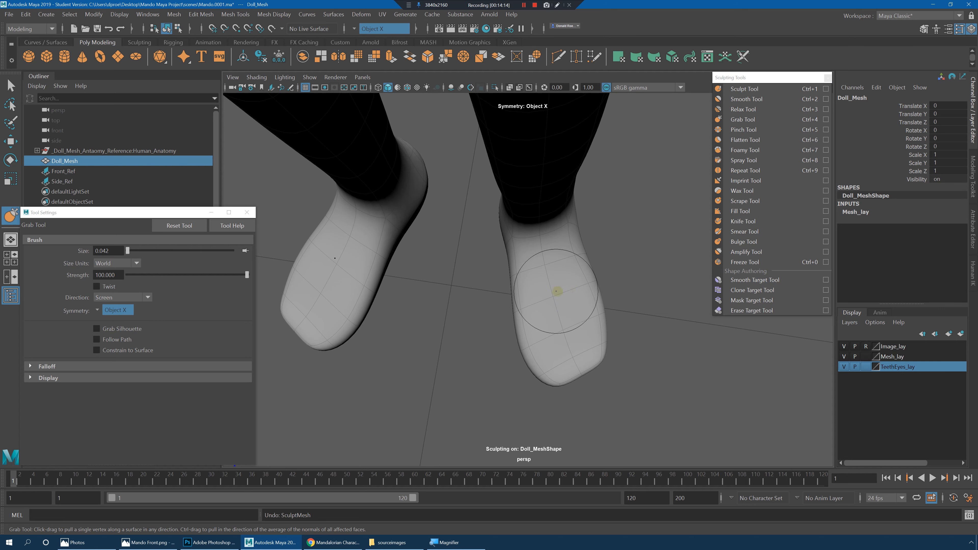
{"action": "key", "text": "b"}
{"action": "left_click_drag", "start_coordinate": [557, 291], "coordinate": [577, 290]}
{"action": "left_click_drag", "start_coordinate": [595, 323], "coordinate": [606, 368]}
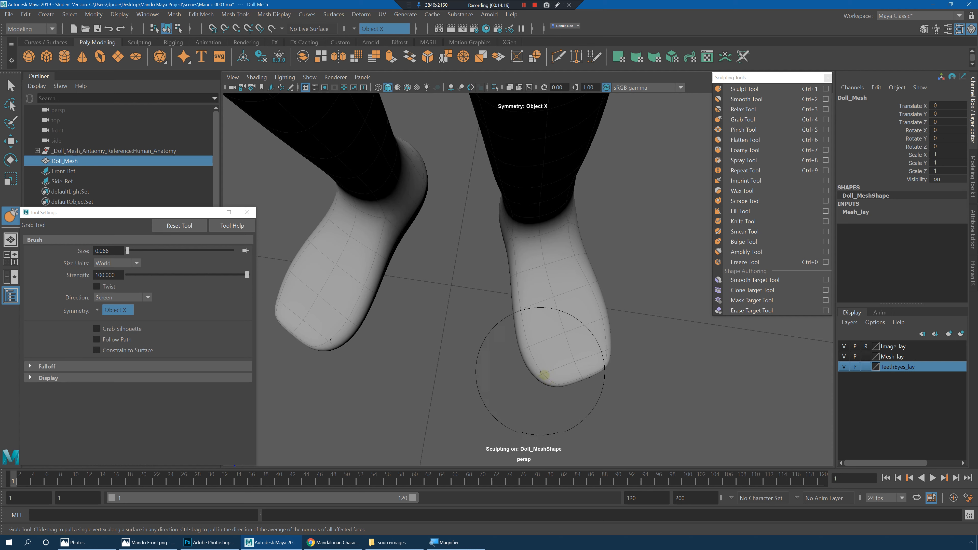
{"action": "left_click_drag", "start_coordinate": [510, 275], "coordinate": [516, 274]}
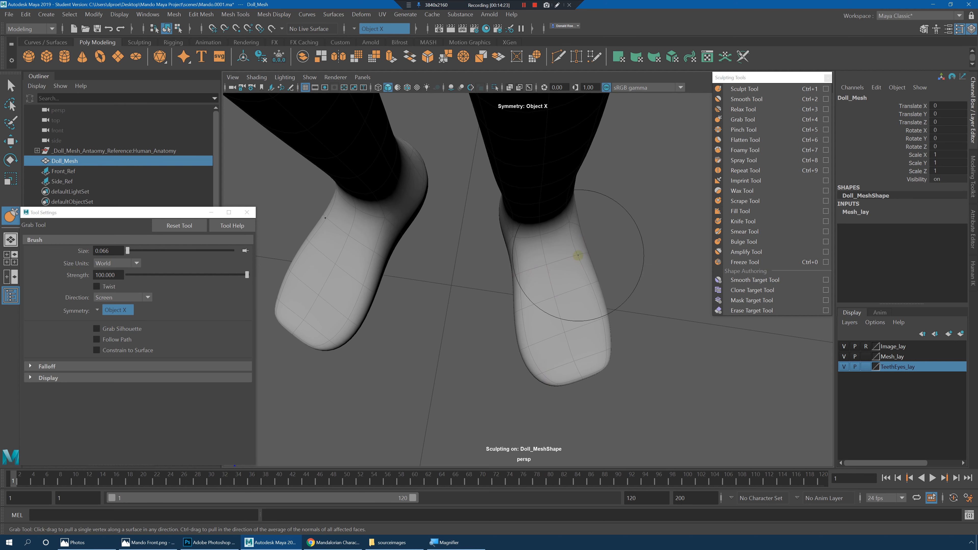
{"action": "left_click_drag", "start_coordinate": [525, 364], "coordinate": [526, 370]}
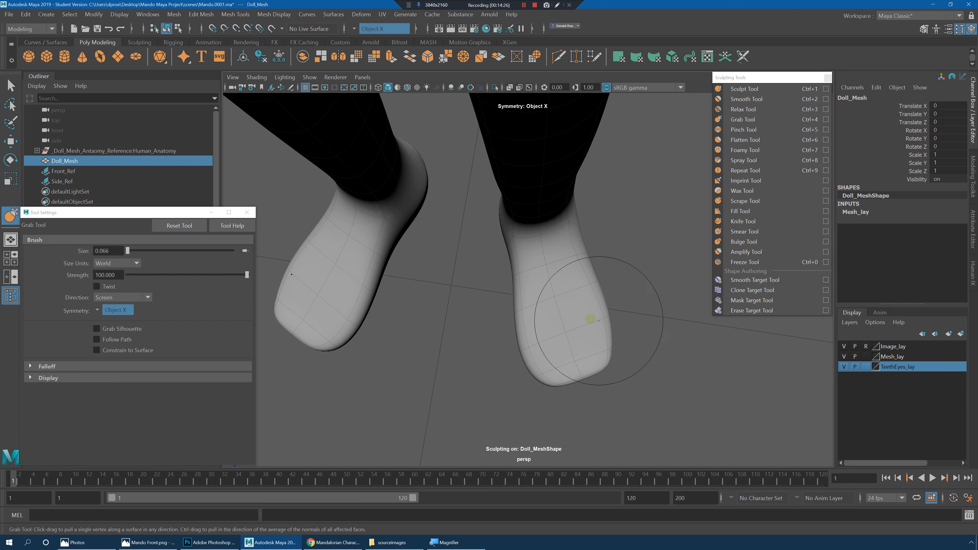
Step: Try to pull in the sides of the ankle above the heel with the Grab Tool and show the unsmoothed mesh
{"action": "left_click_drag", "start_coordinate": [587, 324], "coordinate": [525, 295], "text": "alt"}
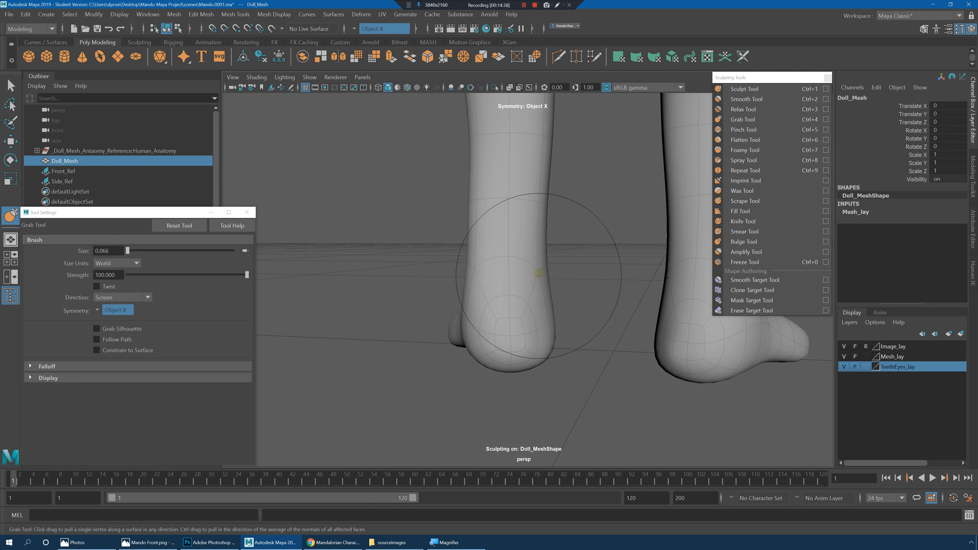
{"action": "left_click_drag", "start_coordinate": [540, 266], "coordinate": [537, 267]}
{"action": "left_click_drag", "start_coordinate": [476, 267], "coordinate": [480, 271]}
{"action": "right_click_drag", "start_coordinate": [496, 274], "coordinate": [562, 282], "text": "alt"}
{"action": "mouse_move", "coordinate": [555, 281]}
{"action": "left_mouse_down", "text": "alt"}
{"action": "mouse_move", "coordinate": [537, 280]}
{"action": "mouse_move", "coordinate": [532, 263]}
{"action": "left_mouse_up", "text": "alt"}
{"action": "key", "text": "1"}
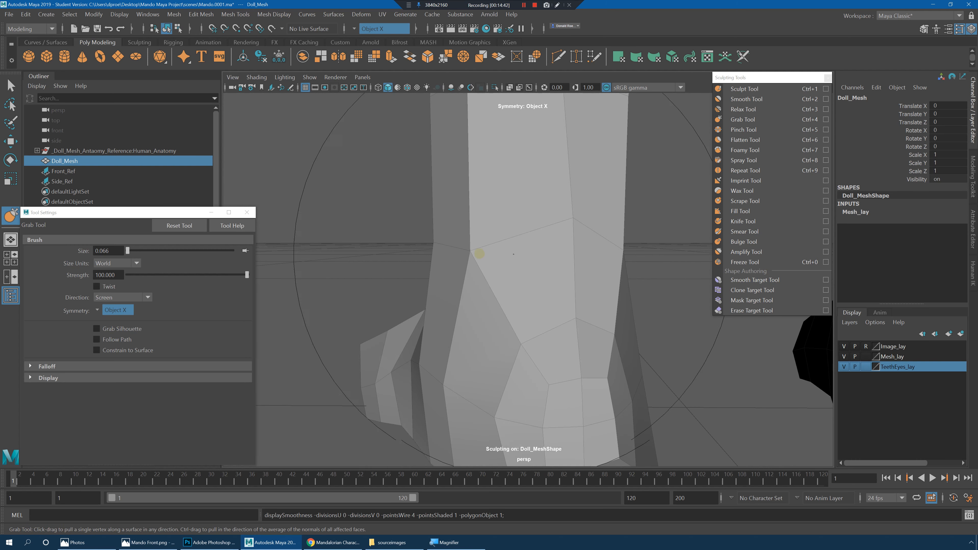
Step: Undo the most recent grab strokes on the doll mesh
{"action": "key", "text": "ctrl+z"}
{"action": "key", "text": "ctrl+z"}
{"action": "key", "text": "ctrl+z"}
{"action": "key", "text": "ctrl+z"}
{"action": "key", "text": "ctrl+z"}
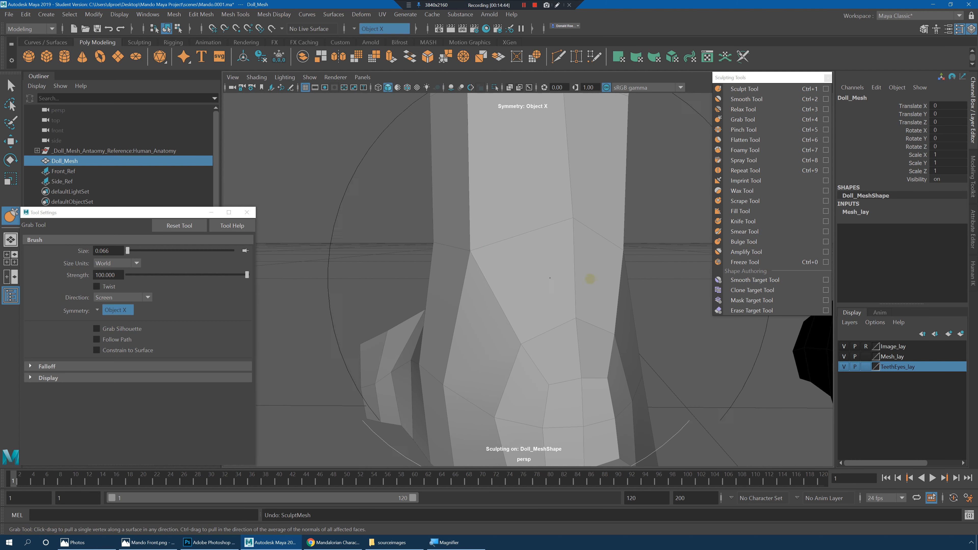
Step: Pick the Bulge Tool with a brush size of 0.033 for the feet and display the smooth preview
{"action": "right_click_drag", "start_coordinate": [590, 279], "coordinate": [486, 289], "text": "alt"}
{"action": "left_click_drag", "start_coordinate": [485, 289], "coordinate": [622, 282], "text": "alt"}
{"action": "right_click_drag", "start_coordinate": [555, 287], "coordinate": [609, 293], "text": "alt"}
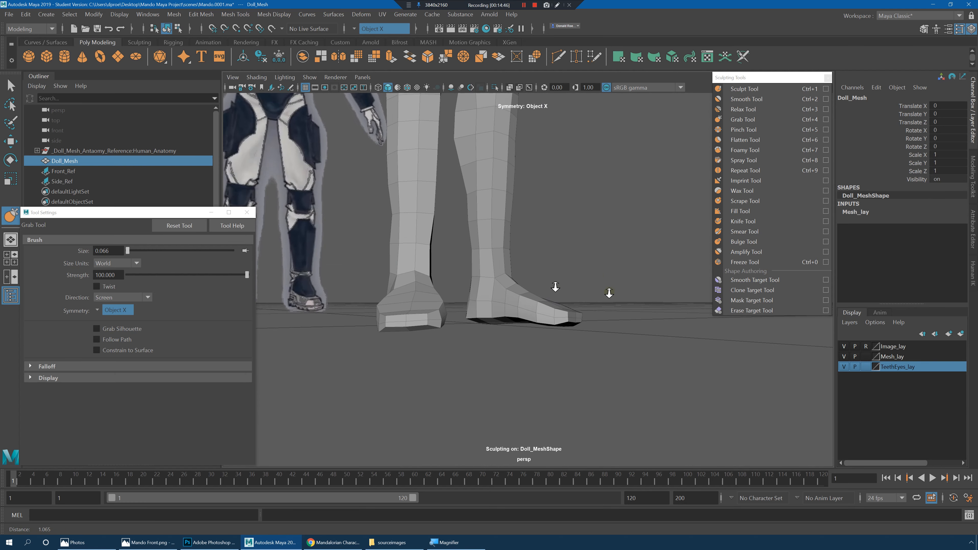
{"action": "mouse_move", "coordinate": [555, 288]}
{"action": "left_mouse_down", "text": "alt"}
{"action": "mouse_move", "coordinate": [577, 295]}
{"action": "mouse_move", "coordinate": [527, 301]}
{"action": "mouse_move", "coordinate": [516, 291]}
{"action": "mouse_move", "coordinate": [537, 302]}
{"action": "left_mouse_up", "text": "alt"}
{"action": "left_click", "coordinate": [744, 241]}
{"action": "key", "text": "b"}
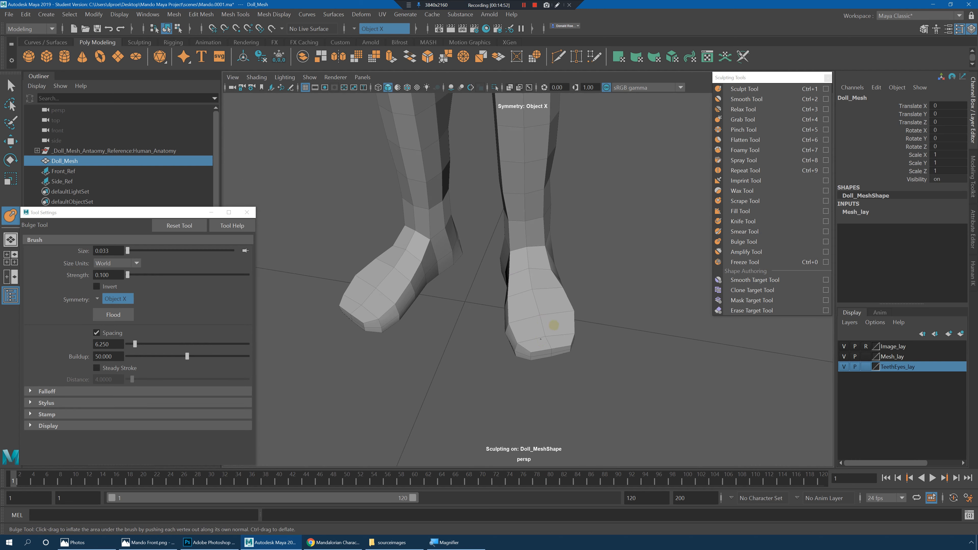
{"action": "key", "text": "4"}
{"action": "key", "text": "5"}
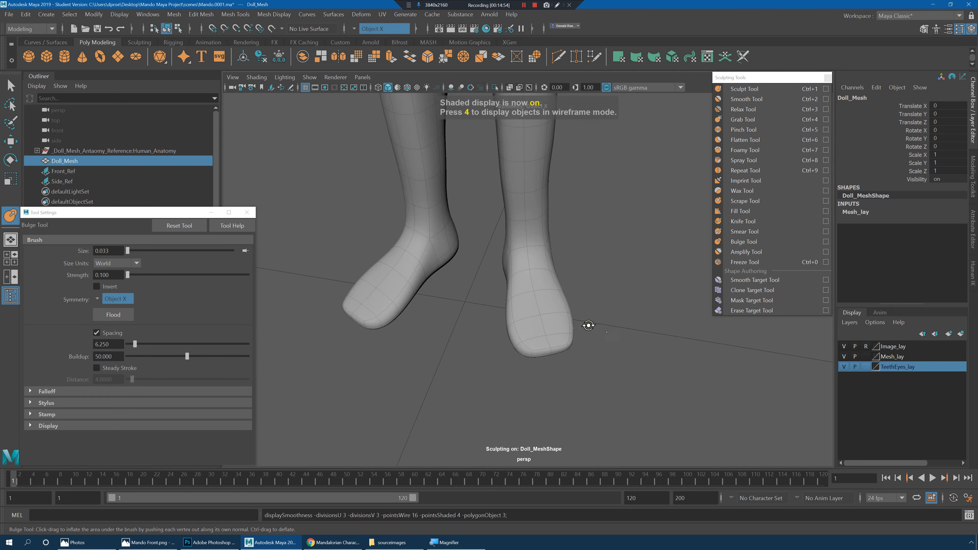
Step: Set the Bulge Tool's strength to 1.702 and swell the front of the feet from several sides
{"action": "left_click_drag", "start_coordinate": [585, 326], "coordinate": [543, 308], "text": "alt"}
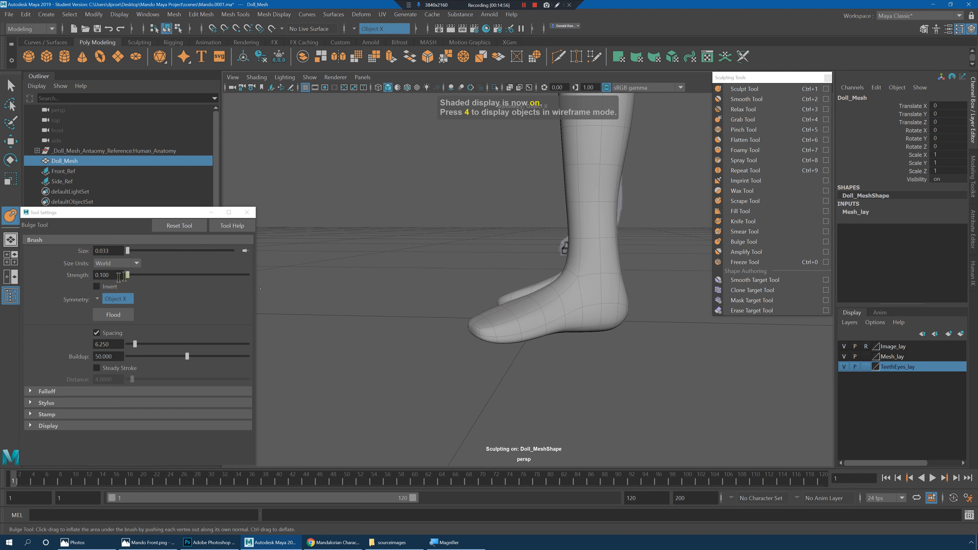
{"action": "left_click_drag", "start_coordinate": [129, 276], "coordinate": [131, 276]}
{"action": "left_click_drag", "start_coordinate": [478, 285], "coordinate": [542, 311], "text": "alt"}
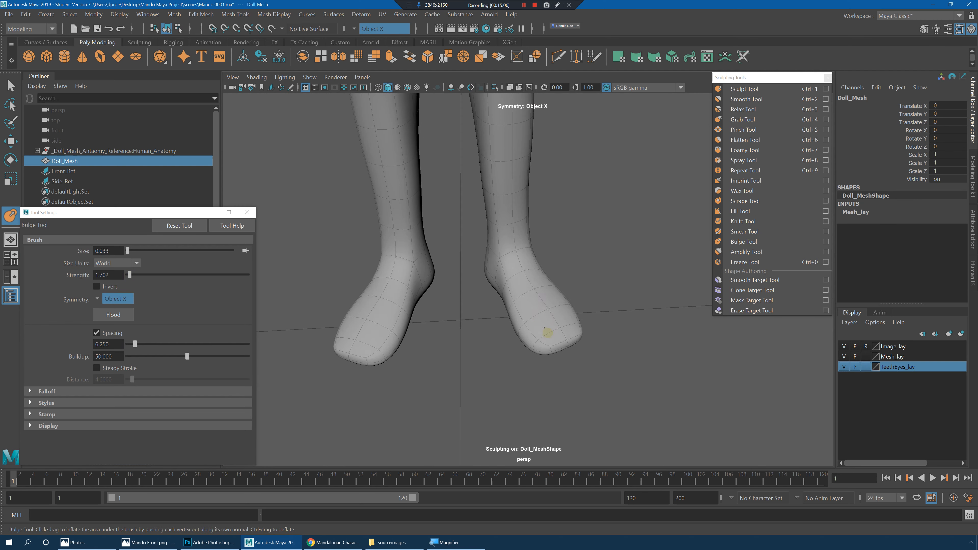
{"action": "left_click_drag", "start_coordinate": [562, 312], "coordinate": [535, 299], "text": "alt"}
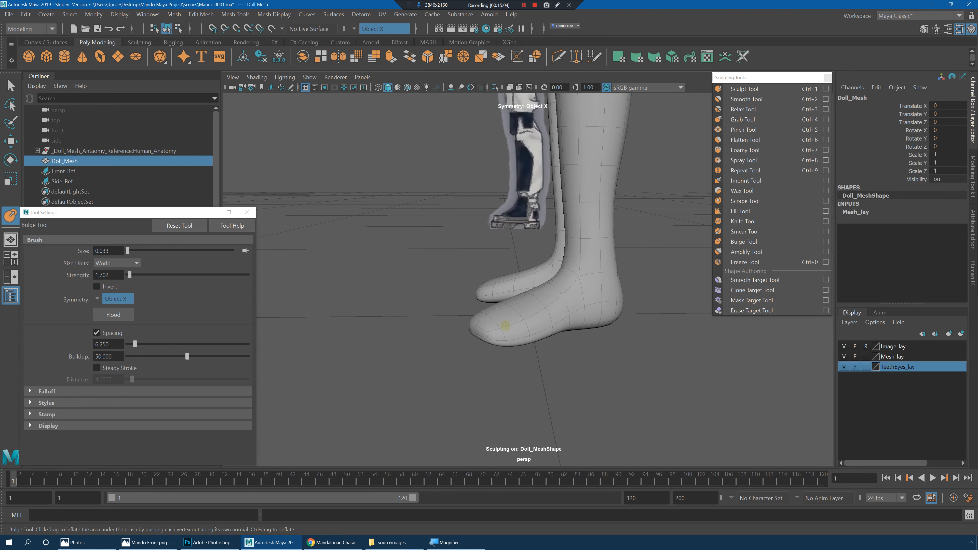
{"action": "left_click_drag", "start_coordinate": [548, 305], "coordinate": [525, 281], "text": "alt"}
{"action": "left_click_drag", "start_coordinate": [551, 313], "coordinate": [503, 295], "text": "alt"}
{"action": "mouse_move", "coordinate": [569, 327]}
{"action": "left_mouse_down", "text": "alt"}
{"action": "mouse_move", "coordinate": [513, 307]}
{"action": "mouse_move", "coordinate": [520, 315]}
{"action": "mouse_move", "coordinate": [531, 306]}
{"action": "mouse_move", "coordinate": [524, 339]}
{"action": "mouse_move", "coordinate": [535, 306]}
{"action": "mouse_move", "coordinate": [578, 333]}
{"action": "mouse_move", "coordinate": [609, 319]}
{"action": "left_mouse_up", "text": "alt"}
Step: Reshape the toes and upper foot with the Grab Tool at a brush size of 0.055
{"action": "left_click", "coordinate": [735, 116]}
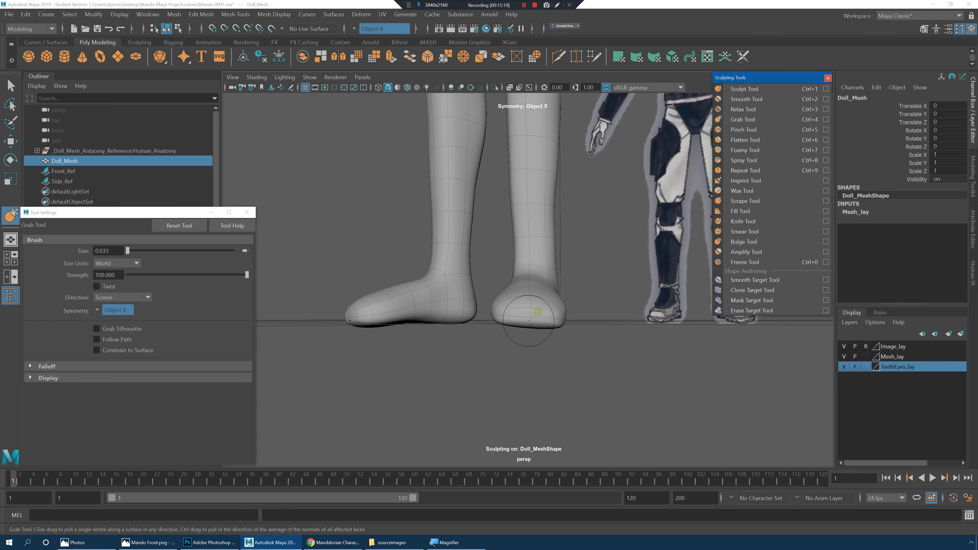
{"action": "left_click", "coordinate": [543, 309]}
{"action": "key", "text": "b"}
{"action": "left_click_drag", "start_coordinate": [536, 310], "coordinate": [551, 310]}
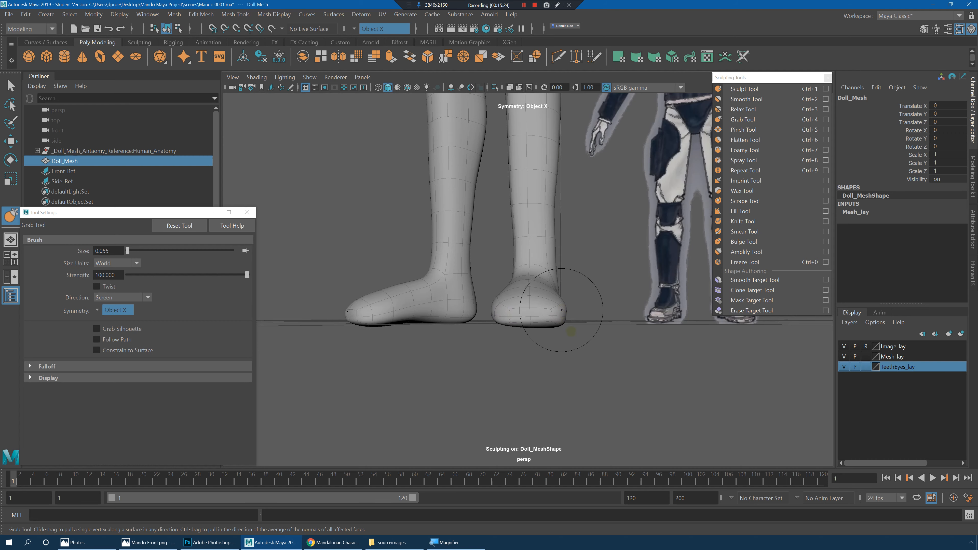
{"action": "left_click_drag", "start_coordinate": [562, 310], "coordinate": [516, 313], "text": "alt"}
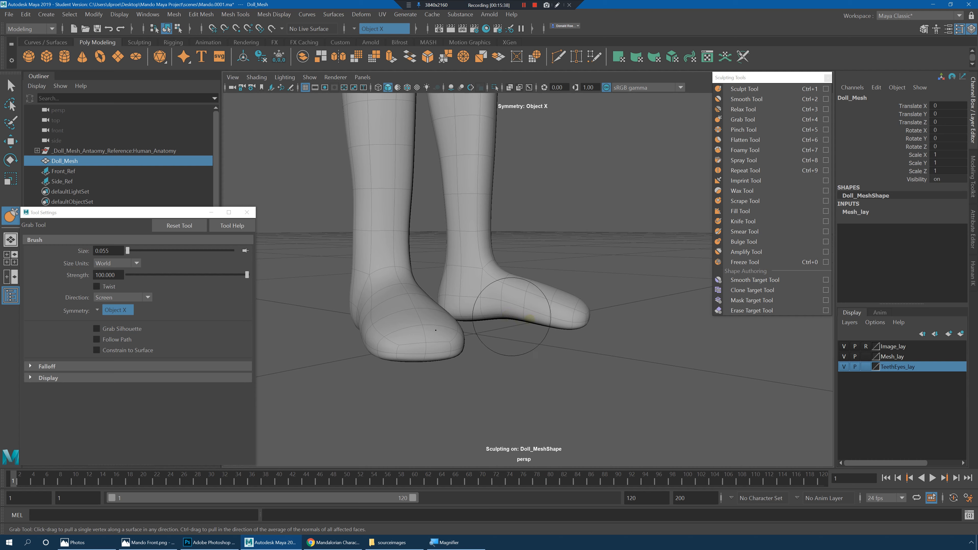
{"action": "left_click_drag", "start_coordinate": [505, 311], "coordinate": [537, 304], "text": "alt"}
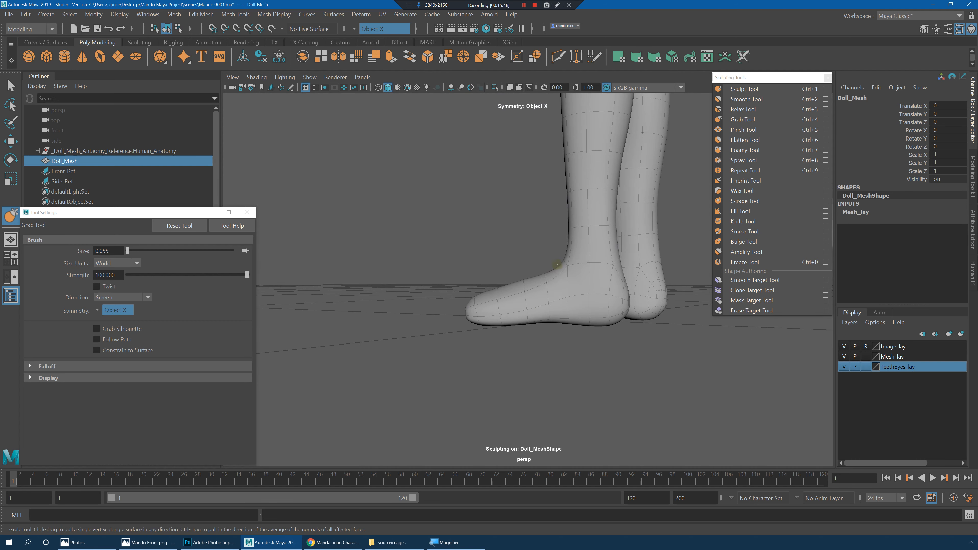
{"action": "left_click_drag", "start_coordinate": [619, 250], "coordinate": [581, 335], "text": "alt"}
Step: Show the doll mesh without smoothing and switch to the Select Tool for a close-up of the foot
{"action": "key", "text": "1"}
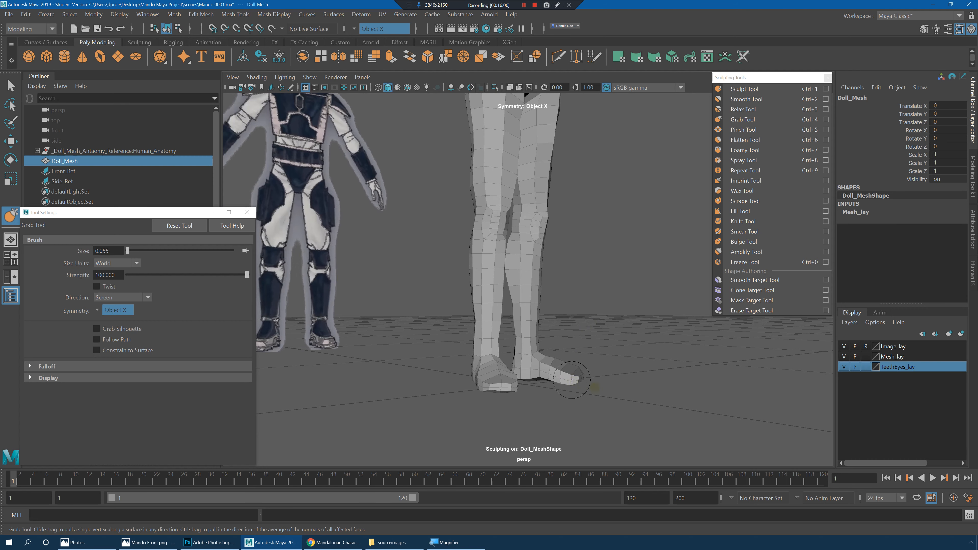
{"action": "middle_click_drag", "start_coordinate": [572, 374], "coordinate": [576, 347], "text": "alt"}
{"action": "right_click_drag", "start_coordinate": [576, 349], "coordinate": [708, 362], "text": "alt"}
{"action": "key", "text": "q"}
{"action": "right_click_drag", "start_coordinate": [568, 342], "coordinate": [631, 349], "text": "alt"}
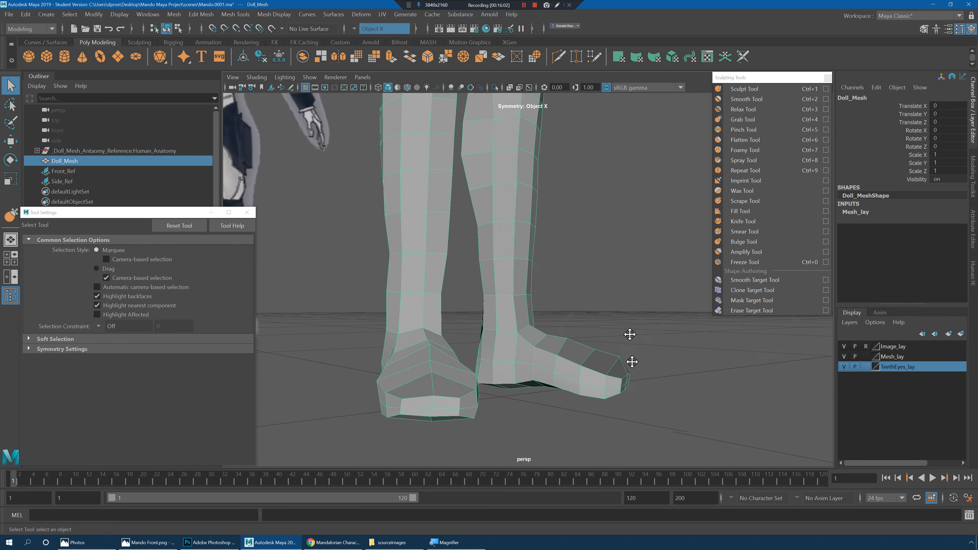
{"action": "middle_click_drag", "start_coordinate": [631, 348], "coordinate": [605, 304], "text": "alt"}
{"action": "right_click_drag", "start_coordinate": [605, 304], "coordinate": [634, 341], "text": "alt"}
{"action": "key", "text": "3"}
{"action": "key", "text": "1"}
{"action": "mouse_move", "coordinate": [573, 318]}
{"action": "left_mouse_down", "text": "alt"}
{"action": "mouse_move", "coordinate": [595, 316]}
{"action": "mouse_move", "coordinate": [559, 319]}
{"action": "left_mouse_up", "text": "alt"}
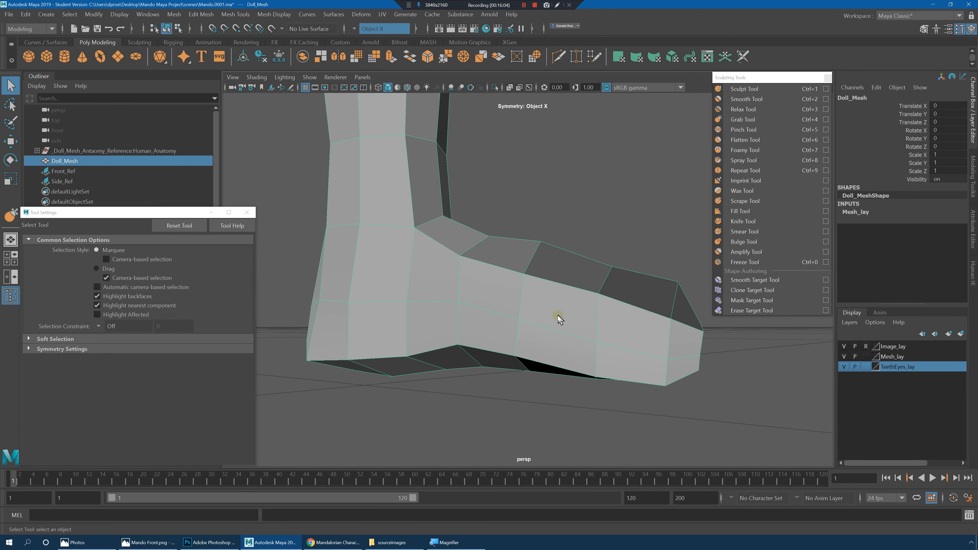
Step: Switch the doll mesh to vertex mode and select the vertices along the sole of the foot
{"action": "right_click_drag", "start_coordinate": [558, 267], "coordinate": [520, 257]}
{"action": "left_click_drag", "start_coordinate": [513, 292], "coordinate": [509, 286], "text": "alt"}
{"action": "left_click_drag", "start_coordinate": [370, 392], "coordinate": [373, 356], "text": "alt"}
{"action": "left_click", "coordinate": [288, 424]}
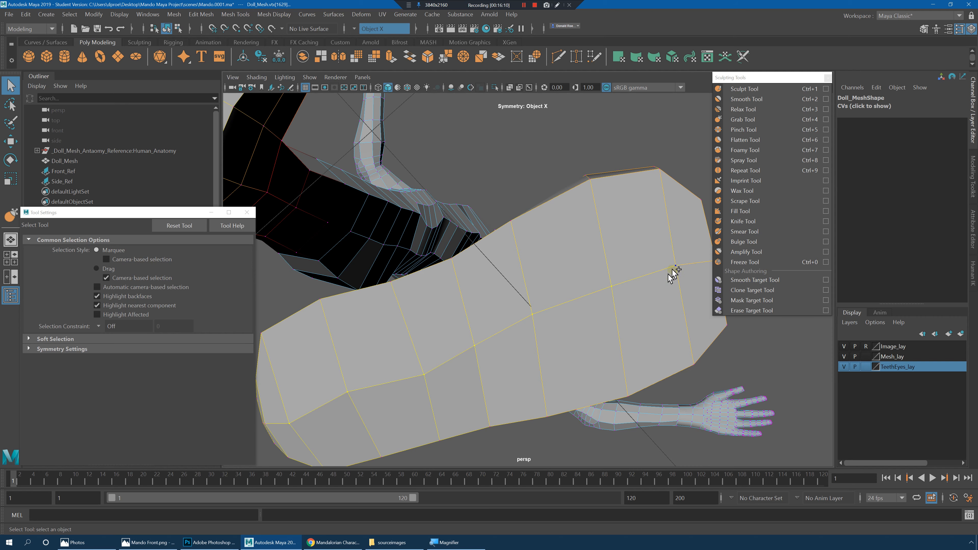
Step: Try to flatten the sole vertices vertically with the Scale Tool while soft selection is on
{"action": "left_click_drag", "start_coordinate": [613, 296], "coordinate": [470, 427], "text": "alt"}
{"action": "key", "text": "w"}
{"action": "key", "text": "r"}
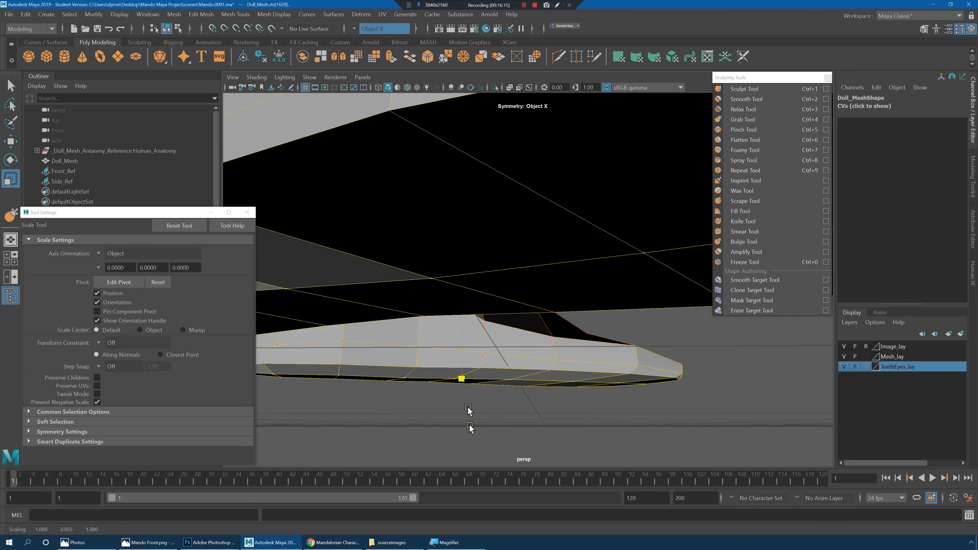
{"action": "right_click_drag", "start_coordinate": [631, 379], "coordinate": [596, 393], "text": "alt"}
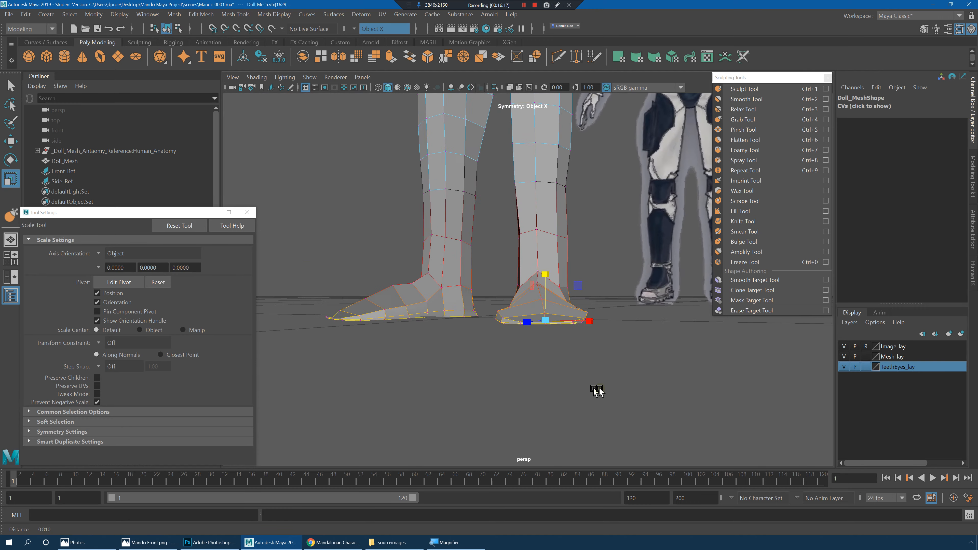
{"action": "key", "text": "ctrl+z"}
Step: Turn off soft selection and scale the sole vertices vertically to flatten the bottom of the feet
{"action": "left_click_drag", "start_coordinate": [596, 393], "coordinate": [568, 329], "text": "alt"}
{"action": "key", "text": "b"}
{"action": "right_click_drag", "start_coordinate": [568, 329], "coordinate": [557, 293], "text": "alt"}
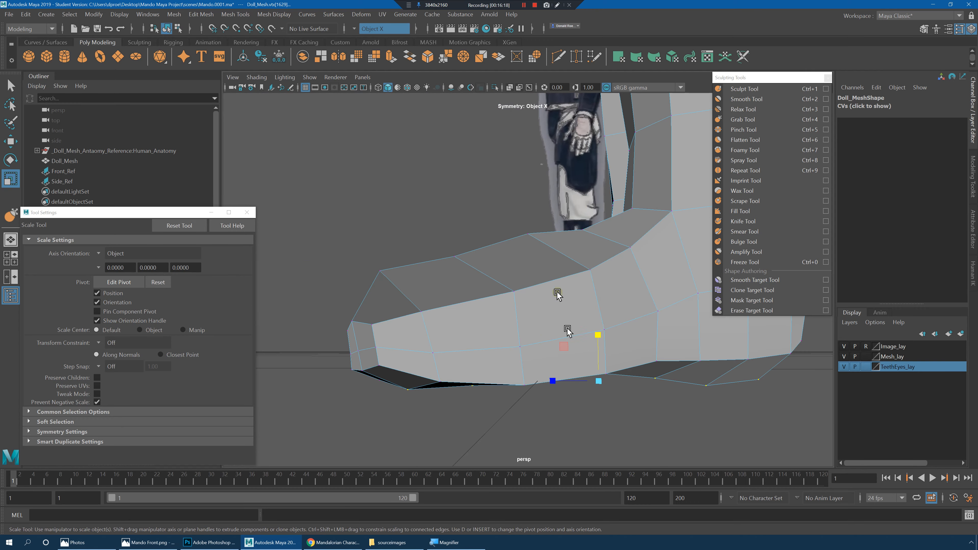
{"action": "left_click_drag", "start_coordinate": [599, 333], "coordinate": [621, 472]}
{"action": "left_click_drag", "start_coordinate": [576, 382], "coordinate": [525, 366], "text": "alt"}
Step: Select the front-foot vertices with the Move Tool and turn on soft selection with a falloff radius of 3.62
{"action": "key", "text": "w"}
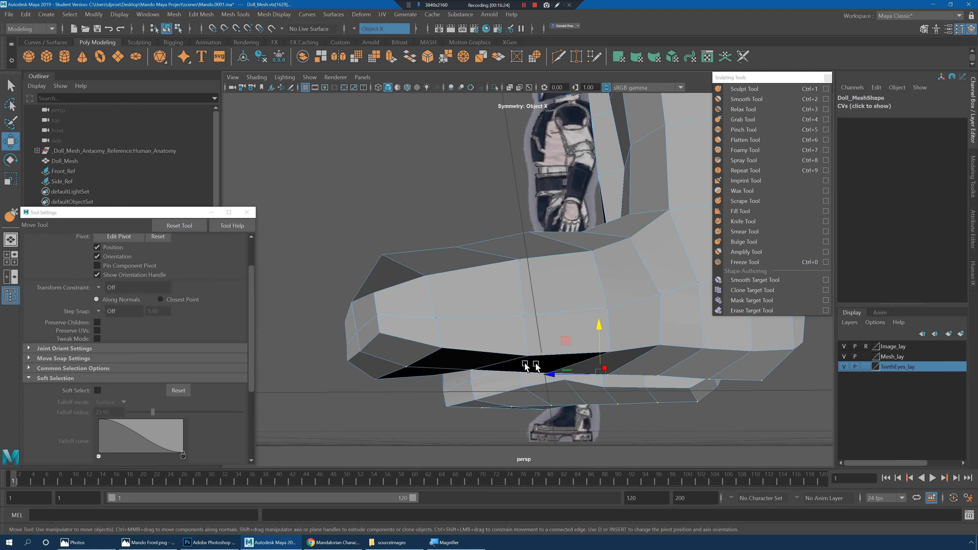
{"action": "left_click_drag", "start_coordinate": [530, 312], "coordinate": [501, 341]}
{"action": "left_click", "coordinate": [550, 386]}
{"action": "left_click_drag", "start_coordinate": [525, 420], "coordinate": [524, 372], "text": "alt"}
{"action": "middle_click_drag", "start_coordinate": [524, 372], "coordinate": [463, 277], "text": "alt"}
{"action": "left_click_drag", "start_coordinate": [384, 199], "coordinate": [649, 399]}
{"action": "key", "text": "b"}
{"action": "key", "text": "f"}
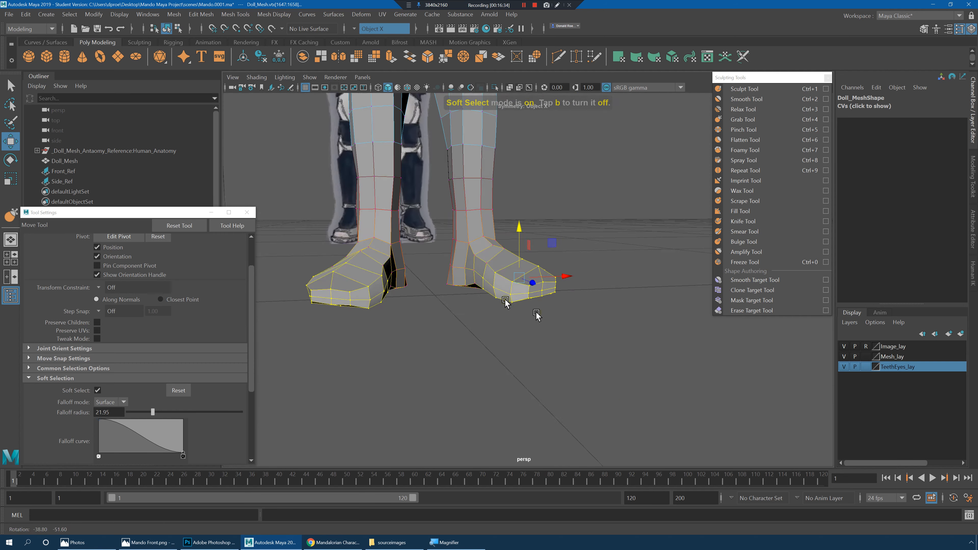
{"action": "left_click_drag", "start_coordinate": [153, 412], "coordinate": [132, 413]}
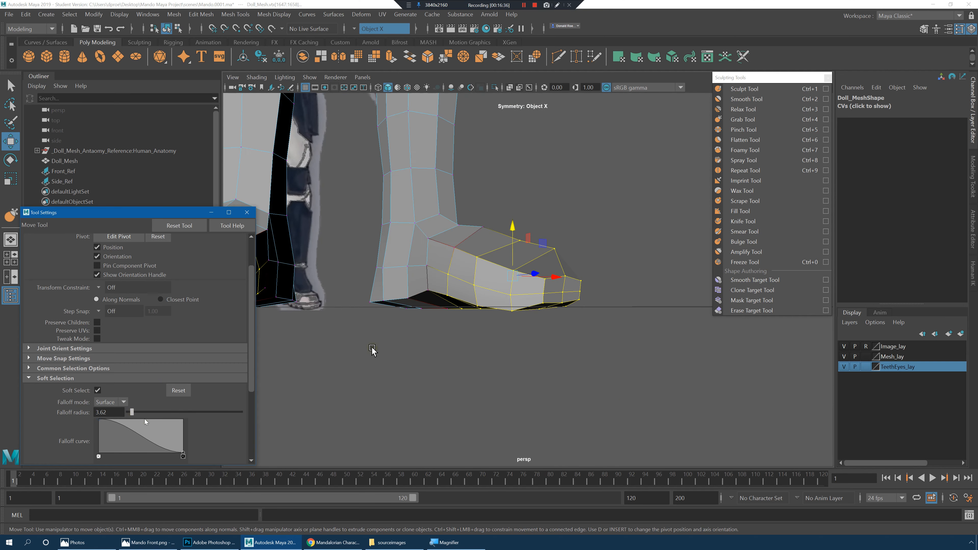
Step: Rotate and move the selected front-foot vertices to adjust the toes, and return to object mode
{"action": "left_click_drag", "start_coordinate": [374, 350], "coordinate": [578, 285], "text": "alt"}
{"action": "key", "text": "e"}
{"action": "left_click_drag", "start_coordinate": [547, 231], "coordinate": [658, 208]}
{"action": "left_click", "coordinate": [560, 228]}
{"action": "key", "text": "w"}
{"action": "left_click", "coordinate": [661, 205]}
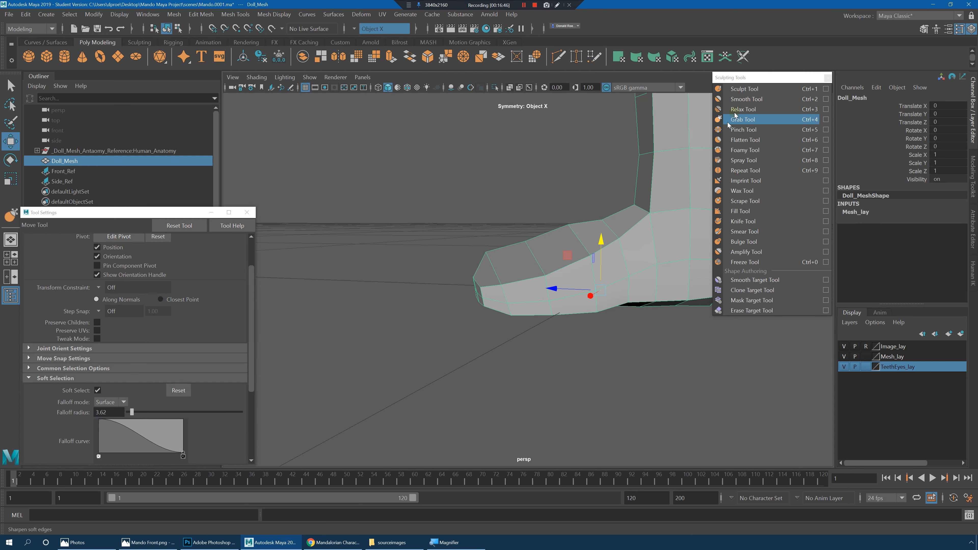
Step: Even out the surface of the doll's feet with the Relax Tool at size 0.055 and strength 17.660
{"action": "left_click", "coordinate": [744, 109]}
{"action": "left_click", "coordinate": [135, 275]}
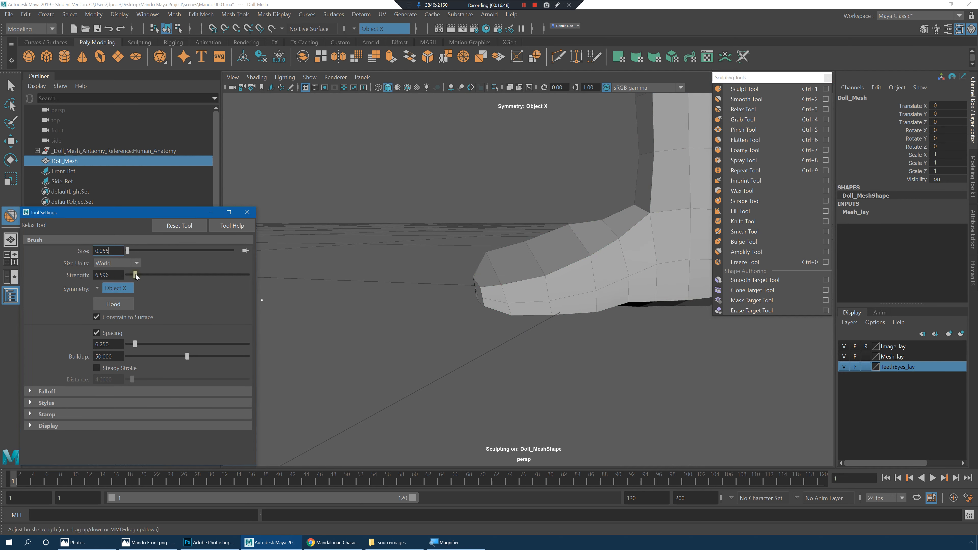
{"action": "mouse_move", "coordinate": [459, 170]}
{"action": "left_mouse_down", "text": "alt"}
{"action": "mouse_move", "coordinate": [547, 226]}
{"action": "mouse_move", "coordinate": [550, 215]}
{"action": "mouse_move", "coordinate": [580, 249]}
{"action": "left_mouse_up", "text": "alt"}
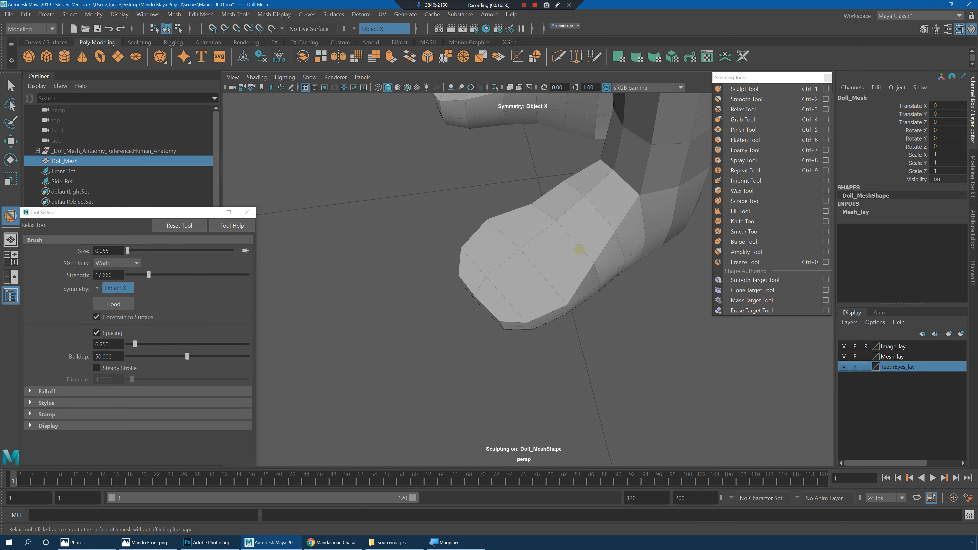
{"action": "mouse_move", "coordinate": [531, 277]}
{"action": "left_mouse_down", "text": "alt"}
{"action": "mouse_move", "coordinate": [514, 284]}
{"action": "mouse_move", "coordinate": [527, 278]}
{"action": "left_mouse_up", "text": "alt"}
{"action": "mouse_move", "coordinate": [508, 216]}
{"action": "left_mouse_down"}
{"action": "mouse_move", "coordinate": [477, 187]}
{"action": "mouse_move", "coordinate": [544, 204]}
{"action": "mouse_move", "coordinate": [540, 177]}
{"action": "left_mouse_up"}
{"action": "left_click_drag", "start_coordinate": [477, 278], "coordinate": [490, 266], "text": "alt"}
{"action": "mouse_move", "coordinate": [427, 275]}
{"action": "left_mouse_down"}
{"action": "mouse_move", "coordinate": [381, 276]}
{"action": "mouse_move", "coordinate": [520, 283]}
{"action": "mouse_move", "coordinate": [531, 299]}
{"action": "mouse_move", "coordinate": [599, 308]}
{"action": "mouse_move", "coordinate": [525, 266]}
{"action": "mouse_move", "coordinate": [531, 234]}
{"action": "mouse_move", "coordinate": [554, 234]}
{"action": "mouse_move", "coordinate": [566, 275]}
{"action": "mouse_move", "coordinate": [506, 287]}
{"action": "mouse_move", "coordinate": [530, 295]}
{"action": "mouse_move", "coordinate": [537, 287]}
{"action": "mouse_move", "coordinate": [499, 278]}
{"action": "left_mouse_up"}
Step: Return to the Select Tool, turn on smooth mesh preview for the doll, and deselect it to review the feet and legs
{"action": "key", "text": "q"}
{"action": "key", "text": "3"}
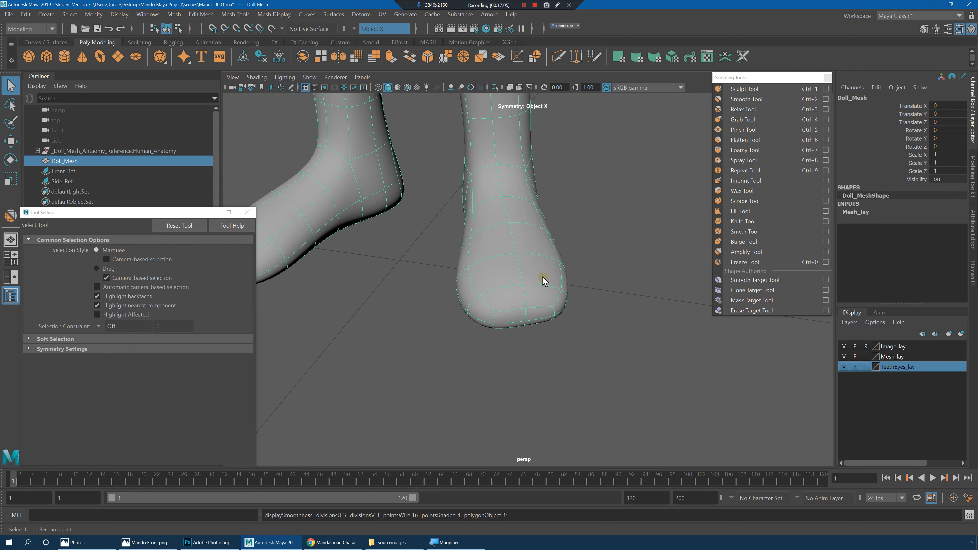
{"action": "left_click", "coordinate": [633, 292]}
{"action": "right_click_drag", "start_coordinate": [633, 292], "coordinate": [545, 245], "text": "alt"}
{"action": "middle_click_drag", "start_coordinate": [546, 245], "coordinate": [580, 311], "text": "alt"}
{"action": "left_click_drag", "start_coordinate": [580, 312], "coordinate": [590, 291], "text": "alt"}
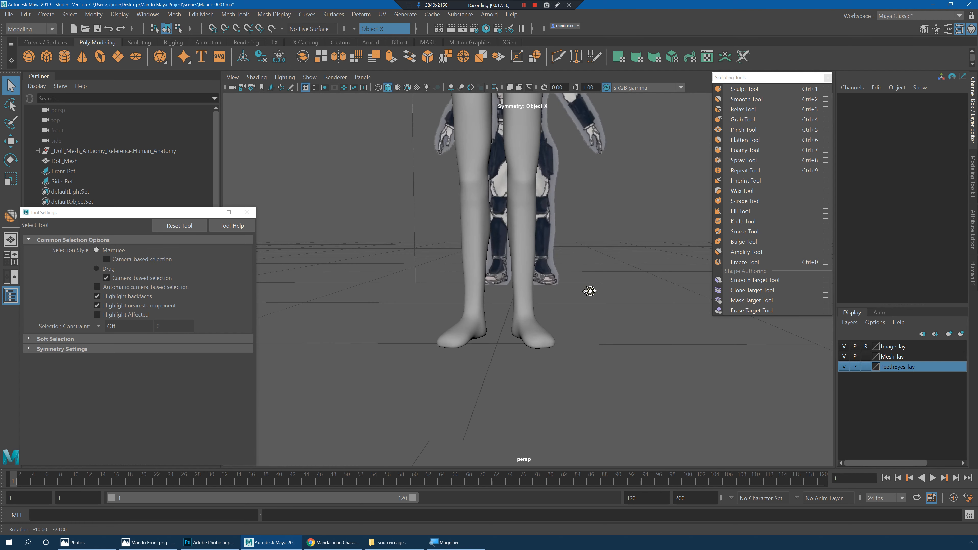
Step: Build up the calves and lower legs with the Bulge Tool at size 0.055 and strength 1.702, then deselect the doll
{"action": "scroll", "coordinate": [564, 262], "scroll_direction": "up", "scroll_amount": 6}
{"action": "left_click", "coordinate": [531, 248]}
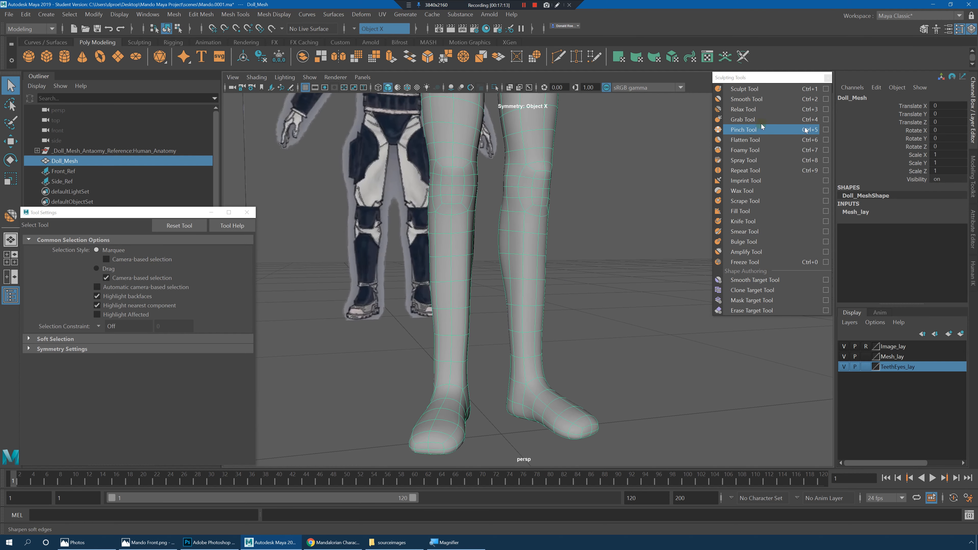
{"action": "left_click", "coordinate": [744, 241]}
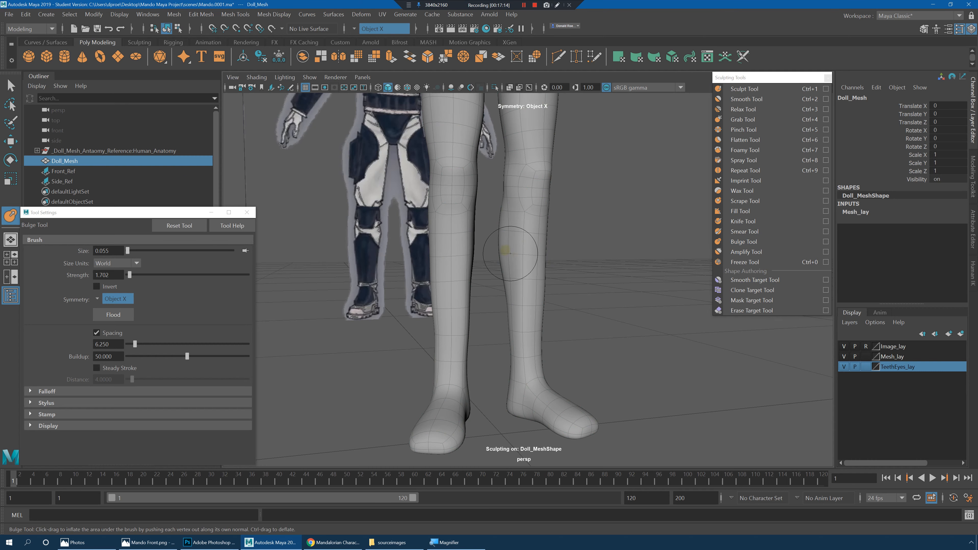
{"action": "left_click_drag", "start_coordinate": [512, 246], "coordinate": [511, 287], "text": "alt"}
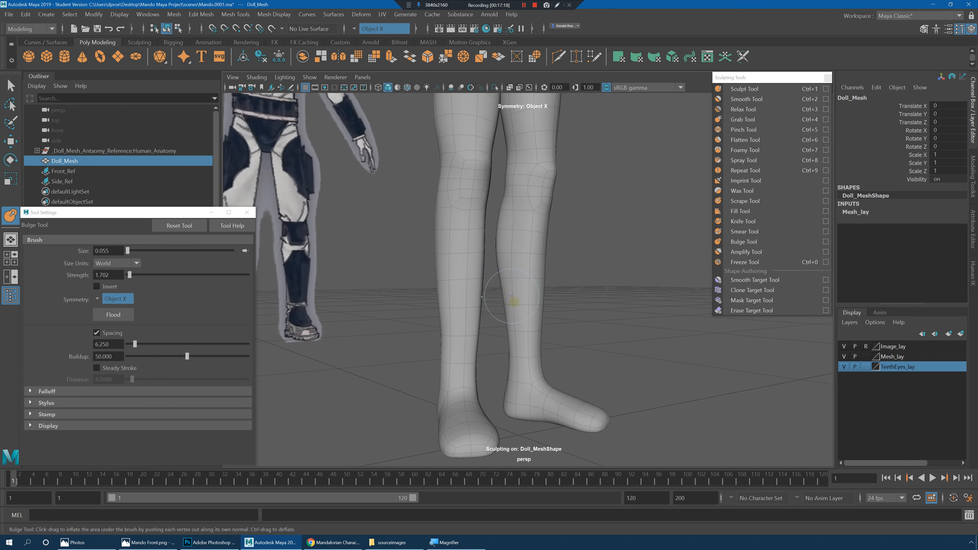
{"action": "left_click_drag", "start_coordinate": [531, 312], "coordinate": [557, 294], "text": "alt"}
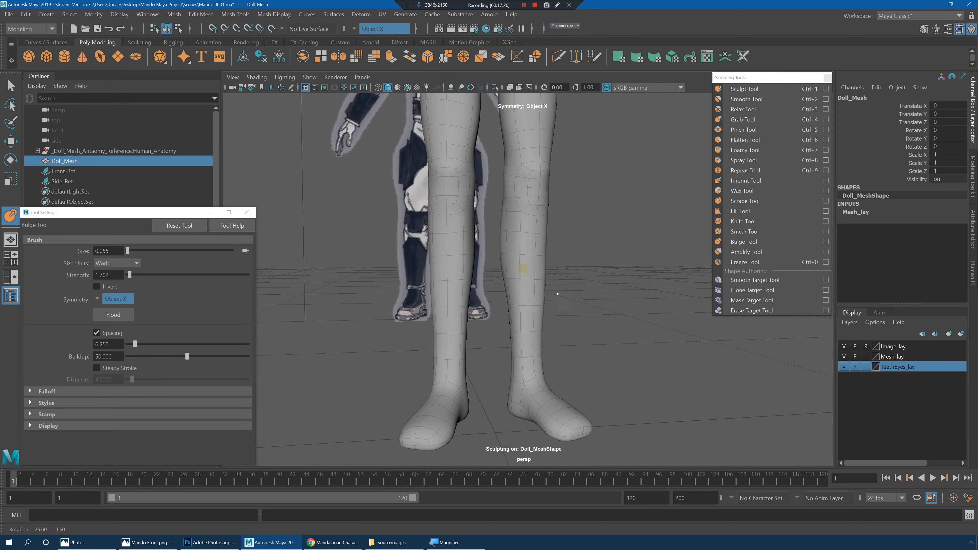
{"action": "mouse_move", "coordinate": [509, 235]}
{"action": "left_mouse_down", "text": "alt"}
{"action": "mouse_move", "coordinate": [527, 236]}
{"action": "mouse_move", "coordinate": [503, 237]}
{"action": "left_mouse_up", "text": "alt"}
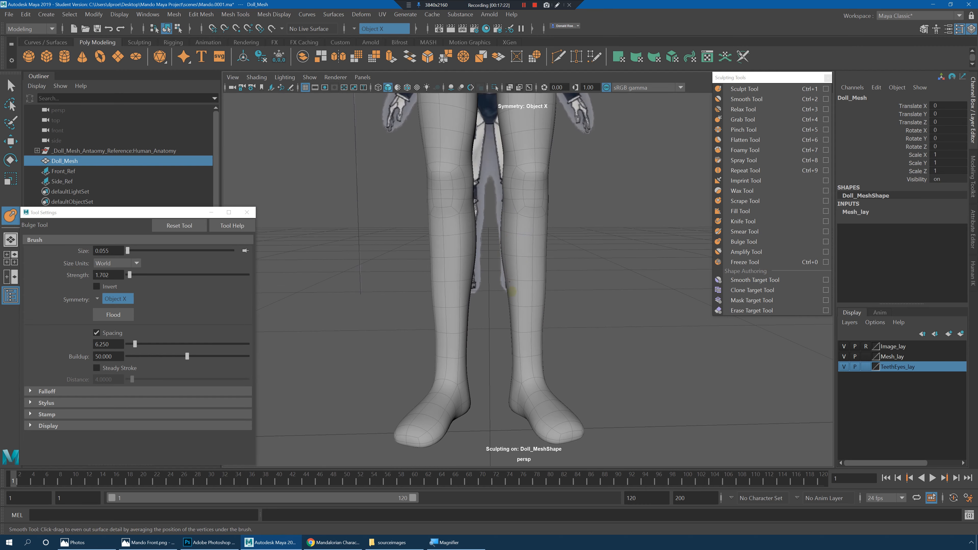
{"action": "left_click_drag", "start_coordinate": [509, 281], "coordinate": [545, 214], "text": "alt"}
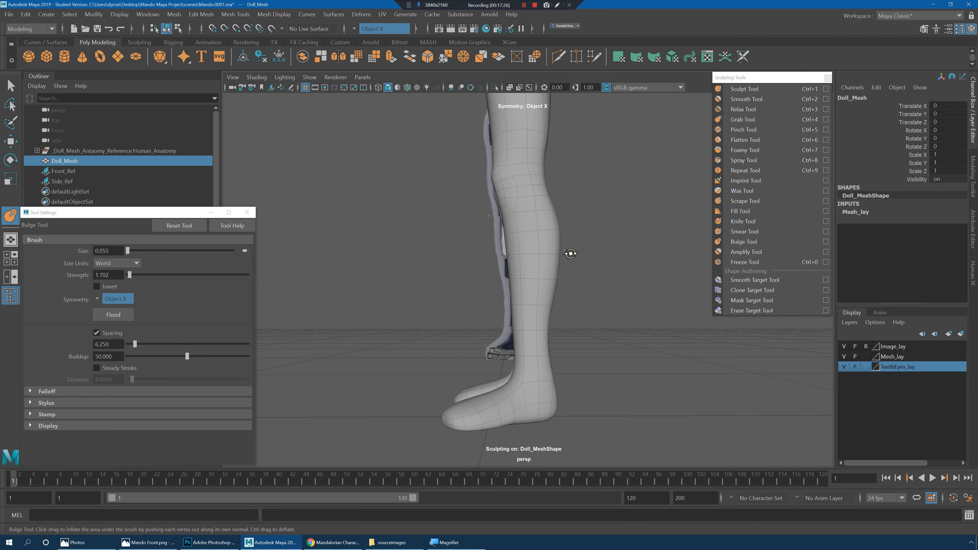
{"action": "left_click_drag", "start_coordinate": [571, 253], "coordinate": [546, 264], "text": "alt"}
{"action": "left_click_drag", "start_coordinate": [538, 325], "coordinate": [576, 281], "text": "alt"}
{"action": "left_click_drag", "start_coordinate": [554, 219], "coordinate": [633, 279], "text": "alt"}
{"action": "key", "text": "q"}
{"action": "left_click", "coordinate": [633, 279]}
Step: Inflate the doll's buttocks with the Bulge Tool at size 0.071 and strength 1.702
{"action": "scroll", "coordinate": [530, 188], "scroll_direction": "down", "scroll_amount": 7}
{"action": "middle_click_drag", "start_coordinate": [531, 188], "coordinate": [532, 298], "text": "alt"}
{"action": "scroll", "coordinate": [599, 225], "scroll_direction": "up", "scroll_amount": 4}
{"action": "left_click_drag", "start_coordinate": [593, 230], "coordinate": [562, 276], "text": "alt"}
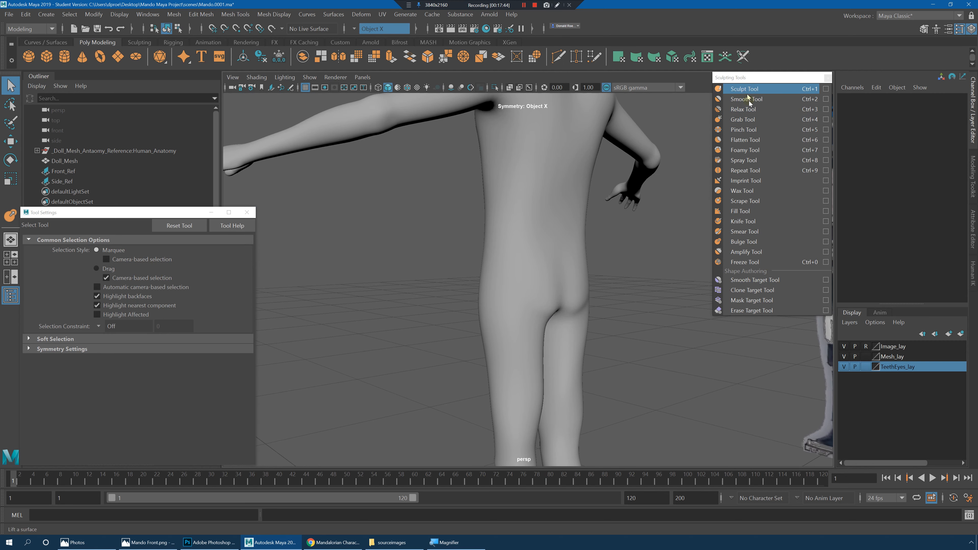
{"action": "left_click", "coordinate": [743, 242]}
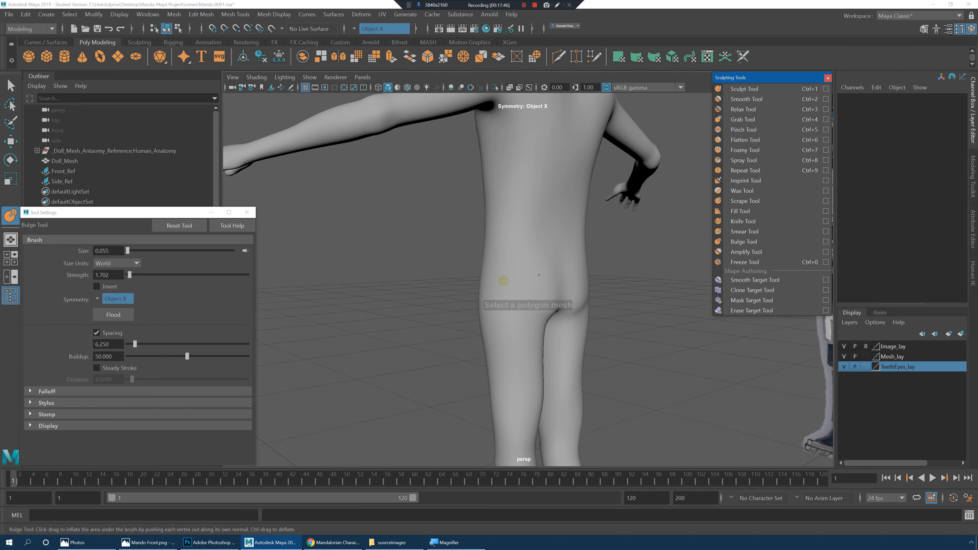
{"action": "scroll", "coordinate": [531, 285], "scroll_direction": "up", "scroll_amount": 3}
{"action": "left_click", "coordinate": [536, 280]}
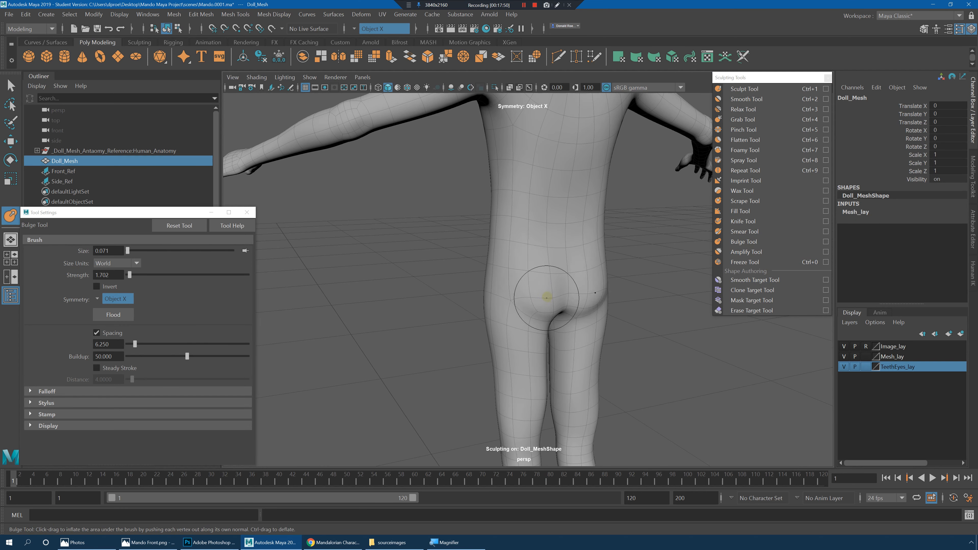
{"action": "mouse_move", "coordinate": [547, 298]}
{"action": "left_mouse_down", "text": "alt"}
{"action": "mouse_move", "coordinate": [505, 291]}
{"action": "mouse_move", "coordinate": [583, 287]}
{"action": "mouse_move", "coordinate": [613, 296]}
{"action": "mouse_move", "coordinate": [524, 291]}
{"action": "mouse_move", "coordinate": [547, 269]}
{"action": "mouse_move", "coordinate": [577, 316]}
{"action": "mouse_move", "coordinate": [572, 306]}
{"action": "mouse_move", "coordinate": [625, 306]}
{"action": "mouse_move", "coordinate": [602, 310]}
{"action": "mouse_move", "coordinate": [549, 249]}
{"action": "mouse_move", "coordinate": [574, 262]}
{"action": "mouse_move", "coordinate": [539, 289]}
{"action": "mouse_move", "coordinate": [569, 295]}
{"action": "left_mouse_up", "text": "alt"}
Step: Add volume around the doll's thighs and inner legs with the Bulge Tool at size 0.071
{"action": "left_click_drag", "start_coordinate": [636, 237], "coordinate": [535, 292], "text": "alt"}
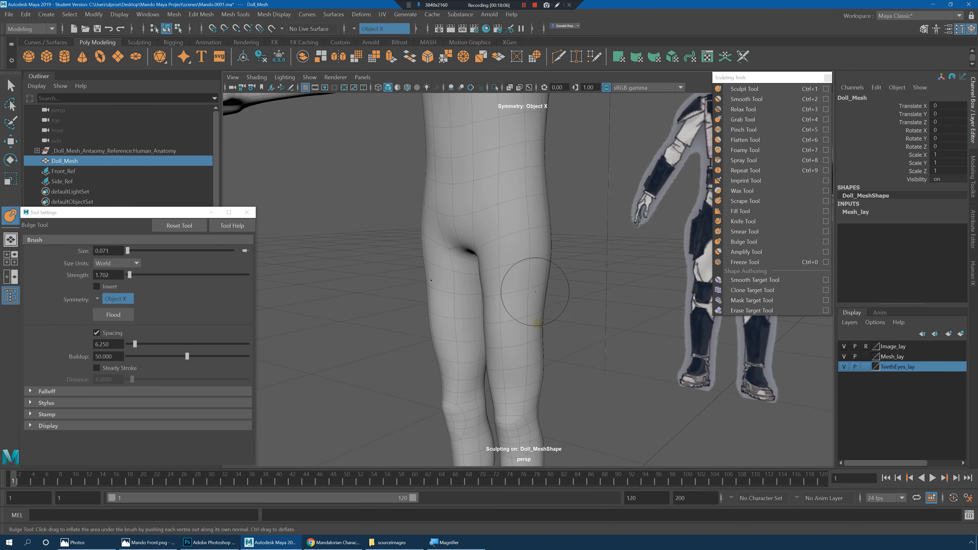
{"action": "left_click_drag", "start_coordinate": [528, 360], "coordinate": [553, 310], "text": "alt"}
{"action": "left_click_drag", "start_coordinate": [513, 364], "coordinate": [514, 289], "text": "alt"}
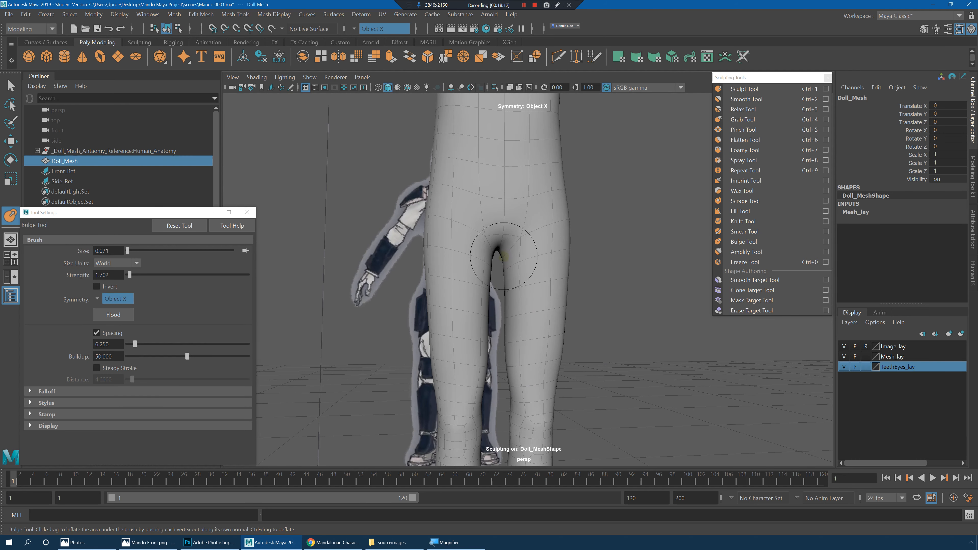
{"action": "left_click_drag", "start_coordinate": [526, 257], "coordinate": [506, 294], "text": "alt"}
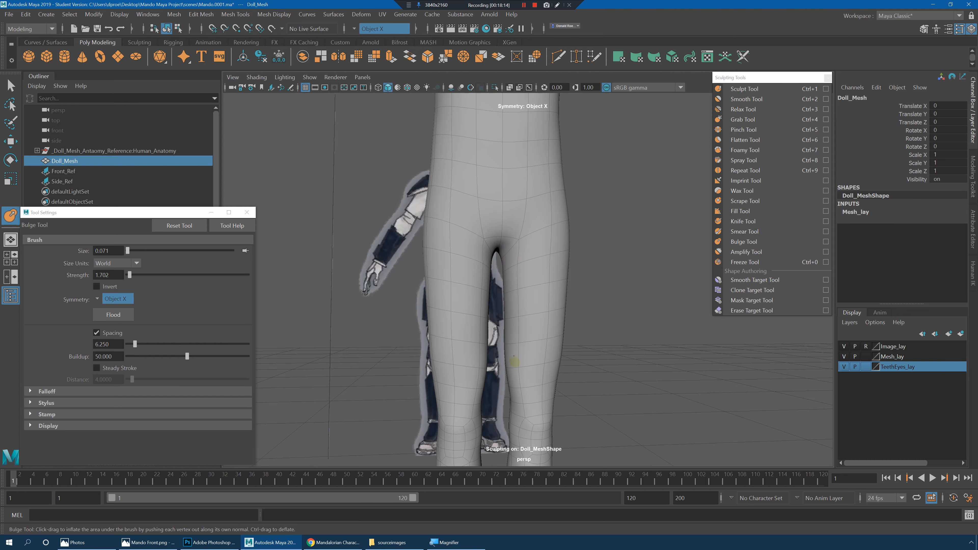
{"action": "left_click_drag", "start_coordinate": [514, 362], "coordinate": [496, 338], "text": "alt"}
{"action": "left_click_drag", "start_coordinate": [547, 311], "coordinate": [481, 331], "text": "alt"}
Step: Even out the thighs with the Relax Tool at size 0.071 and strength 17.660
{"action": "left_click", "coordinate": [743, 109]}
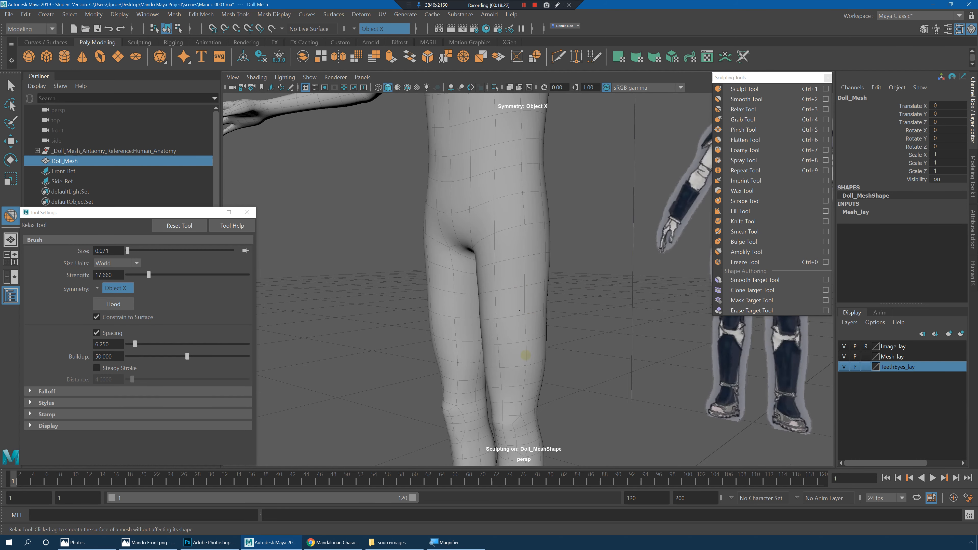
{"action": "left_click_drag", "start_coordinate": [543, 373], "coordinate": [534, 306], "text": "alt"}
{"action": "left_click_drag", "start_coordinate": [625, 206], "coordinate": [555, 312], "text": "alt"}
Step: Compare the doll's hips and legs with smooth mesh preview off and on, ending with the preview on
{"action": "key", "text": "q"}
{"action": "key", "text": "1"}
{"action": "left_click", "coordinate": [598, 312]}
{"action": "left_click", "coordinate": [548, 272]}
{"action": "key", "text": "3"}
{"action": "left_click", "coordinate": [632, 310]}
{"action": "left_click_drag", "start_coordinate": [667, 350], "coordinate": [528, 261], "text": "alt"}
Step: Reselect the doll mesh and fill out the buttocks and back of the hips with the Bulge Tool at strength 1.702
{"action": "left_click", "coordinate": [528, 261]}
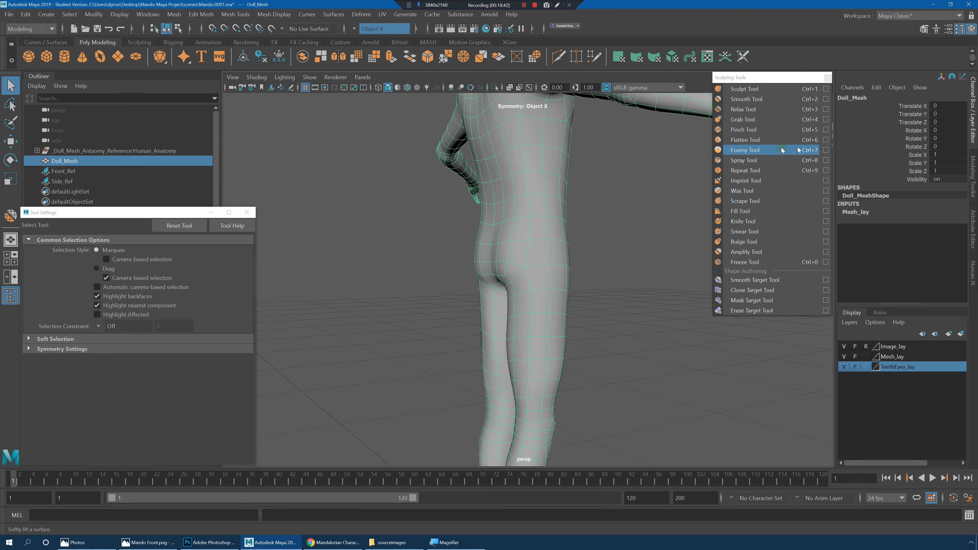
{"action": "left_click", "coordinate": [743, 120]}
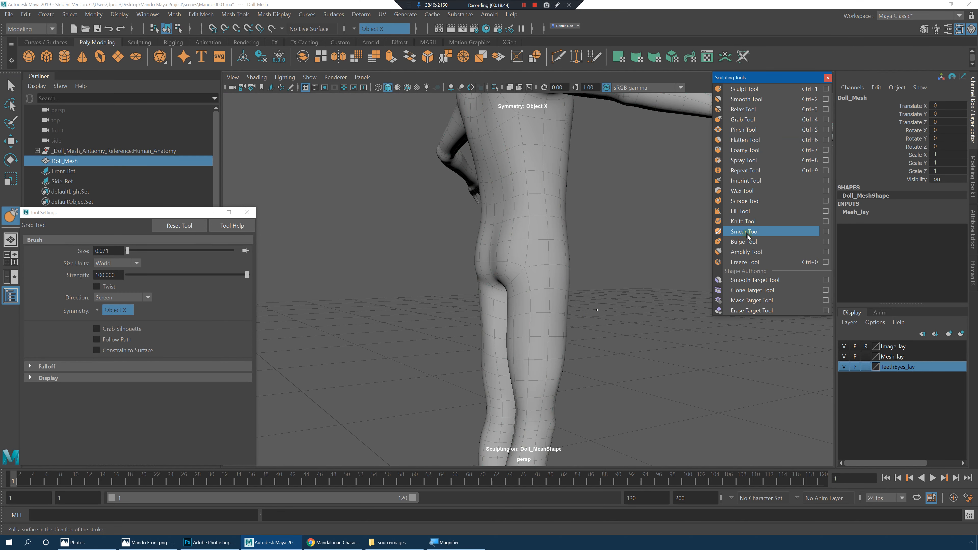
{"action": "left_click", "coordinate": [746, 243]}
{"action": "left_click_drag", "start_coordinate": [468, 257], "coordinate": [494, 270], "text": "alt"}
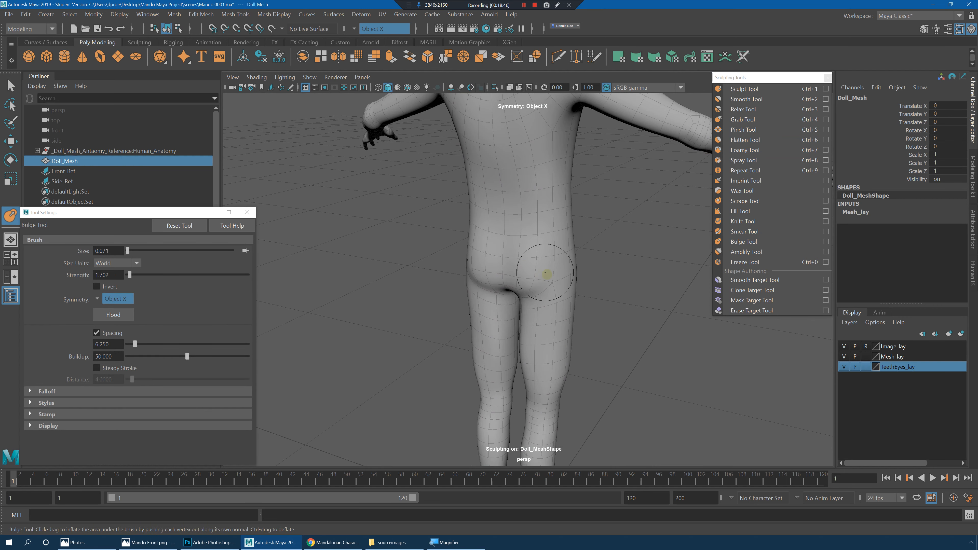
{"action": "left_click_drag", "start_coordinate": [559, 274], "coordinate": [545, 242], "text": "alt"}
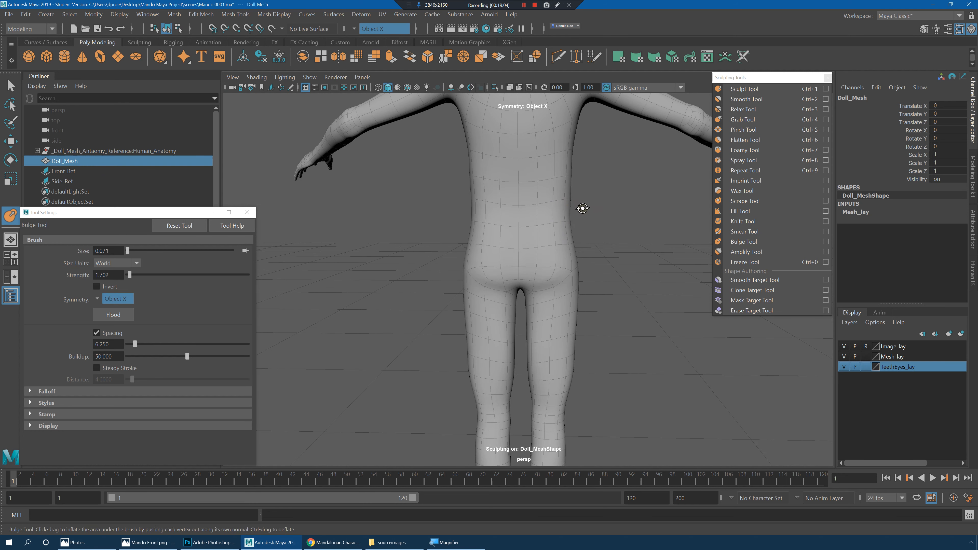
{"action": "left_click_drag", "start_coordinate": [582, 208], "coordinate": [497, 233], "text": "alt"}
Step: Thicken the upper legs from the front and back with the Bulge Tool at size 0.071
{"action": "mouse_move", "coordinate": [566, 307]}
{"action": "left_mouse_down", "text": "alt"}
{"action": "mouse_move", "coordinate": [594, 288]}
{"action": "mouse_move", "coordinate": [526, 286]}
{"action": "mouse_move", "coordinate": [579, 295]}
{"action": "mouse_move", "coordinate": [552, 303]}
{"action": "mouse_move", "coordinate": [616, 308]}
{"action": "mouse_move", "coordinate": [555, 310]}
{"action": "mouse_move", "coordinate": [578, 321]}
{"action": "mouse_move", "coordinate": [605, 323]}
{"action": "mouse_move", "coordinate": [576, 290]}
{"action": "mouse_move", "coordinate": [642, 310]}
{"action": "mouse_move", "coordinate": [574, 263]}
{"action": "mouse_move", "coordinate": [600, 288]}
{"action": "mouse_move", "coordinate": [585, 288]}
{"action": "left_mouse_up", "text": "alt"}
{"action": "middle_click_drag", "start_coordinate": [585, 288], "coordinate": [602, 219], "text": "alt"}
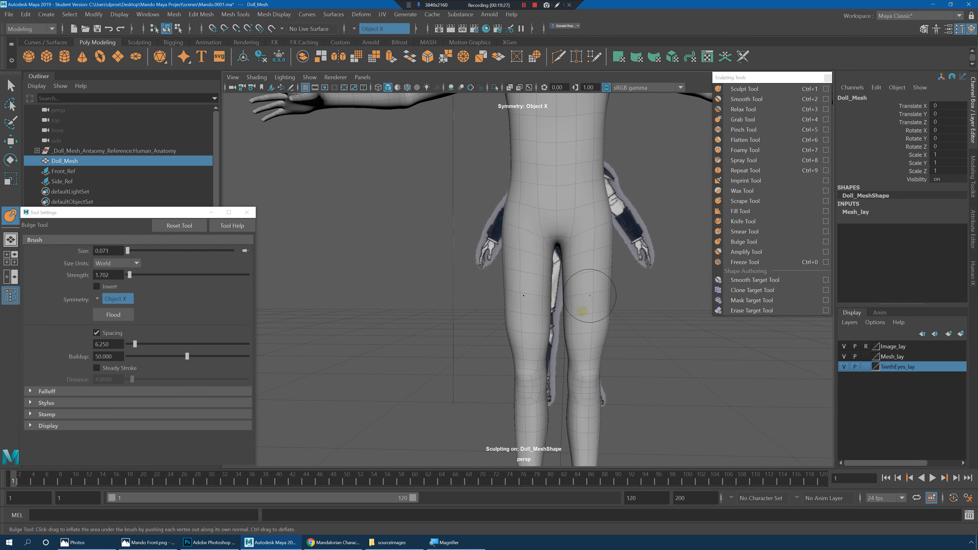
{"action": "mouse_move", "coordinate": [587, 335]}
{"action": "left_mouse_down", "text": "alt"}
{"action": "mouse_move", "coordinate": [596, 328]}
{"action": "mouse_move", "coordinate": [578, 313]}
{"action": "mouse_move", "coordinate": [552, 310]}
{"action": "mouse_move", "coordinate": [598, 332]}
{"action": "left_mouse_up", "text": "alt"}
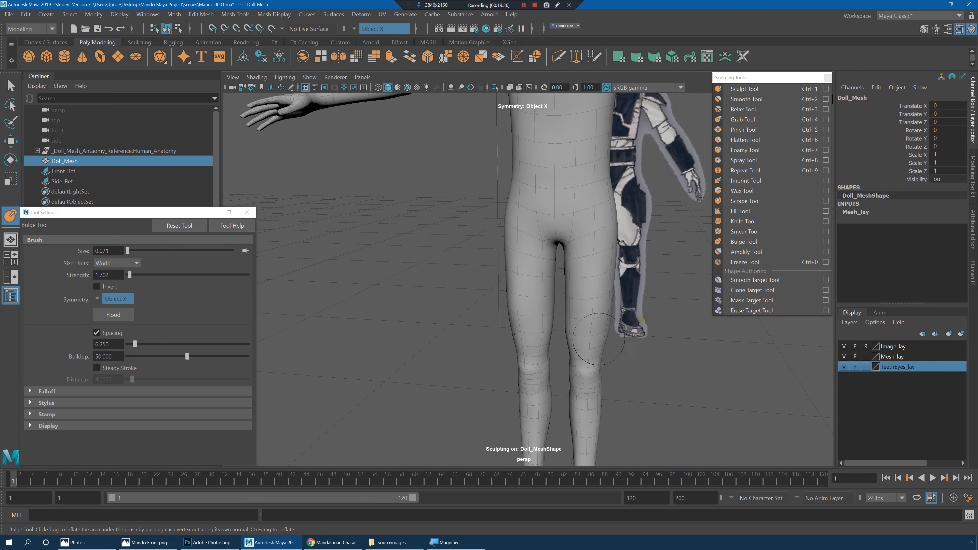
{"action": "left_click_drag", "start_coordinate": [599, 339], "coordinate": [620, 301], "text": "alt"}
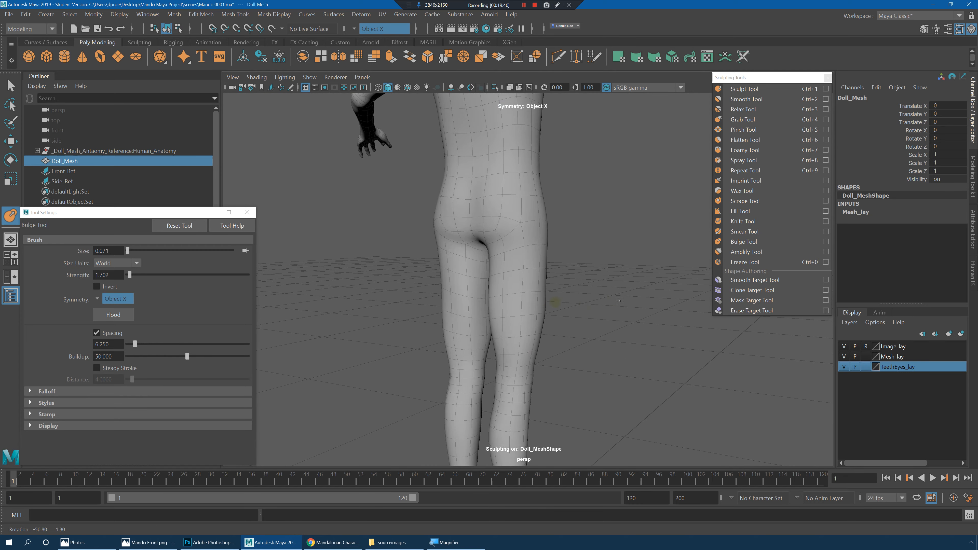
{"action": "mouse_move", "coordinate": [522, 331]}
{"action": "left_mouse_down", "text": "alt"}
{"action": "mouse_move", "coordinate": [561, 330]}
{"action": "mouse_move", "coordinate": [590, 310]}
{"action": "mouse_move", "coordinate": [545, 322]}
{"action": "mouse_move", "coordinate": [655, 326]}
{"action": "mouse_move", "coordinate": [577, 302]}
{"action": "left_mouse_up", "text": "alt"}
{"action": "scroll", "coordinate": [554, 311], "scroll_direction": "down", "scroll_amount": 3}
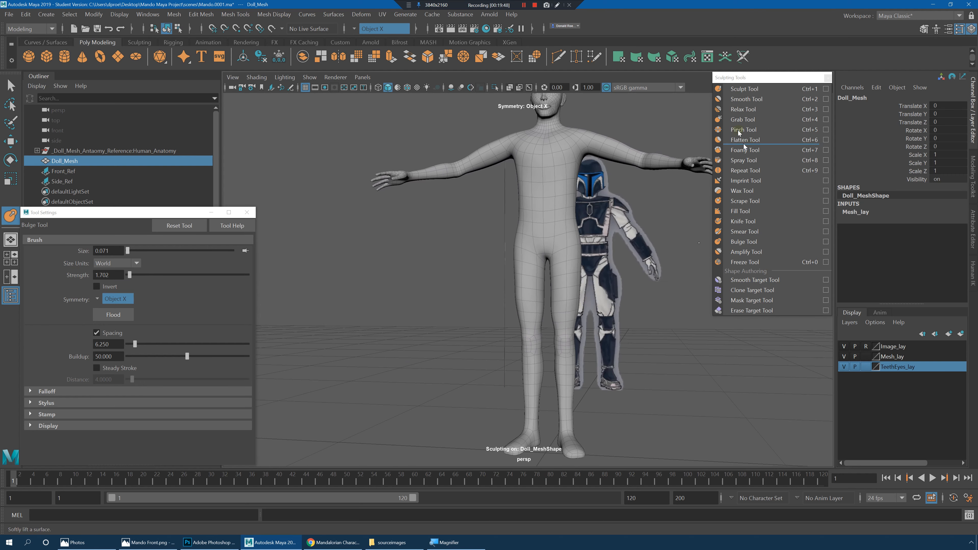
Step: Relax the leg surfaces with the Relax Tool at strength 9.787, then deselect the doll
{"action": "left_click", "coordinate": [743, 110]}
{"action": "left_click_drag", "start_coordinate": [149, 275], "coordinate": [142, 275]}
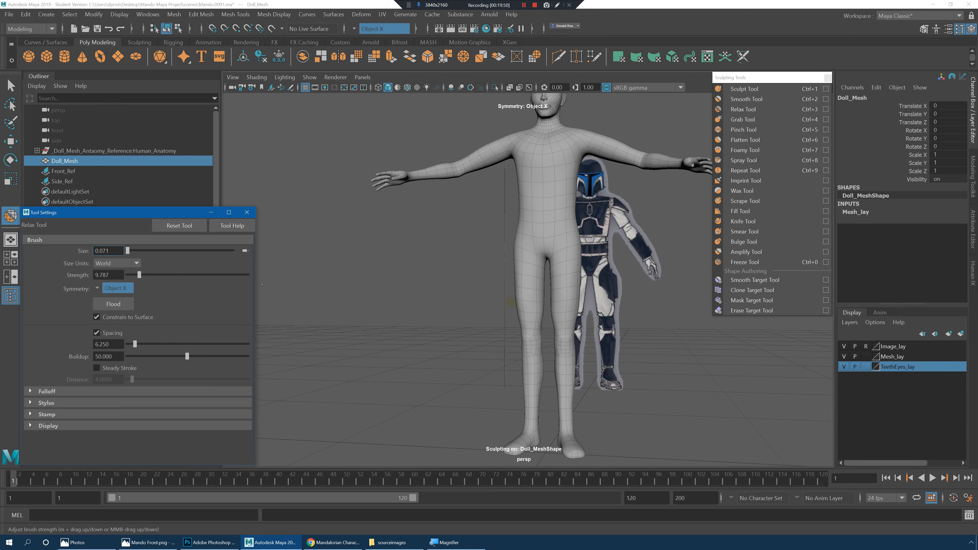
{"action": "left_click_drag", "start_coordinate": [562, 327], "coordinate": [555, 288], "text": "alt"}
{"action": "mouse_move", "coordinate": [564, 324]}
{"action": "left_mouse_down", "text": "alt"}
{"action": "mouse_move", "coordinate": [547, 326]}
{"action": "mouse_move", "coordinate": [551, 306]}
{"action": "mouse_move", "coordinate": [525, 285]}
{"action": "left_mouse_up", "text": "alt"}
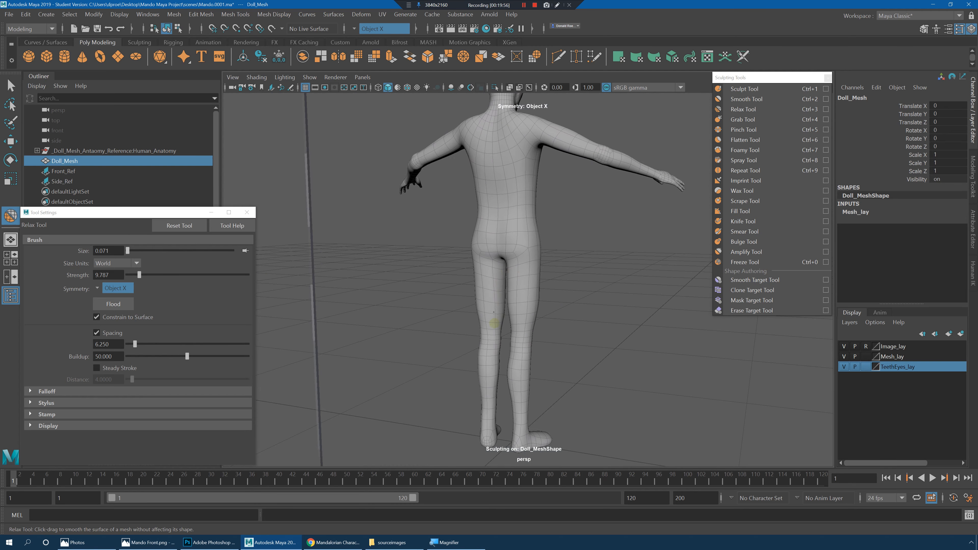
{"action": "left_click_drag", "start_coordinate": [494, 323], "coordinate": [595, 320], "text": "alt"}
{"action": "key", "text": "q"}
{"action": "left_click", "coordinate": [635, 330]}
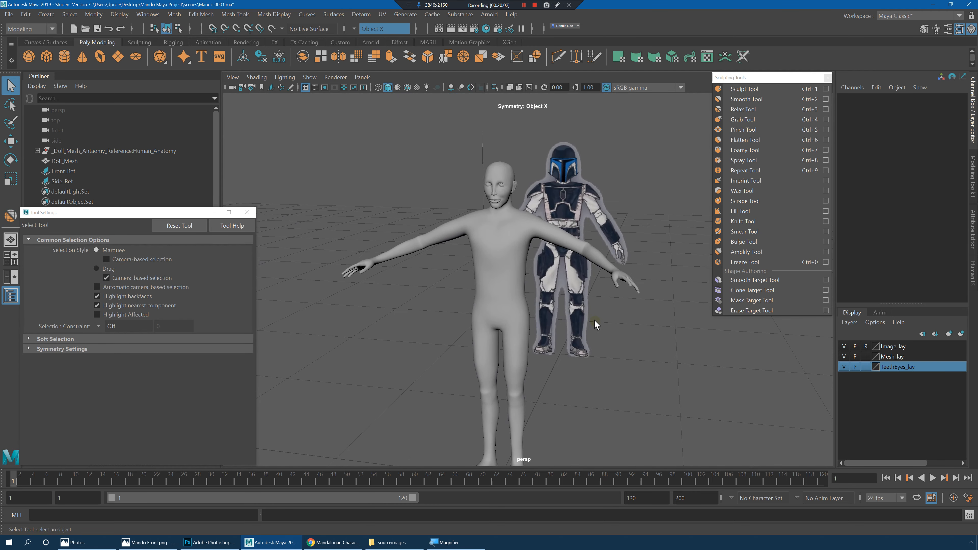
Step: Select the doll mesh and shape the chest and torso with the Bulge Tool at size 0.071 and strength 1.702
{"action": "left_click", "coordinate": [498, 255]}
{"action": "right_click_drag", "start_coordinate": [500, 258], "coordinate": [654, 269], "text": "alt"}
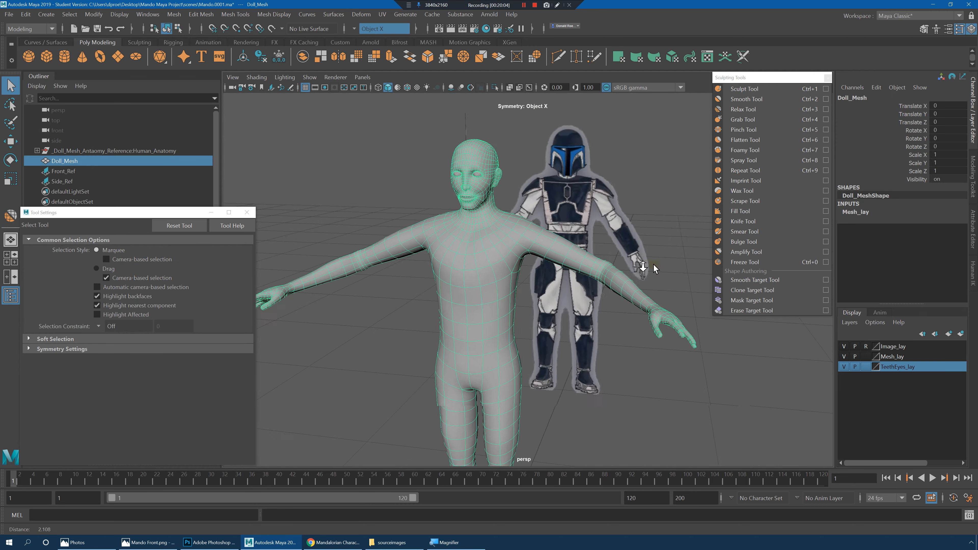
{"action": "mouse_move", "coordinate": [655, 268]}
{"action": "left_mouse_down", "text": "alt"}
{"action": "mouse_move", "coordinate": [611, 255]}
{"action": "mouse_move", "coordinate": [590, 281]}
{"action": "mouse_move", "coordinate": [610, 276]}
{"action": "mouse_move", "coordinate": [583, 278]}
{"action": "left_mouse_up", "text": "alt"}
{"action": "right_click_drag", "start_coordinate": [582, 278], "coordinate": [624, 273], "text": "alt"}
{"action": "middle_click_drag", "start_coordinate": [624, 273], "coordinate": [641, 260], "text": "alt"}
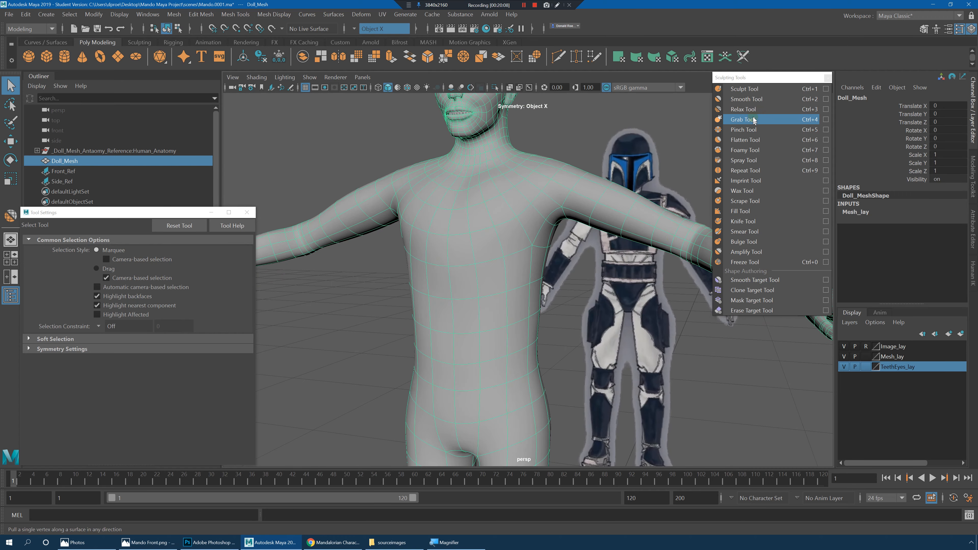
{"action": "left_click", "coordinate": [743, 241]}
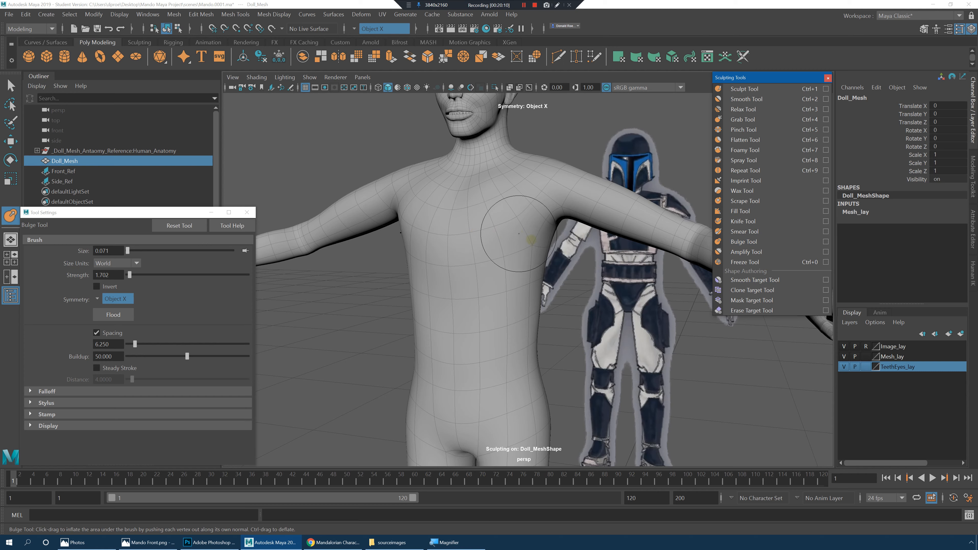
{"action": "left_click_drag", "start_coordinate": [519, 234], "coordinate": [488, 255], "text": "alt"}
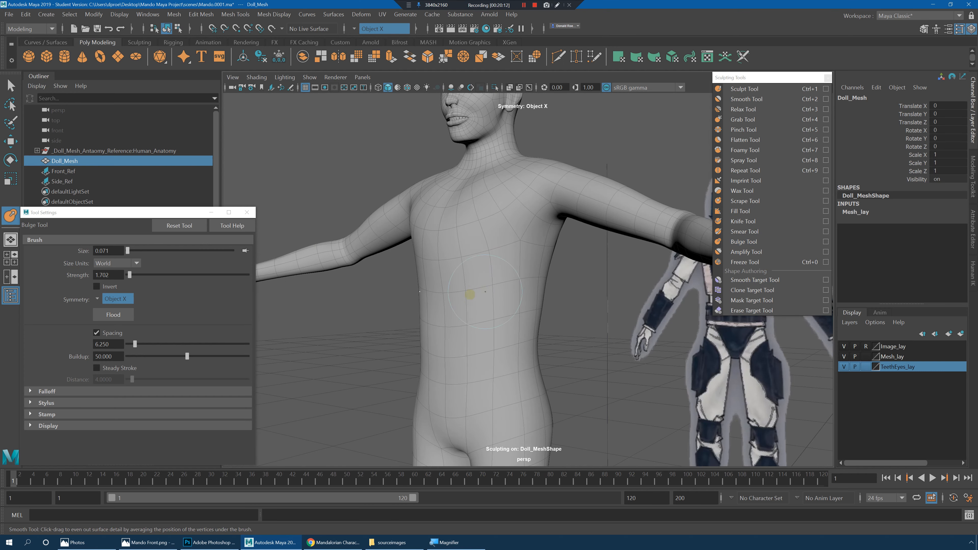
Step: Set the Bulge Tool strength to 2.553 and build up the doll's chest and upper torso from the side and front
{"action": "left_click_drag", "start_coordinate": [130, 275], "coordinate": [131, 276]}
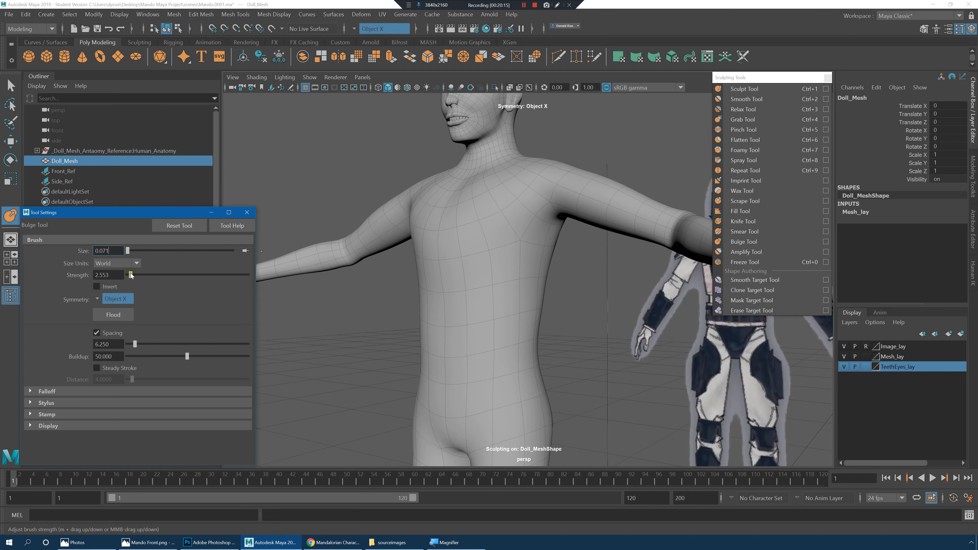
{"action": "mouse_move", "coordinate": [507, 208]}
{"action": "left_mouse_down", "text": "alt"}
{"action": "mouse_move", "coordinate": [529, 192]}
{"action": "mouse_move", "coordinate": [500, 166]}
{"action": "mouse_move", "coordinate": [475, 162]}
{"action": "mouse_move", "coordinate": [547, 189]}
{"action": "left_mouse_up", "text": "alt"}
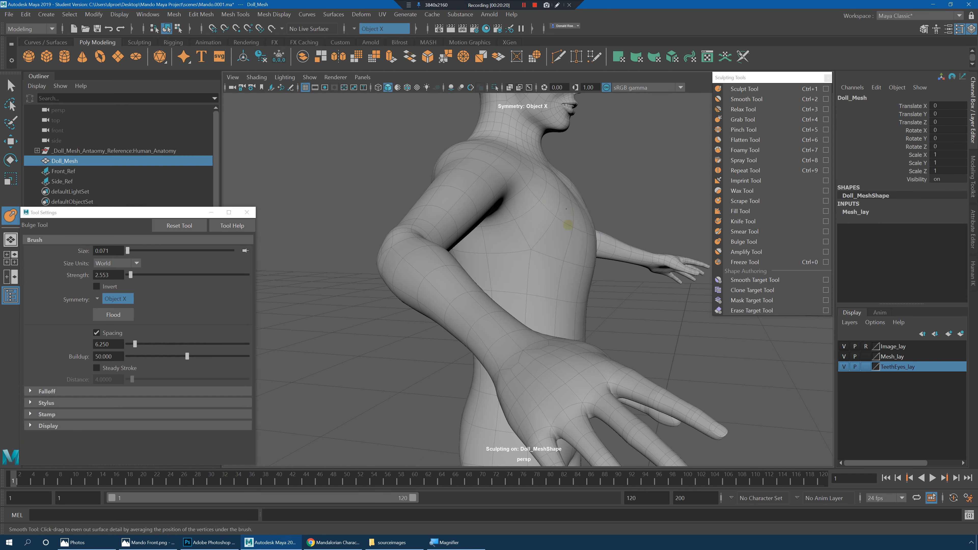
{"action": "left_click_drag", "start_coordinate": [582, 243], "coordinate": [554, 231], "text": "alt"}
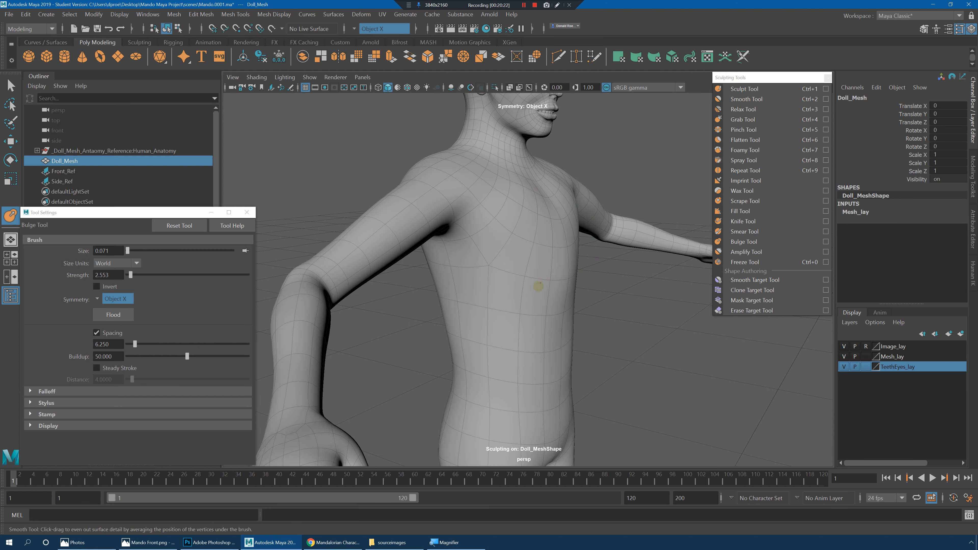
{"action": "left_click_drag", "start_coordinate": [540, 283], "coordinate": [526, 239], "text": "alt"}
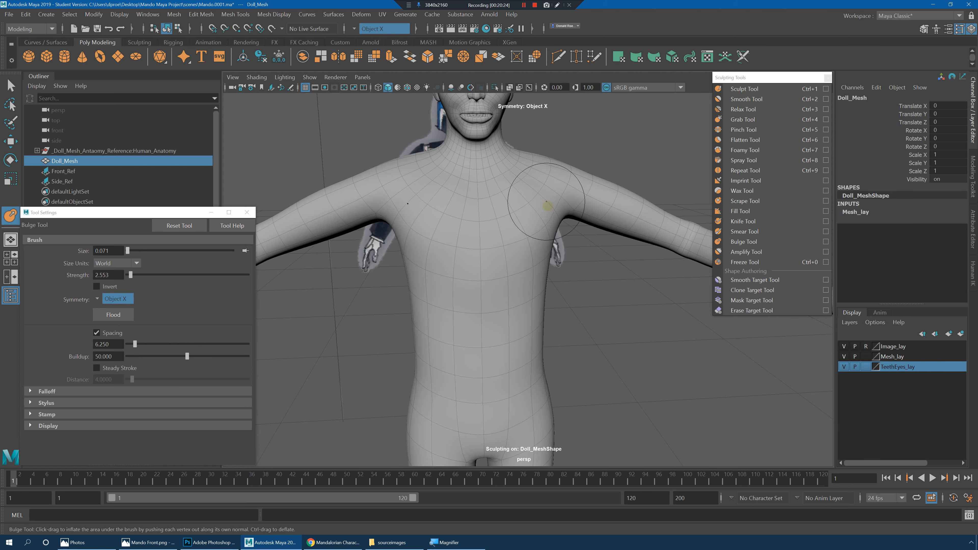
{"action": "left_click_drag", "start_coordinate": [546, 201], "coordinate": [560, 235], "text": "alt"}
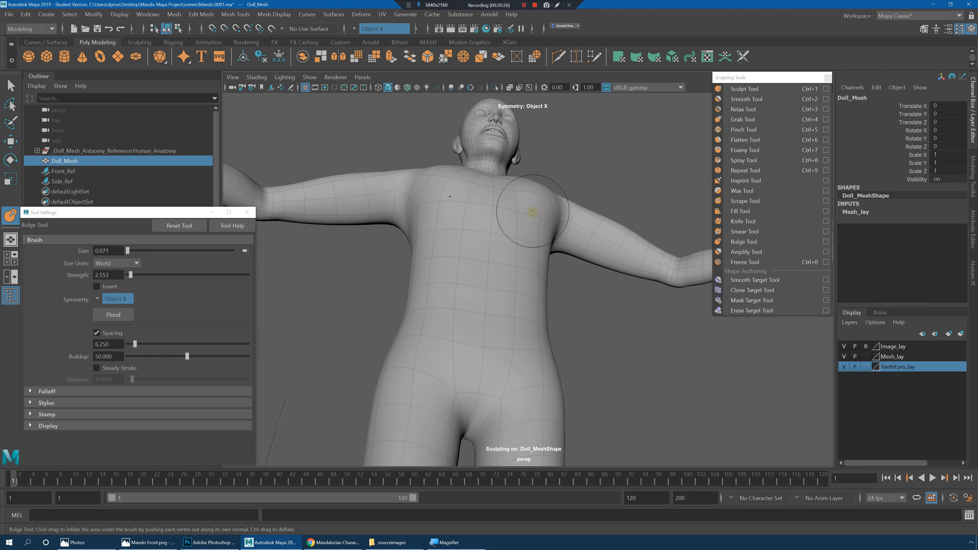
Step: Fill out the doll's upper back and the backs of the shoulders with the Bulge Tool at size 0.071
{"action": "mouse_move", "coordinate": [533, 211]}
{"action": "left_mouse_down", "text": "alt"}
{"action": "mouse_move", "coordinate": [513, 245]}
{"action": "mouse_move", "coordinate": [477, 214]}
{"action": "mouse_move", "coordinate": [486, 184]}
{"action": "mouse_move", "coordinate": [509, 199]}
{"action": "mouse_move", "coordinate": [593, 204]}
{"action": "left_mouse_up", "text": "alt"}
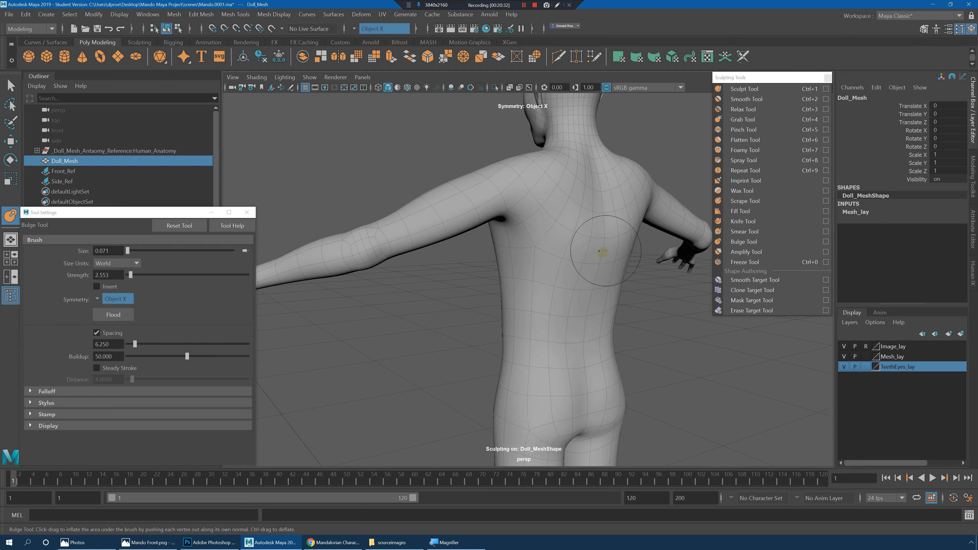
{"action": "mouse_move", "coordinate": [602, 252]}
{"action": "left_mouse_down", "text": "alt"}
{"action": "mouse_move", "coordinate": [640, 251]}
{"action": "mouse_move", "coordinate": [559, 193]}
{"action": "mouse_move", "coordinate": [571, 160]}
{"action": "mouse_move", "coordinate": [549, 143]}
{"action": "mouse_move", "coordinate": [571, 202]}
{"action": "mouse_move", "coordinate": [594, 203]}
{"action": "mouse_move", "coordinate": [533, 215]}
{"action": "mouse_move", "coordinate": [603, 212]}
{"action": "mouse_move", "coordinate": [573, 229]}
{"action": "mouse_move", "coordinate": [589, 214]}
{"action": "mouse_move", "coordinate": [563, 170]}
{"action": "left_mouse_up", "text": "alt"}
{"action": "mouse_move", "coordinate": [554, 207]}
{"action": "left_mouse_down", "text": "alt"}
{"action": "mouse_move", "coordinate": [505, 202]}
{"action": "mouse_move", "coordinate": [550, 161]}
{"action": "mouse_move", "coordinate": [499, 163]}
{"action": "mouse_move", "coordinate": [537, 242]}
{"action": "mouse_move", "coordinate": [428, 185]}
{"action": "mouse_move", "coordinate": [516, 198]}
{"action": "mouse_move", "coordinate": [483, 256]}
{"action": "left_mouse_up", "text": "alt"}
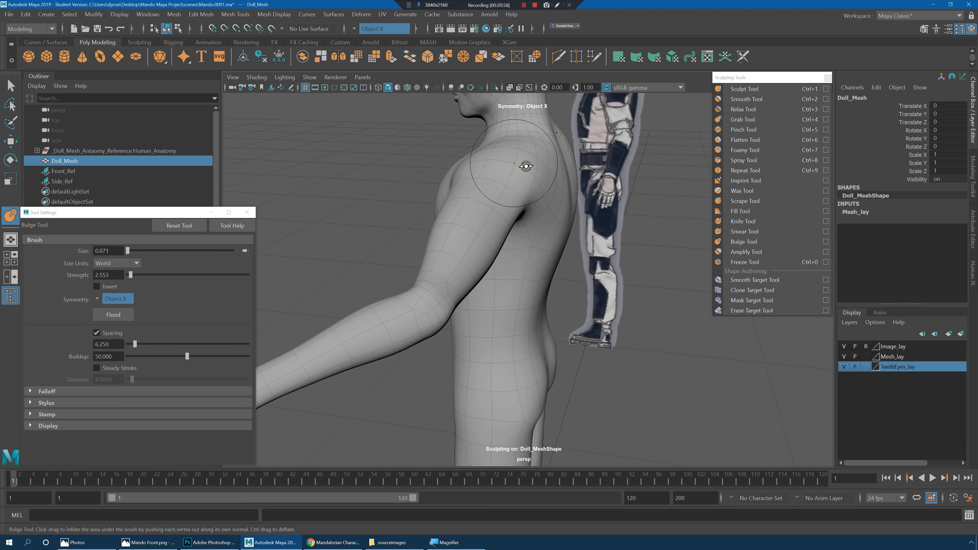
{"action": "left_click_drag", "start_coordinate": [526, 166], "coordinate": [565, 169], "text": "alt"}
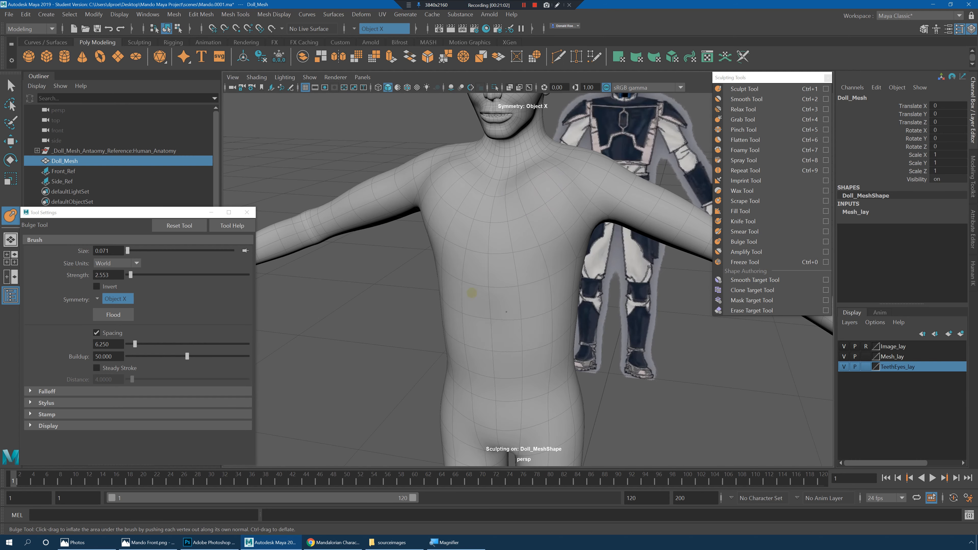
Step: Build up the slope between the neck and shoulders with the Bulge Tool at strength 2.553
{"action": "left_click_drag", "start_coordinate": [580, 220], "coordinate": [555, 198], "text": "alt"}
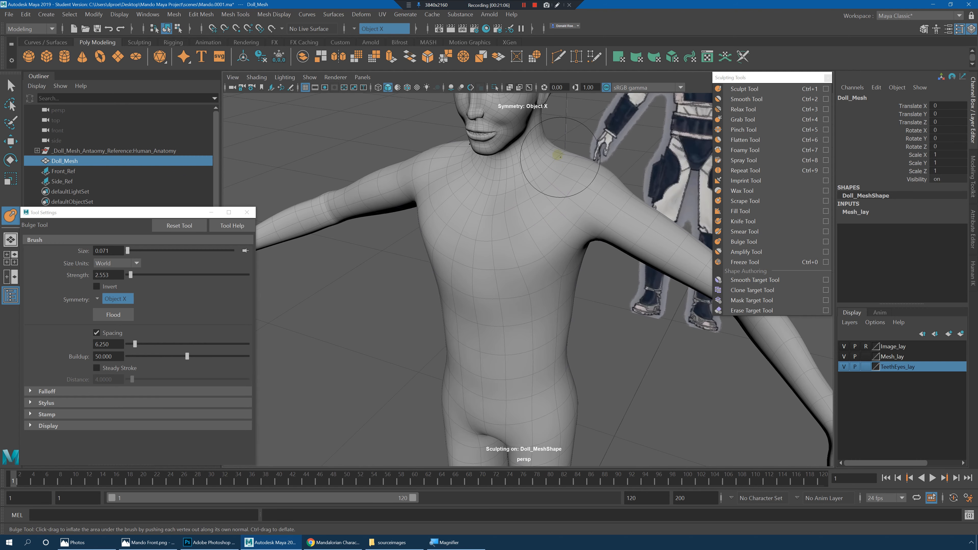
{"action": "mouse_move", "coordinate": [576, 158]}
{"action": "left_mouse_down", "text": "alt"}
{"action": "mouse_move", "coordinate": [532, 169]}
{"action": "mouse_move", "coordinate": [567, 166]}
{"action": "mouse_move", "coordinate": [543, 143]}
{"action": "mouse_move", "coordinate": [562, 206]}
{"action": "mouse_move", "coordinate": [618, 214]}
{"action": "mouse_move", "coordinate": [574, 196]}
{"action": "mouse_move", "coordinate": [536, 205]}
{"action": "mouse_move", "coordinate": [525, 218]}
{"action": "mouse_move", "coordinate": [485, 212]}
{"action": "mouse_move", "coordinate": [631, 240]}
{"action": "mouse_move", "coordinate": [544, 254]}
{"action": "mouse_move", "coordinate": [560, 239]}
{"action": "mouse_move", "coordinate": [557, 262]}
{"action": "mouse_move", "coordinate": [581, 241]}
{"action": "mouse_move", "coordinate": [633, 251]}
{"action": "mouse_move", "coordinate": [574, 234]}
{"action": "mouse_move", "coordinate": [592, 248]}
{"action": "mouse_move", "coordinate": [589, 238]}
{"action": "mouse_move", "coordinate": [578, 245]}
{"action": "left_mouse_up", "text": "alt"}
{"action": "right_click_drag", "start_coordinate": [578, 244], "coordinate": [644, 264], "text": "alt"}
{"action": "left_click_drag", "start_coordinate": [644, 265], "coordinate": [592, 229], "text": "alt"}
{"action": "left_click_drag", "start_coordinate": [578, 196], "coordinate": [553, 240], "text": "alt"}
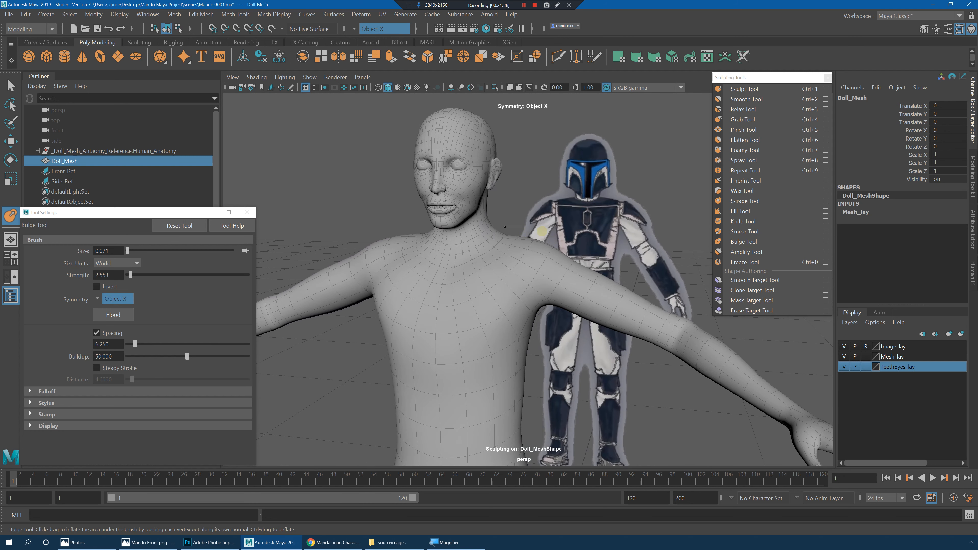
{"action": "mouse_move", "coordinate": [554, 252]}
{"action": "left_mouse_down", "text": "alt"}
{"action": "mouse_move", "coordinate": [559, 295]}
{"action": "mouse_move", "coordinate": [565, 238]}
{"action": "mouse_move", "coordinate": [552, 280]}
{"action": "mouse_move", "coordinate": [540, 247]}
{"action": "mouse_move", "coordinate": [517, 247]}
{"action": "mouse_move", "coordinate": [553, 250]}
{"action": "mouse_move", "coordinate": [585, 284]}
{"action": "mouse_move", "coordinate": [567, 236]}
{"action": "mouse_move", "coordinate": [578, 227]}
{"action": "left_mouse_up", "text": "alt"}
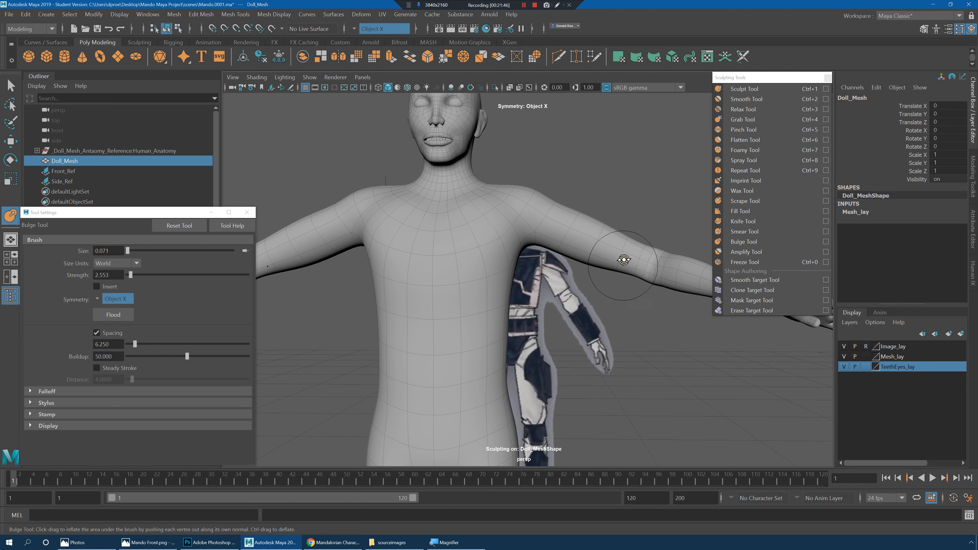
Step: Bulge the doll's arms and back while comparing its overall proportions with the front and side references
{"action": "left_click_drag", "start_coordinate": [624, 260], "coordinate": [585, 264], "text": "alt"}
{"action": "right_click_drag", "start_coordinate": [584, 264], "coordinate": [472, 249], "text": "alt"}
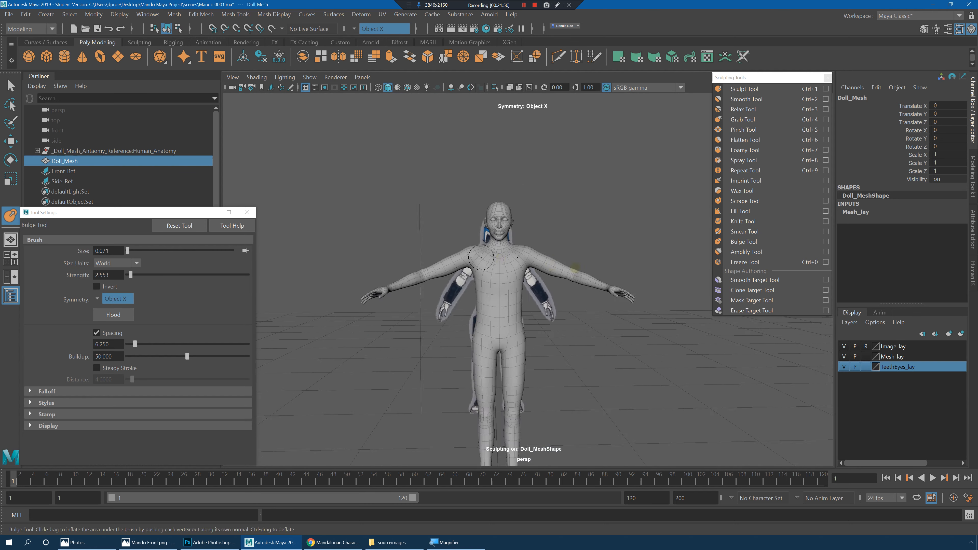
{"action": "left_click_drag", "start_coordinate": [578, 266], "coordinate": [510, 268], "text": "alt"}
{"action": "right_click_drag", "start_coordinate": [578, 274], "coordinate": [642, 292], "text": "alt"}
{"action": "left_click_drag", "start_coordinate": [641, 293], "coordinate": [527, 235], "text": "alt"}
{"action": "right_click_drag", "start_coordinate": [581, 245], "coordinate": [547, 264], "text": "alt"}
{"action": "mouse_move", "coordinate": [547, 264]}
{"action": "left_mouse_down", "text": "alt"}
{"action": "mouse_move", "coordinate": [602, 266]}
{"action": "mouse_move", "coordinate": [534, 253]}
{"action": "mouse_move", "coordinate": [574, 253]}
{"action": "mouse_move", "coordinate": [542, 276]}
{"action": "left_mouse_up", "text": "alt"}
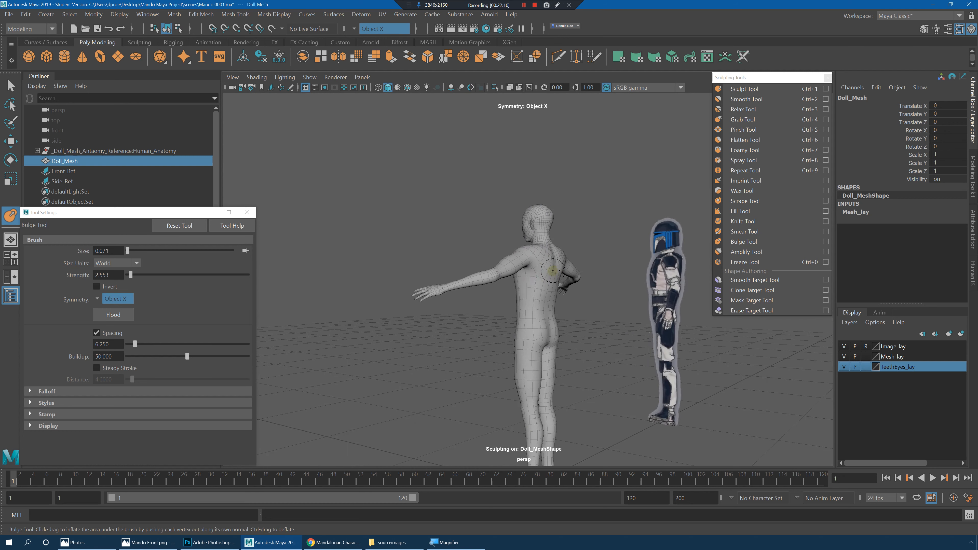
{"action": "left_click_drag", "start_coordinate": [540, 271], "coordinate": [562, 270], "text": "alt"}
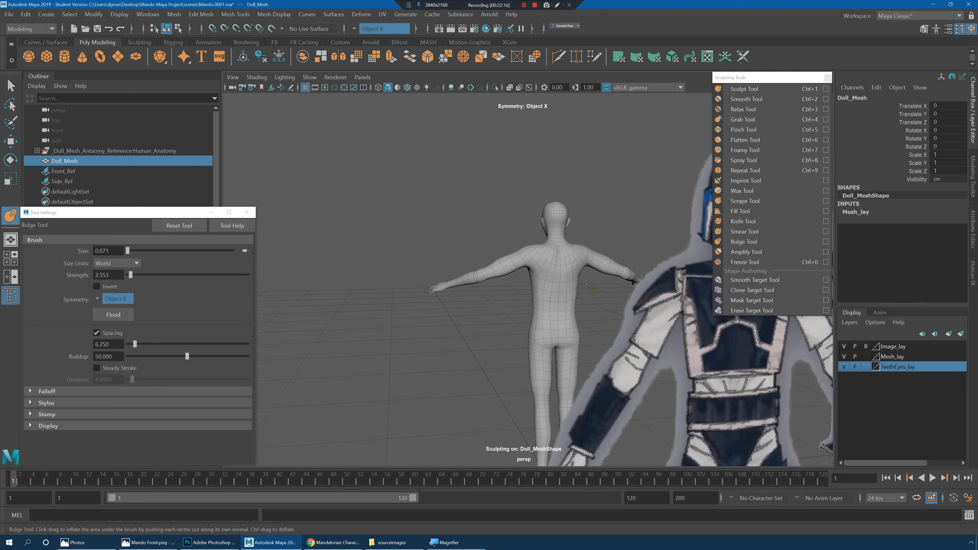
{"action": "left_click_drag", "start_coordinate": [586, 285], "coordinate": [540, 260], "text": "alt"}
{"action": "right_click_drag", "start_coordinate": [539, 260], "coordinate": [502, 292], "text": "alt"}
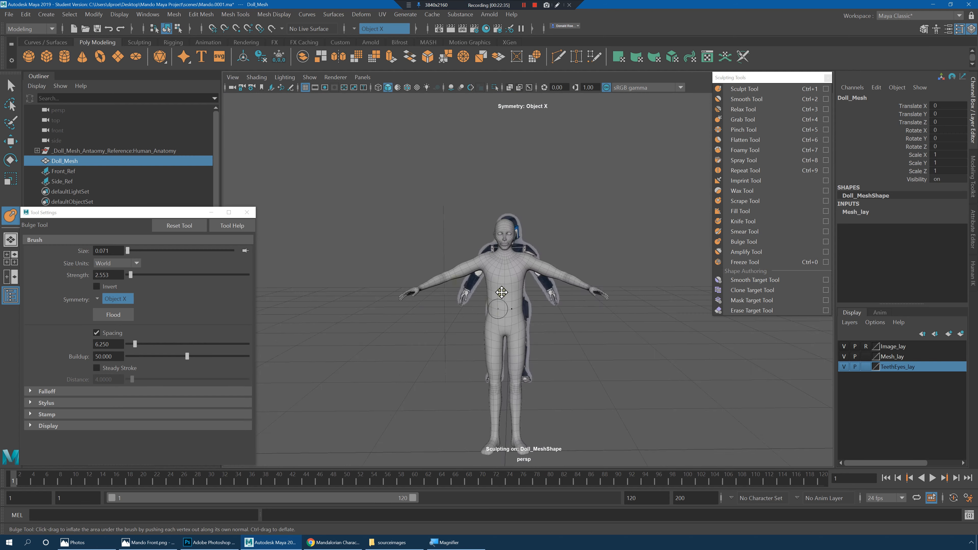
Step: Leave sculpting, display the doll mesh without smooth preview and deselect it
{"action": "middle_click_drag", "start_coordinate": [501, 293], "coordinate": [504, 213], "text": "alt"}
{"action": "right_click_drag", "start_coordinate": [504, 213], "coordinate": [526, 243], "text": "alt"}
{"action": "mouse_move", "coordinate": [526, 243]}
{"action": "left_mouse_down", "text": "alt"}
{"action": "mouse_move", "coordinate": [570, 260]}
{"action": "mouse_move", "coordinate": [510, 252]}
{"action": "left_mouse_up", "text": "alt"}
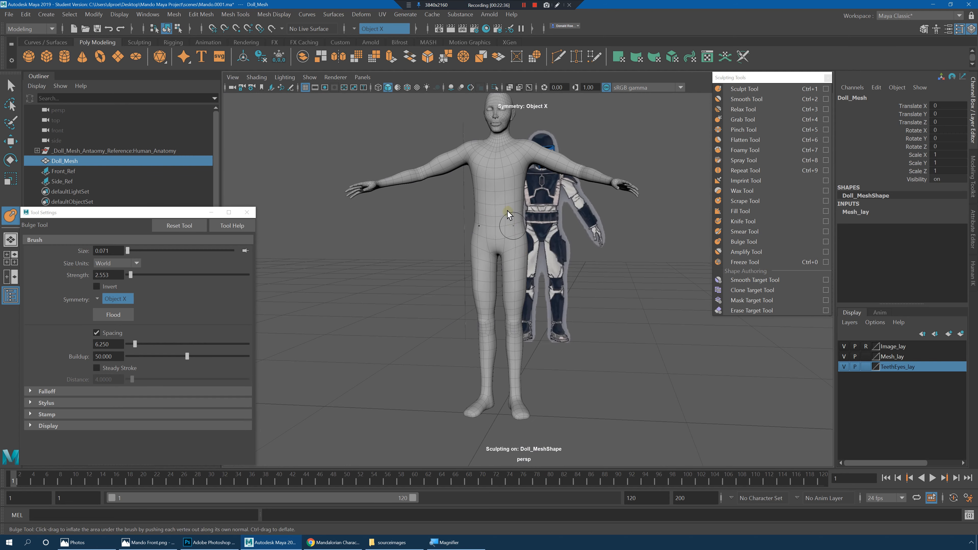
{"action": "key", "text": "q"}
{"action": "left_click", "coordinate": [632, 307]}
{"action": "left_click", "coordinate": [496, 226]}
{"action": "key", "text": "1"}
{"action": "left_click", "coordinate": [639, 321]}
Step: Reselect the doll, examine the low-poly shape of its legs, torso and head, and return it to smooth preview
{"action": "middle_click_drag", "start_coordinate": [594, 271], "coordinate": [601, 312], "text": "alt"}
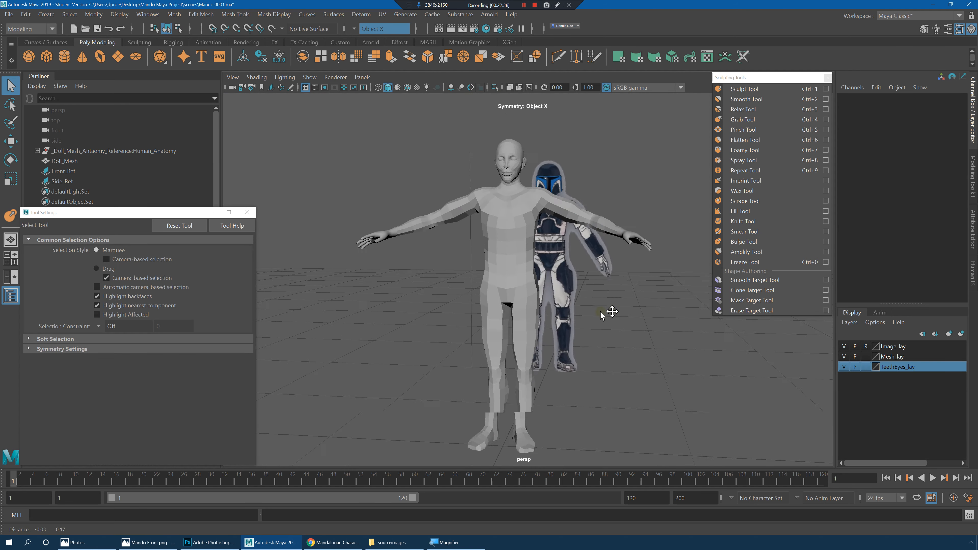
{"action": "right_click_drag", "start_coordinate": [601, 311], "coordinate": [632, 310], "text": "alt"}
{"action": "left_click", "coordinate": [498, 232]}
{"action": "middle_click_drag", "start_coordinate": [647, 353], "coordinate": [620, 206], "text": "alt"}
{"action": "left_click_drag", "start_coordinate": [620, 206], "coordinate": [595, 215], "text": "alt"}
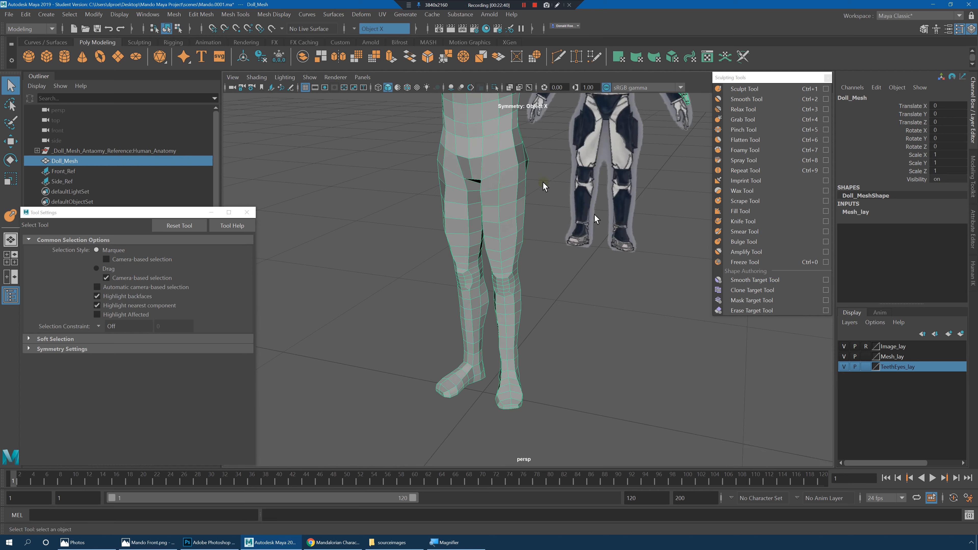
{"action": "middle_click_drag", "start_coordinate": [543, 182], "coordinate": [548, 276], "text": "alt"}
{"action": "mouse_move", "coordinate": [548, 276]}
{"action": "left_mouse_down", "text": "alt"}
{"action": "mouse_move", "coordinate": [565, 267]}
{"action": "mouse_move", "coordinate": [554, 267]}
{"action": "left_mouse_up", "text": "alt"}
{"action": "middle_click_drag", "start_coordinate": [555, 267], "coordinate": [526, 265], "text": "alt"}
{"action": "right_click_drag", "start_coordinate": [526, 264], "coordinate": [582, 265], "text": "alt"}
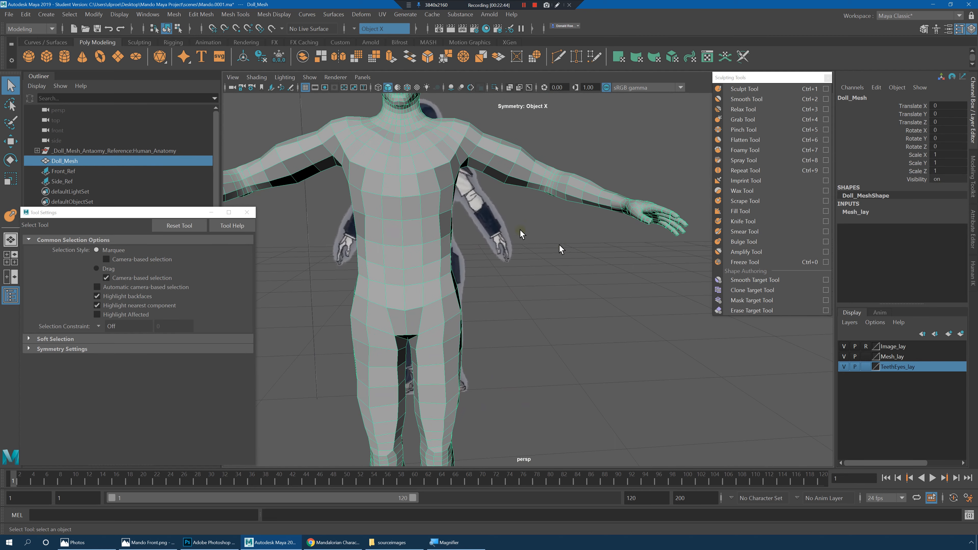
{"action": "key", "text": "3"}
{"action": "key", "text": "1"}
{"action": "middle_click_drag", "start_coordinate": [499, 204], "coordinate": [498, 260], "text": "alt"}
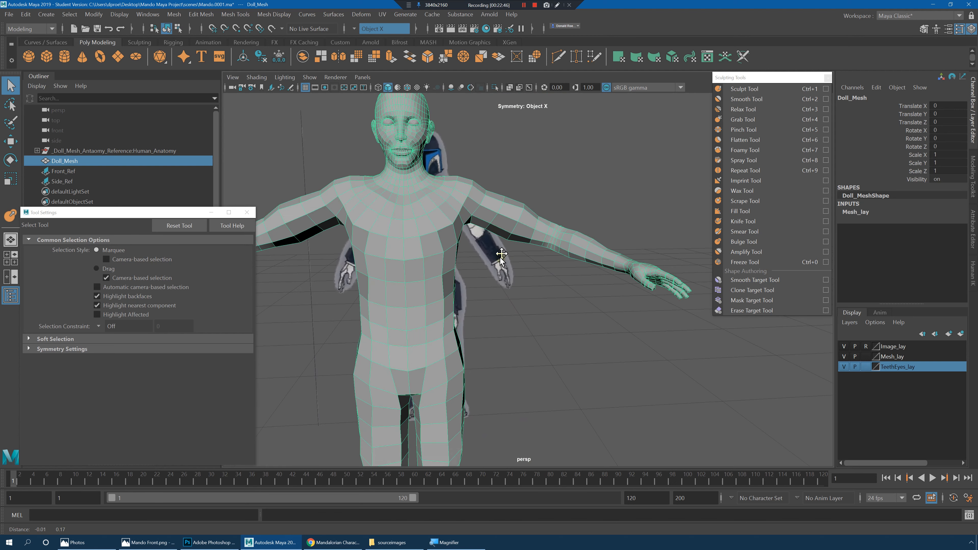
{"action": "right_click_drag", "start_coordinate": [499, 260], "coordinate": [528, 234], "text": "alt"}
{"action": "left_click_drag", "start_coordinate": [529, 234], "coordinate": [491, 215], "text": "alt"}
{"action": "key", "text": "3"}
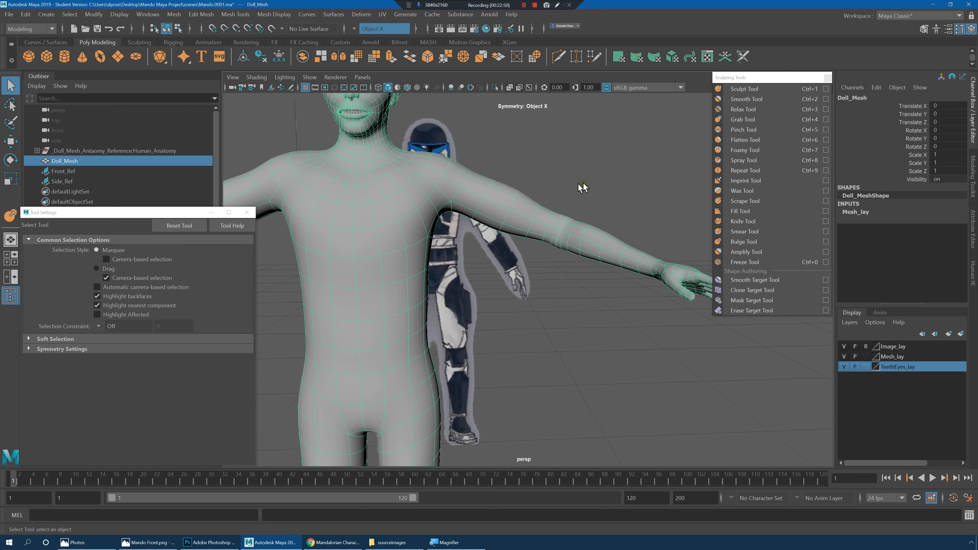
Step: Reactivate the Bulge Tool at size 0.071 and strength 2.553, thicken the doll's arms, and deselect the mesh
{"action": "left_click_drag", "start_coordinate": [582, 187], "coordinate": [528, 188], "text": "alt"}
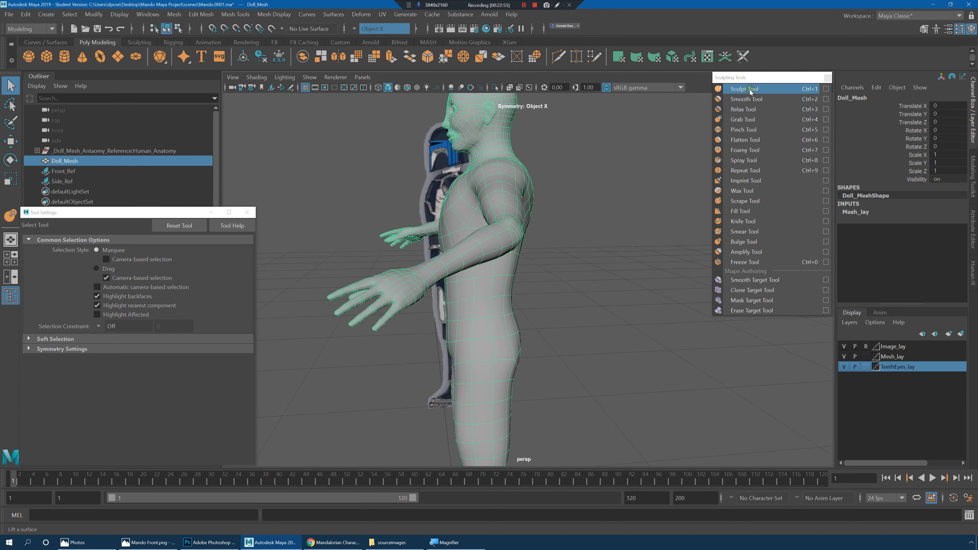
{"action": "left_click", "coordinate": [754, 246]}
{"action": "mouse_move", "coordinate": [478, 203]}
{"action": "left_mouse_down", "text": "alt"}
{"action": "mouse_move", "coordinate": [521, 202]}
{"action": "mouse_move", "coordinate": [492, 206]}
{"action": "mouse_move", "coordinate": [488, 222]}
{"action": "left_mouse_up", "text": "alt"}
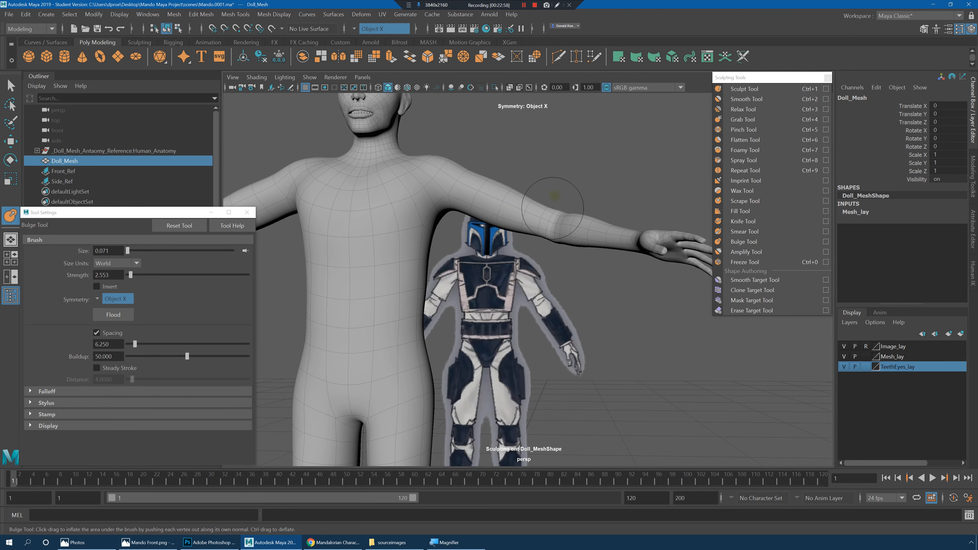
{"action": "mouse_move", "coordinate": [555, 195]}
{"action": "left_mouse_down", "text": "alt"}
{"action": "mouse_move", "coordinate": [499, 191]}
{"action": "mouse_move", "coordinate": [573, 203]}
{"action": "mouse_move", "coordinate": [520, 200]}
{"action": "mouse_move", "coordinate": [550, 199]}
{"action": "mouse_move", "coordinate": [620, 254]}
{"action": "left_mouse_up", "text": "alt"}
{"action": "key", "text": "q"}
{"action": "left_click", "coordinate": [636, 355]}
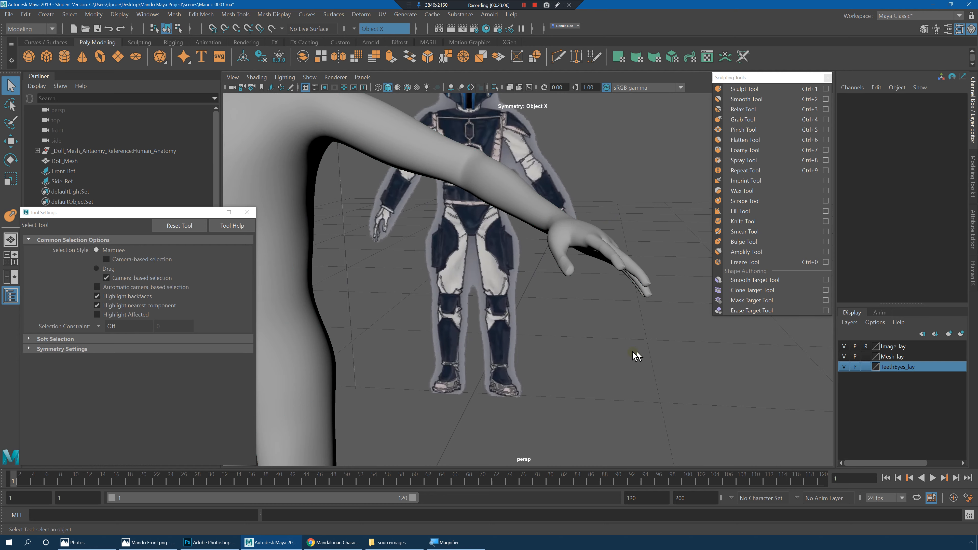
Step: Select the doll mesh and show one hand up close without smooth preview
{"action": "left_click_drag", "start_coordinate": [589, 212], "coordinate": [556, 230], "text": "alt"}
{"action": "right_click_drag", "start_coordinate": [573, 240], "coordinate": [552, 221], "text": "alt"}
{"action": "left_click", "coordinate": [552, 220]}
{"action": "left_click_drag", "start_coordinate": [552, 221], "coordinate": [603, 212], "text": "alt"}
{"action": "middle_click_drag", "start_coordinate": [602, 212], "coordinate": [551, 242], "text": "alt"}
{"action": "right_click_drag", "start_coordinate": [551, 242], "coordinate": [586, 238], "text": "alt"}
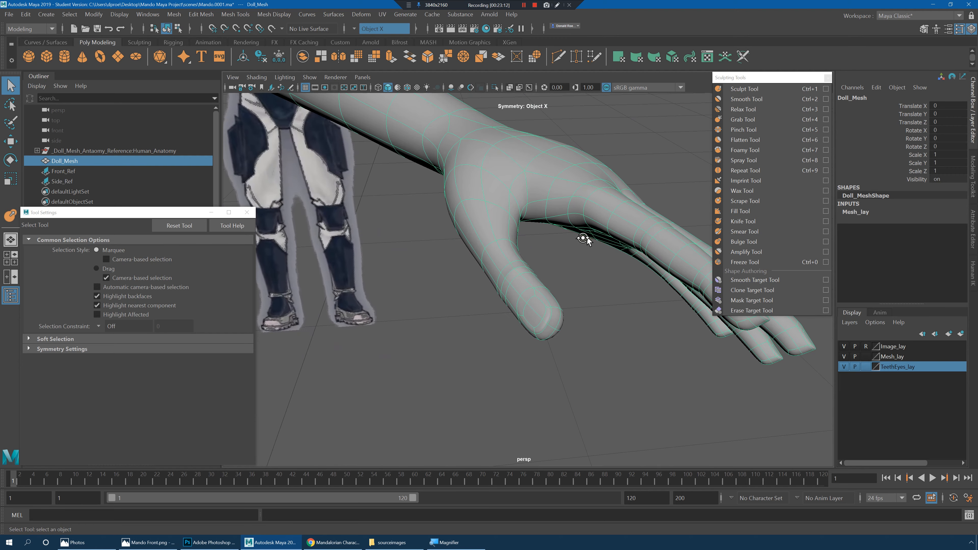
{"action": "left_click_drag", "start_coordinate": [585, 239], "coordinate": [517, 250], "text": "alt"}
{"action": "middle_click_drag", "start_coordinate": [517, 250], "coordinate": [578, 242], "text": "alt"}
{"action": "mouse_move", "coordinate": [578, 242]}
{"action": "left_mouse_down", "text": "alt"}
{"action": "mouse_move", "coordinate": [565, 249]}
{"action": "mouse_move", "coordinate": [582, 259]}
{"action": "left_mouse_up", "text": "alt"}
{"action": "key", "text": "1"}
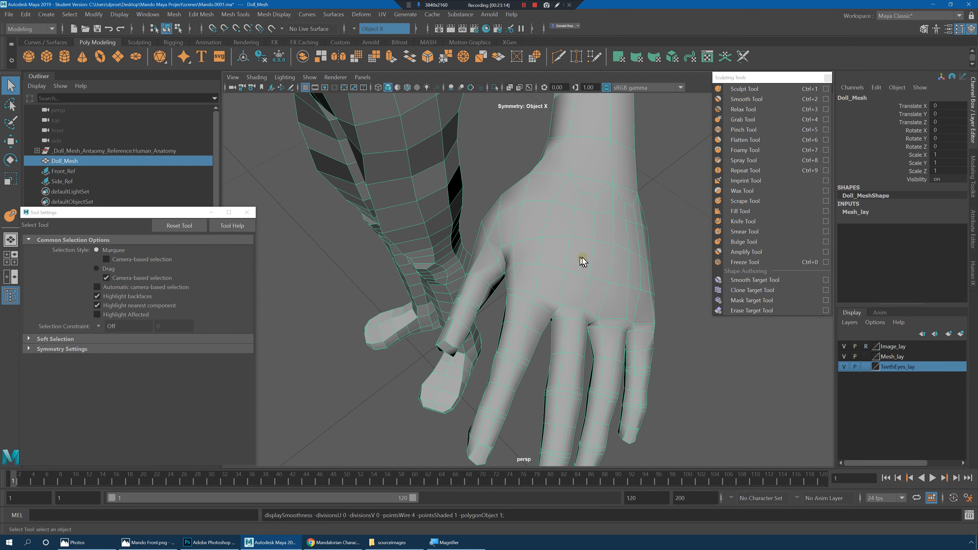
Step: Switch the mesh to vertex editing and enlarge the vertex loops at the index finger's middle joint with the Scale Tool
{"action": "middle_click_drag", "start_coordinate": [586, 272], "coordinate": [591, 243], "text": "alt"}
{"action": "left_click_drag", "start_coordinate": [591, 242], "coordinate": [572, 222], "text": "alt"}
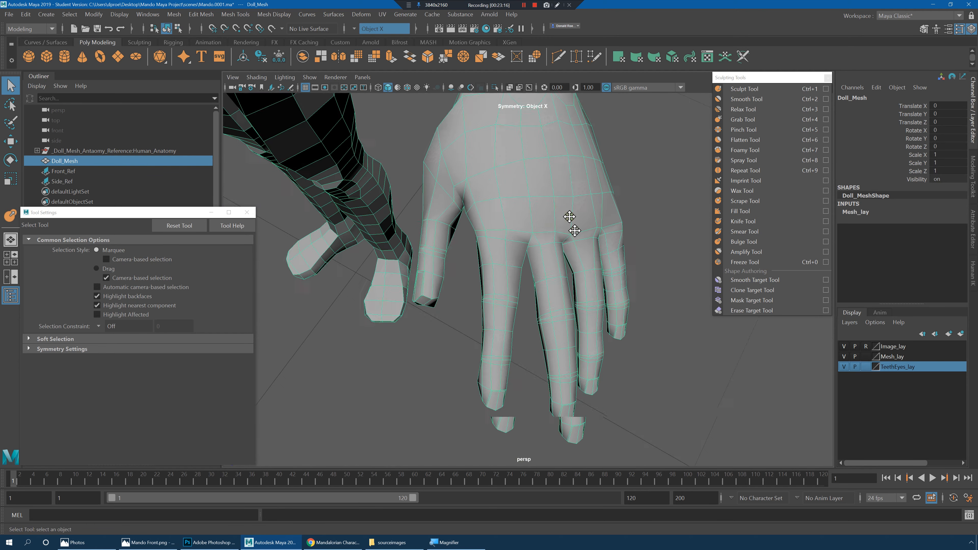
{"action": "middle_click_drag", "start_coordinate": [572, 223], "coordinate": [540, 231], "text": "alt"}
{"action": "right_click_drag", "start_coordinate": [515, 208], "coordinate": [482, 208]}
{"action": "double_click", "coordinate": [526, 220]}
{"action": "left_click_drag", "start_coordinate": [526, 220], "coordinate": [539, 231], "text": "alt"}
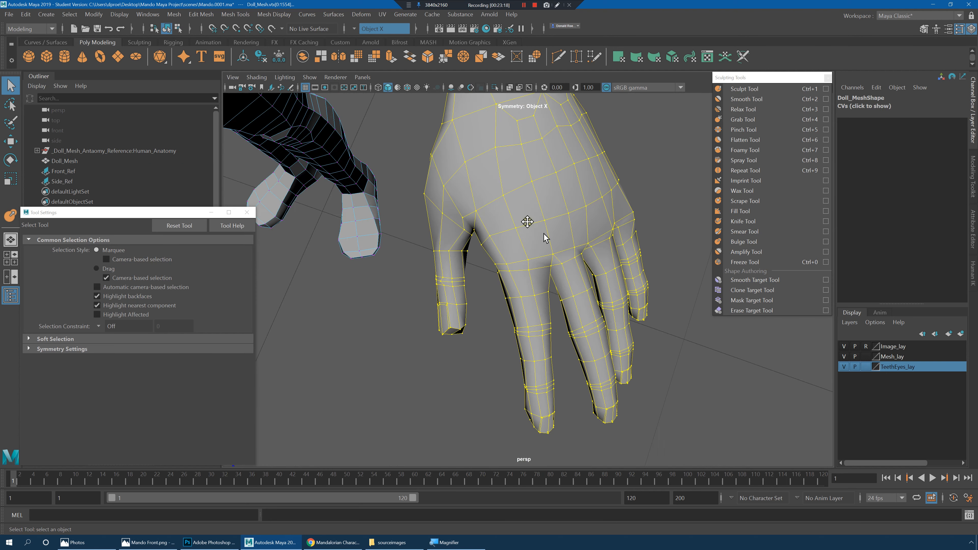
{"action": "middle_click_drag", "start_coordinate": [539, 232], "coordinate": [509, 227], "text": "alt"}
{"action": "left_click_drag", "start_coordinate": [509, 227], "coordinate": [433, 213], "text": "alt"}
{"action": "key", "text": "r"}
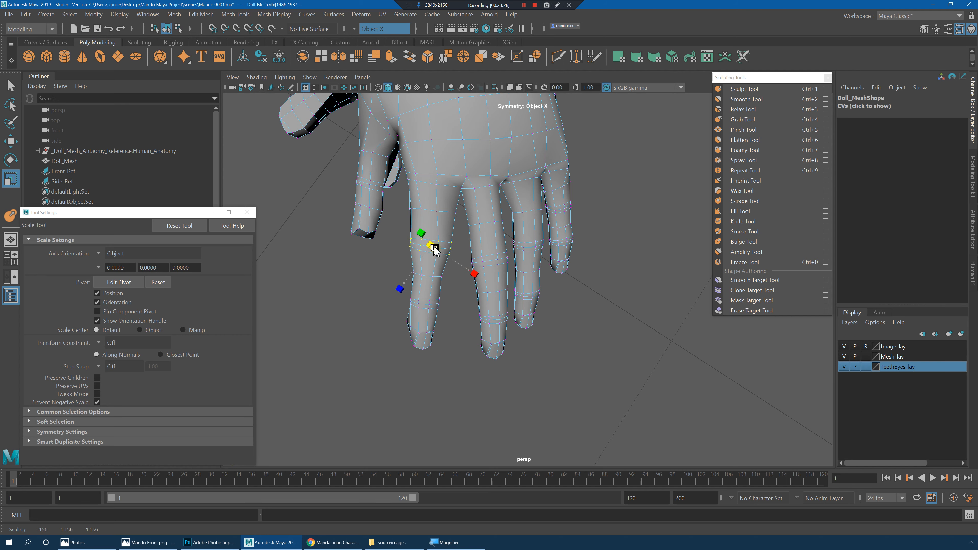
{"action": "left_click_drag", "start_coordinate": [430, 278], "coordinate": [479, 268]}
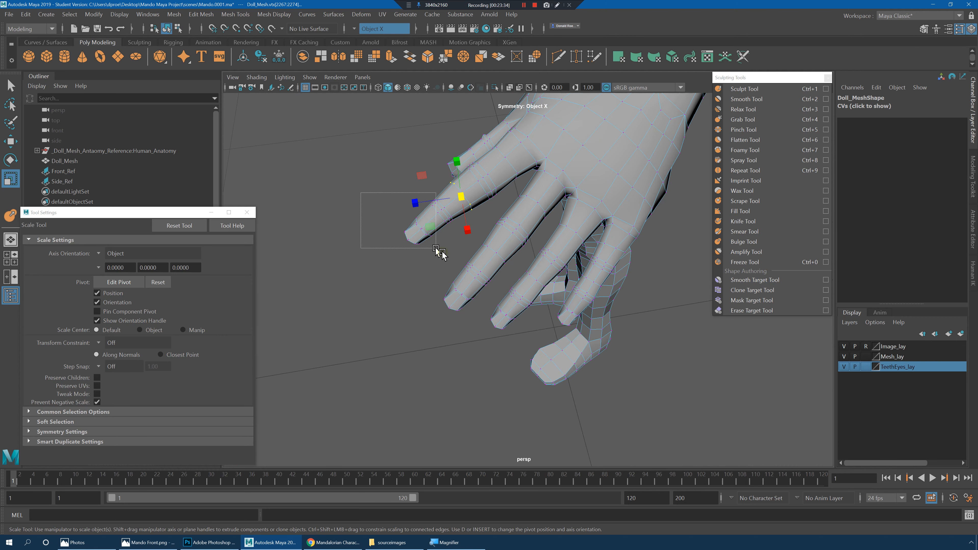
Step: Scale and reposition the vertices of the index finger's end segment
{"action": "left_click_drag", "start_coordinate": [428, 223], "coordinate": [435, 222]}
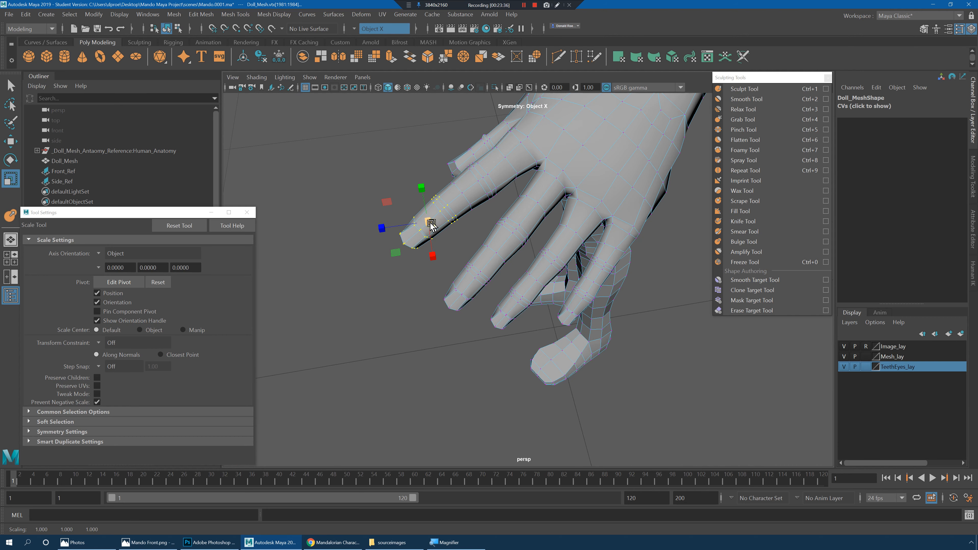
{"action": "key", "text": "w"}
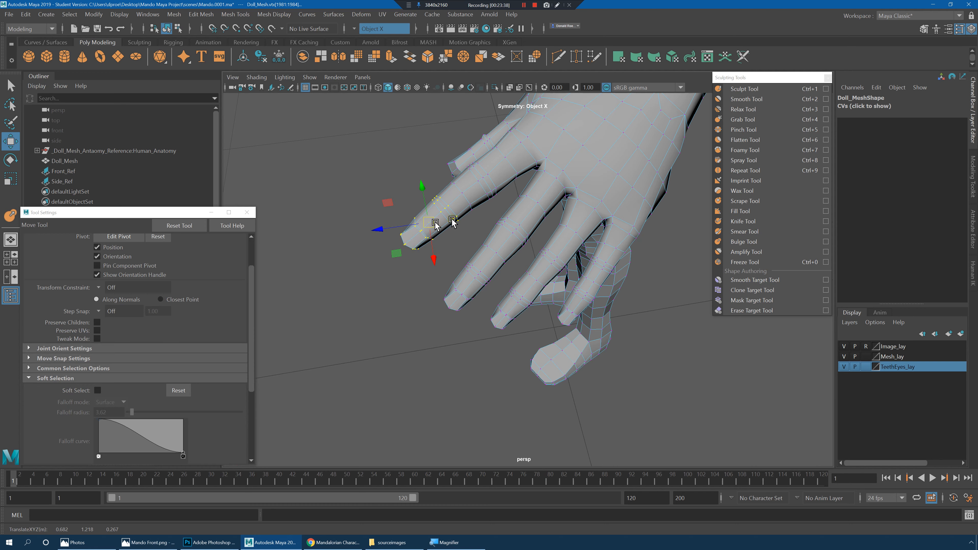
{"action": "left_click_drag", "start_coordinate": [452, 223], "coordinate": [496, 229], "text": "alt"}
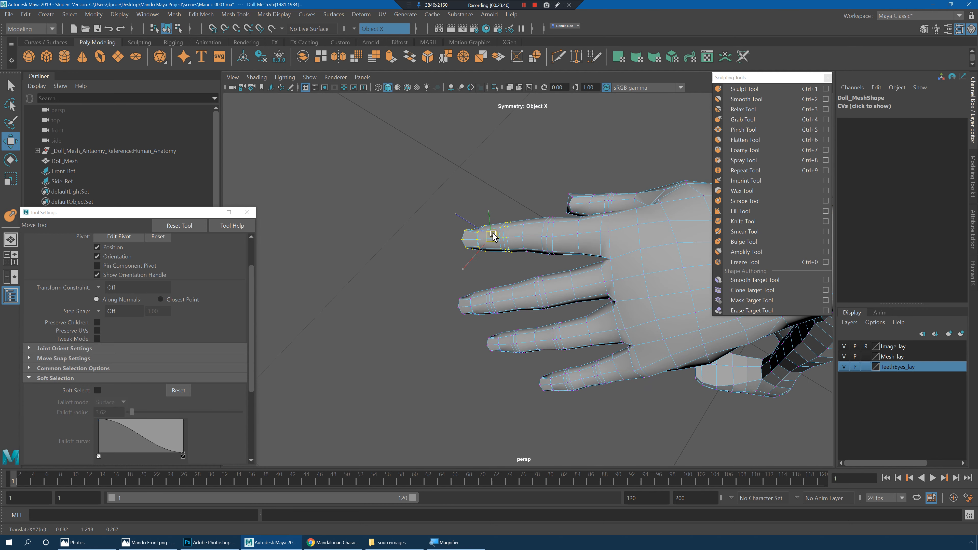
{"action": "left_click", "coordinate": [514, 215]}
{"action": "right_click_drag", "start_coordinate": [524, 227], "coordinate": [524, 203]}
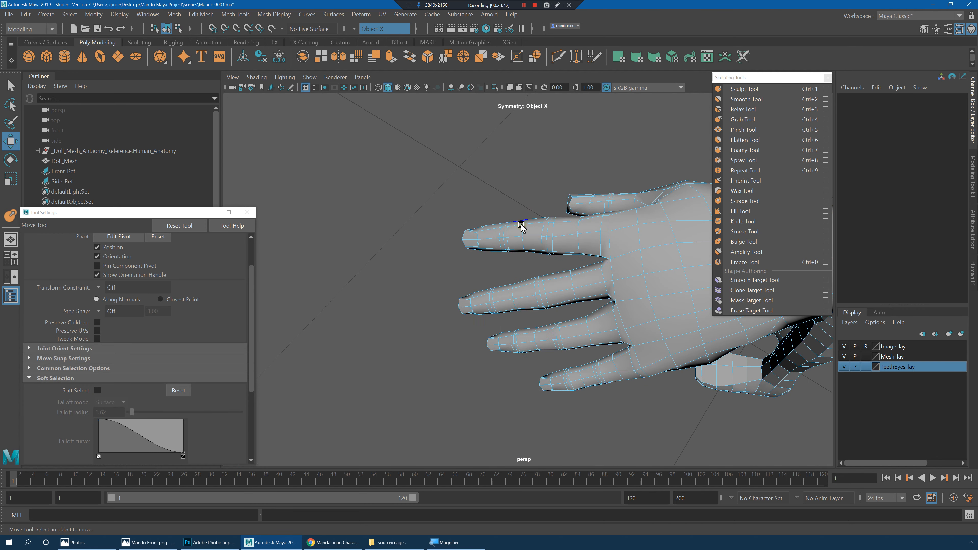
{"action": "double_click", "coordinate": [522, 228]}
{"action": "left_click_drag", "start_coordinate": [526, 235], "coordinate": [565, 212], "text": "alt"}
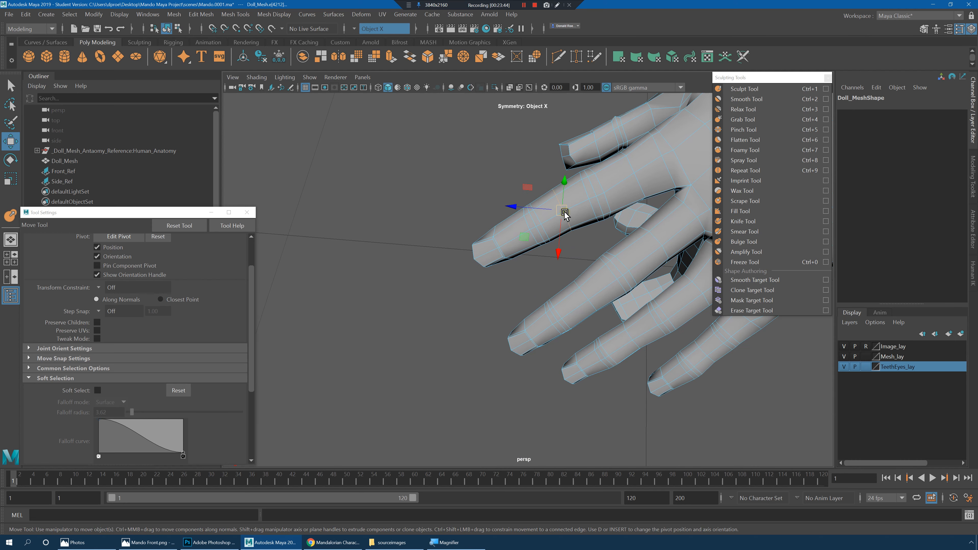
{"action": "left_click_drag", "start_coordinate": [558, 225], "coordinate": [484, 212], "text": "alt"}
{"action": "right_click_drag", "start_coordinate": [483, 215], "coordinate": [428, 207]}
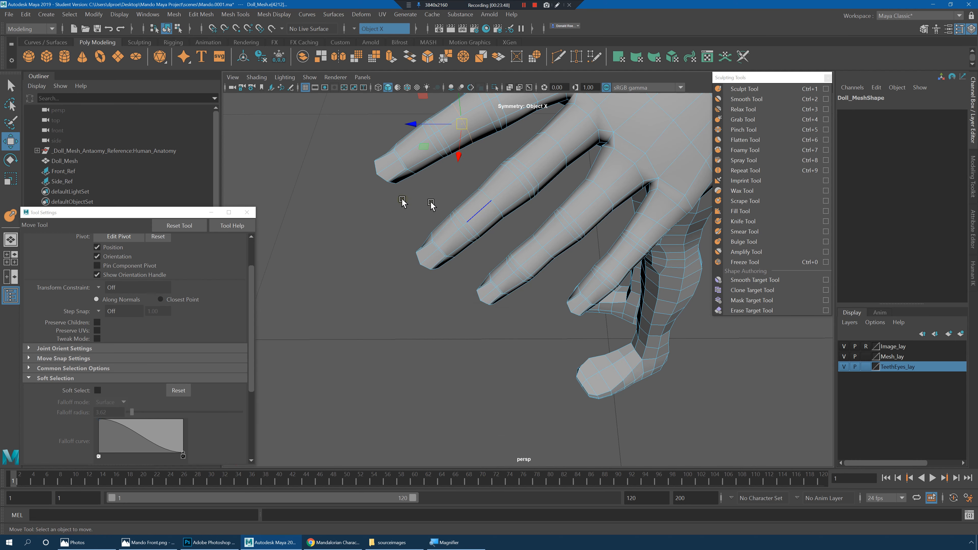
{"action": "left_click_drag", "start_coordinate": [402, 200], "coordinate": [491, 276]}
{"action": "middle_click_drag", "start_coordinate": [577, 175], "coordinate": [560, 206], "text": "alt"}
Step: Switch the mesh to edge editing and enlarge the edge loop on the middle finger's base segment with the Scale Tool
{"action": "right_click_drag", "start_coordinate": [515, 227], "coordinate": [510, 193]}
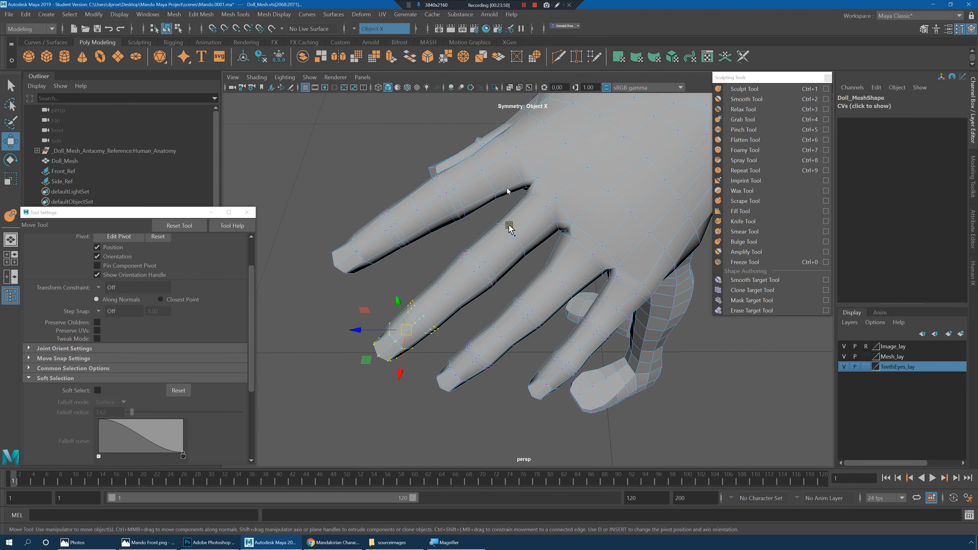
{"action": "double_click", "coordinate": [513, 231]}
{"action": "key", "text": "r"}
{"action": "left_click_drag", "start_coordinate": [512, 243], "coordinate": [518, 242]}
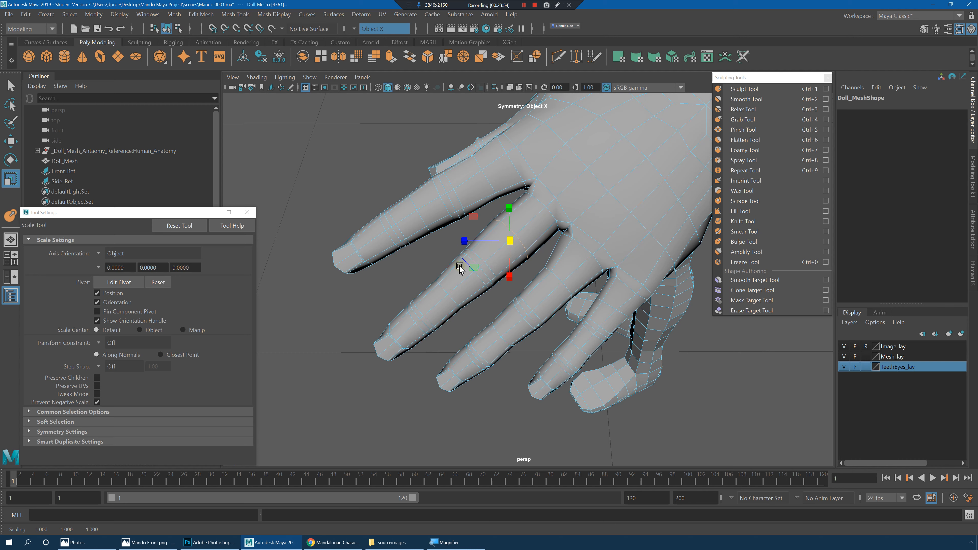
Step: Select the edge loops around the middle finger's middle joint and scale them up slightly
{"action": "key", "text": "q"}
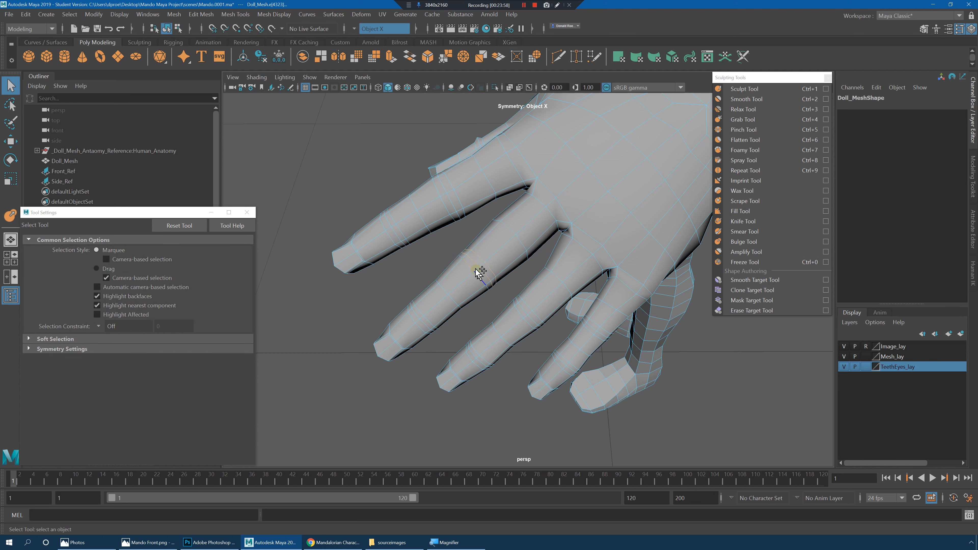
{"action": "double_click", "coordinate": [469, 267], "text": "shift"}
{"action": "mouse_move", "coordinate": [499, 274]}
{"action": "right_mouse_down", "text": "alt"}
{"action": "mouse_move", "coordinate": [545, 284]}
{"action": "mouse_move", "coordinate": [514, 279]}
{"action": "right_mouse_up", "text": "alt"}
{"action": "key", "text": "r"}
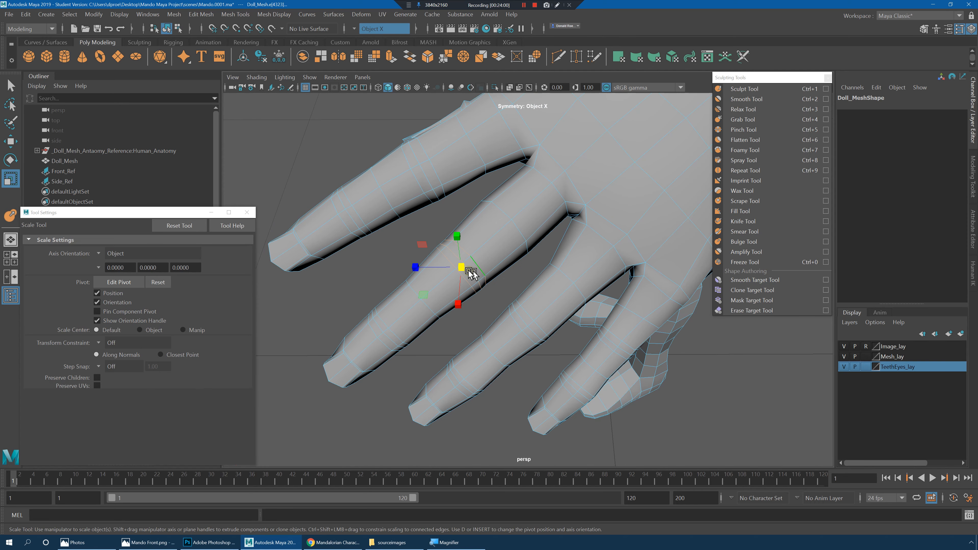
{"action": "left_click_drag", "start_coordinate": [463, 267], "coordinate": [466, 267]}
Step: Enlarge the edge loops between the middle finger's joint and its tip, scaling the one nearest the tip by about 1.2
{"action": "middle_click_drag", "start_coordinate": [432, 324], "coordinate": [492, 260], "text": "alt"}
{"action": "double_click", "coordinate": [493, 241]}
{"action": "left_click_drag", "start_coordinate": [485, 235], "coordinate": [484, 241]}
{"action": "key", "text": "q"}
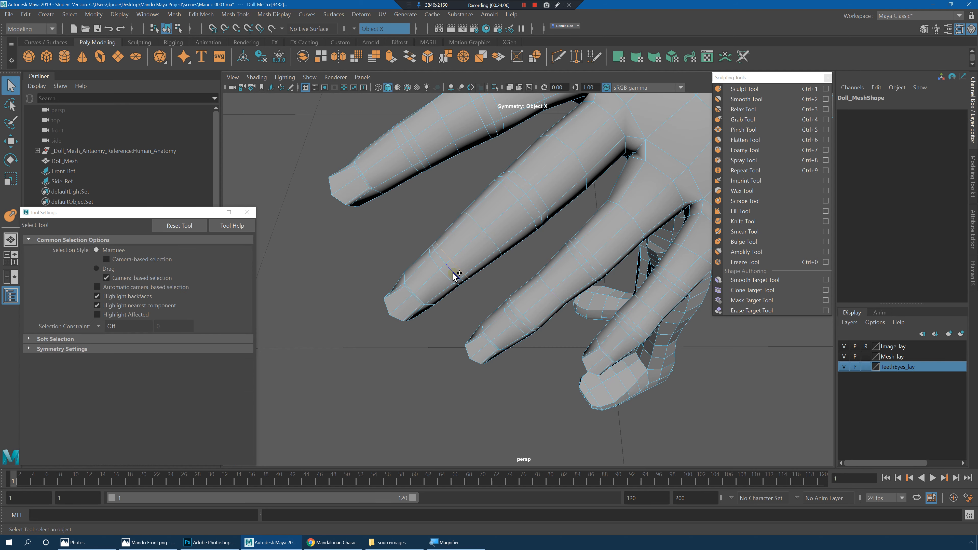
{"action": "key", "text": "r"}
{"action": "left_click_drag", "start_coordinate": [448, 266], "coordinate": [458, 268]}
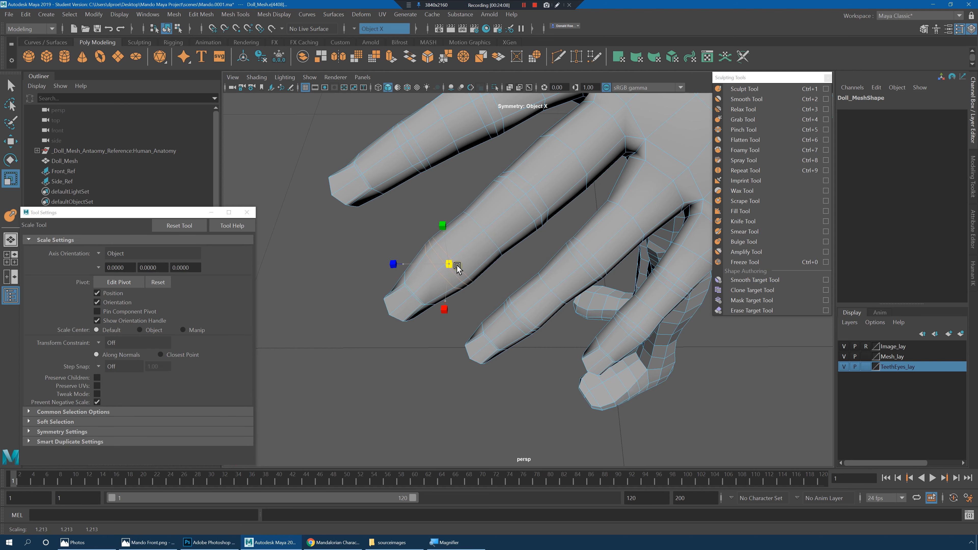
{"action": "left_click_drag", "start_coordinate": [428, 308], "coordinate": [477, 279], "text": "alt"}
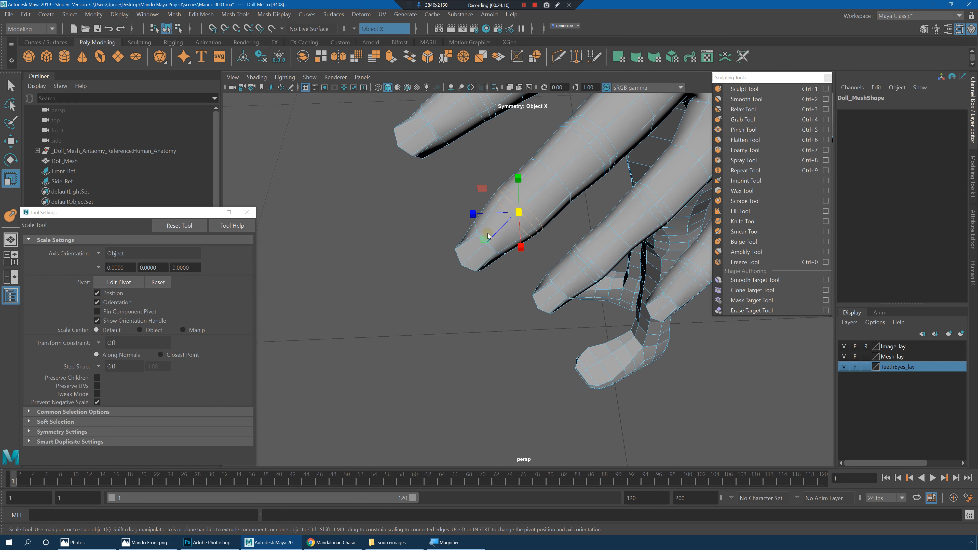
Step: Switch to vertex editing, then scale and reposition the vertices of the middle finger's end segment
{"action": "right_click_drag", "start_coordinate": [487, 241], "coordinate": [441, 221]}
{"action": "left_click_drag", "start_coordinate": [441, 221], "coordinate": [496, 288]}
{"action": "key", "text": "ctrl+z"}
{"action": "key", "text": "q"}
{"action": "key", "text": "r"}
{"action": "left_click_drag", "start_coordinate": [465, 255], "coordinate": [515, 240]}
{"action": "key", "text": "w"}
Step: Return to edge editing and scale the edge loop on the ring finger's base segment by about 1.19
{"action": "right_click_drag", "start_coordinate": [515, 239], "coordinate": [508, 218]}
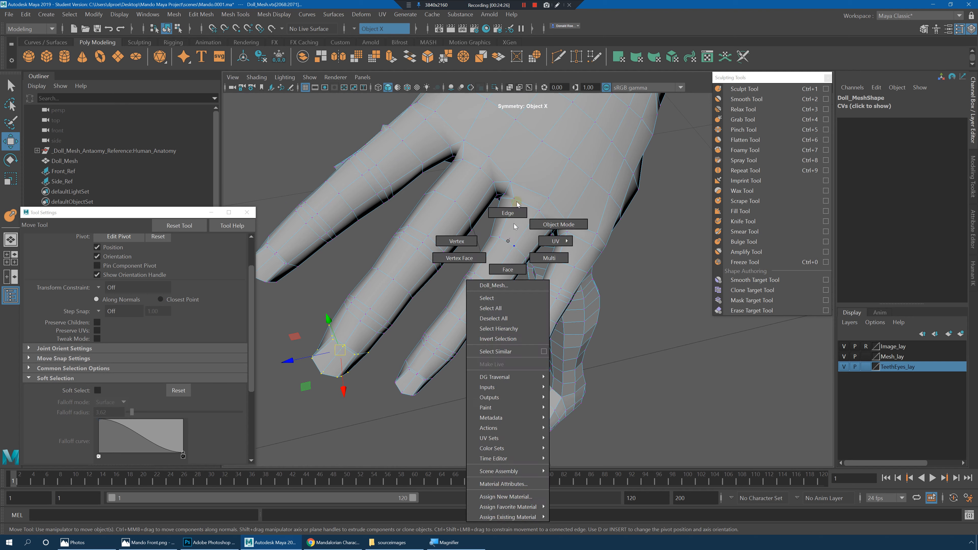
{"action": "left_click", "coordinate": [508, 251]}
{"action": "key", "text": "r"}
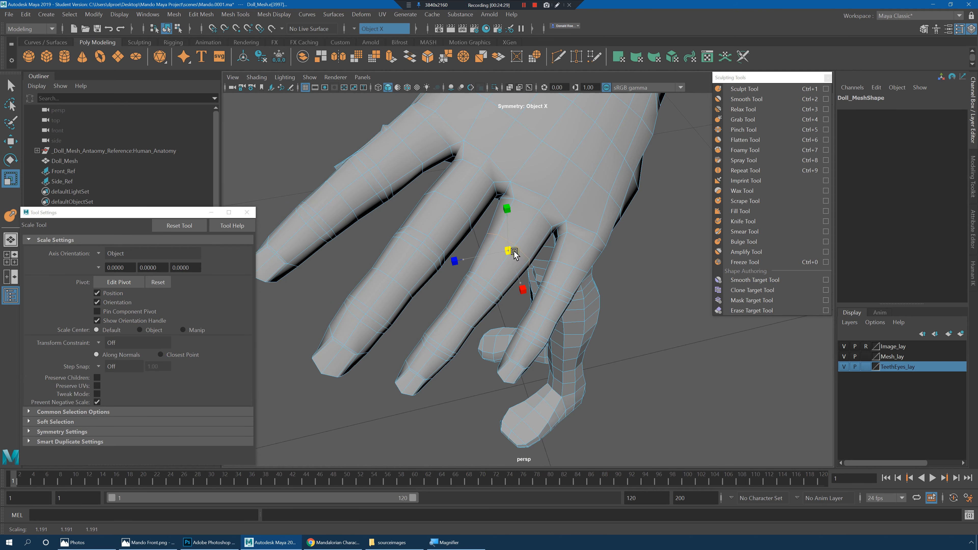
{"action": "left_click_drag", "start_coordinate": [509, 256], "coordinate": [496, 266], "text": "alt"}
Step: Enlarge the edge loop just before the ring finger's middle joint with the Scale Tool
{"action": "key", "text": "q"}
{"action": "left_click", "coordinate": [472, 263]}
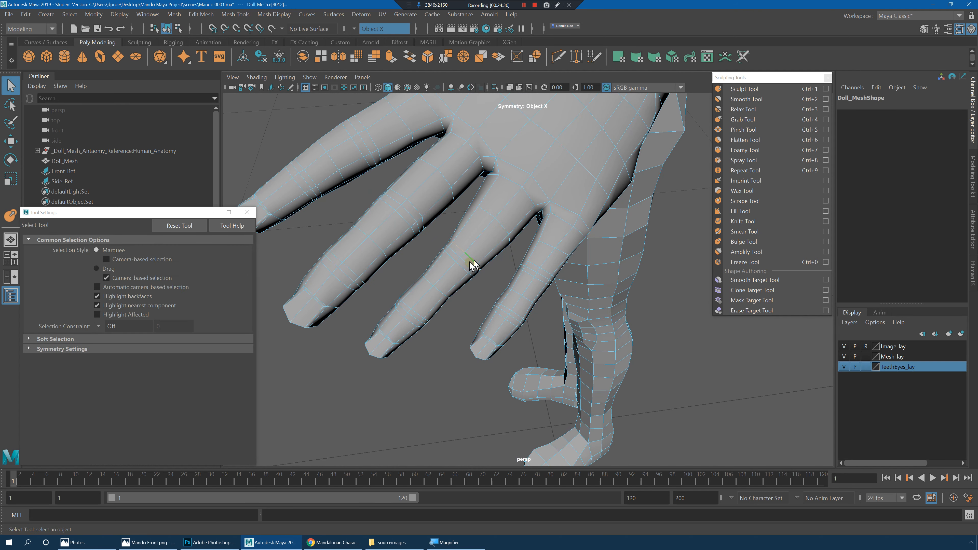
{"action": "key", "text": "r"}
{"action": "left_click_drag", "start_coordinate": [461, 260], "coordinate": [469, 263]}
Step: Scale up the edge loops on the outer half of the ring finger, ending with the one near the fingertip
{"action": "left_click", "coordinate": [446, 293]}
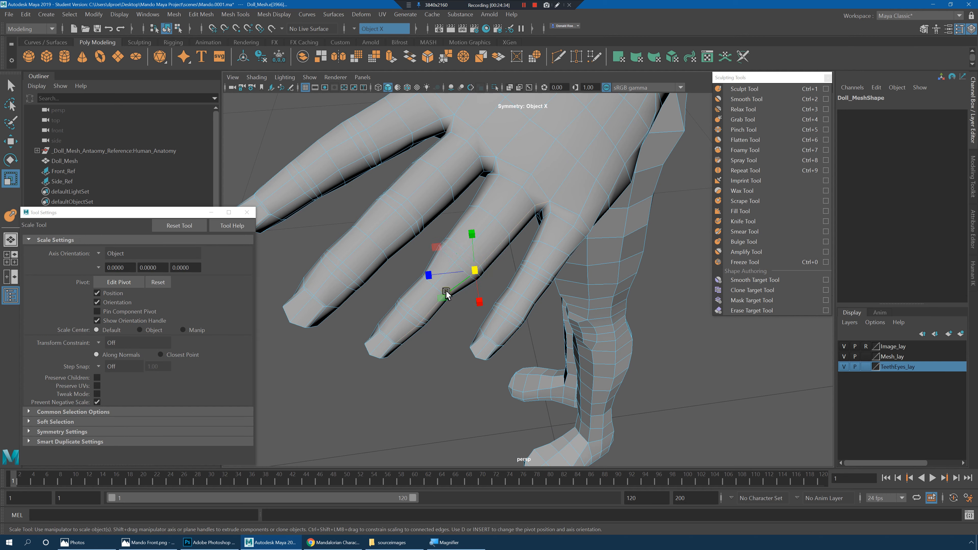
{"action": "left_click_drag", "start_coordinate": [438, 287], "coordinate": [502, 247]}
{"action": "key", "text": "q"}
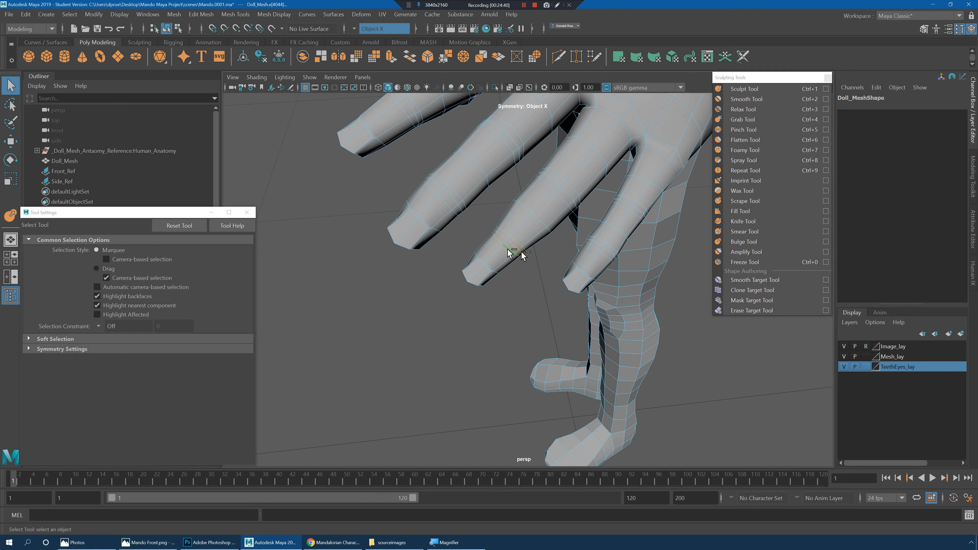
{"action": "key", "text": "r"}
{"action": "mouse_move", "coordinate": [510, 246]}
{"action": "left_mouse_down"}
{"action": "mouse_move", "coordinate": [498, 263]}
{"action": "mouse_move", "coordinate": [506, 248]}
{"action": "left_mouse_up"}
Step: Switch to vertex editing and scale the vertices of the ring finger's end segment to match the thickened finger
{"action": "right_click_drag", "start_coordinate": [507, 248], "coordinate": [487, 251]}
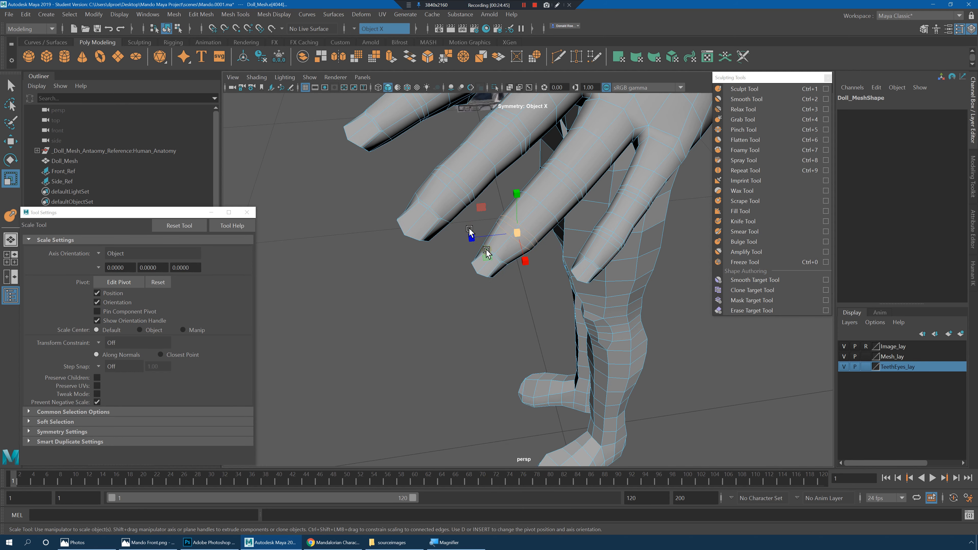
{"action": "left_click_drag", "start_coordinate": [519, 274], "coordinate": [517, 231]}
{"action": "key", "text": "w"}
{"action": "middle_click_drag", "start_coordinate": [518, 232], "coordinate": [522, 267], "text": "alt"}
{"action": "left_click_drag", "start_coordinate": [522, 267], "coordinate": [533, 250], "text": "alt"}
Step: Return to edge editing and enlarge the edge loops from the little finger's base toward its middle joint
{"action": "right_click_drag", "start_coordinate": [534, 252], "coordinate": [529, 216]}
{"action": "left_click", "coordinate": [533, 251]}
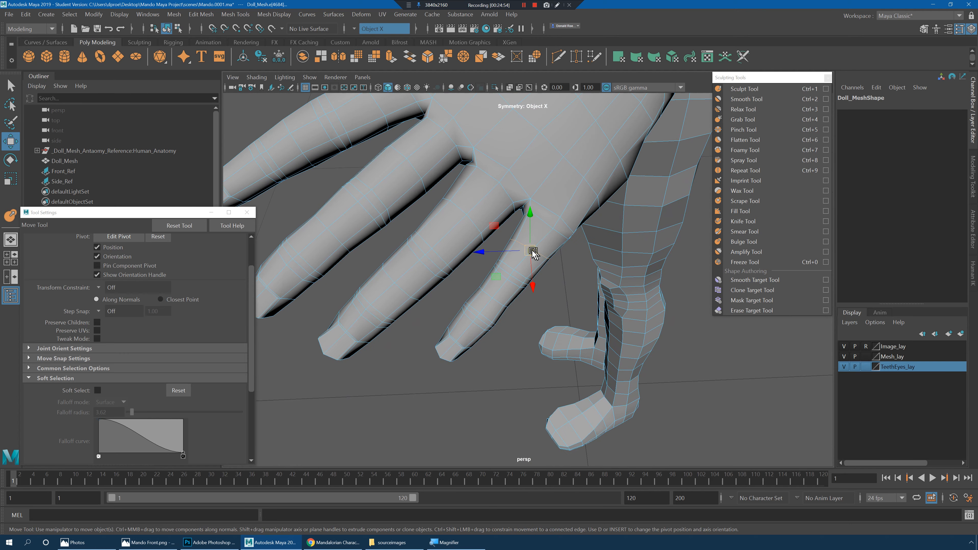
{"action": "key", "text": "r"}
{"action": "left_click", "coordinate": [522, 275]}
{"action": "key", "text": "q"}
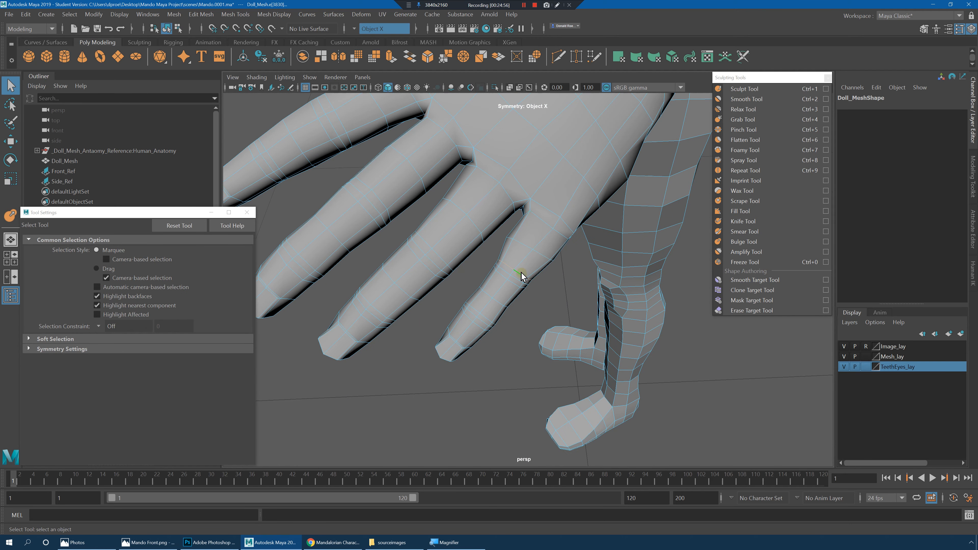
{"action": "key", "text": "r"}
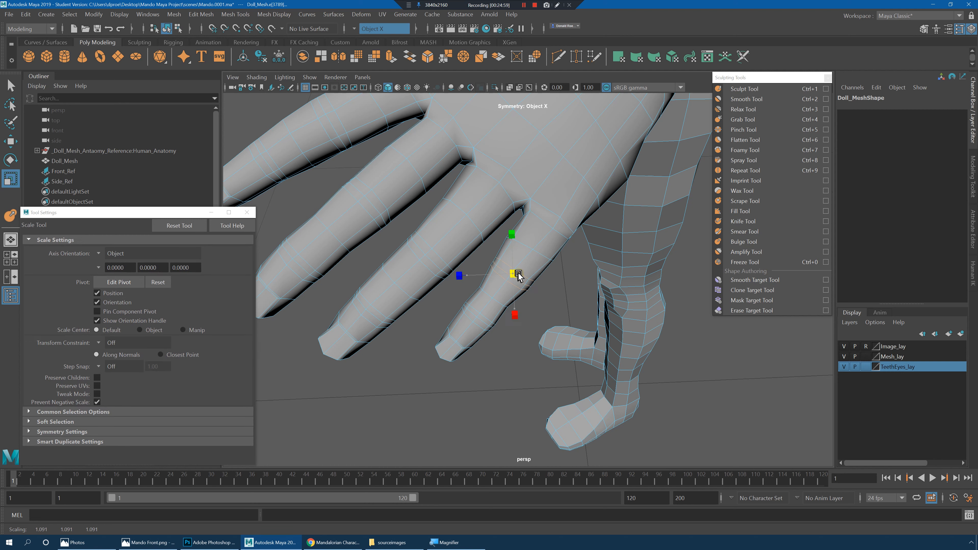
{"action": "left_click_drag", "start_coordinate": [519, 274], "coordinate": [502, 298]}
Step: Scale up the edge loops on the outer half of the little finger
{"action": "double_click", "coordinate": [496, 301]}
{"action": "key", "text": "q"}
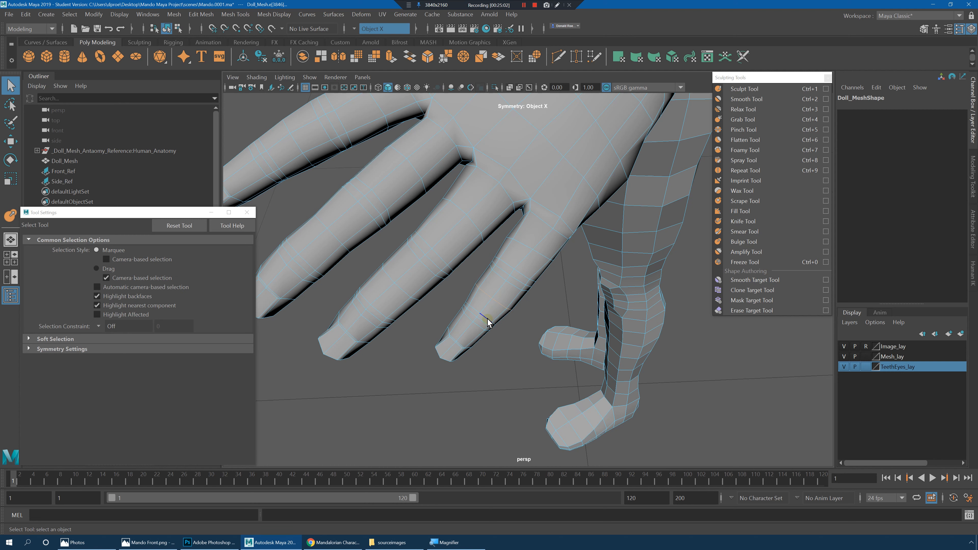
{"action": "key", "text": "r"}
{"action": "double_click", "coordinate": [484, 324]}
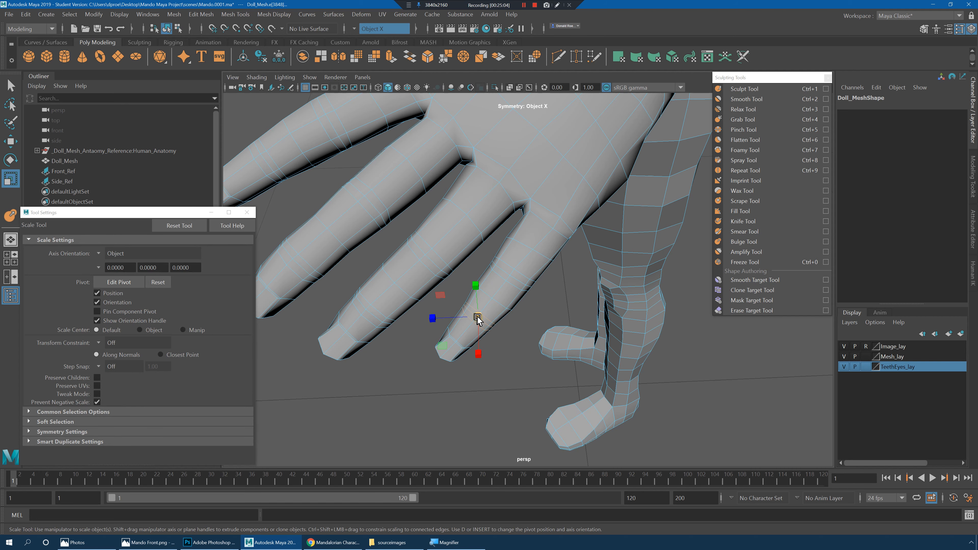
{"action": "left_click_drag", "start_coordinate": [482, 317], "coordinate": [469, 339], "text": "alt"}
Step: Switch to vertex editing, adjust the size and position of the little fingertip's vertices, and deselect them
{"action": "key", "text": "q"}
{"action": "right_click_drag", "start_coordinate": [479, 328], "coordinate": [438, 263]}
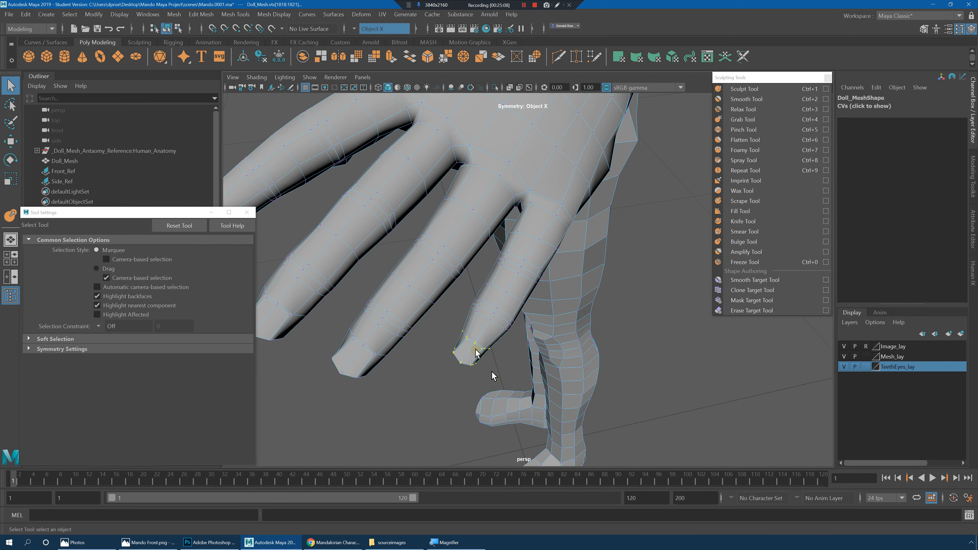
{"action": "key", "text": "r"}
{"action": "left_click_drag", "start_coordinate": [478, 351], "coordinate": [564, 308], "text": "alt"}
{"action": "key", "text": "w"}
{"action": "left_click", "coordinate": [620, 324]}
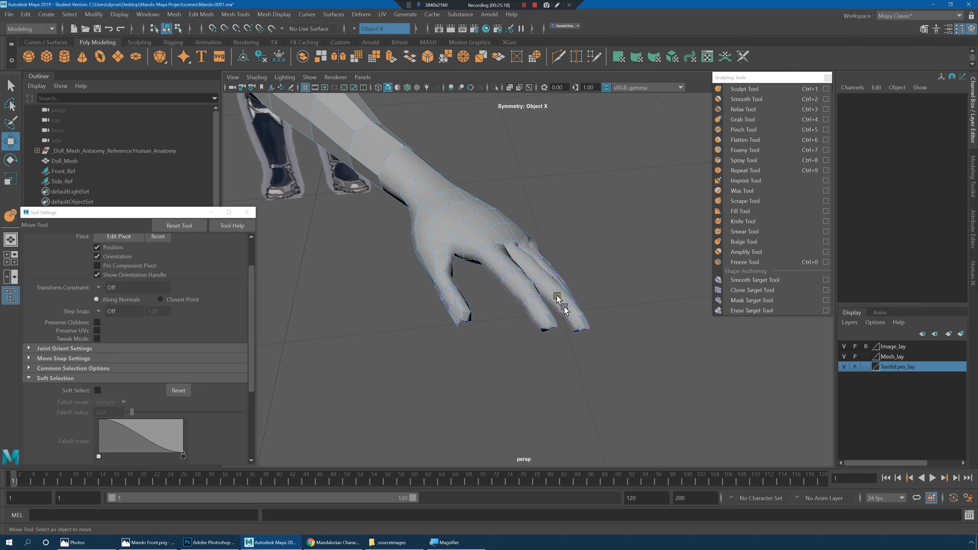
Step: Turn on the mesh's smooth preview, return to object mode, deselect it, and inspect the thickened hand from several angles
{"action": "left_click", "coordinate": [509, 239]}
{"action": "key", "text": "3"}
{"action": "right_click_drag", "start_coordinate": [474, 218], "coordinate": [514, 203]}
{"action": "left_click", "coordinate": [602, 267]}
{"action": "left_click_drag", "start_coordinate": [602, 267], "coordinate": [575, 286], "text": "alt"}
{"action": "right_click_drag", "start_coordinate": [633, 284], "coordinate": [515, 273], "text": "alt"}
{"action": "left_click_drag", "start_coordinate": [512, 273], "coordinate": [546, 281], "text": "alt"}
{"action": "right_click_drag", "start_coordinate": [546, 281], "coordinate": [583, 286], "text": "alt"}
{"action": "mouse_move", "coordinate": [583, 286]}
{"action": "left_mouse_down", "text": "alt"}
{"action": "mouse_move", "coordinate": [548, 274]}
{"action": "mouse_move", "coordinate": [583, 261]}
{"action": "mouse_move", "coordinate": [618, 280]}
{"action": "mouse_move", "coordinate": [618, 293]}
{"action": "mouse_move", "coordinate": [579, 321]}
{"action": "left_mouse_up", "text": "alt"}
Step: Select the doll mesh and activate the Bulge Tool with size 0.016 and strength 0.426
{"action": "left_click", "coordinate": [547, 270]}
{"action": "left_click", "coordinate": [743, 241]}
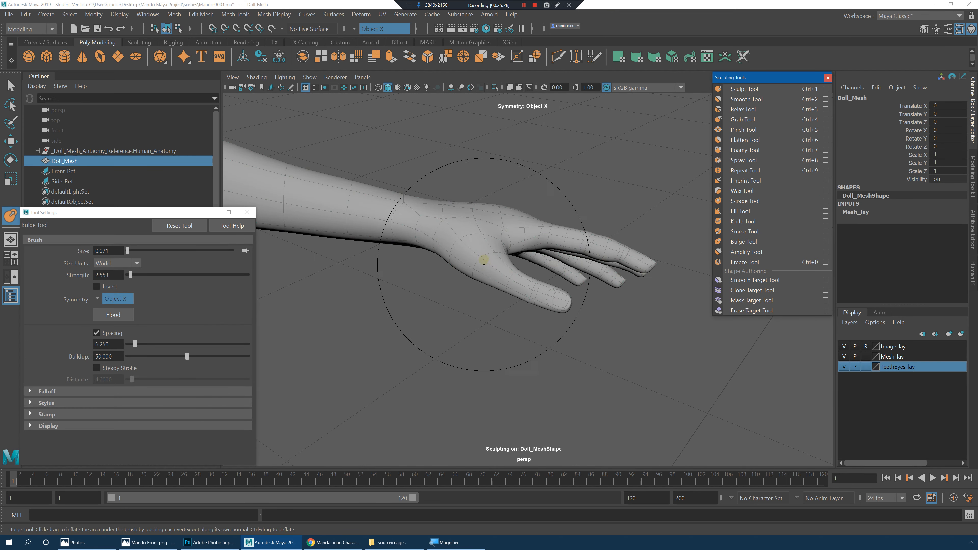
{"action": "left_click_drag", "start_coordinate": [498, 260], "coordinate": [415, 257]}
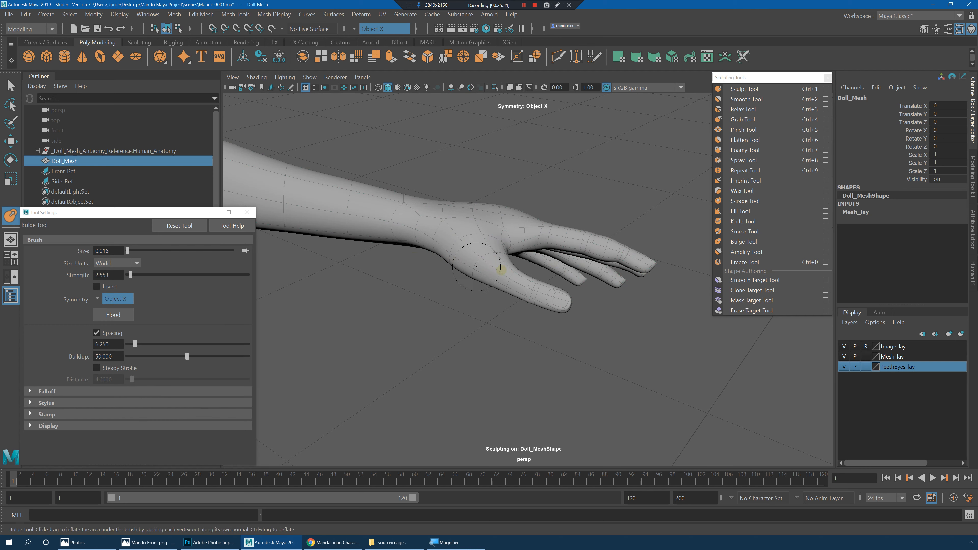
{"action": "left_click_drag", "start_coordinate": [131, 276], "coordinate": [130, 277]}
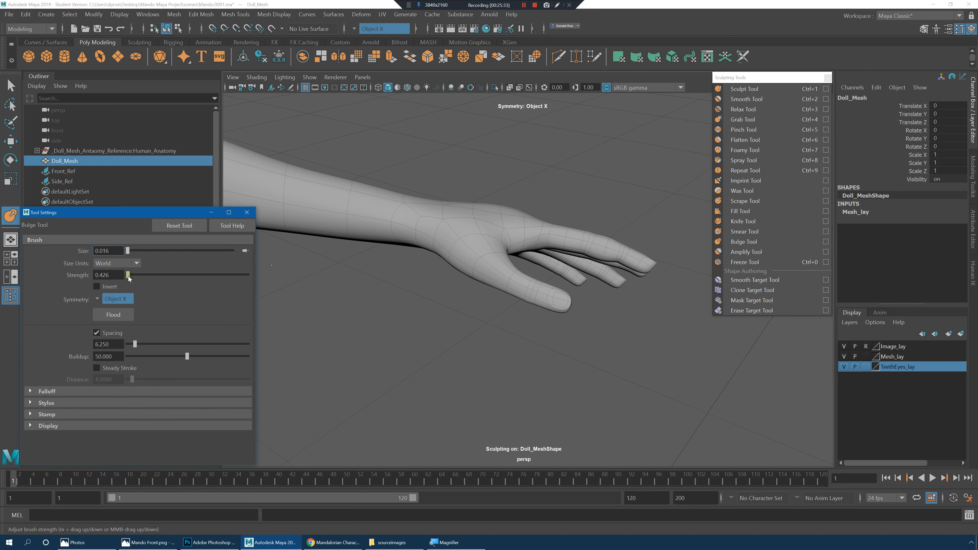
Step: Inflate the thumb, palm and fingers with Bulge Tool strokes, working around all sides of the hand
{"action": "left_click_drag", "start_coordinate": [498, 286], "coordinate": [549, 177]}
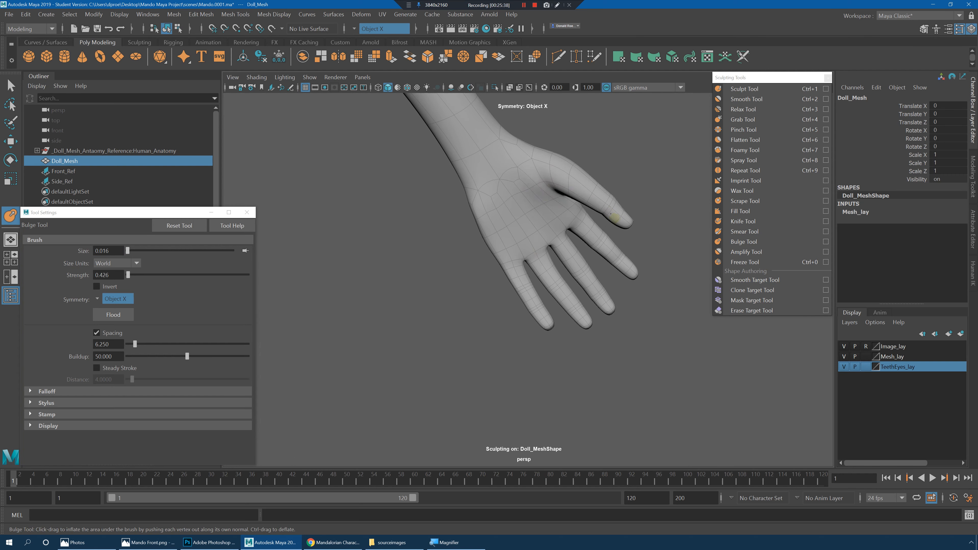
{"action": "mouse_move", "coordinate": [644, 231]}
{"action": "left_mouse_down", "text": "alt"}
{"action": "mouse_move", "coordinate": [623, 214]}
{"action": "mouse_move", "coordinate": [553, 232]}
{"action": "mouse_move", "coordinate": [555, 251]}
{"action": "left_mouse_up", "text": "alt"}
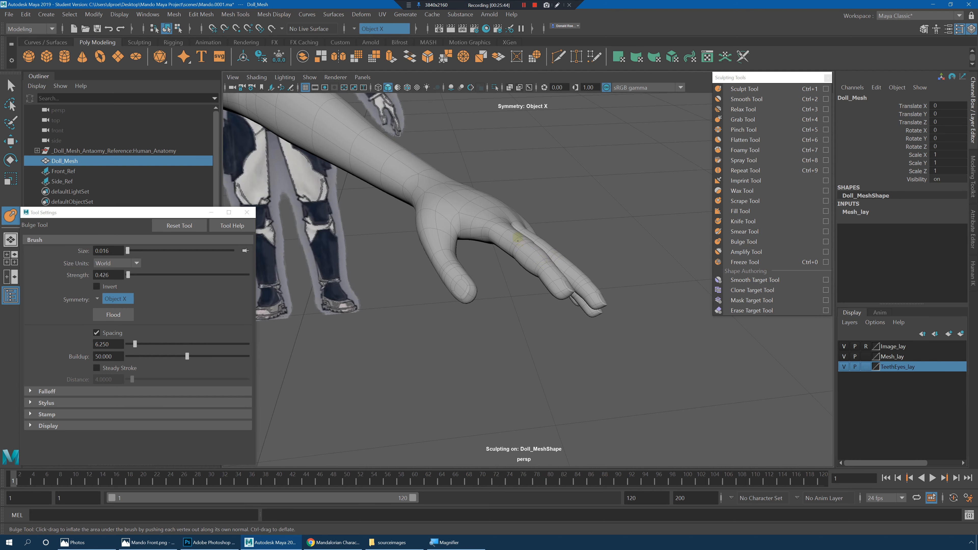
{"action": "mouse_move", "coordinate": [463, 229]}
{"action": "left_mouse_down", "text": "alt"}
{"action": "mouse_move", "coordinate": [525, 236]}
{"action": "mouse_move", "coordinate": [492, 235]}
{"action": "left_mouse_up", "text": "alt"}
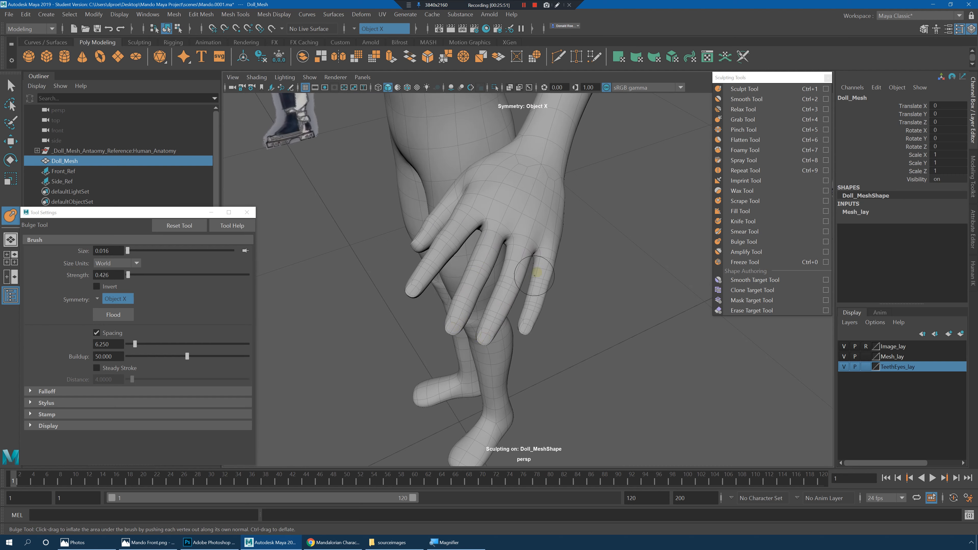
{"action": "mouse_move", "coordinate": [565, 339]}
{"action": "left_mouse_down", "text": "alt"}
{"action": "mouse_move", "coordinate": [600, 291]}
{"action": "mouse_move", "coordinate": [572, 297]}
{"action": "mouse_move", "coordinate": [550, 276]}
{"action": "mouse_move", "coordinate": [600, 263]}
{"action": "mouse_move", "coordinate": [562, 247]}
{"action": "left_mouse_up", "text": "alt"}
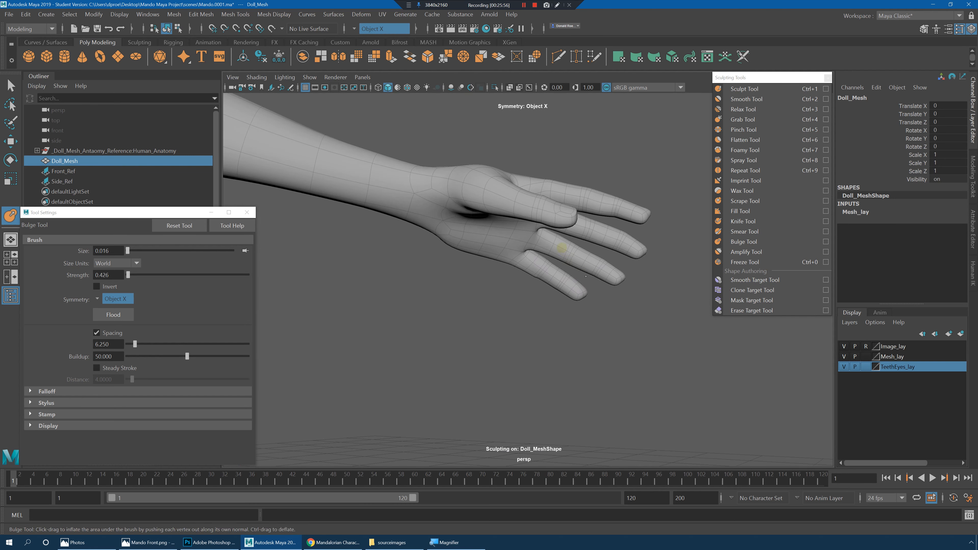
{"action": "left_click_drag", "start_coordinate": [609, 270], "coordinate": [544, 274], "text": "alt"}
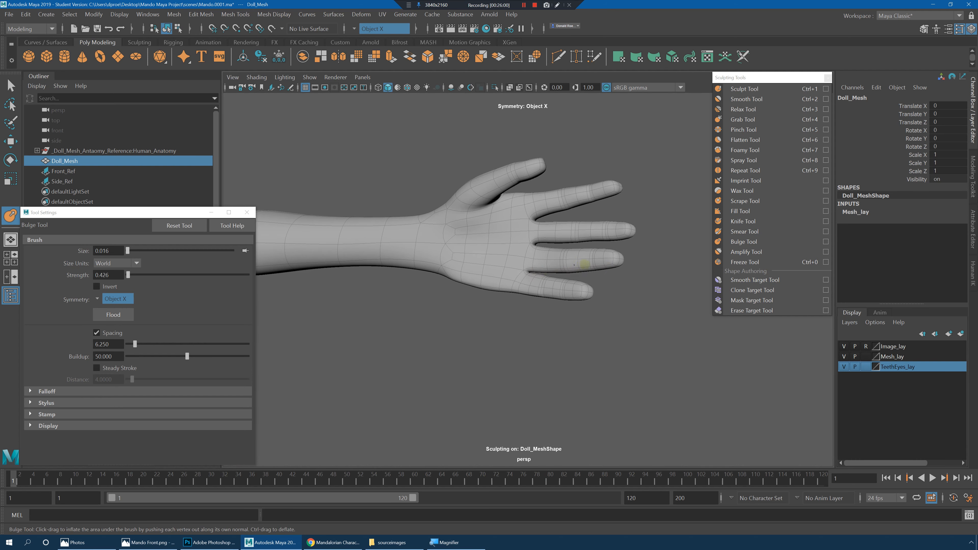
{"action": "left_click_drag", "start_coordinate": [635, 265], "coordinate": [485, 235], "text": "alt"}
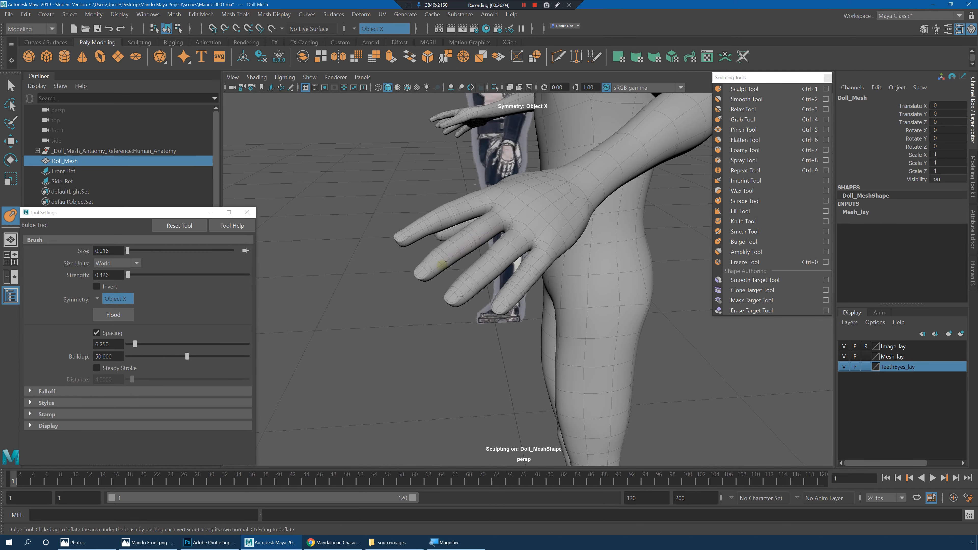
{"action": "left_click_drag", "start_coordinate": [436, 273], "coordinate": [495, 231], "text": "alt"}
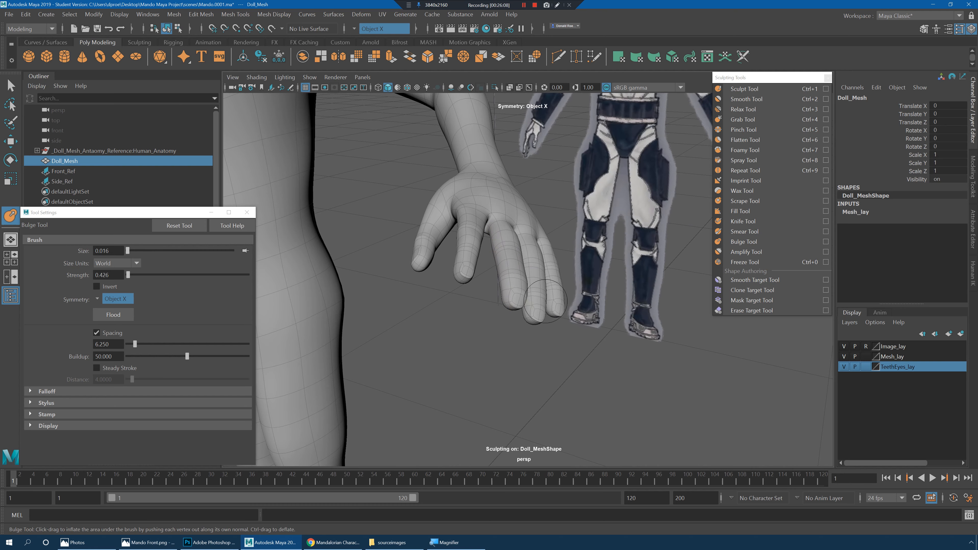
{"action": "left_click_drag", "start_coordinate": [544, 302], "coordinate": [491, 237], "text": "alt"}
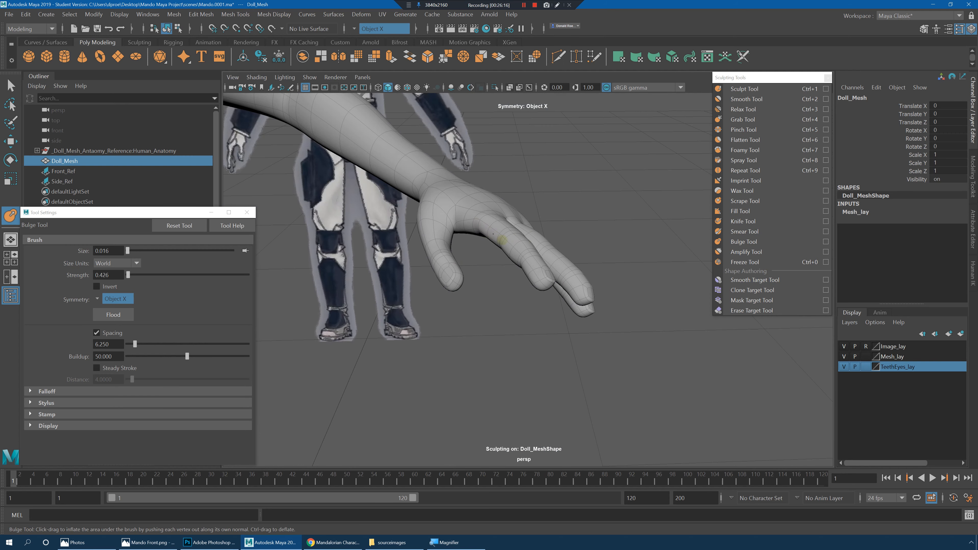
{"action": "left_click_drag", "start_coordinate": [540, 284], "coordinate": [468, 271], "text": "alt"}
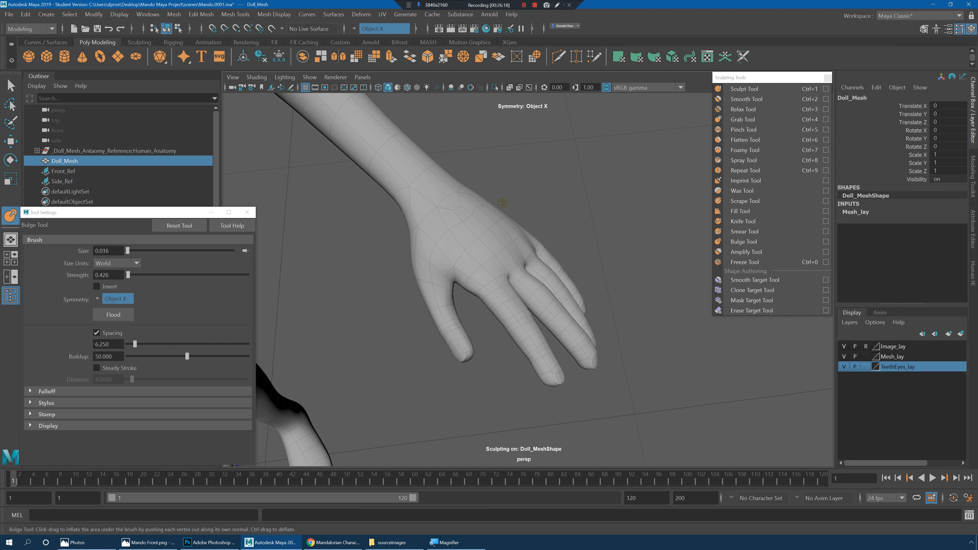
Step: Even out the thumb, palm and fingers with the Relax Tool at size 0.030 and strength 9.787
{"action": "mouse_move", "coordinate": [501, 203]}
{"action": "left_mouse_down", "text": "alt"}
{"action": "mouse_move", "coordinate": [525, 183]}
{"action": "mouse_move", "coordinate": [494, 197]}
{"action": "mouse_move", "coordinate": [523, 169]}
{"action": "mouse_move", "coordinate": [572, 171]}
{"action": "mouse_move", "coordinate": [508, 222]}
{"action": "mouse_move", "coordinate": [578, 250]}
{"action": "mouse_move", "coordinate": [588, 239]}
{"action": "mouse_move", "coordinate": [574, 257]}
{"action": "mouse_move", "coordinate": [564, 169]}
{"action": "mouse_move", "coordinate": [601, 212]}
{"action": "mouse_move", "coordinate": [557, 205]}
{"action": "mouse_move", "coordinate": [581, 188]}
{"action": "mouse_move", "coordinate": [597, 196]}
{"action": "left_mouse_up", "text": "alt"}
{"action": "left_click", "coordinate": [748, 110]}
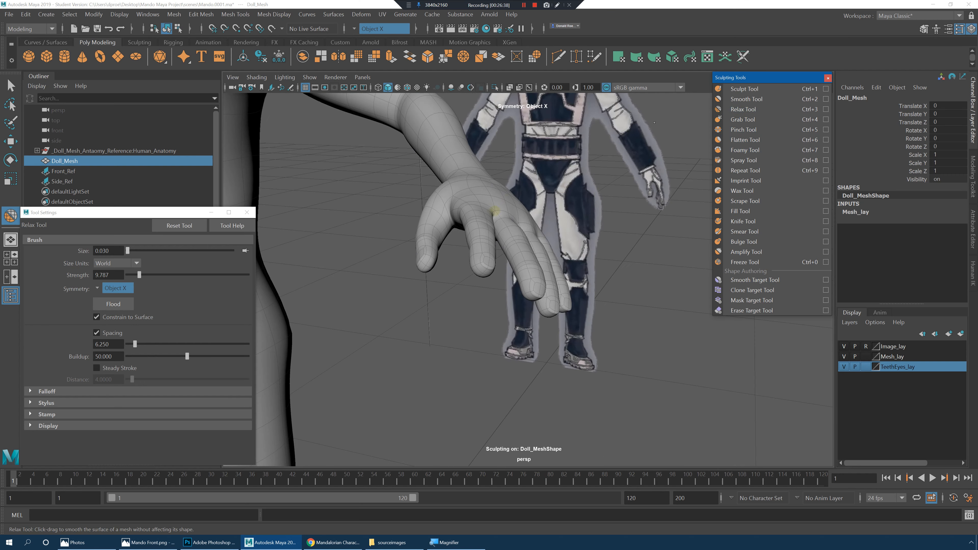
{"action": "left_click_drag", "start_coordinate": [501, 214], "coordinate": [509, 262], "text": "alt"}
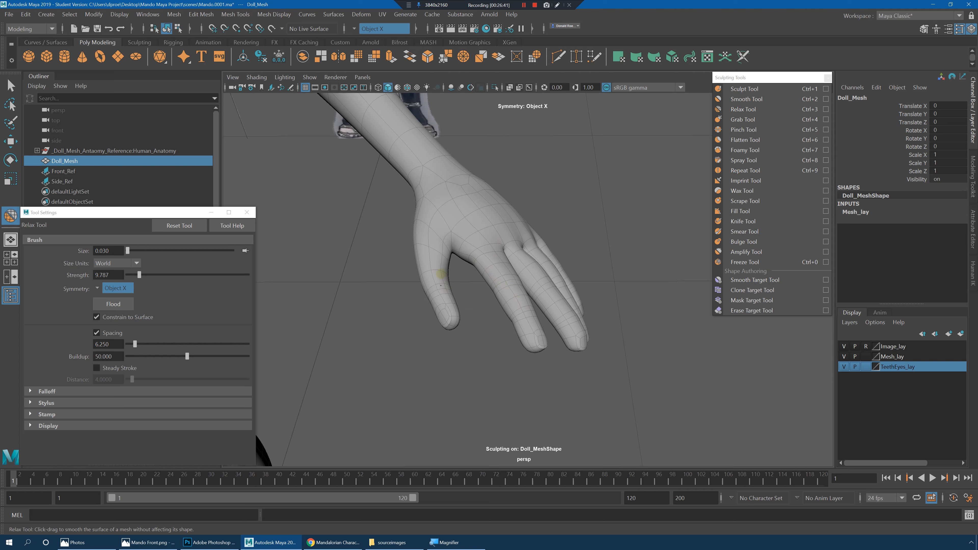
{"action": "mouse_move", "coordinate": [518, 303]}
{"action": "left_mouse_down", "text": "alt"}
{"action": "mouse_move", "coordinate": [535, 273]}
{"action": "mouse_move", "coordinate": [491, 245]}
{"action": "mouse_move", "coordinate": [548, 304]}
{"action": "mouse_move", "coordinate": [559, 242]}
{"action": "mouse_move", "coordinate": [525, 228]}
{"action": "mouse_move", "coordinate": [572, 280]}
{"action": "mouse_move", "coordinate": [566, 273]}
{"action": "mouse_move", "coordinate": [589, 243]}
{"action": "mouse_move", "coordinate": [590, 291]}
{"action": "mouse_move", "coordinate": [596, 301]}
{"action": "mouse_move", "coordinate": [605, 291]}
{"action": "mouse_move", "coordinate": [598, 280]}
{"action": "mouse_move", "coordinate": [604, 332]}
{"action": "mouse_move", "coordinate": [594, 308]}
{"action": "mouse_move", "coordinate": [561, 334]}
{"action": "mouse_move", "coordinate": [578, 286]}
{"action": "mouse_move", "coordinate": [571, 296]}
{"action": "mouse_move", "coordinate": [536, 276]}
{"action": "mouse_move", "coordinate": [546, 290]}
{"action": "left_mouse_up", "text": "alt"}
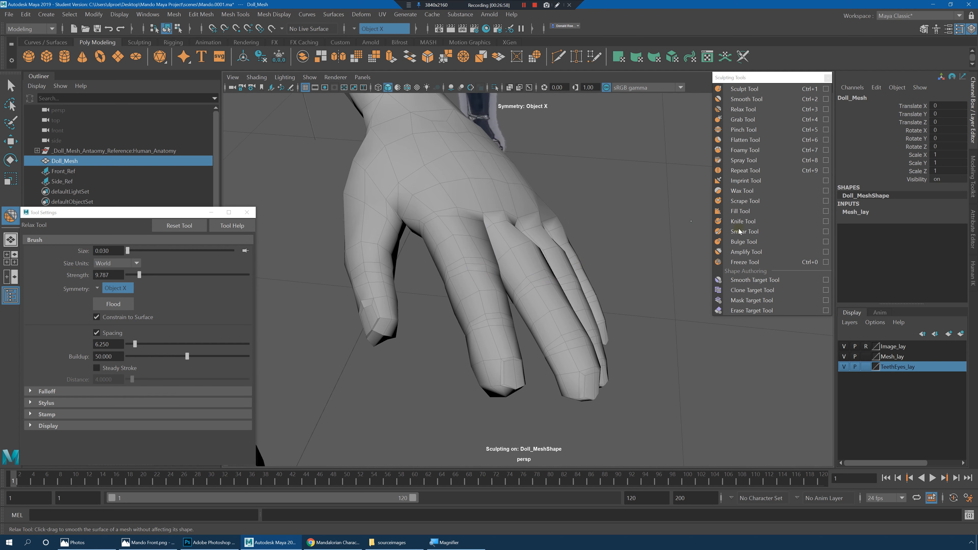
Step: Inflate the finger bases and the webbing between them with the Bulge Tool at size 0.012 and strength 0.426
{"action": "left_click", "coordinate": [744, 242]}
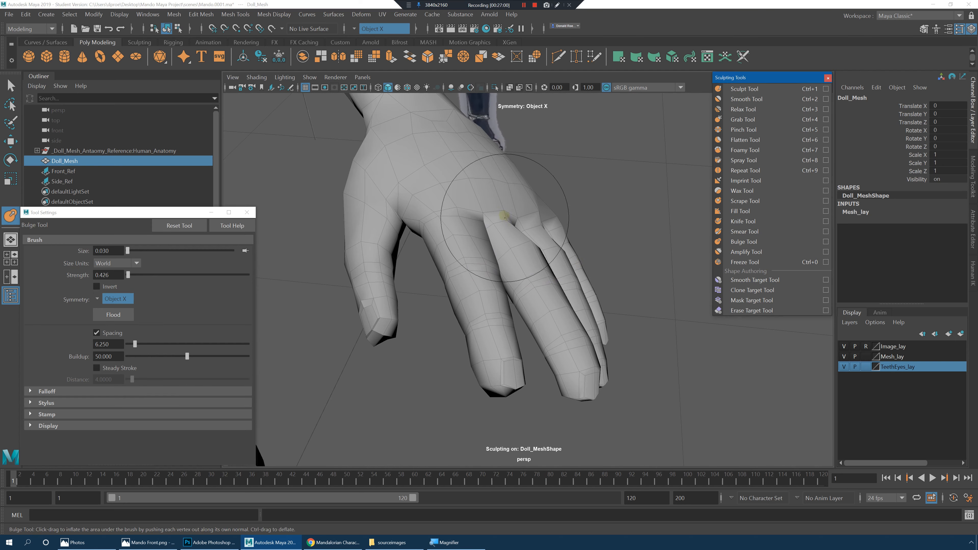
{"action": "key", "text": "b"}
{"action": "mouse_move", "coordinate": [504, 216]}
{"action": "left_mouse_down"}
{"action": "mouse_move", "coordinate": [452, 217]}
{"action": "mouse_move", "coordinate": [483, 262]}
{"action": "left_mouse_up"}
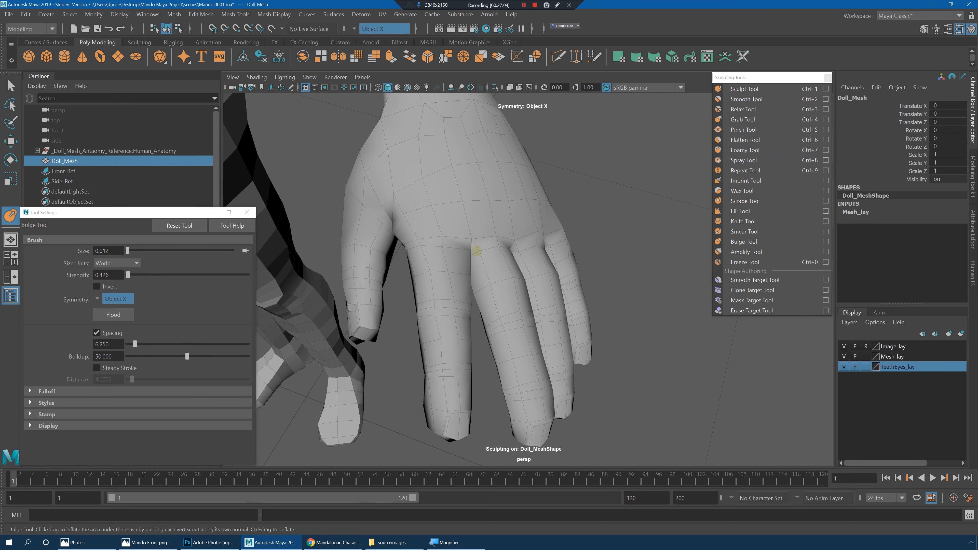
{"action": "left_click_drag", "start_coordinate": [494, 251], "coordinate": [509, 243], "text": "alt"}
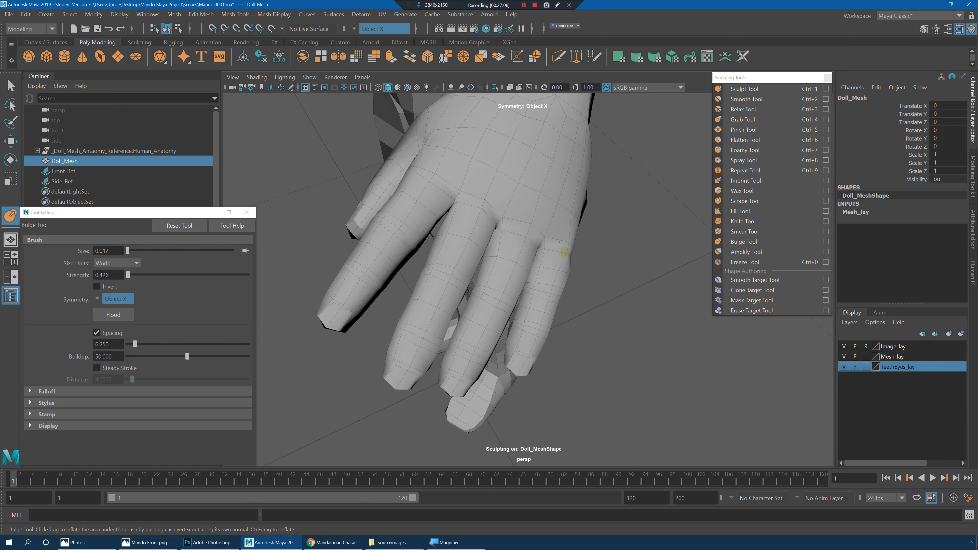
{"action": "mouse_move", "coordinate": [568, 260]}
{"action": "left_mouse_down", "text": "alt"}
{"action": "mouse_move", "coordinate": [555, 232]}
{"action": "mouse_move", "coordinate": [517, 211]}
{"action": "mouse_move", "coordinate": [537, 226]}
{"action": "left_mouse_up", "text": "alt"}
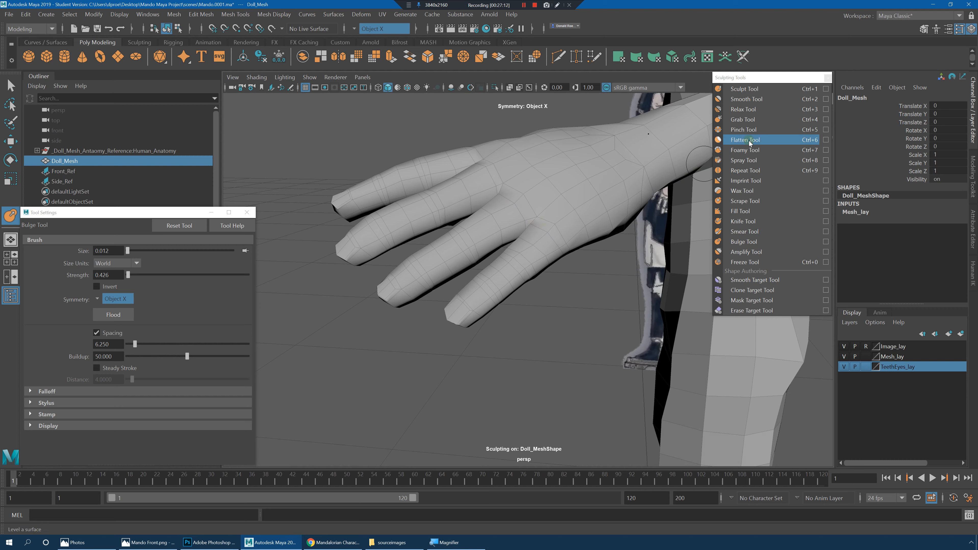
Step: Smooth the bulged finger roots on the back and palm sides with the Relax Tool at size 0.012
{"action": "left_click", "coordinate": [744, 109]}
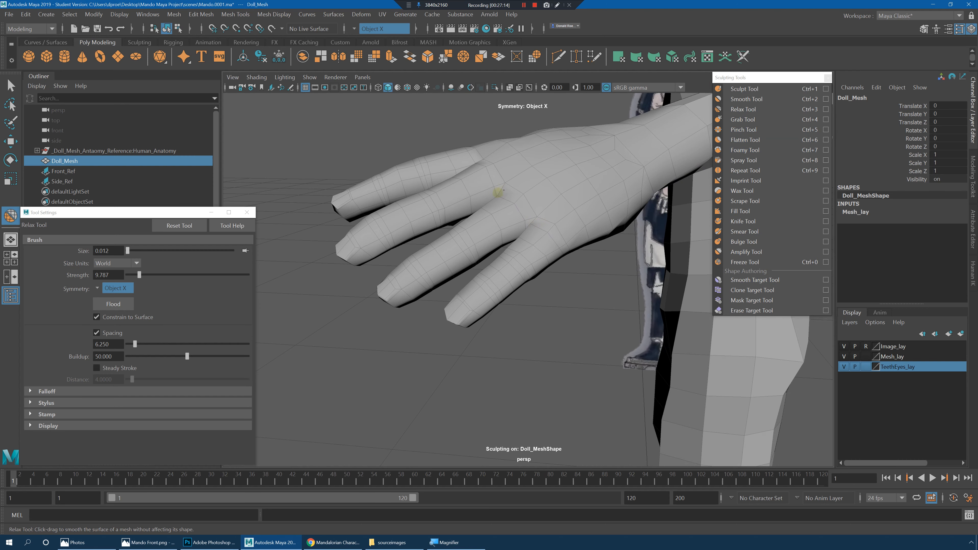
{"action": "left_click_drag", "start_coordinate": [505, 198], "coordinate": [451, 185], "text": "alt"}
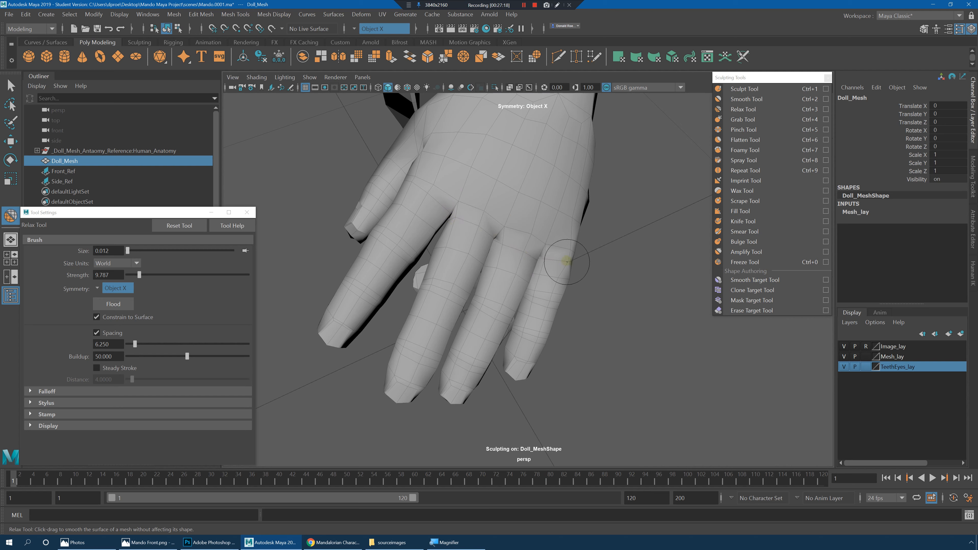
{"action": "left_click_drag", "start_coordinate": [593, 267], "coordinate": [528, 234], "text": "alt"}
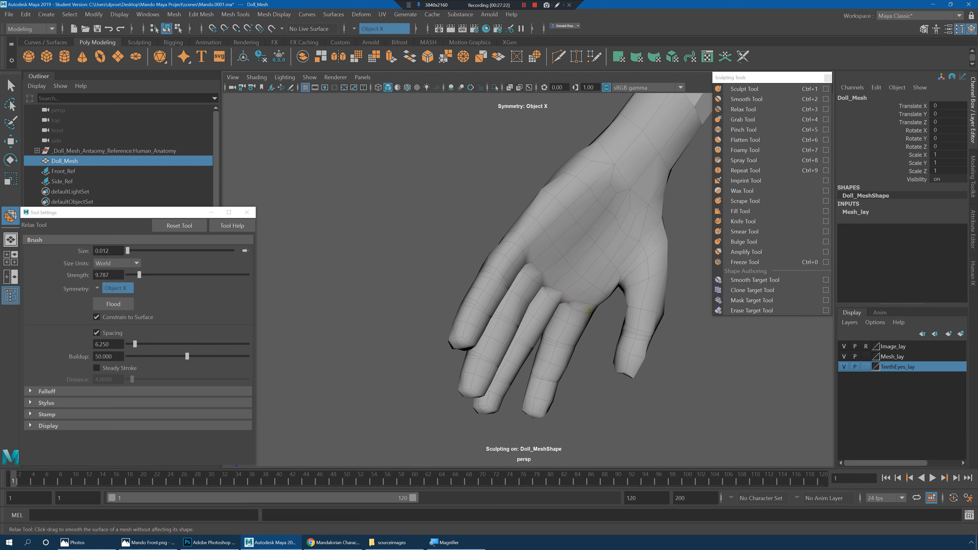
{"action": "left_click_drag", "start_coordinate": [589, 310], "coordinate": [530, 275], "text": "alt"}
Step: Switch to edge editing, select the edge across the base of the middle finger, and check the knuckles in smooth preview
{"action": "scroll", "coordinate": [508, 280], "scroll_direction": "up", "scroll_amount": 4}
{"action": "key", "text": "q"}
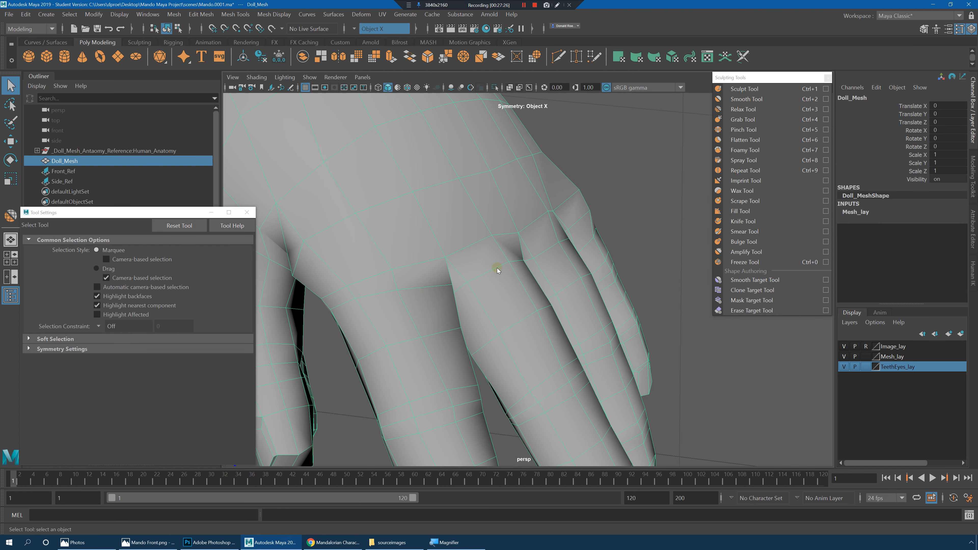
{"action": "right_click_drag", "start_coordinate": [497, 268], "coordinate": [498, 240]}
{"action": "double_click", "coordinate": [497, 268]}
{"action": "left_click_drag", "start_coordinate": [542, 268], "coordinate": [501, 259], "text": "alt"}
{"action": "middle_click_drag", "start_coordinate": [501, 259], "coordinate": [505, 253], "text": "alt"}
{"action": "scroll", "coordinate": [506, 253], "scroll_direction": "up", "scroll_amount": 2}
{"action": "left_click_drag", "start_coordinate": [506, 253], "coordinate": [497, 246], "text": "alt"}
{"action": "key", "text": "3"}
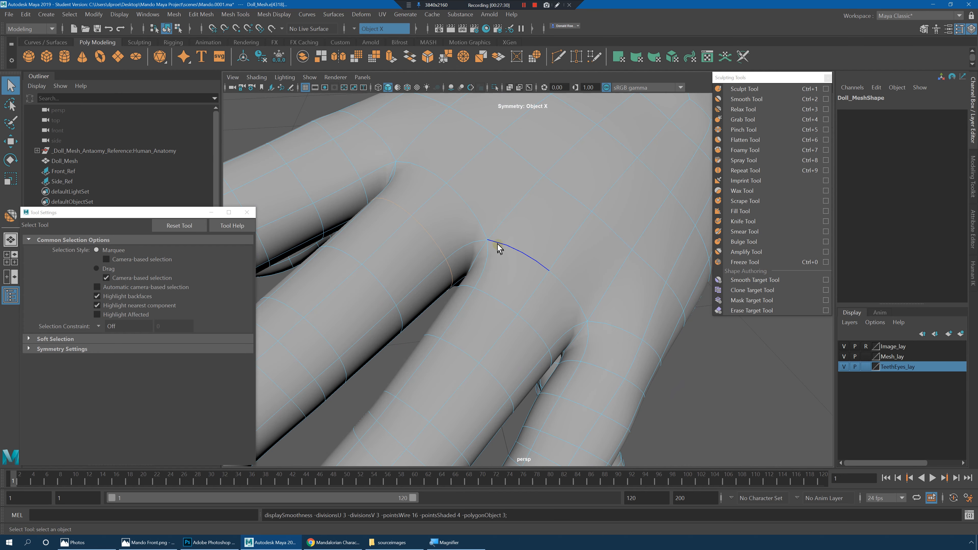
{"action": "key", "text": "1"}
Step: Slide the edge across the middle finger's base with the Slide Edge Tool
{"action": "right_click", "coordinate": [452, 227], "text": "shift"}
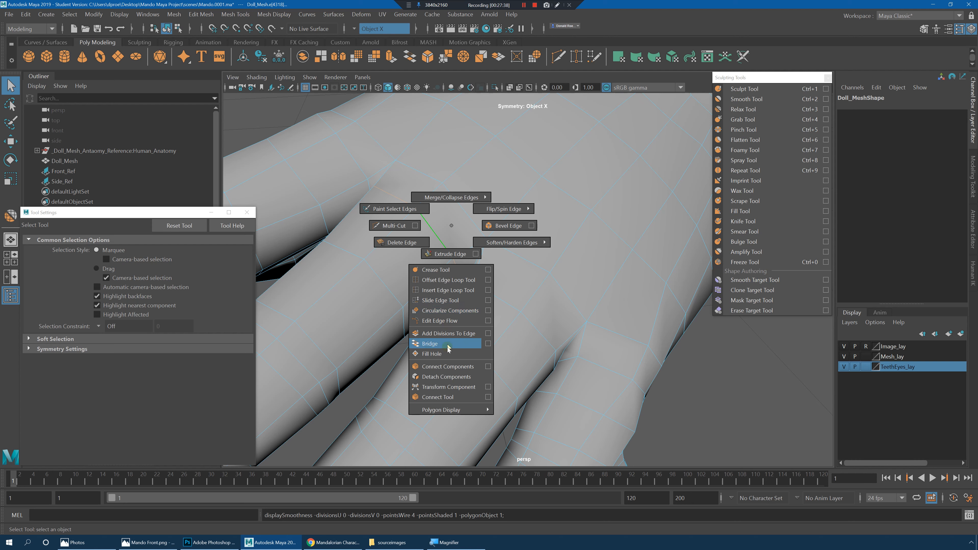
{"action": "right_click_drag", "start_coordinate": [446, 298], "coordinate": [554, 260], "text": "shift"}
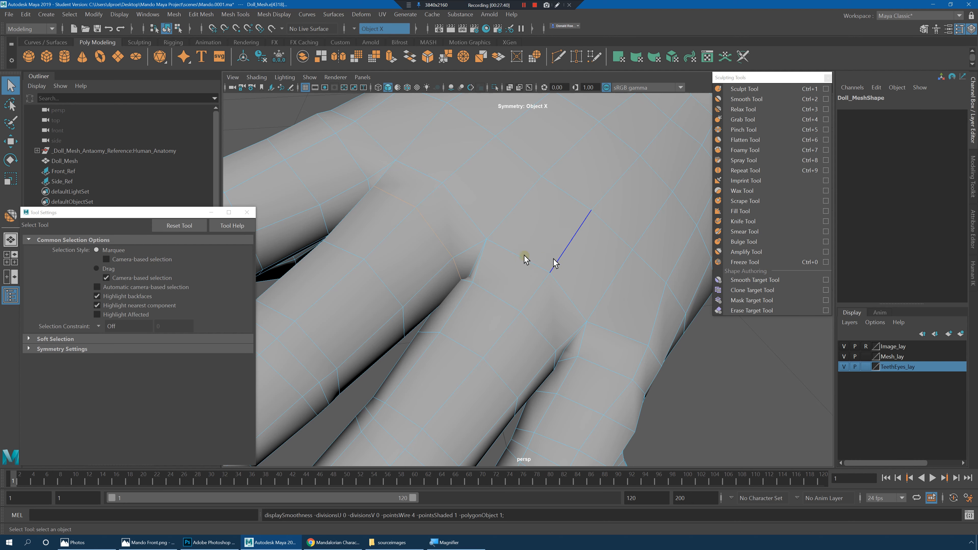
{"action": "right_click", "coordinate": [446, 232], "text": "shift"}
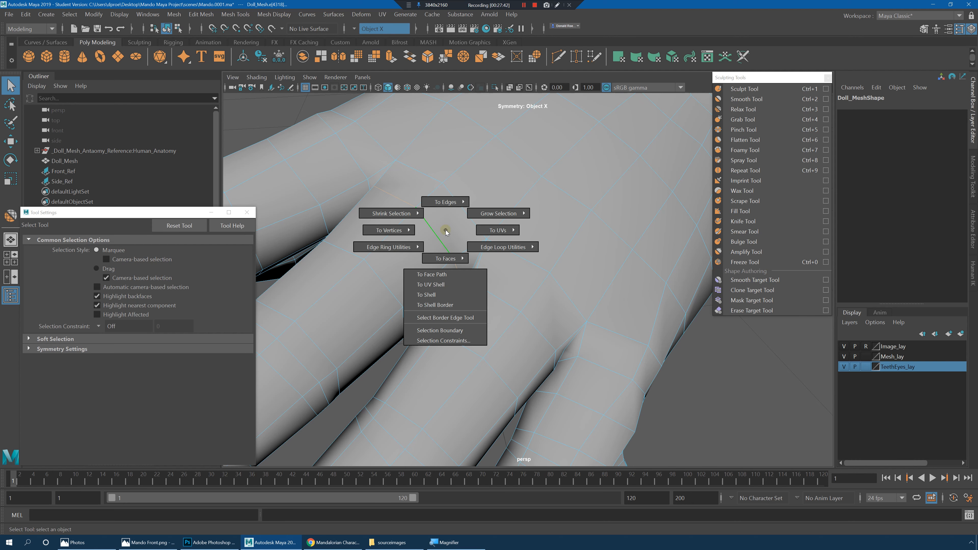
{"action": "right_click", "coordinate": [446, 232], "text": "shift"}
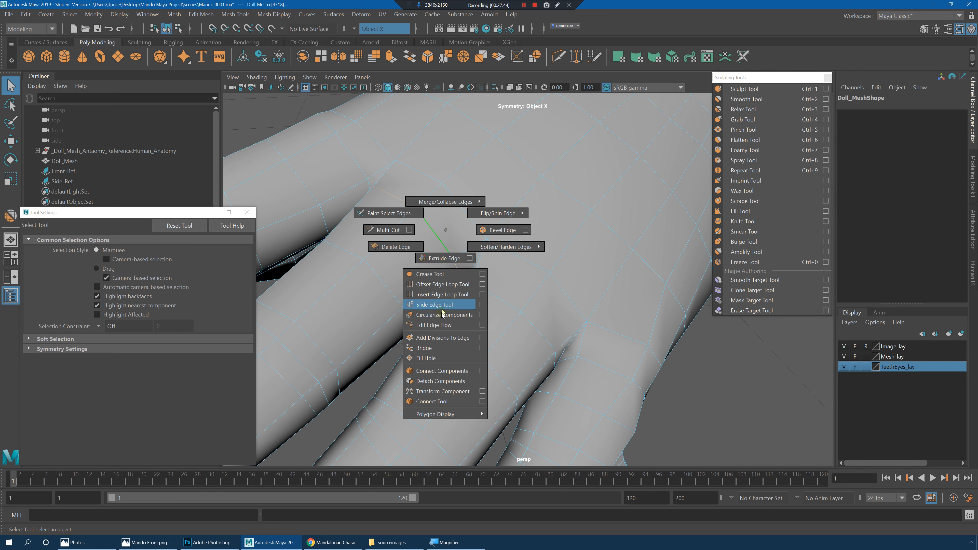
{"action": "left_click", "coordinate": [443, 305]}
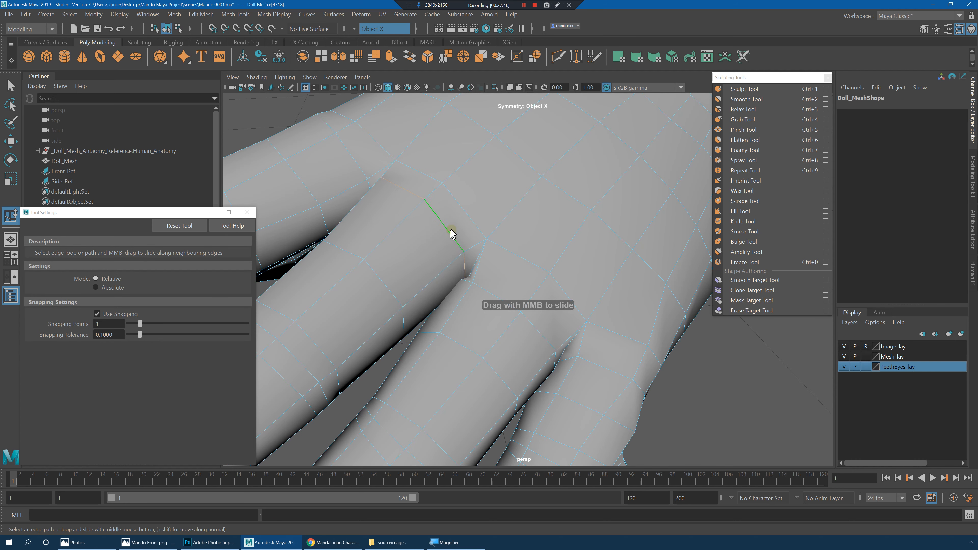
Step: Slide the edge across the ring finger's base toward the knuckle and scale it to about 0.936
{"action": "right_click", "coordinate": [500, 299], "text": "shift"}
{"action": "left_click", "coordinate": [498, 369]}
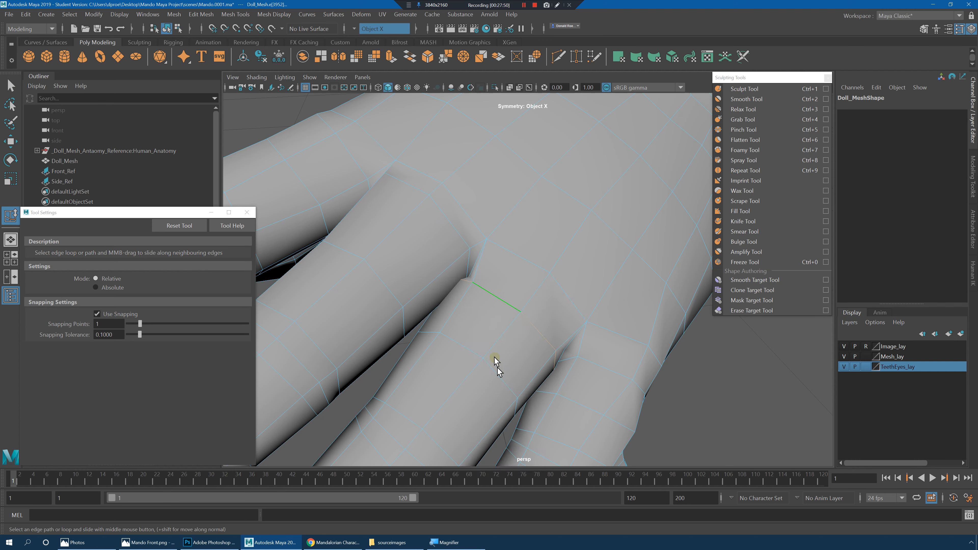
{"action": "middle_click_drag", "start_coordinate": [511, 293], "coordinate": [506, 293]}
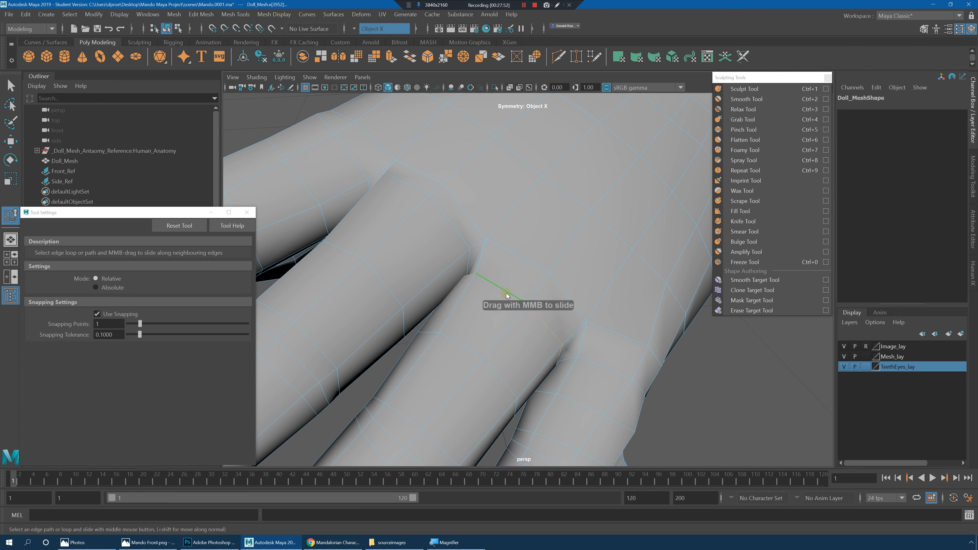
{"action": "key", "text": "r"}
{"action": "left_click_drag", "start_coordinate": [509, 313], "coordinate": [507, 319]}
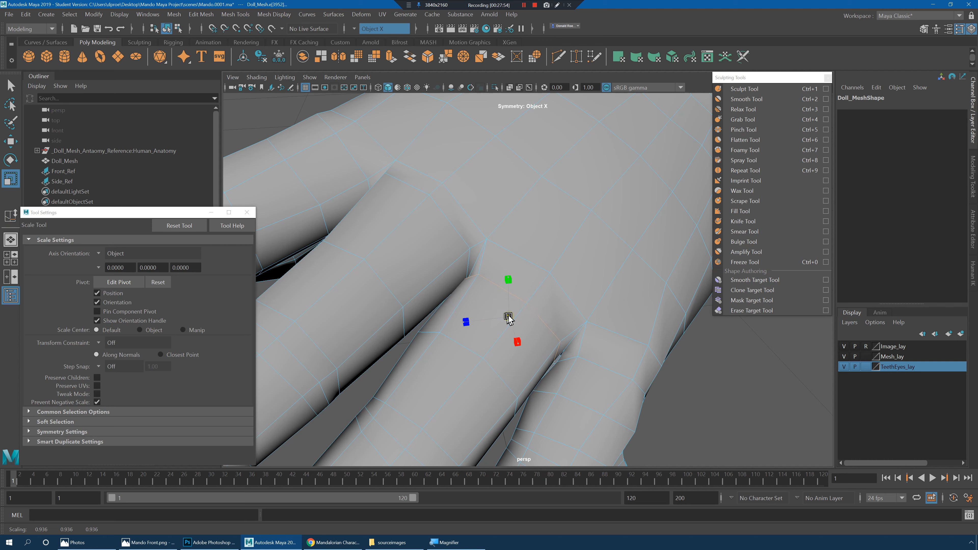
Step: Slide the edges across the bases of the little and index fingers with the Slide Edge Tool
{"action": "left_click", "coordinate": [589, 357]}
{"action": "left_click_drag", "start_coordinate": [611, 370], "coordinate": [618, 364]}
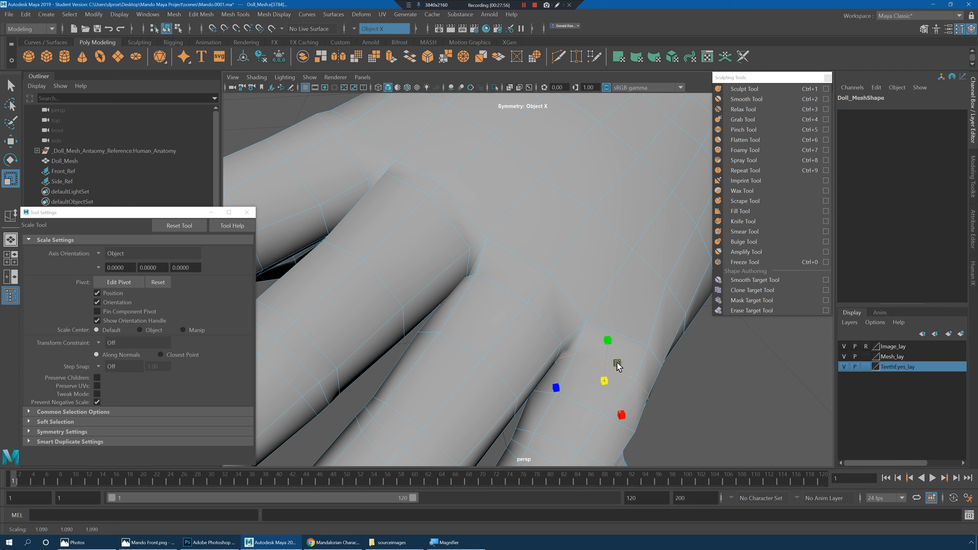
{"action": "key", "text": "ctrl+z"}
{"action": "right_click", "coordinate": [619, 345], "text": "shift"}
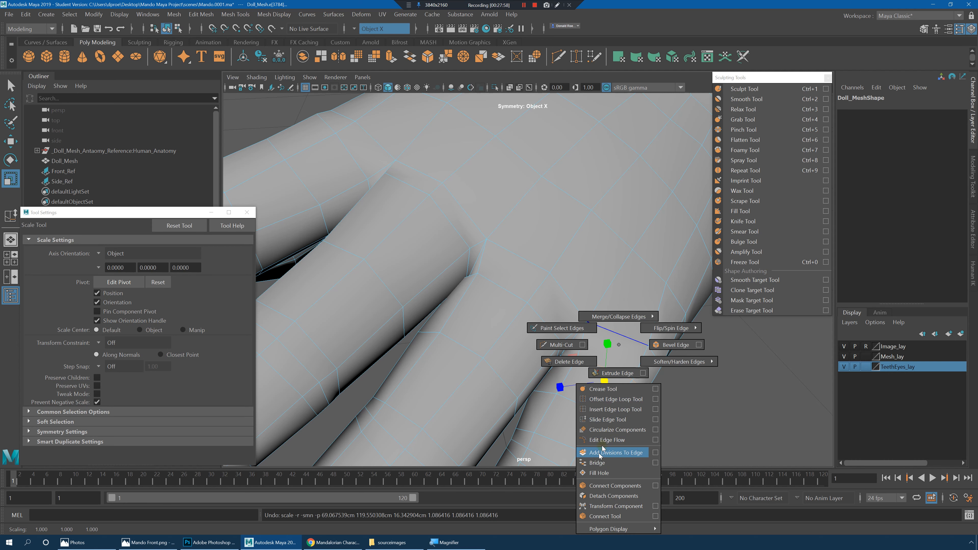
{"action": "left_click", "coordinate": [603, 420]}
{"action": "middle_click_drag", "start_coordinate": [614, 353], "coordinate": [621, 343]}
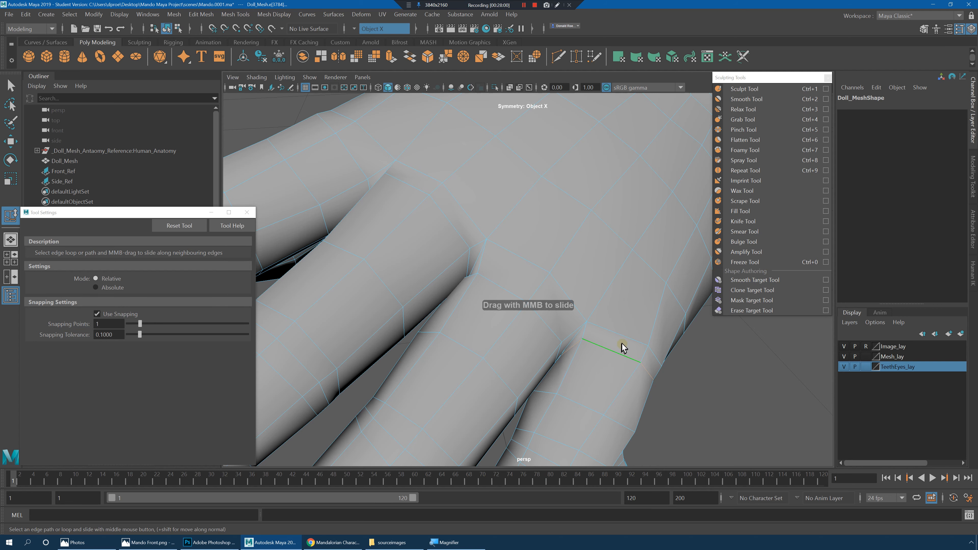
{"action": "left_click_drag", "start_coordinate": [494, 256], "coordinate": [482, 236], "text": "alt"}
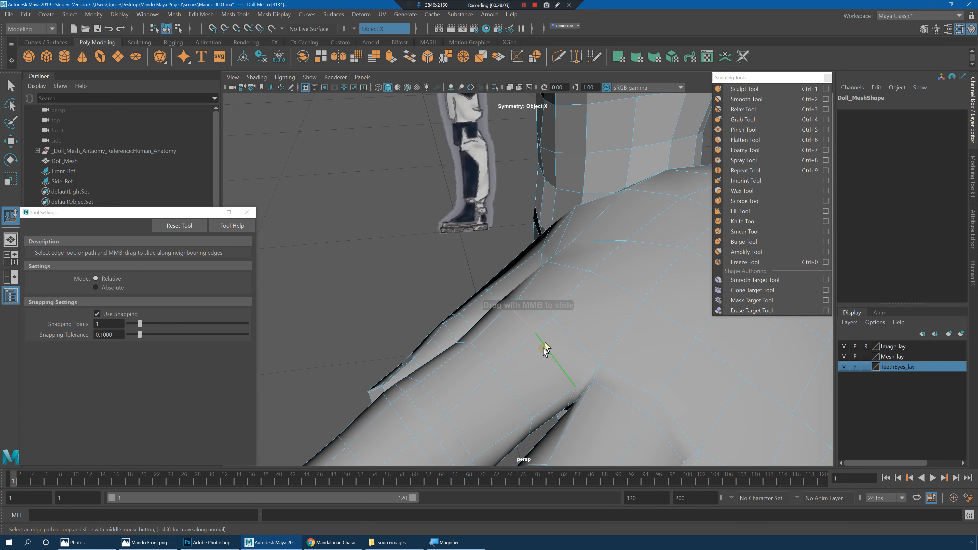
Step: Turn on the mesh's smooth preview, return to object mode, and deselect the doll mesh
{"action": "right_click_drag", "start_coordinate": [604, 337], "coordinate": [526, 317], "text": "alt"}
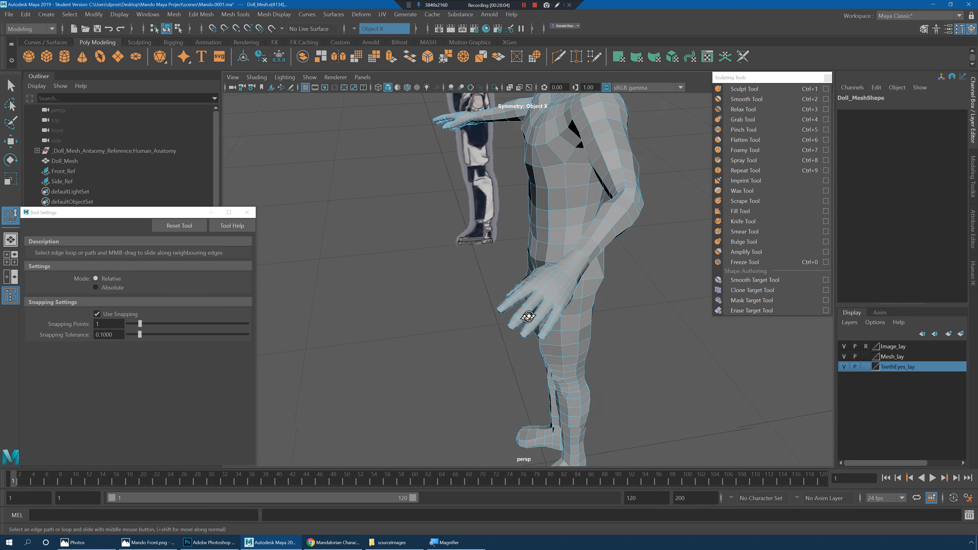
{"action": "left_click_drag", "start_coordinate": [526, 316], "coordinate": [481, 300], "text": "alt"}
{"action": "key", "text": "3"}
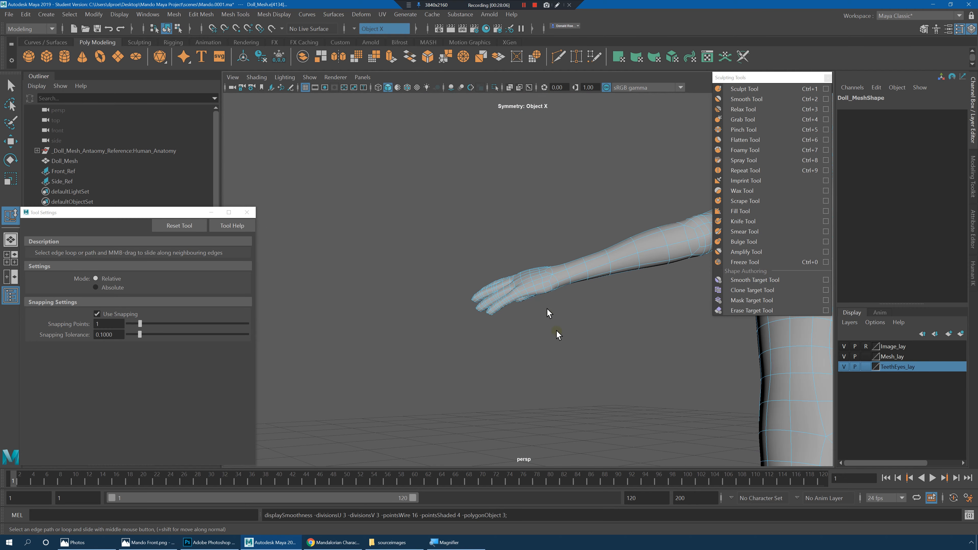
{"action": "left_click", "coordinate": [557, 330]}
{"action": "left_click_drag", "start_coordinate": [516, 335], "coordinate": [564, 368], "text": "alt"}
{"action": "right_click_drag", "start_coordinate": [552, 270], "coordinate": [613, 251]}
{"action": "left_click", "coordinate": [672, 275]}
Step: Examine the smoothed hand, arm and whole body from several angles against the Mandalorian reference
{"action": "left_click_drag", "start_coordinate": [672, 275], "coordinate": [469, 292], "text": "alt"}
{"action": "middle_click_drag", "start_coordinate": [513, 284], "coordinate": [519, 281], "text": "alt"}
{"action": "left_click_drag", "start_coordinate": [516, 282], "coordinate": [489, 257], "text": "alt"}
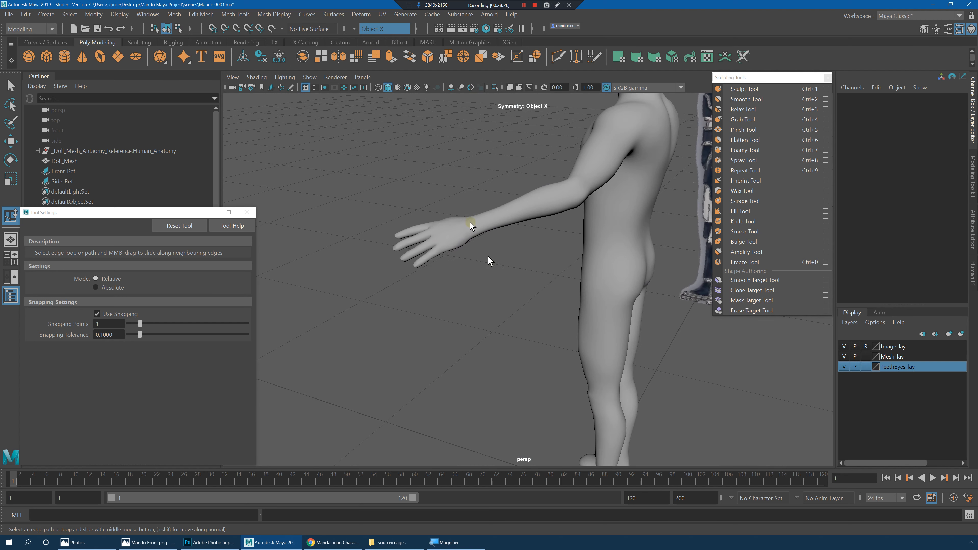
{"action": "left_click_drag", "start_coordinate": [537, 212], "coordinate": [573, 293], "text": "alt"}
{"action": "middle_click_drag", "start_coordinate": [510, 282], "coordinate": [506, 281], "text": "alt"}
{"action": "left_click_drag", "start_coordinate": [506, 280], "coordinate": [513, 283], "text": "alt"}
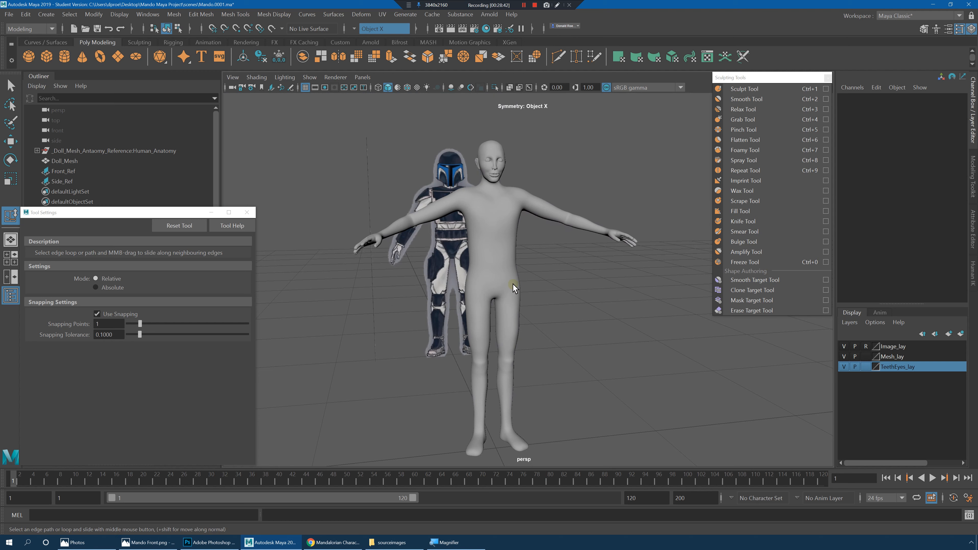